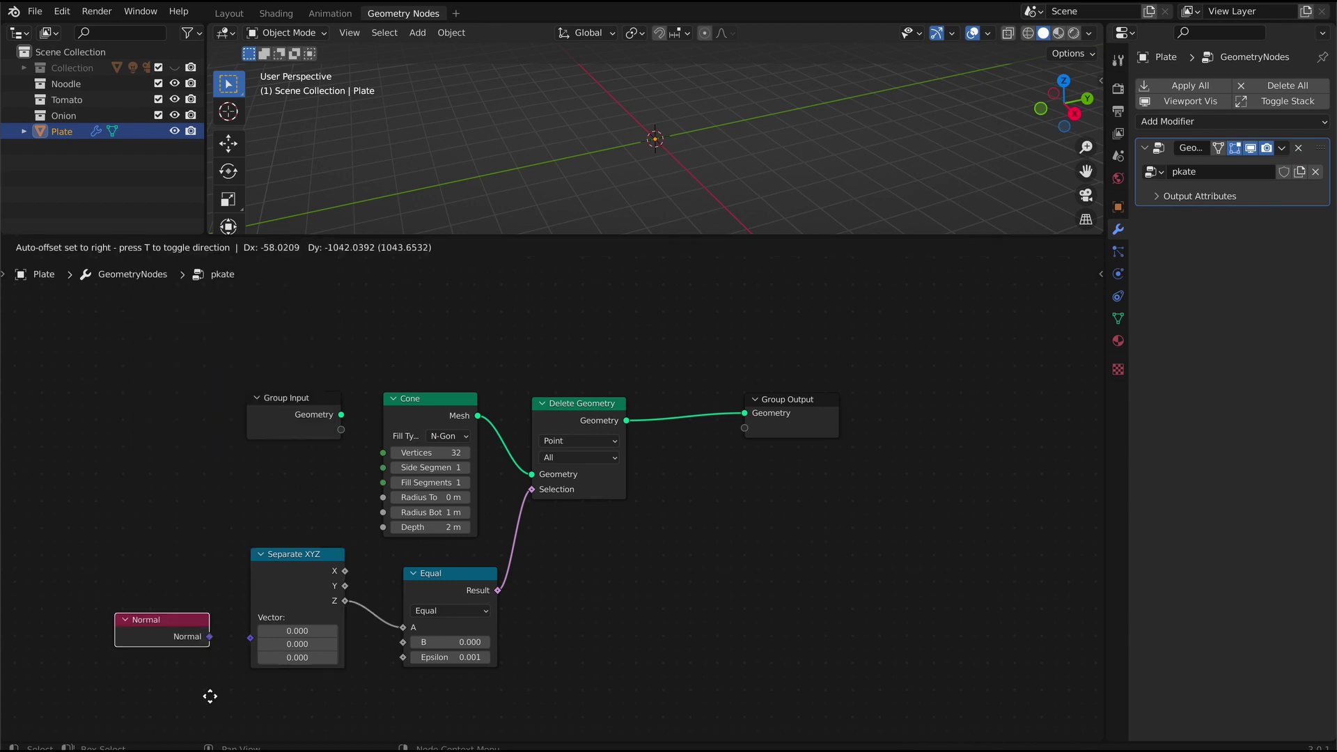
- Place the Normal node, connect it to the Separate XYZ vector input, and set the Equal comparison's B value to 1
click(209, 695)
drag(207, 636, 251, 638)
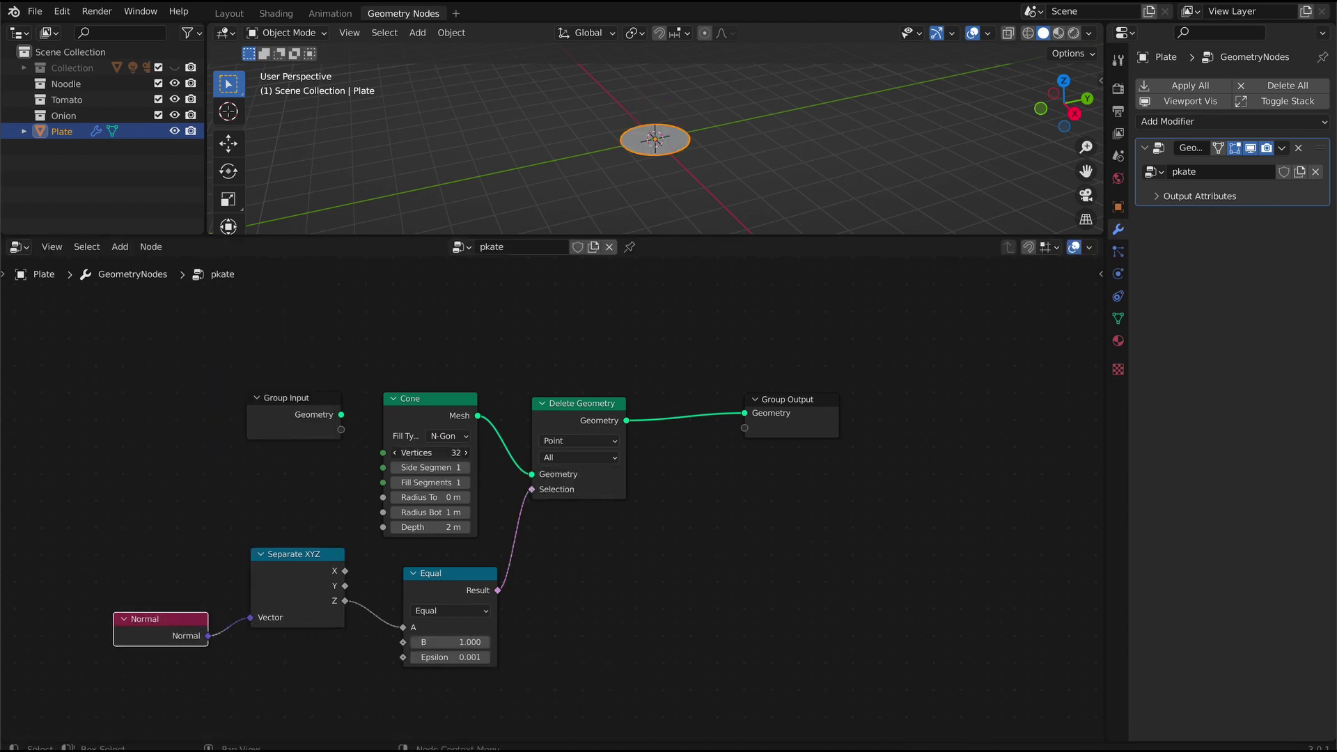
- Set the Cone to 10 vertices, 5 side segments, 3 fill segments, top radius 2.4 m, bottom radius 1.8 m and depth 0.5 m
text(2.4)
key(Tab)
text(1.8)
key(Tab)
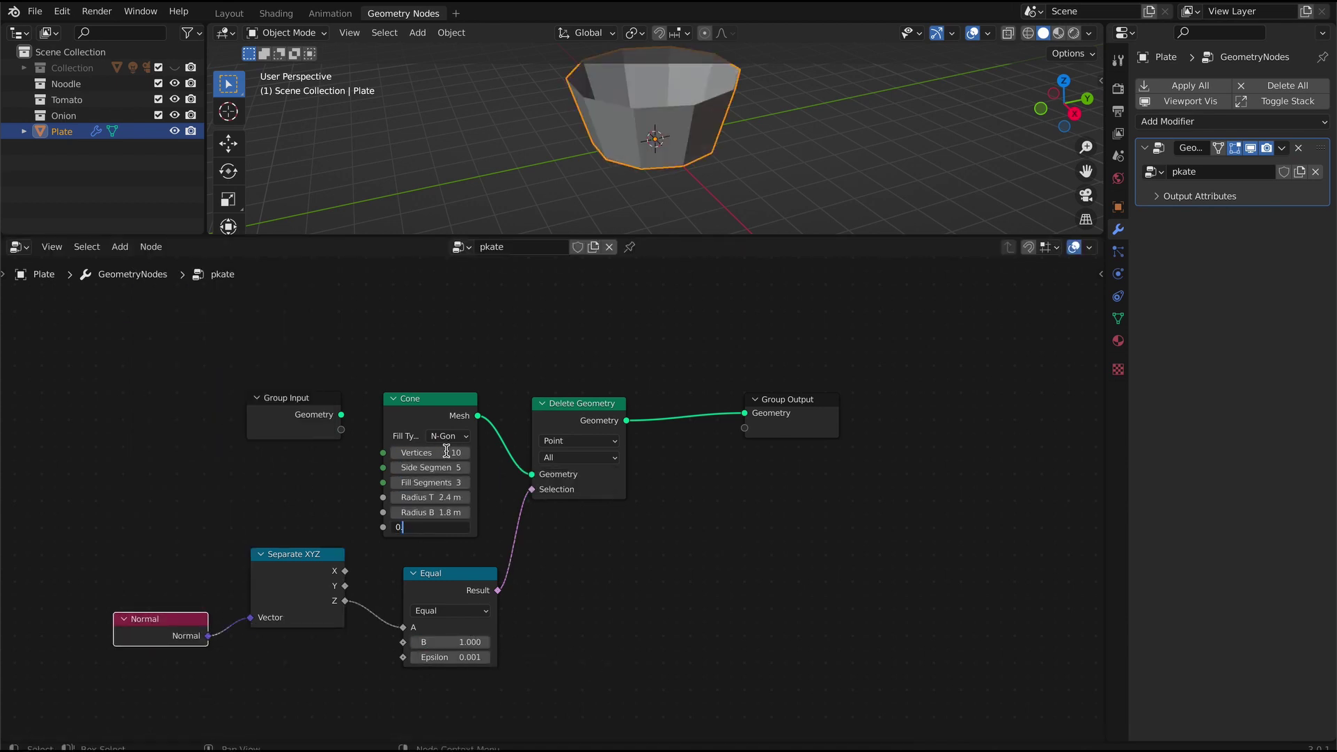
text(0.5)
key(Return)
- Insert a Set Shade Smooth node between Delete Geometry and the Group Output
click(120, 246)
click(136, 266)
text(set)
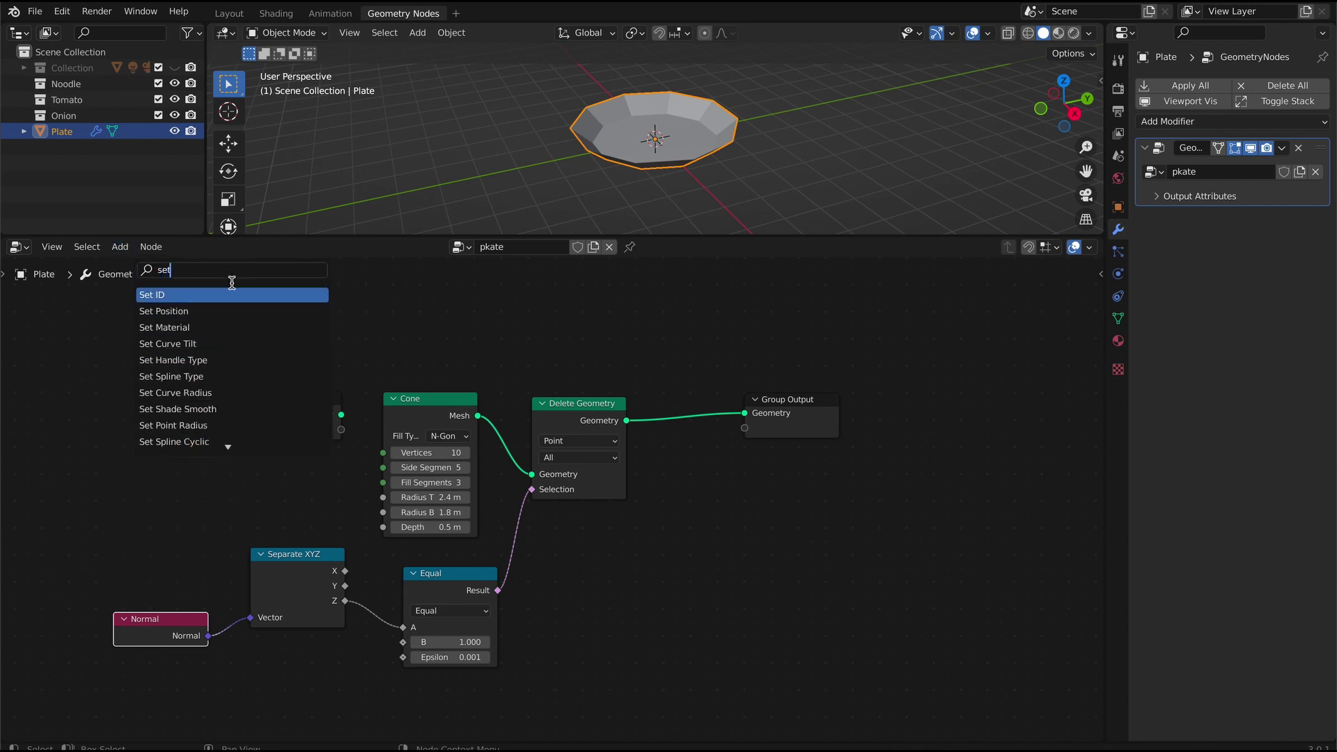
click(178, 409)
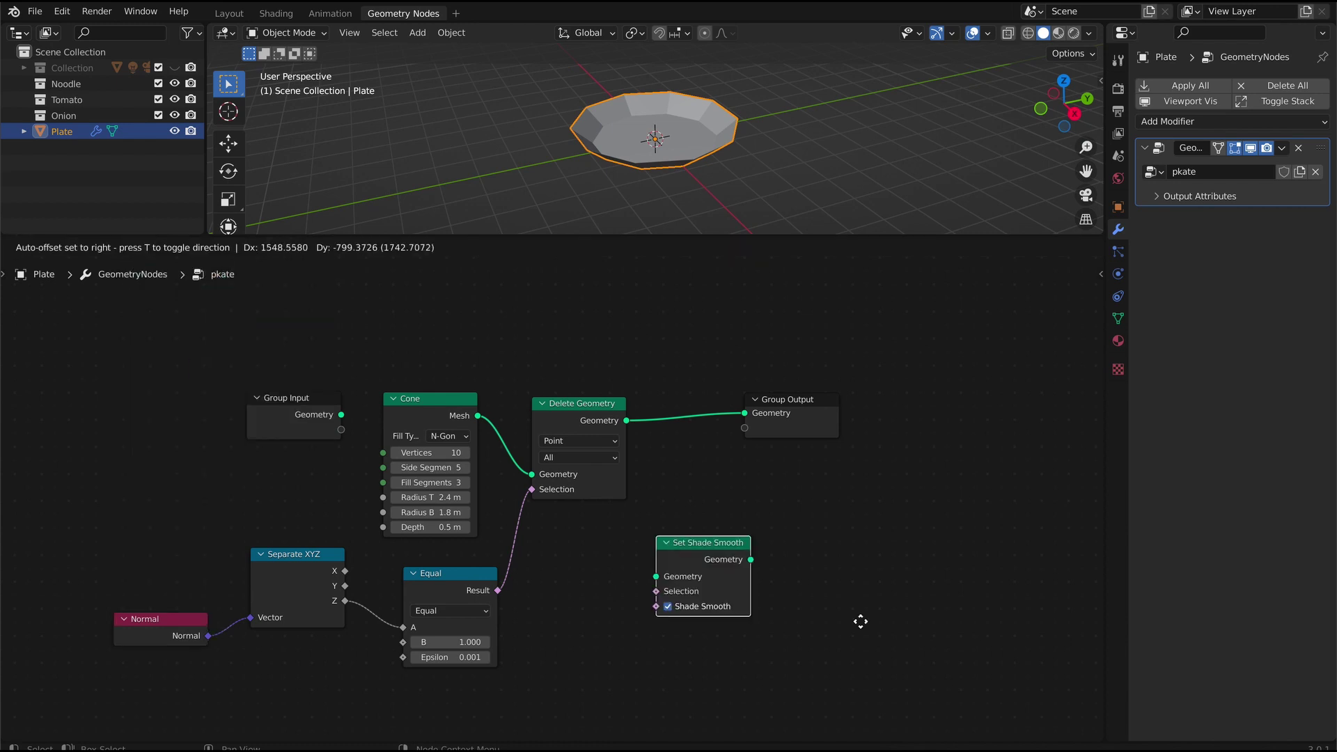
click(808, 491)
- Insert a Set Material node before the Group Output and assign it the plate material
click(120, 246)
click(129, 262)
text(se)
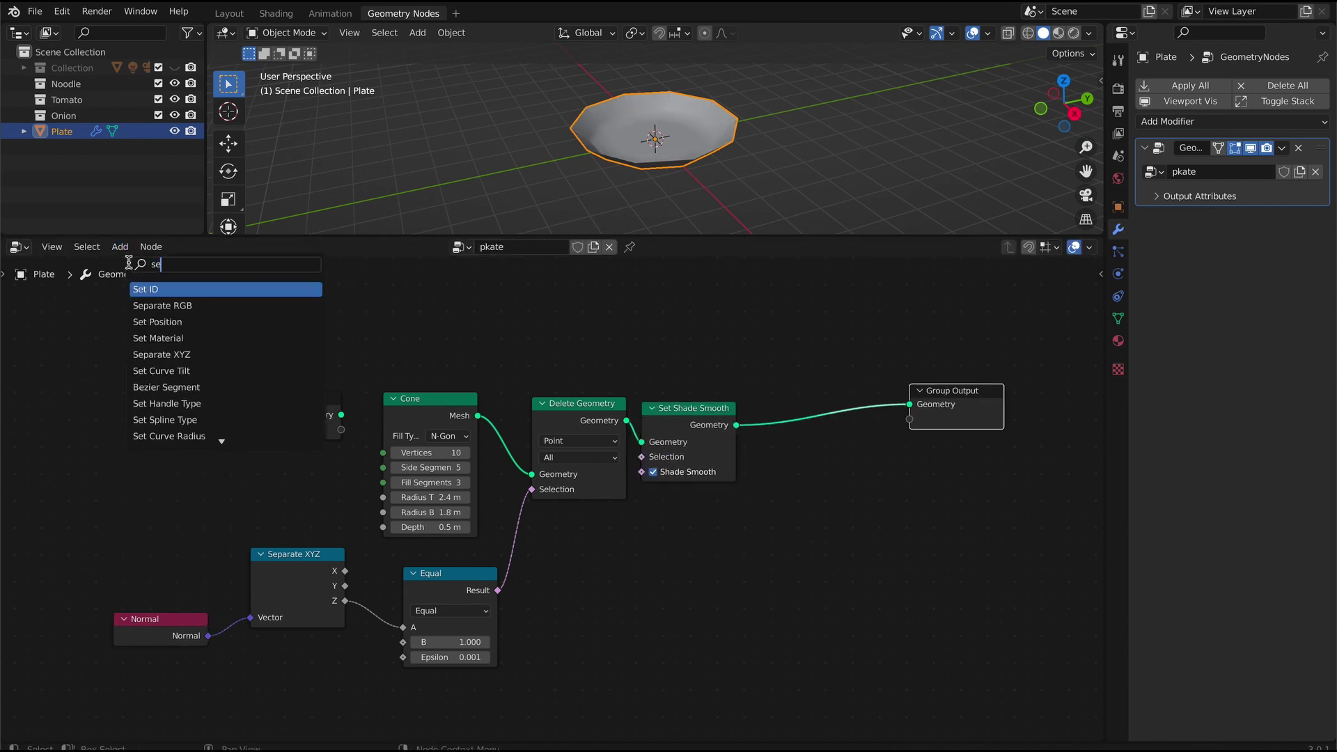
click(162, 338)
click(941, 479)
drag(1077, 113, 1078, 132)
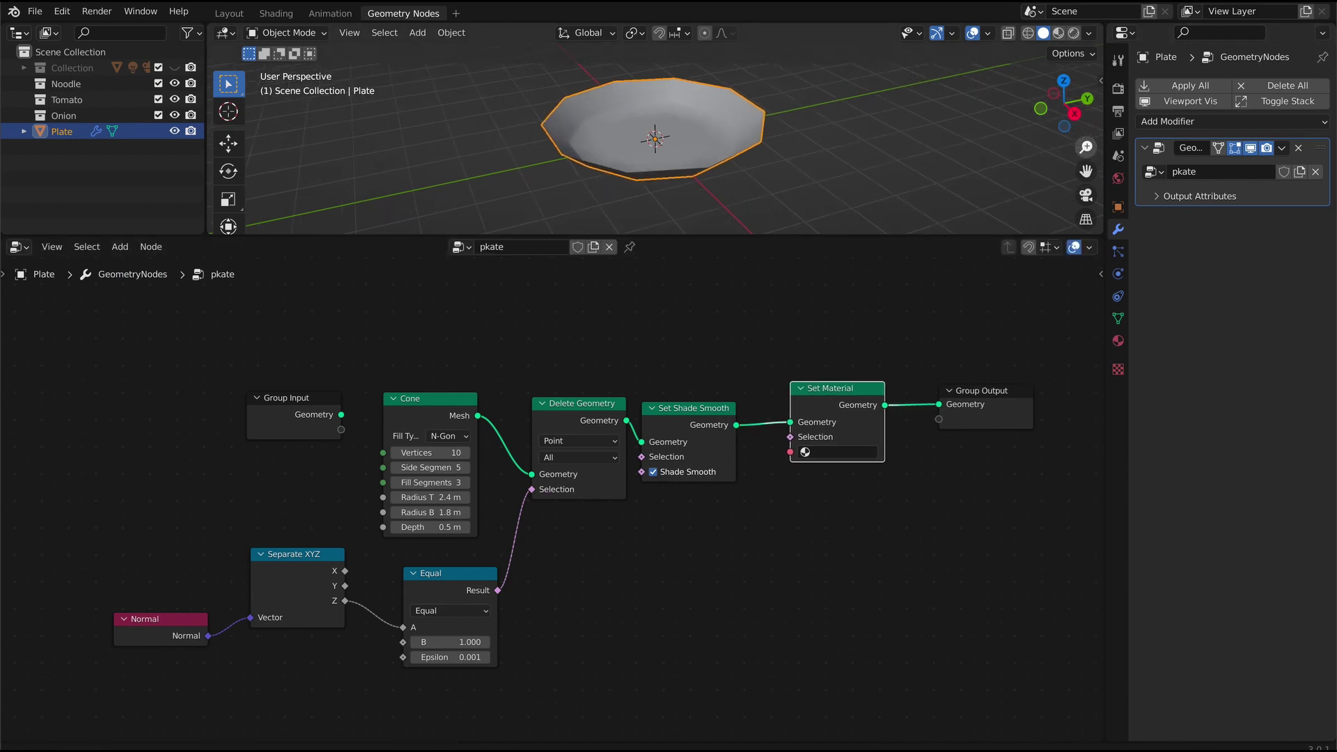
click(902, 592)
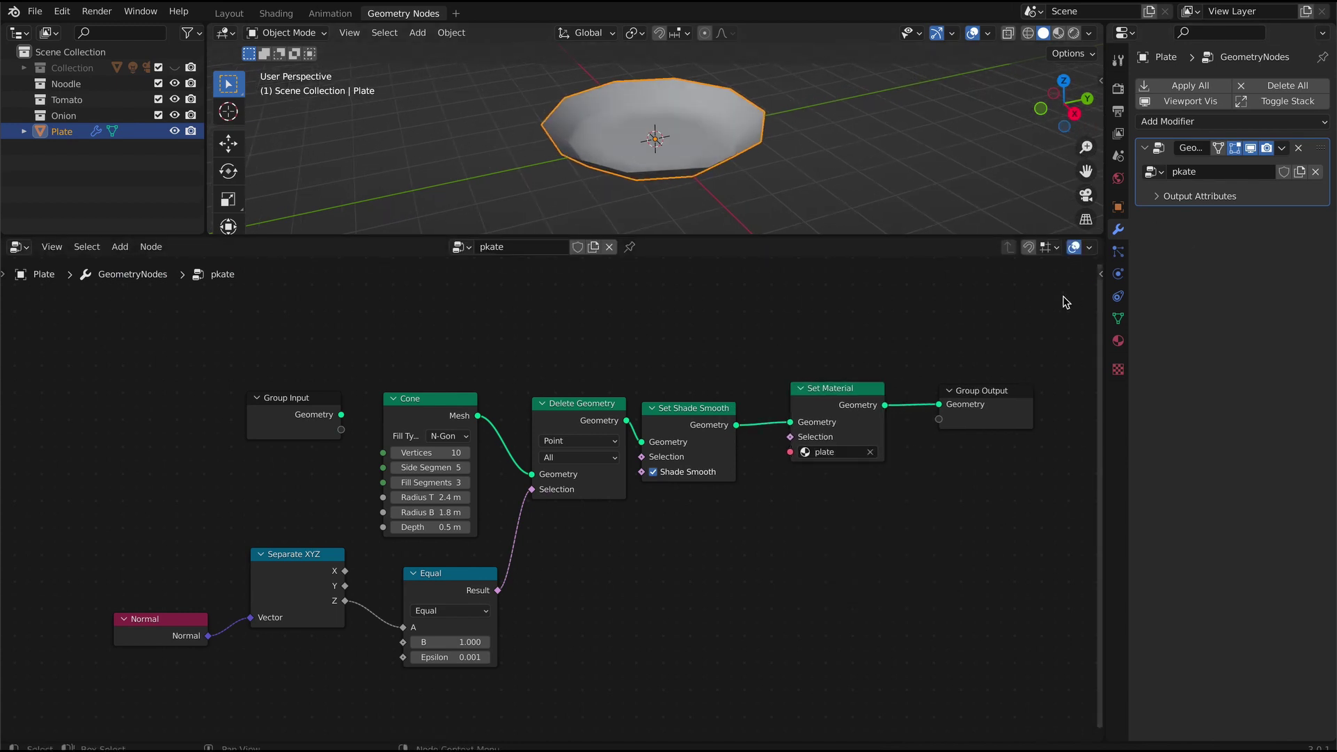
- Add a Solidify modifier with 0.007 m thickness and a Subdivision Surface modifier to the plate
click(1323, 122)
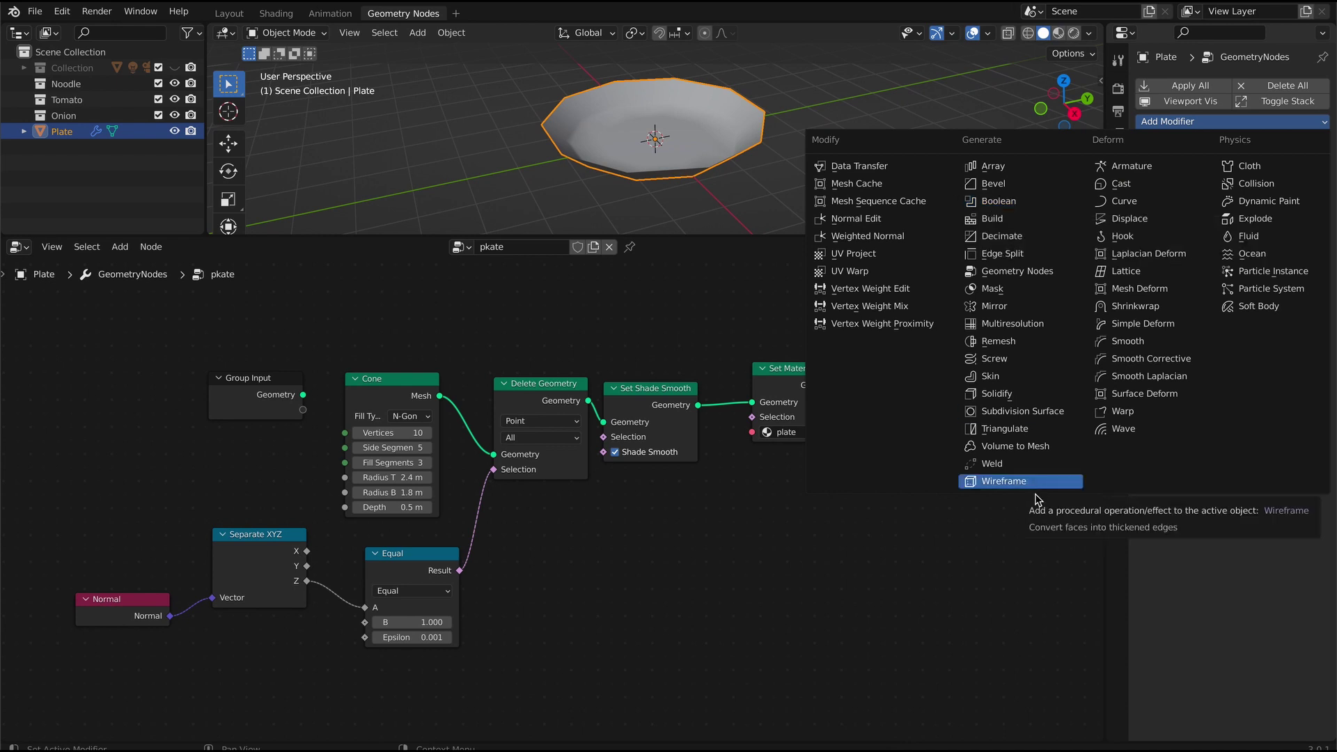
click(996, 394)
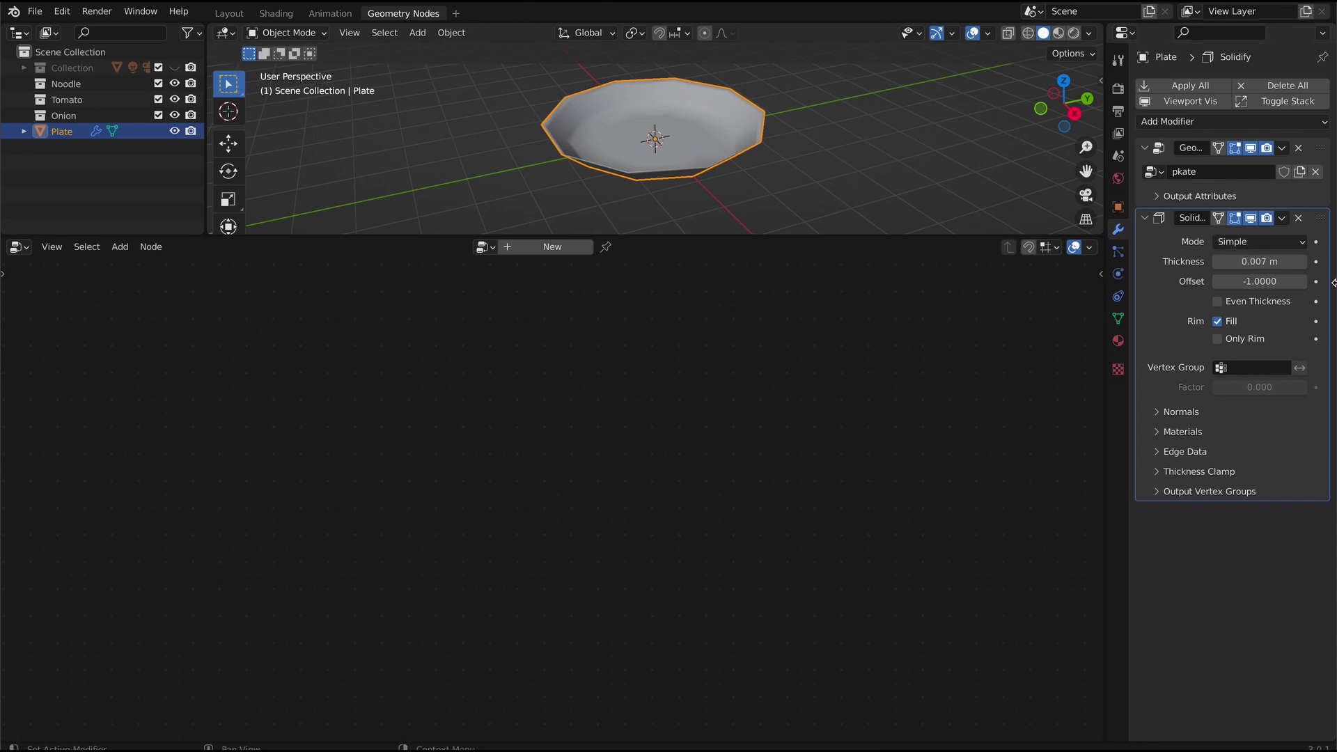
click(1325, 123)
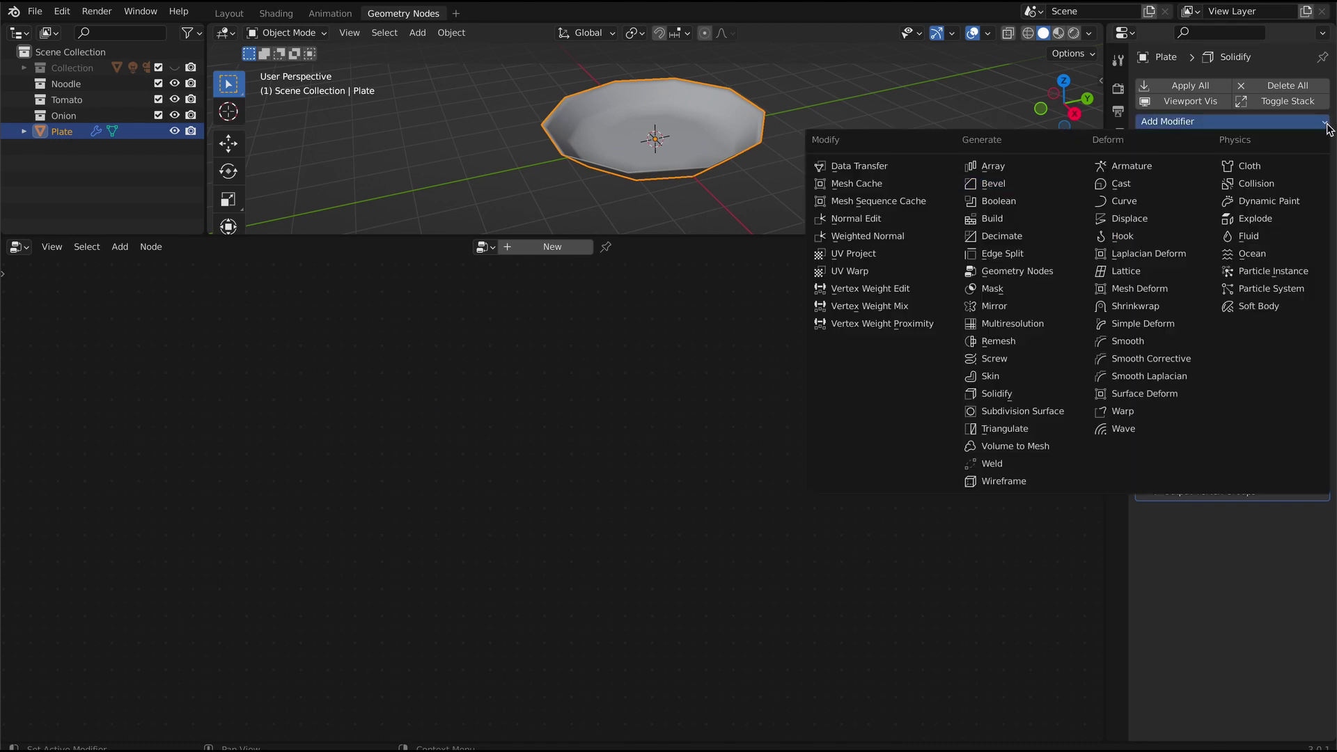
click(1036, 413)
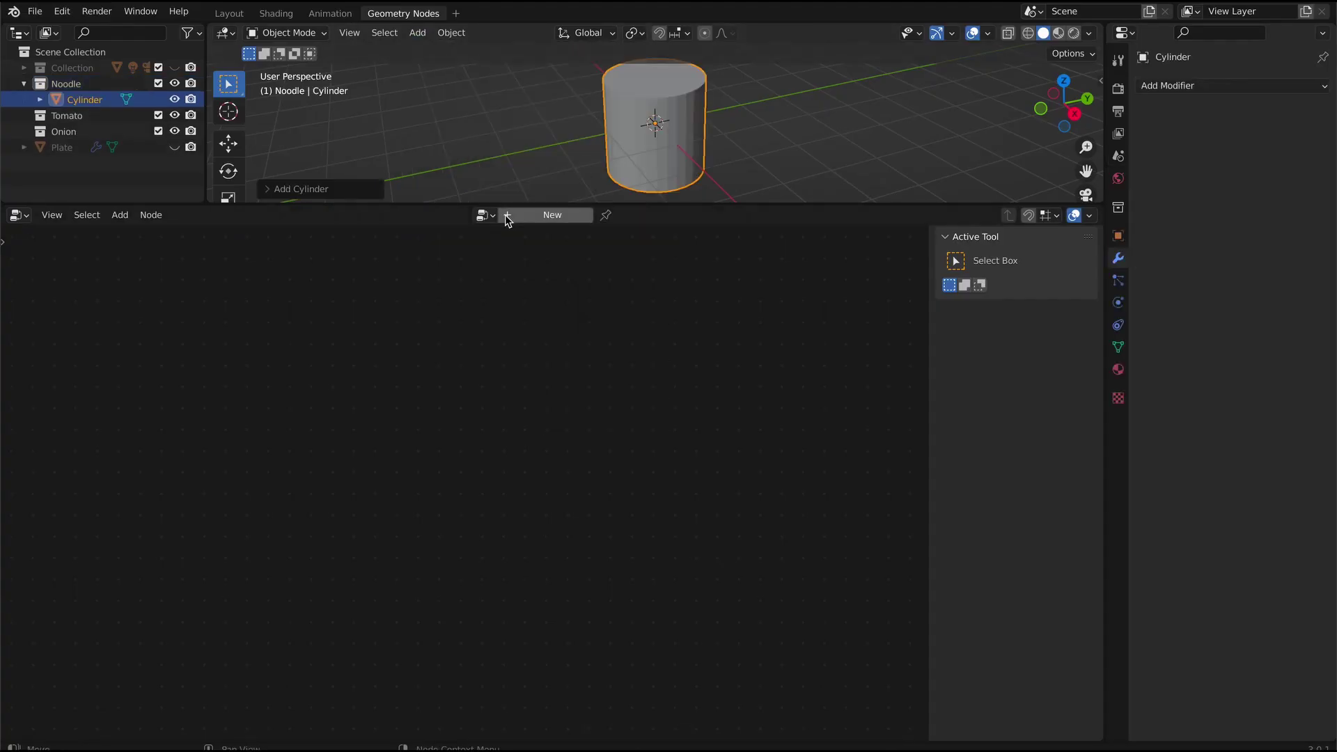
- Create a geometry node tree named Noodle on the cylinder, add a Curve Spiral node and connect it to the Group Output
click(504, 214)
click(151, 233)
text(spi)
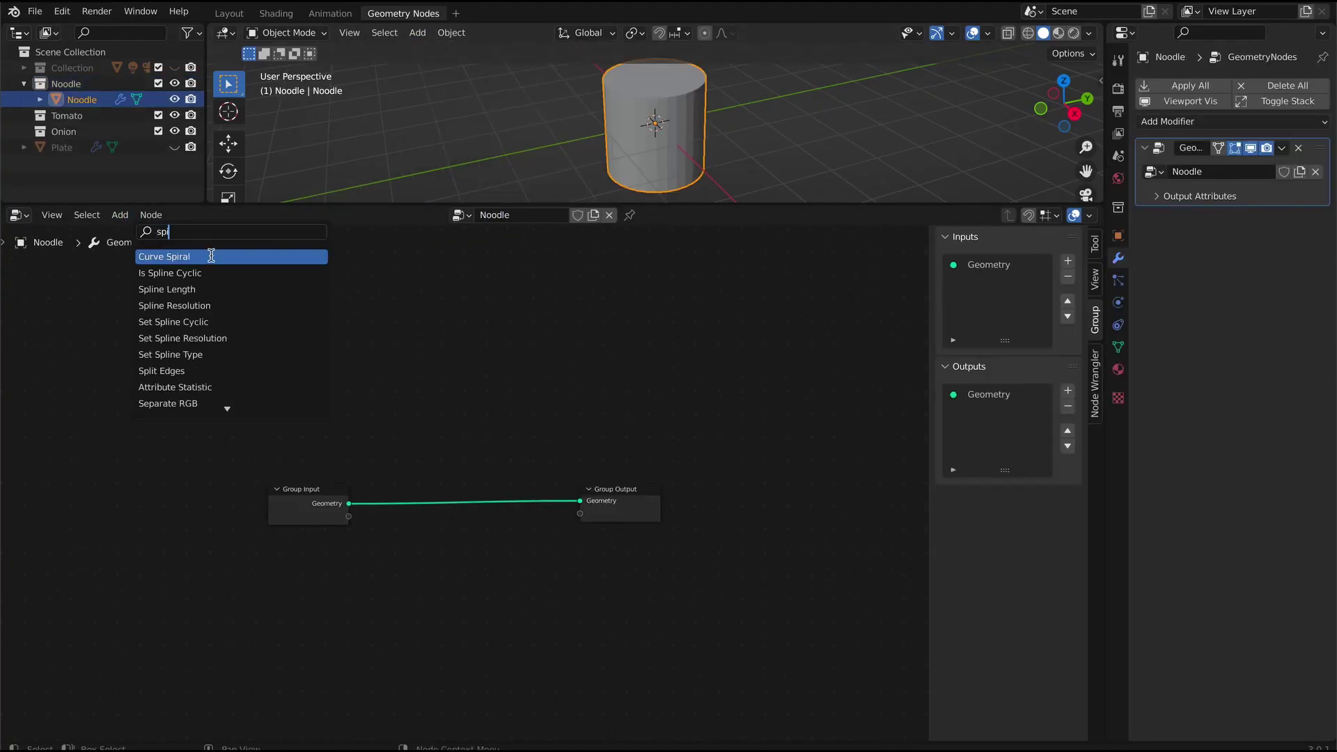
click(210, 255)
drag(397, 433, 681, 367)
- Expose the spiral's height as a group input and remove the unused Geometry input
drag(296, 353, 157, 365)
drag(338, 411, 297, 366)
click(996, 265)
click(1067, 277)
drag(139, 364, 237, 485)
- Add a Math Add node driving the spiral's Rotations, exposing its first value as a group input and setting the second to 0.001
click(120, 215)
mouse_move(148, 478)
click(325, 594)
click(440, 510)
scroll(446, 508, down, 4)
drag(723, 518, 431, 532)
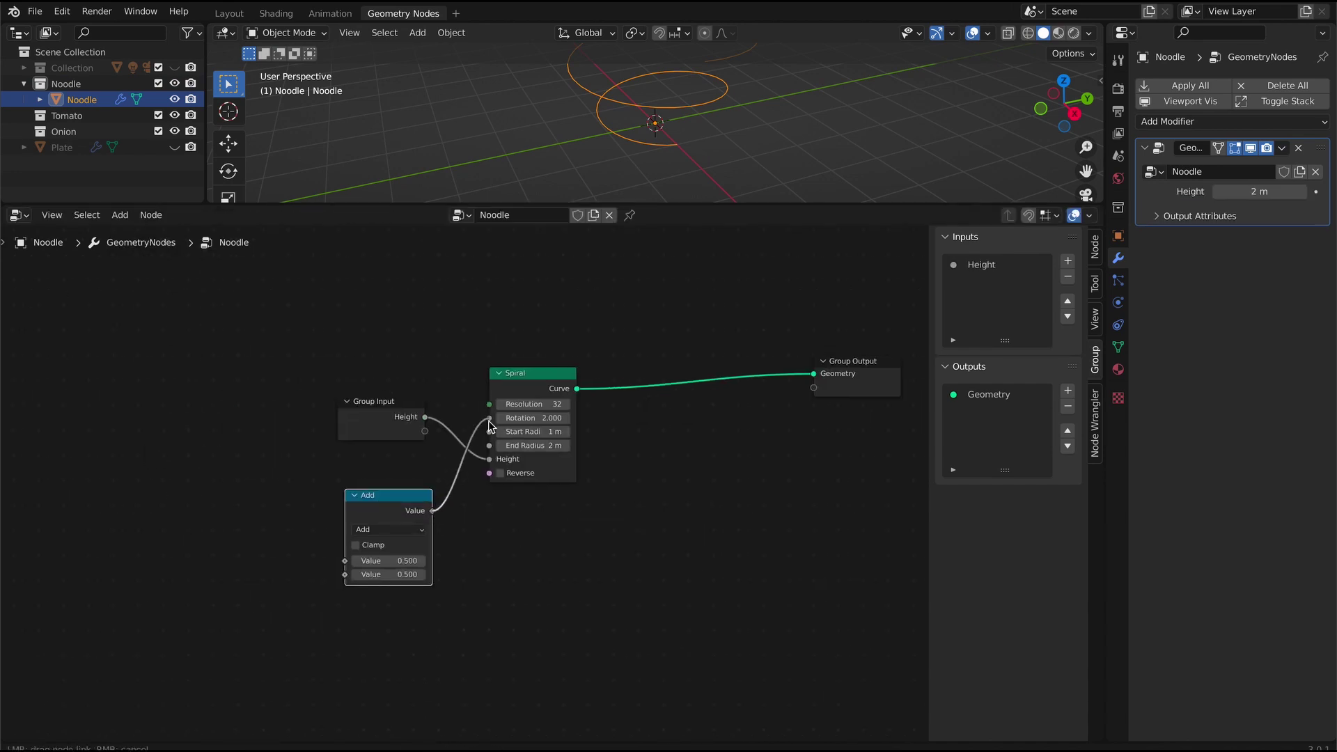
drag(376, 404, 345, 561)
drag(382, 497, 391, 354)
double_click(399, 431)
text(0.001)
key(Return)
- Set the spiral's start radius to 0.14 m and end radius to 0.09 m, and rename the group inputs to Length and Base
scroll(653, 517, up, 2)
double_click(545, 423)
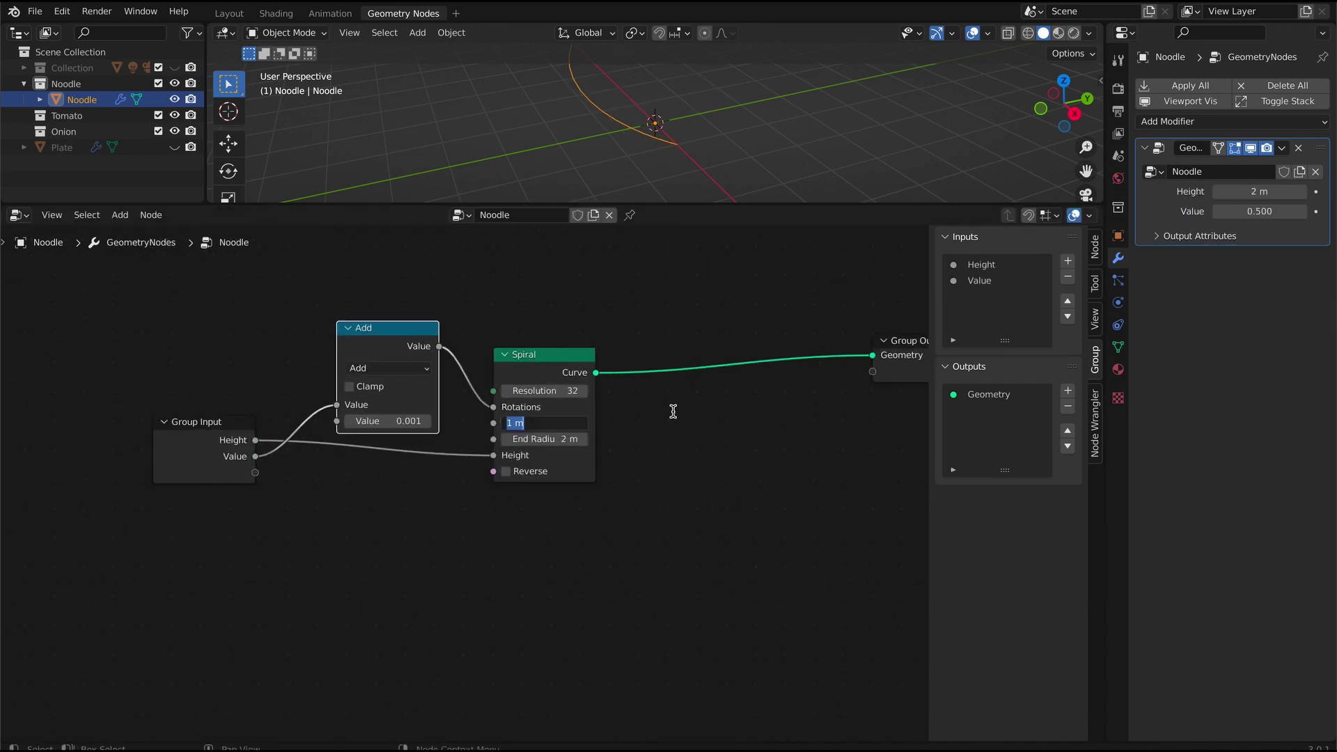
click(979, 265)
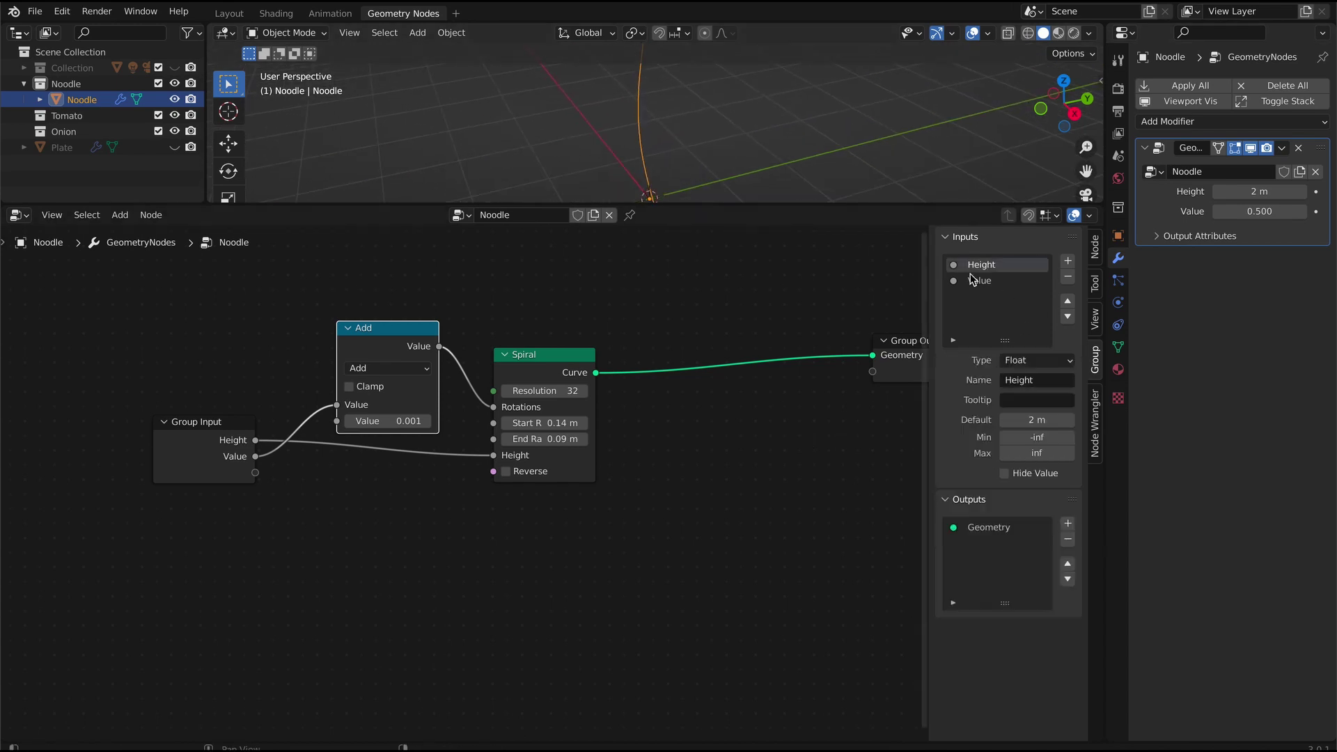
- Insert a Set Position node between the Spiral and the Group Output
click(120, 215)
click(138, 235)
text(set)
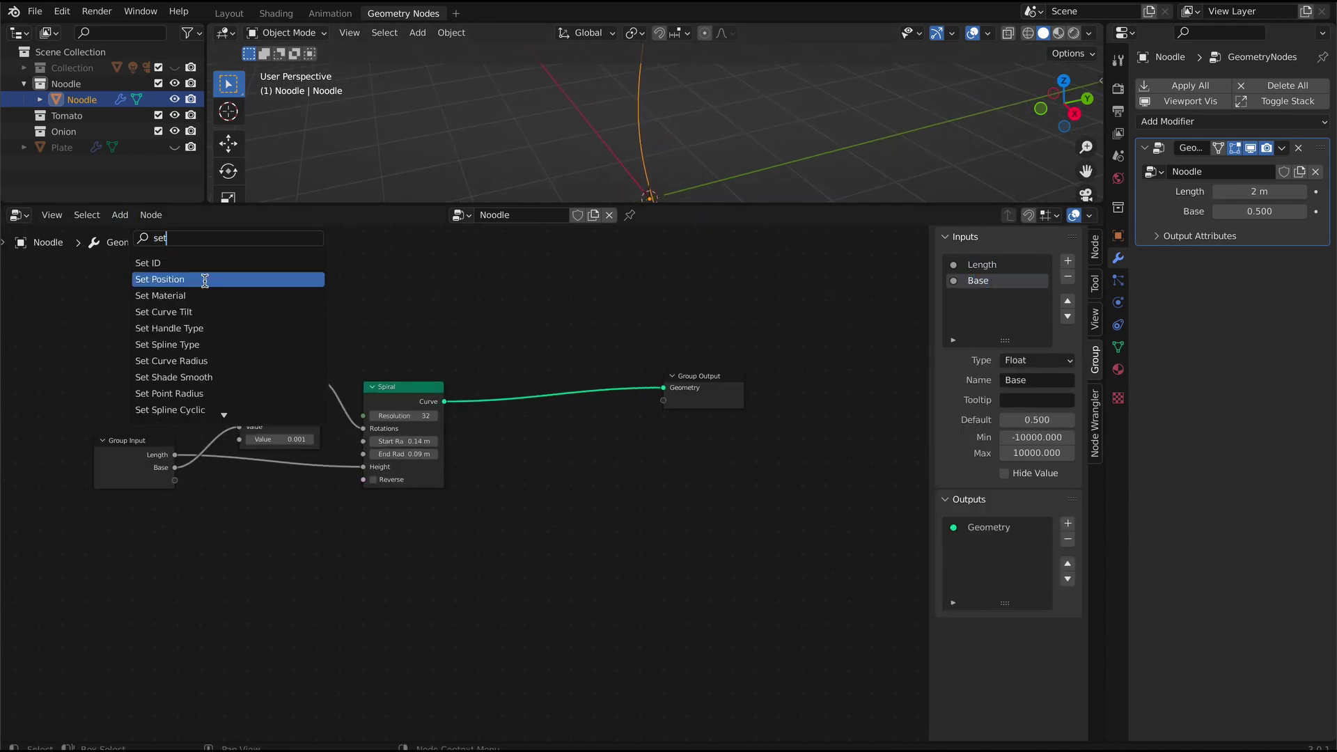
click(203, 279)
click(487, 381)
- Add a Vector Math node below the Spiral and set its operation to Multiply
click(120, 215)
click(279, 542)
click(389, 502)
click(441, 548)
click(433, 489)
- Add a Position input node beside the Vector Math node
click(120, 215)
click(137, 236)
text(po)
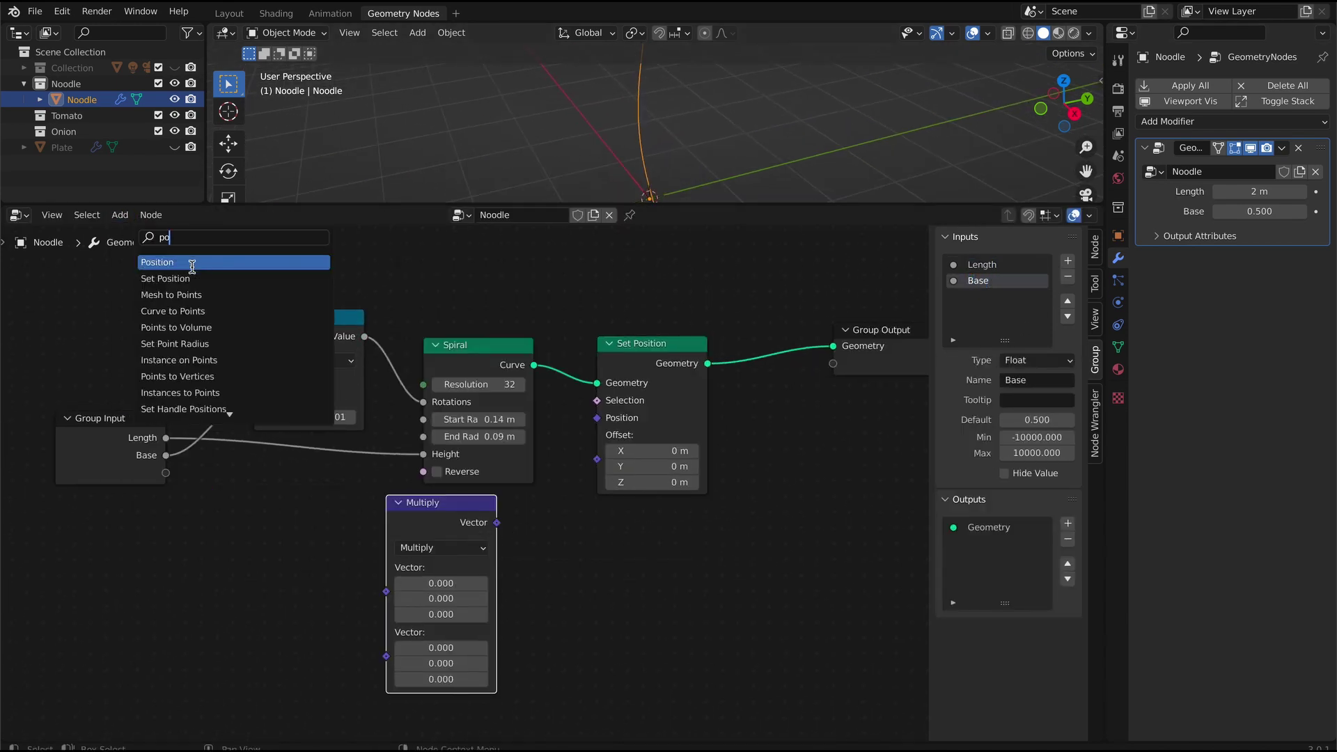
click(120, 215)
click(136, 235)
click(199, 262)
click(265, 552)
- Switch the Vector Math node to Subtract and link it between the Position node and Set Position's Position input
click(441, 548)
click(412, 561)
drag(497, 522, 596, 425)
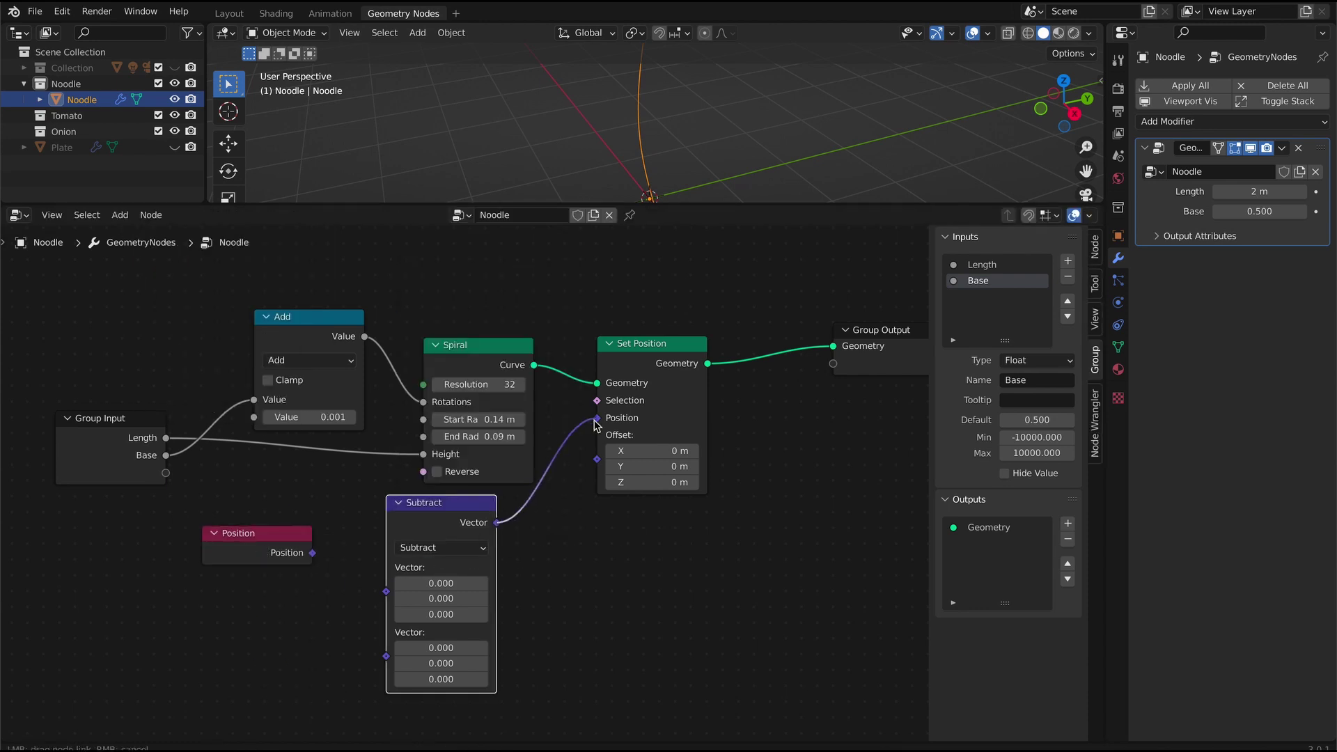
drag(373, 598, 386, 592)
- Rearrange the Spiral, Set Position, Subtract and Position nodes so that Subtract sits between the Spiral and Set Position
drag(481, 355, 445, 335)
drag(652, 347, 724, 311)
drag(446, 503, 594, 382)
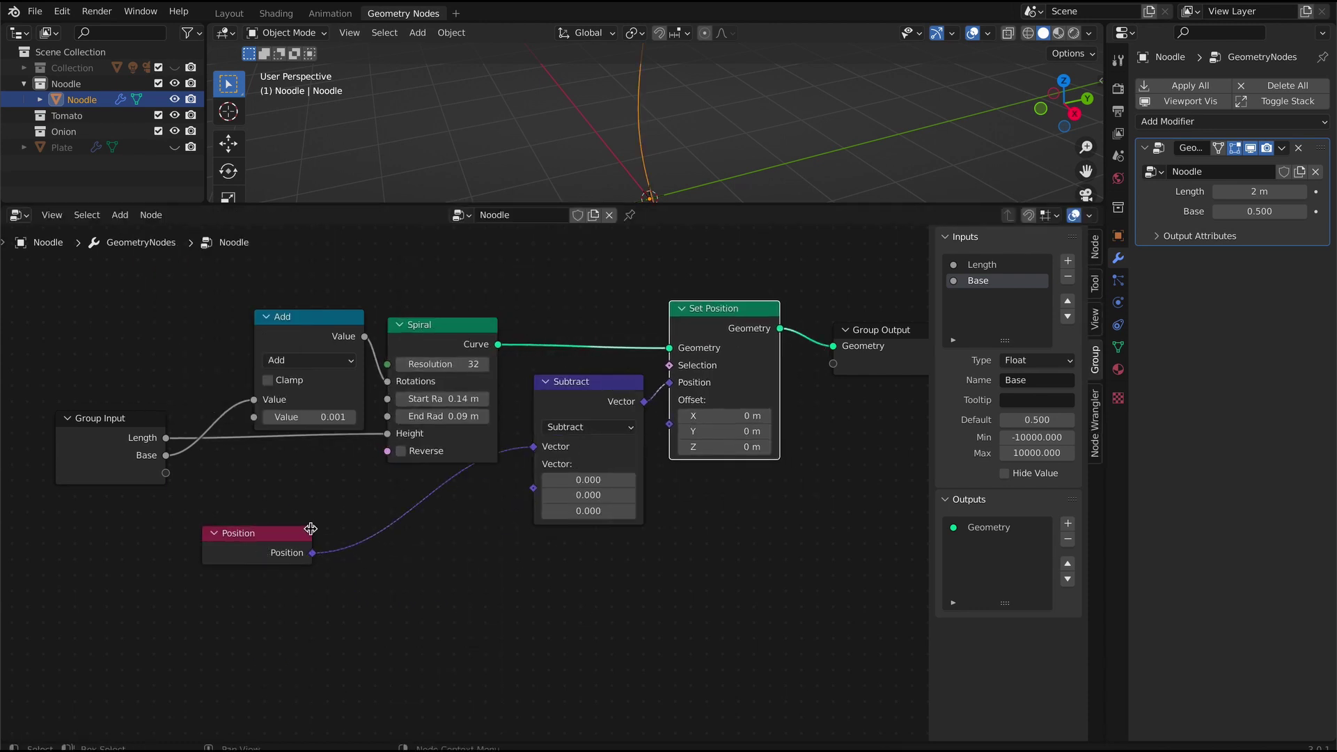
drag(299, 534, 480, 480)
- Add a Combine XYZ node under the Position node and connect it to Subtract's second vector input
click(120, 215)
click(138, 235)
text(com)
click(215, 262)
drag(439, 554, 534, 487)
drag(407, 534, 466, 526)
- Add a Math Multiply node with Length as its first value and connect its result to the Z of Combine XYZ
click(120, 215)
click(256, 518)
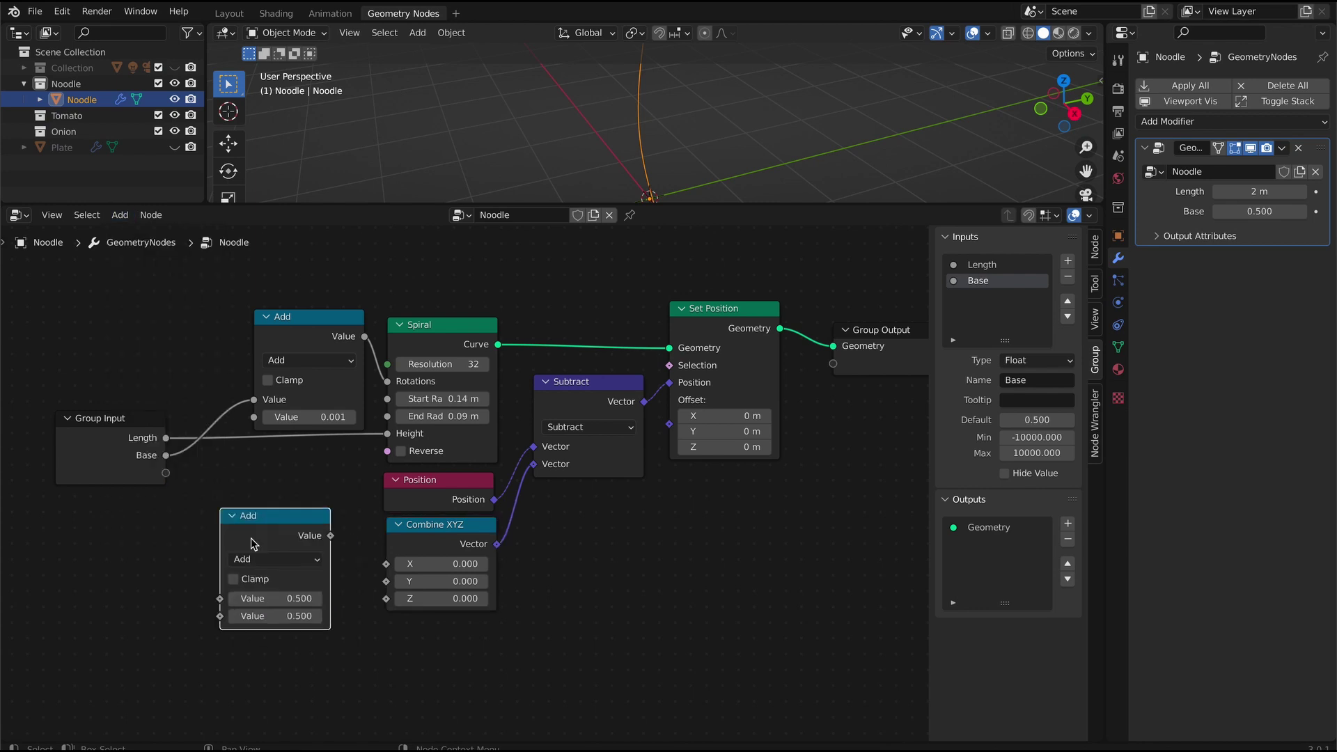
click(272, 559)
click(261, 408)
drag(331, 536, 386, 599)
drag(296, 521, 336, 494)
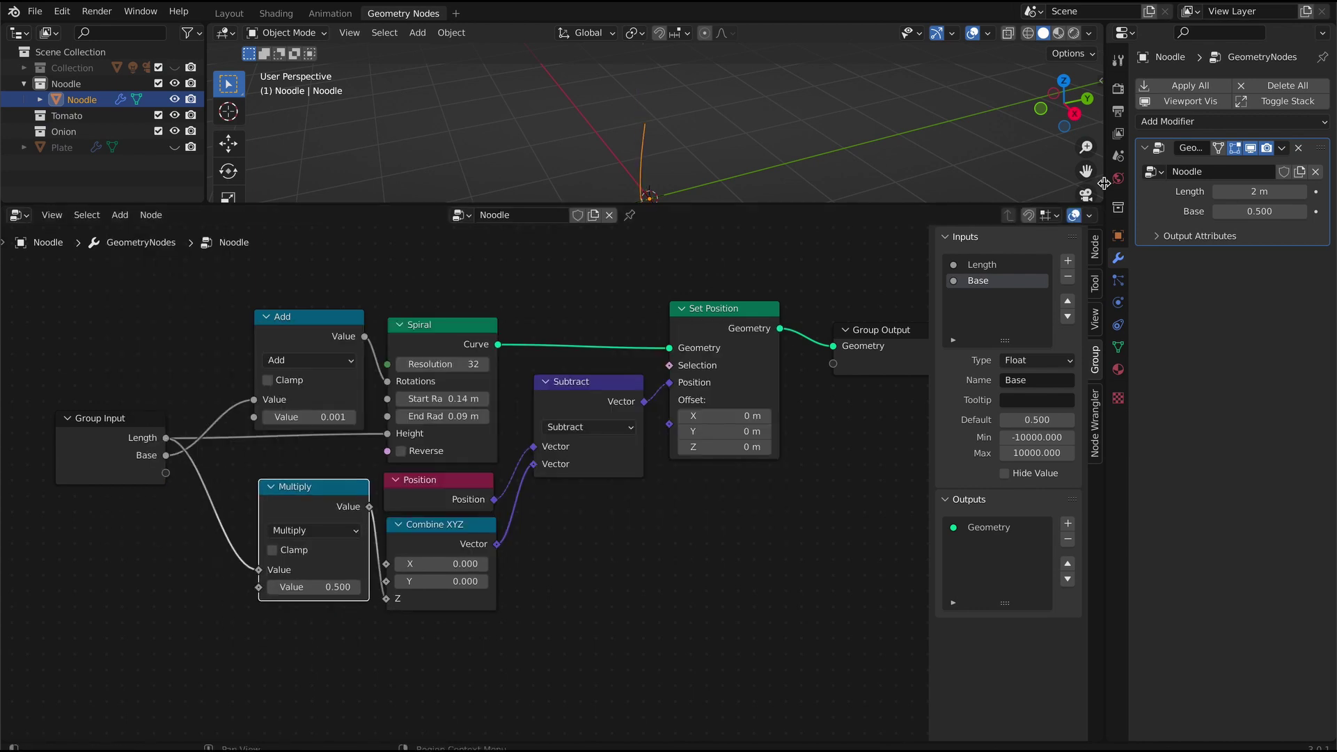
- Move the Group Output away and insert a Resample Curve node after Set Position
middle_drag(745, 538, 560, 555)
drag(697, 347, 903, 324)
click(119, 215)
mouse_move(184, 293)
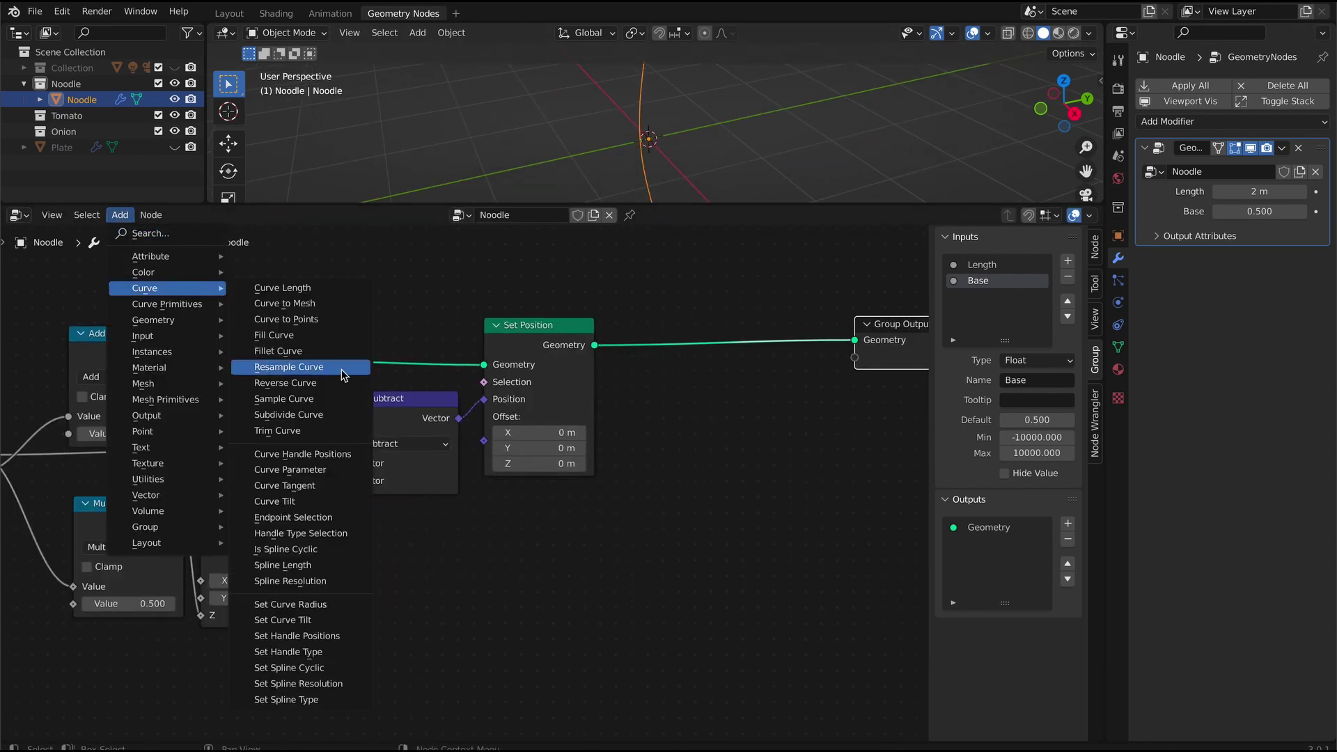
click(341, 369)
click(722, 349)
drag(722, 349, 673, 340)
- Expose the Resample Curve's Count as a group input, then return the Group Input node to the start of the tree
middle_drag(135, 490, 184, 489)
scroll(185, 490, down, 2)
drag(32, 449, 377, 488)
drag(403, 531, 597, 424)
drag(378, 486, 148, 480)
scroll(758, 387, down, 1)
- Add a reroute point on the Count link beneath the Resample Curve node
click(120, 215)
mouse_move(173, 548)
drag(758, 387, 757, 357)
click(274, 560)
click(670, 516)
- Insert a Set Curve Tilt node between Resample Curve and the Group Output
middle_drag(704, 575, 458, 576)
click(120, 215)
mouse_move(159, 293)
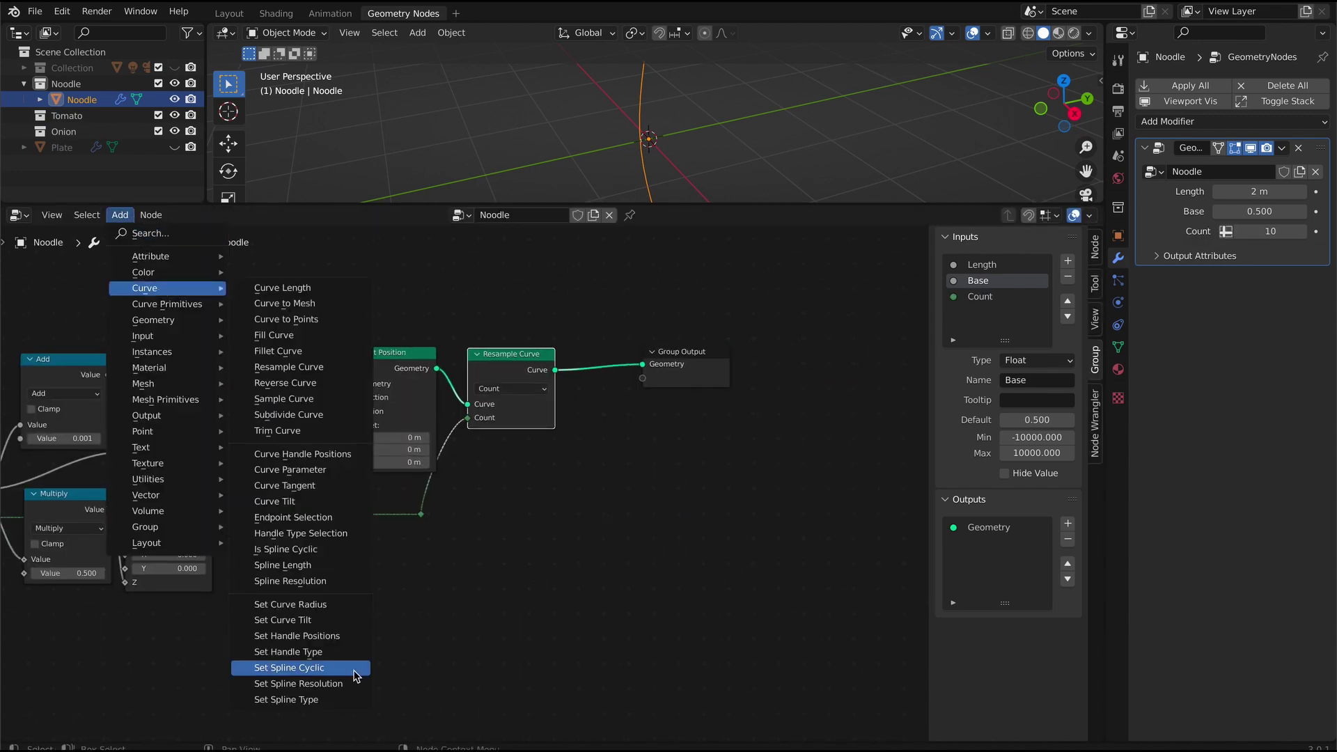
click(293, 620)
click(660, 377)
- Add two chained Math Multiply nodes and connect them to the Tilt input of Set Curve Tilt
click(120, 215)
click(302, 592)
click(514, 543)
key(shift+d)
click(623, 530)
drag(529, 506, 787, 334)
drag(782, 352, 876, 349)
drag(635, 491, 625, 411)
drag(578, 489, 578, 477)
click(120, 216)
click(149, 234)
text(curve)
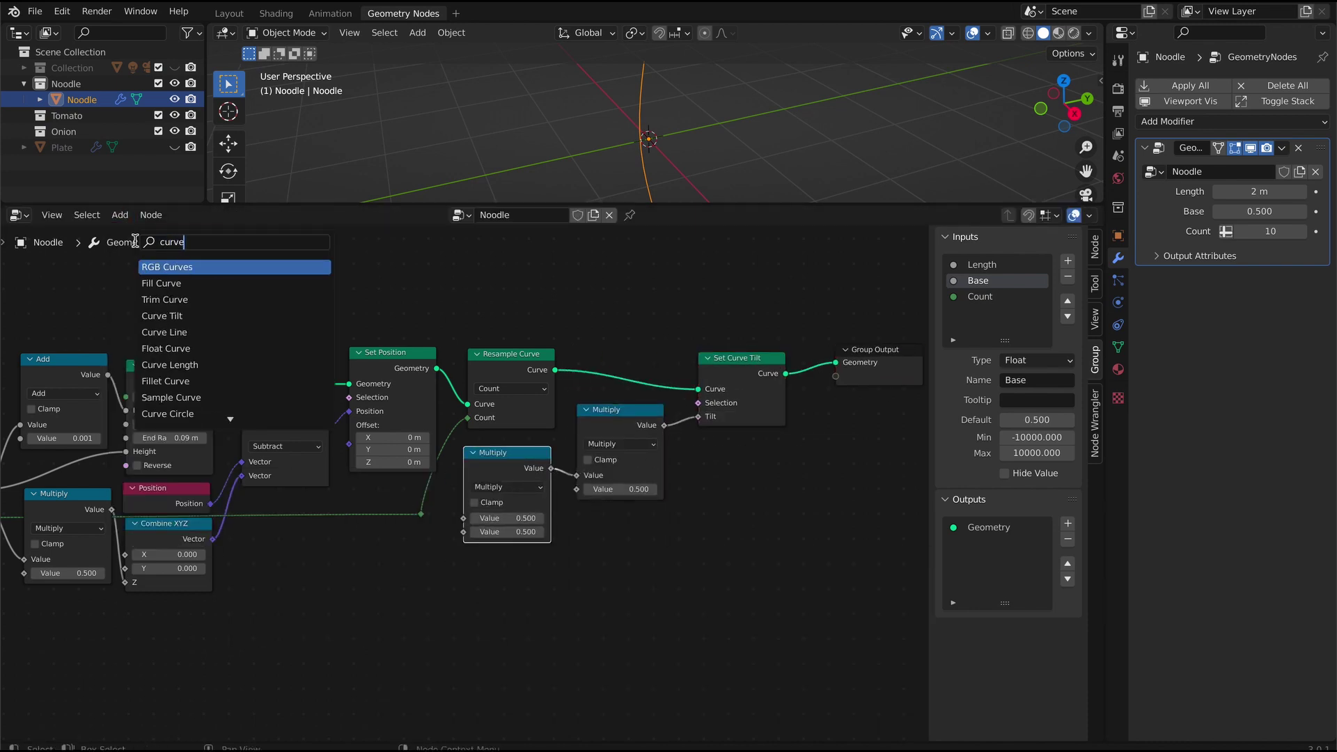
click(230, 398)
click(395, 667)
key(x)
- Add a Curve Parameter node, multiply its factor by 3.142, and expose the second Multiply's remaining value as a group input
click(120, 215)
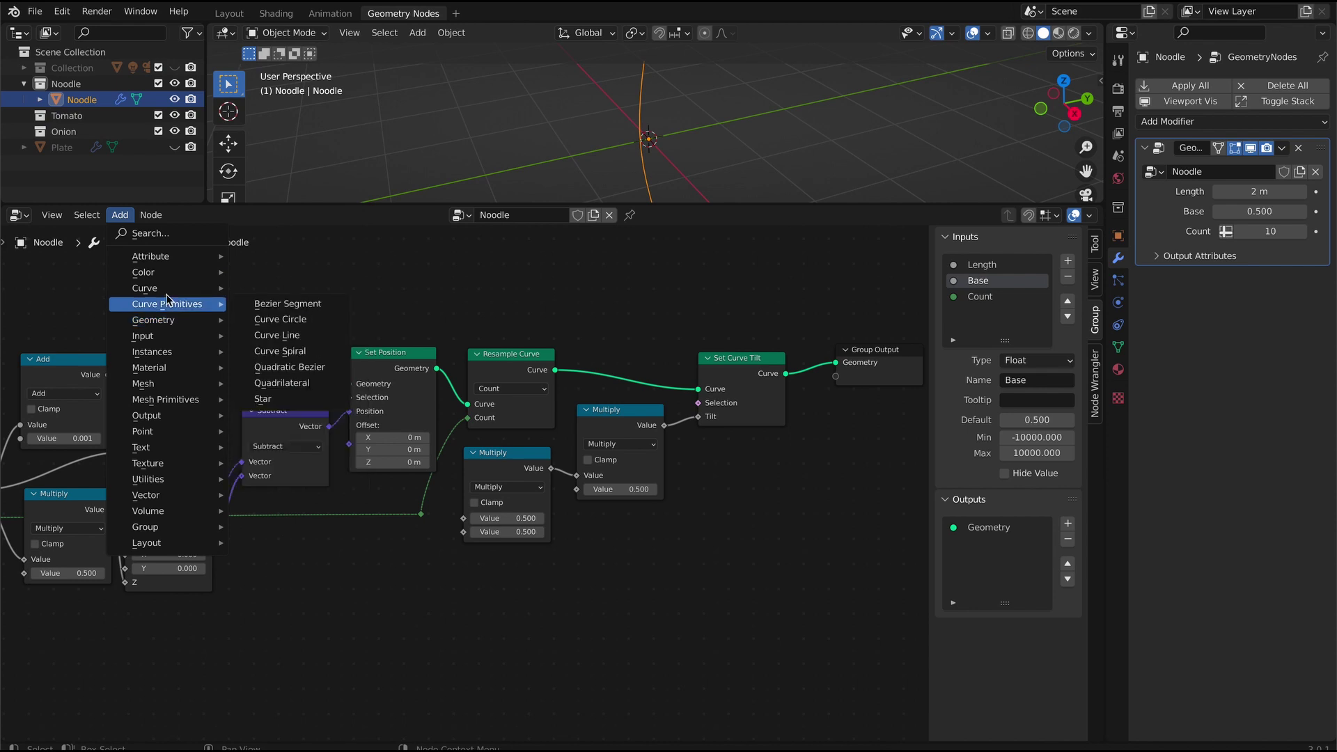
click(317, 460)
click(397, 593)
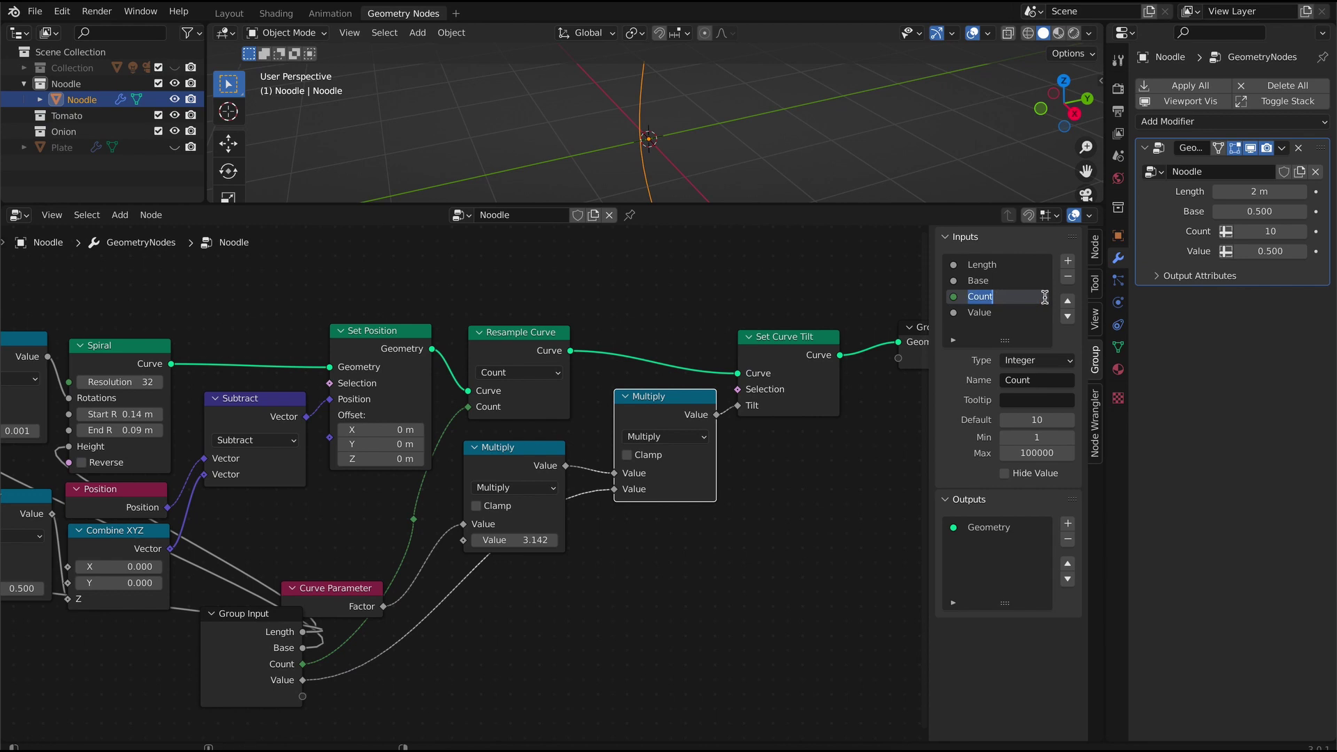
- Rename the Count group input to Segment and the Value group input to Turns
double_click(1017, 310)
text(Turm\)
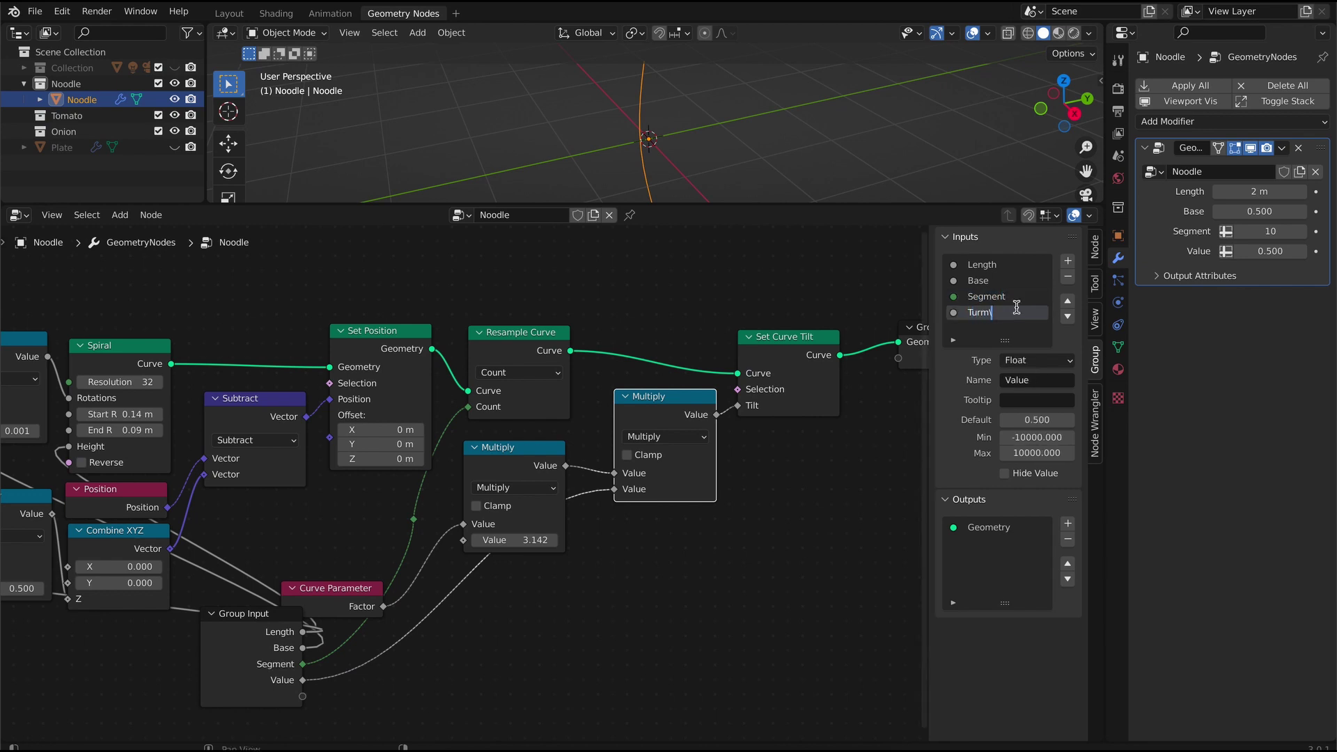
key(BackSpace)
key(BackSpace)
text(ns)
key(Return)
- Tidy the node layout by moving the Group Input to the start of the tree and the second Multiply below Set Curve Tilt
scroll(576, 612, down, 5)
drag(358, 552, 112, 499)
drag(696, 390, 739, 467)
drag(53, 525, 91, 496)
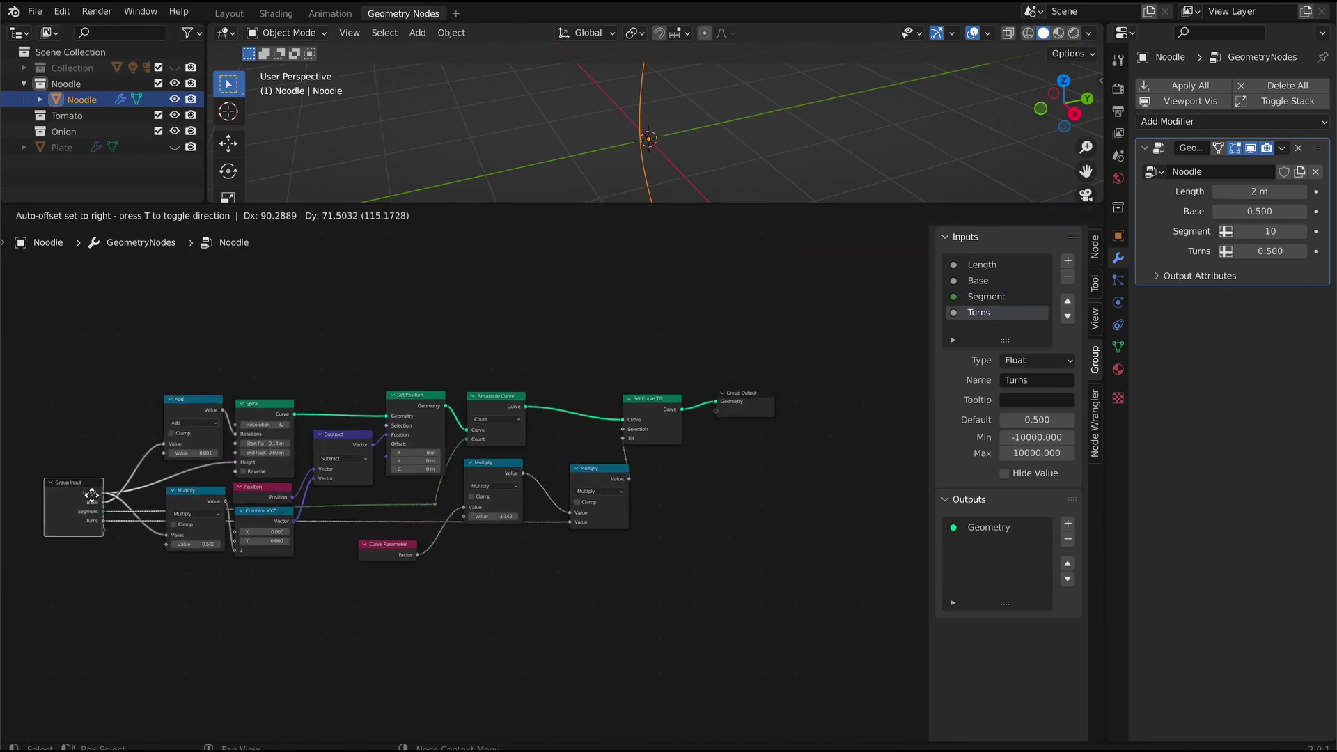
drag(593, 479, 571, 470)
- Move the Group Output farther away and insert a Set Curve Radius node after Set Curve Tilt
scroll(522, 573, up, 1)
middle_drag(799, 391, 473, 394)
drag(460, 395, 820, 399)
click(120, 215)
mouse_move(174, 288)
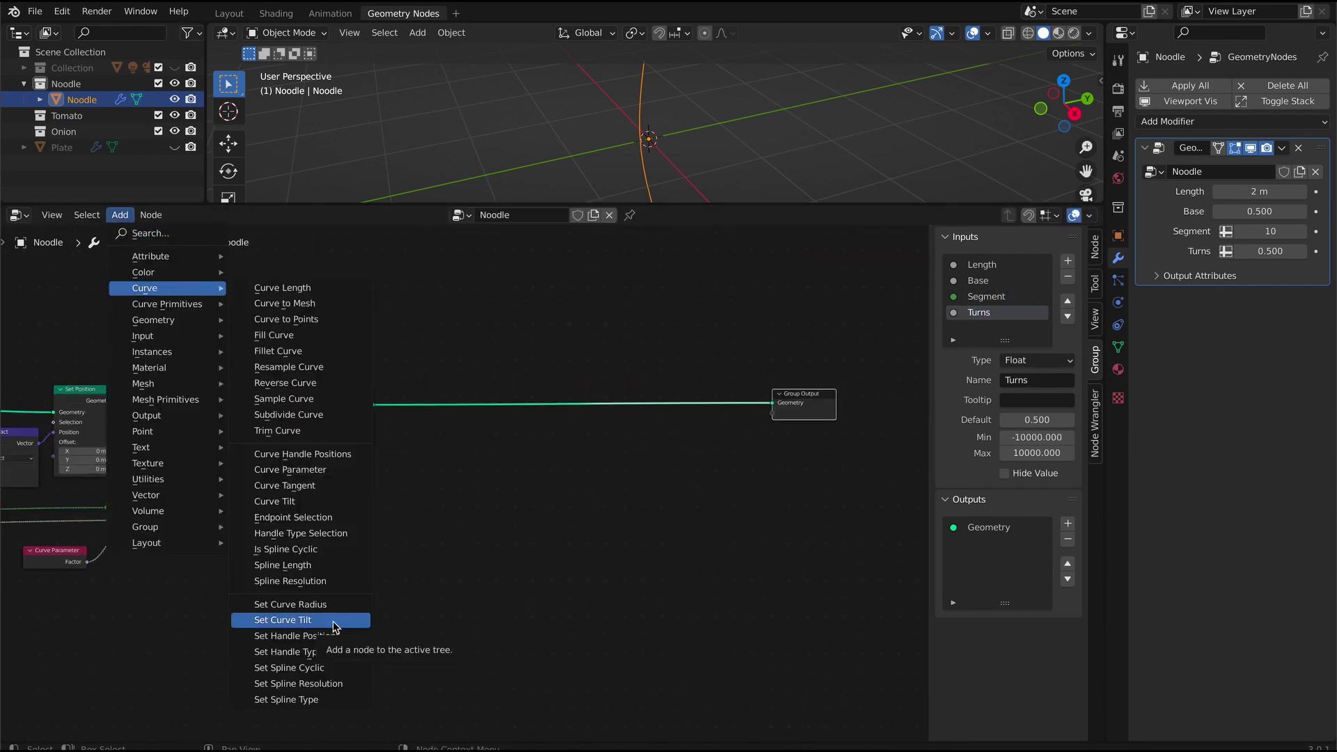
click(324, 606)
click(671, 386)
- Add a Math Multiply node and connect it to the Radius input of Set Curve Radius
click(120, 216)
click(311, 592)
click(495, 514)
click(565, 572)
click(564, 435)
drag(612, 552, 770, 410)
drag(565, 536, 705, 404)
- Add a Float Curve node and connect it to the first value of the radius Multiply node
click(120, 216)
click(161, 233)
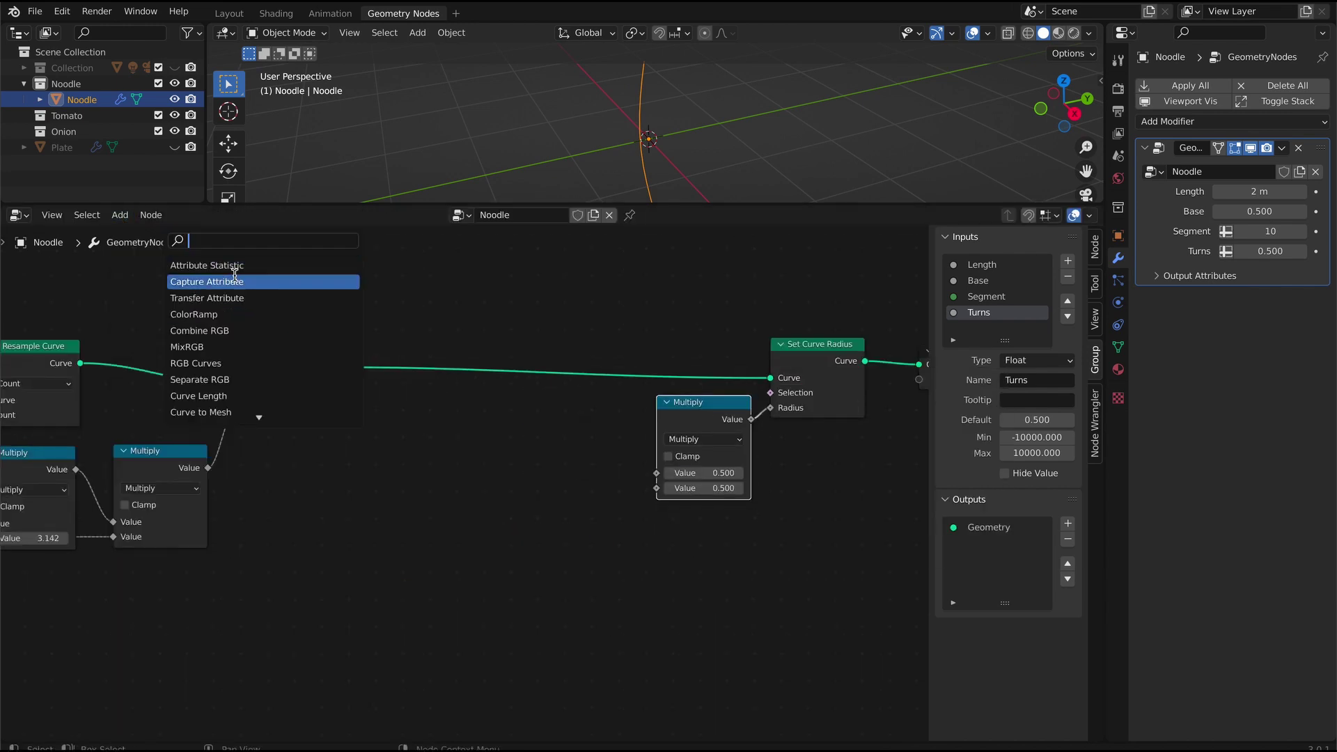
text(float)
key(Return)
click(319, 438)
- Feed the Curve Parameter factor into the Float Curve's value and shape the curve with a raised start and a peak at about X 0.81, Y 1.00
drag(325, 597, 328, 592)
drag(475, 486, 475, 494)
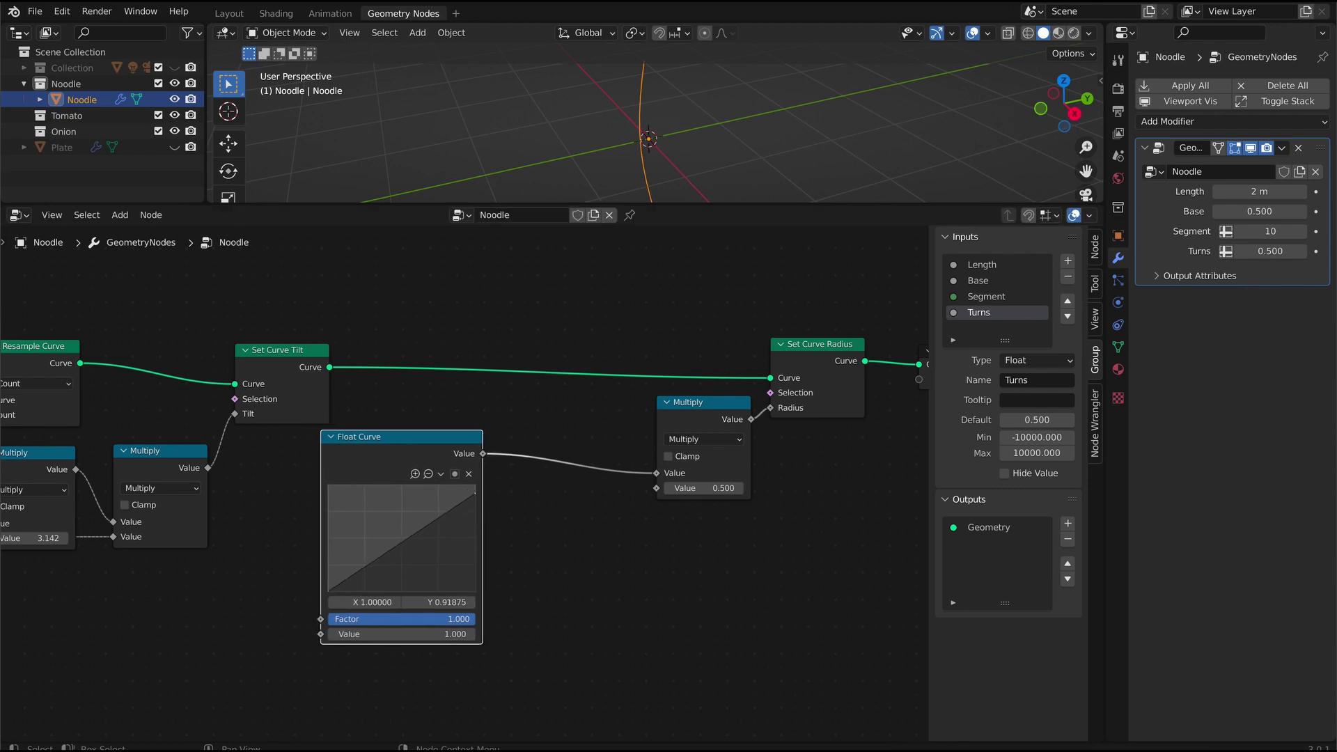
scroll(571, 520, down, 2)
drag(409, 515, 446, 485)
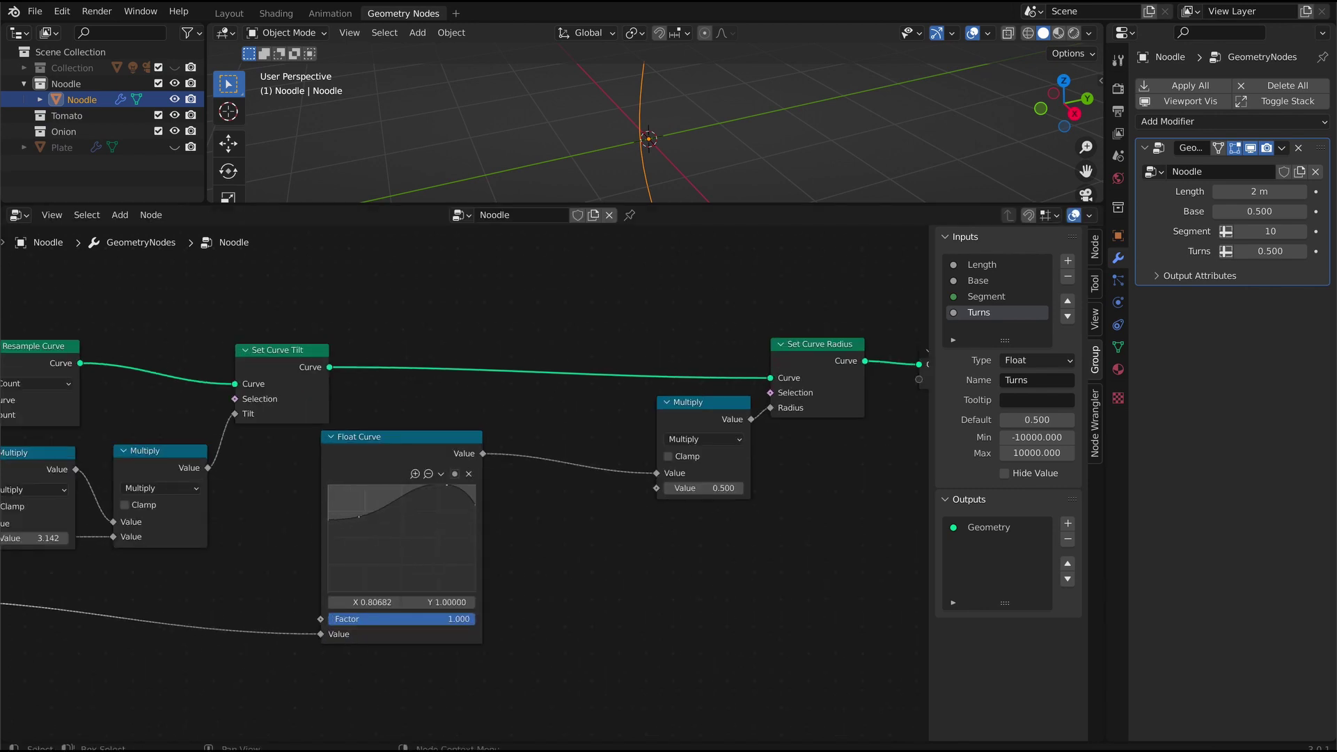
- Flatten the Float Curve into a wide arch with a point near X 0.20, Y 1.00, and feed a Map Range node into Multiply's second value
click(357, 486)
click(120, 216)
click(125, 232)
click(628, 595)
drag(597, 519, 657, 488)
drag(390, 437, 402, 387)
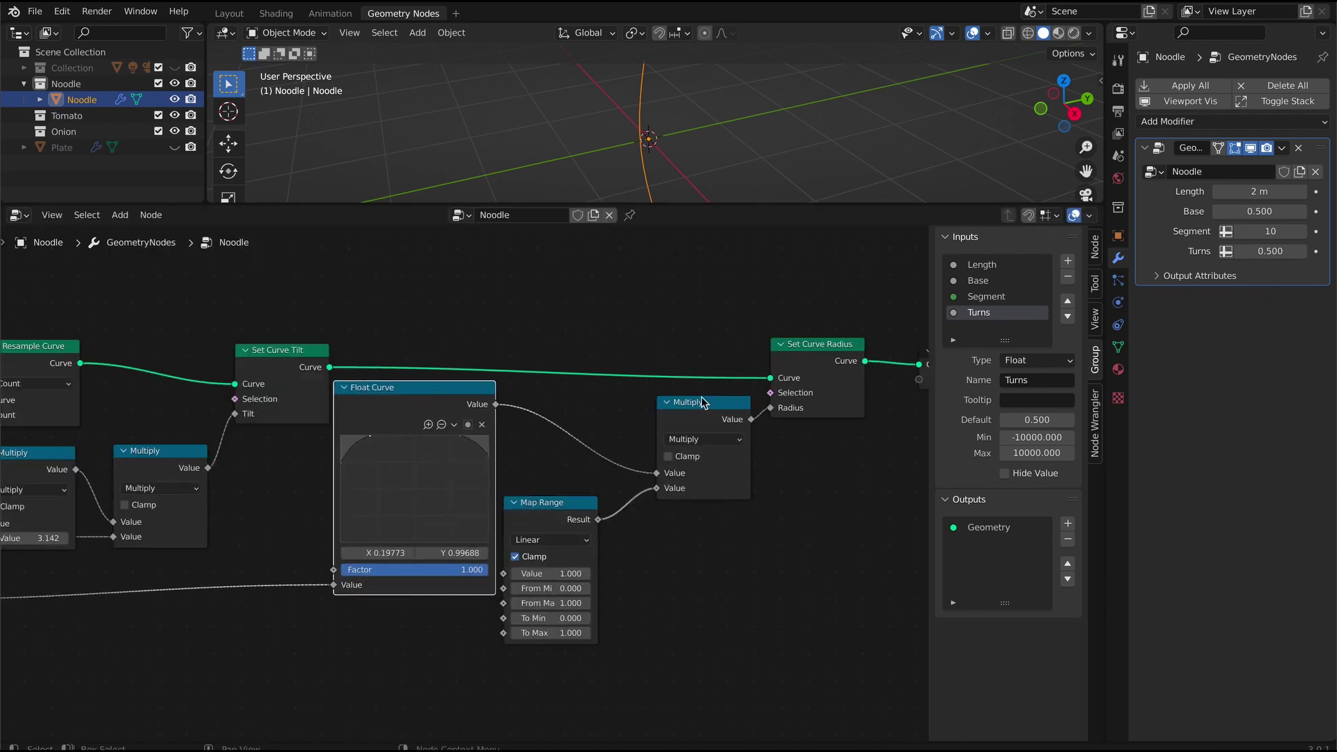
drag(703, 403, 716, 391)
drag(541, 502, 595, 489)
- Add a Noise Texture, connect its Fac to the Map Range value, and set To Min 0.5 and To Max 1.5
click(120, 215)
click(139, 234)
text(no)
click(238, 314)
click(512, 675)
middle_drag(523, 652, 512, 564)
scroll(512, 564, up, 2)
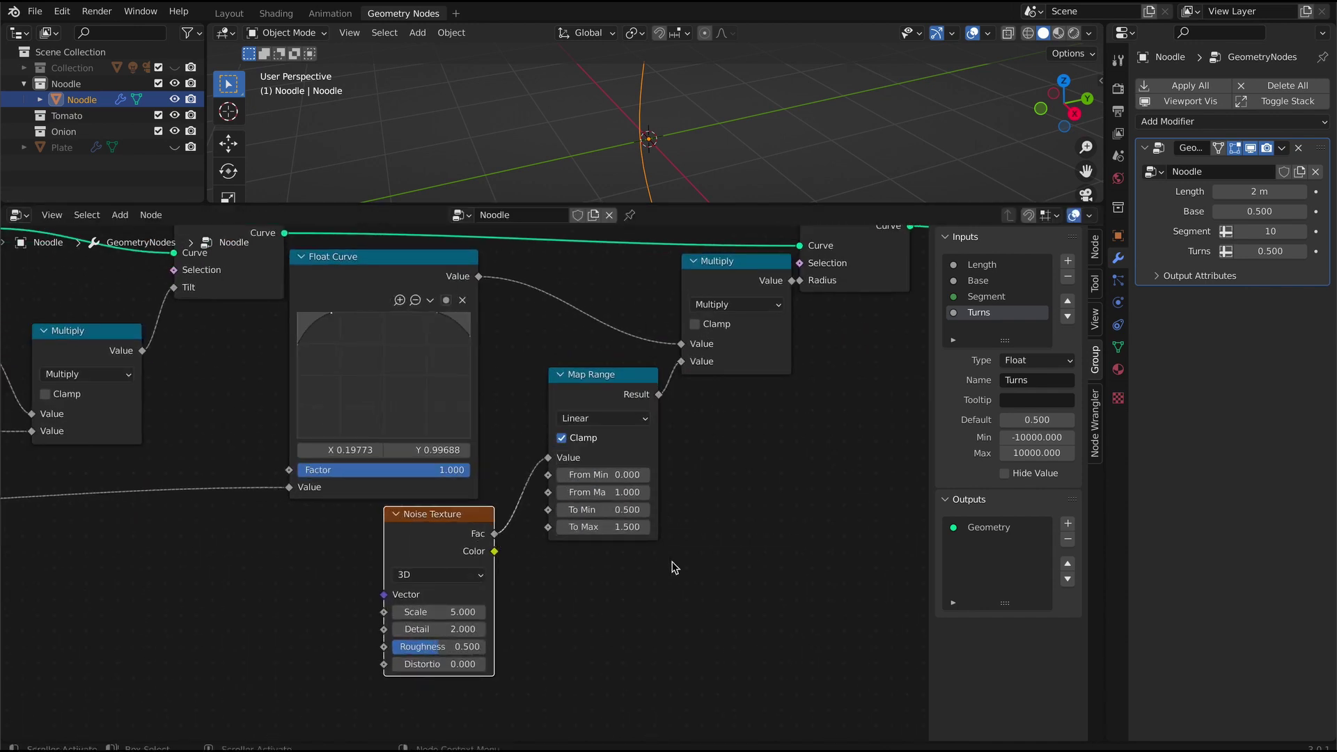
- Move the Group Output farther away and insert a Capture Attribute node after Set Curve Radius
middle_drag(797, 531, 475, 605)
drag(686, 287, 784, 286)
click(120, 216)
mouse_move(149, 257)
click(284, 266)
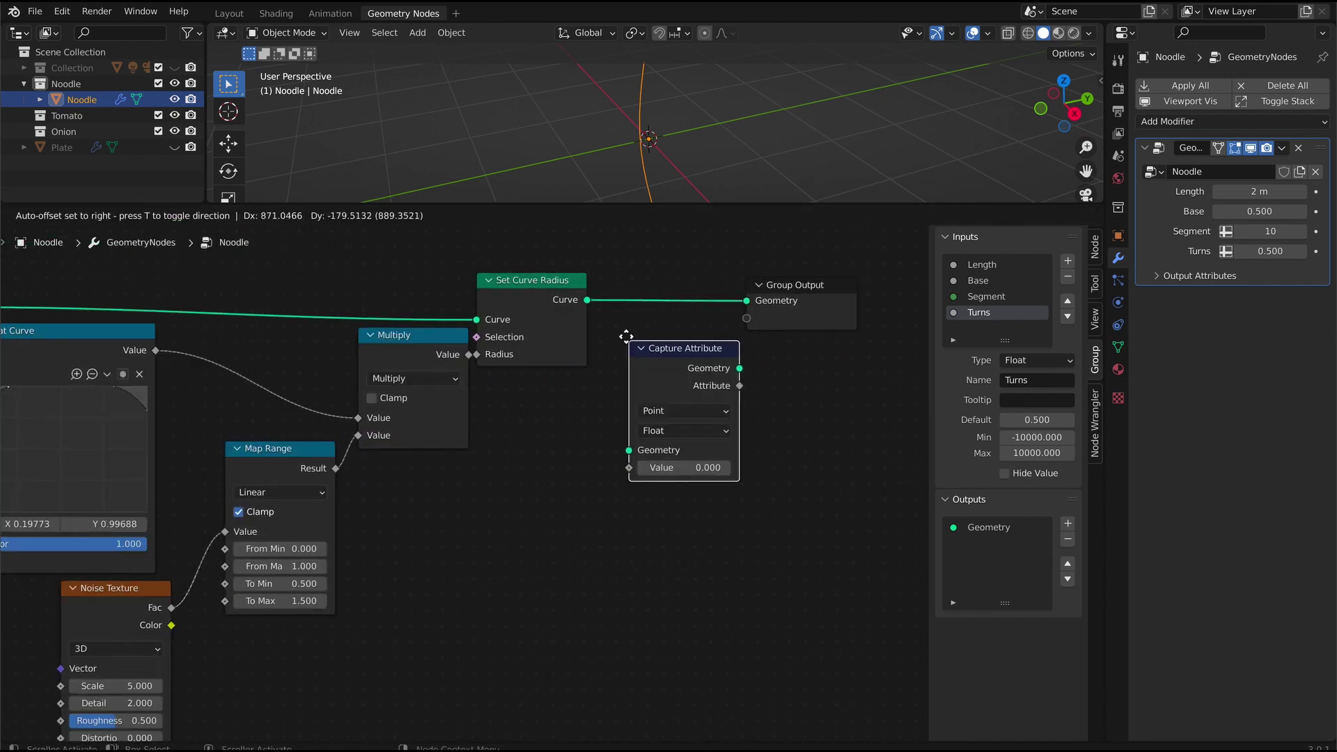
click(605, 258)
- Insert Curve to Mesh with a Curve Line as profile, and set the noodle to length 1.65 m, base 0.66, 25 segments, 5 turns
click(120, 215)
mouse_move(145, 288)
click(285, 305)
click(733, 268)
click(120, 215)
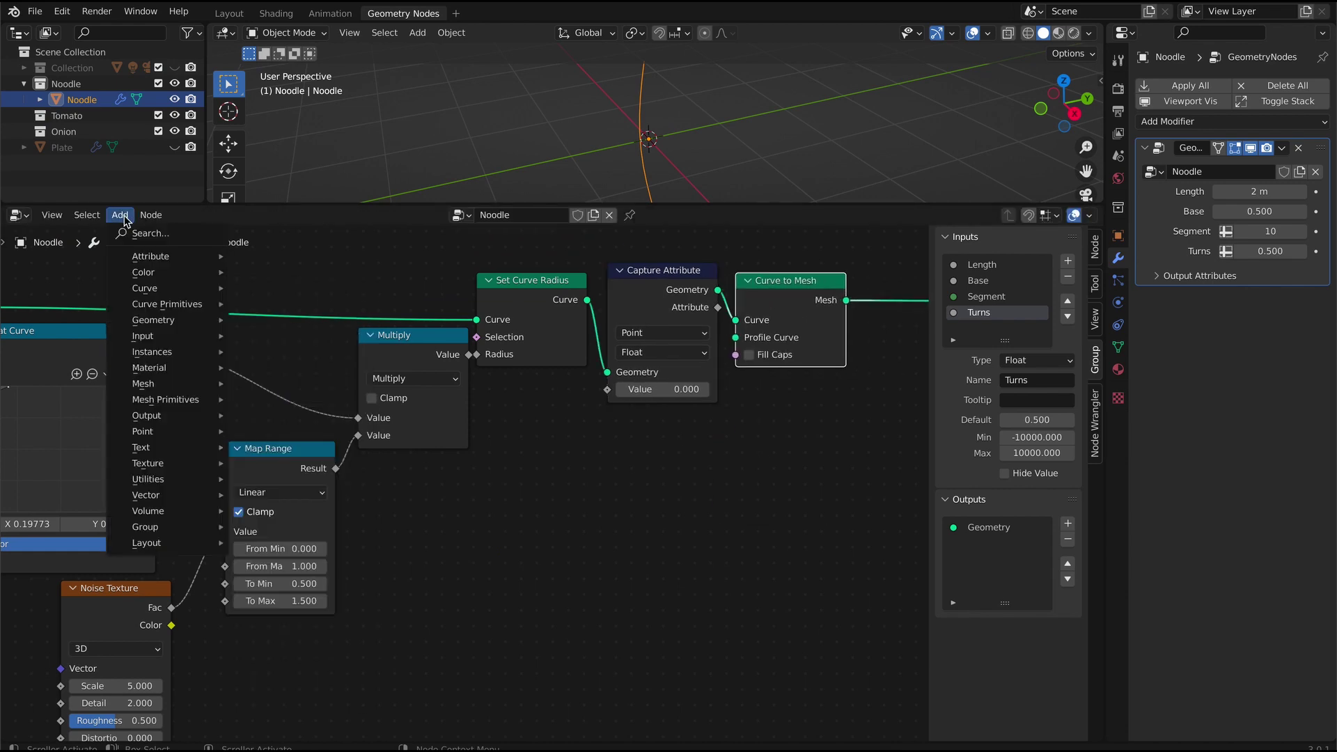
click(279, 337)
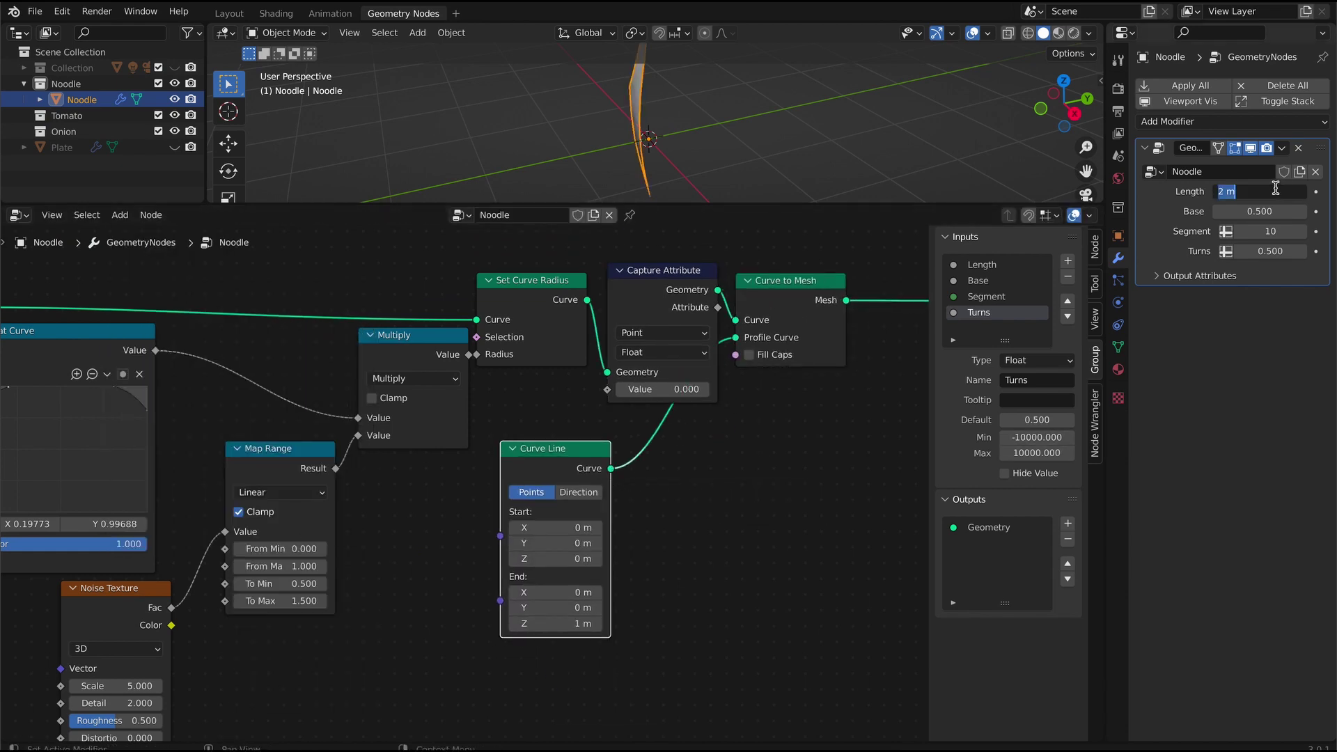
- Add two Combine XYZ nodes and connect them to the Start and End inputs of the Curve Line
click(120, 216)
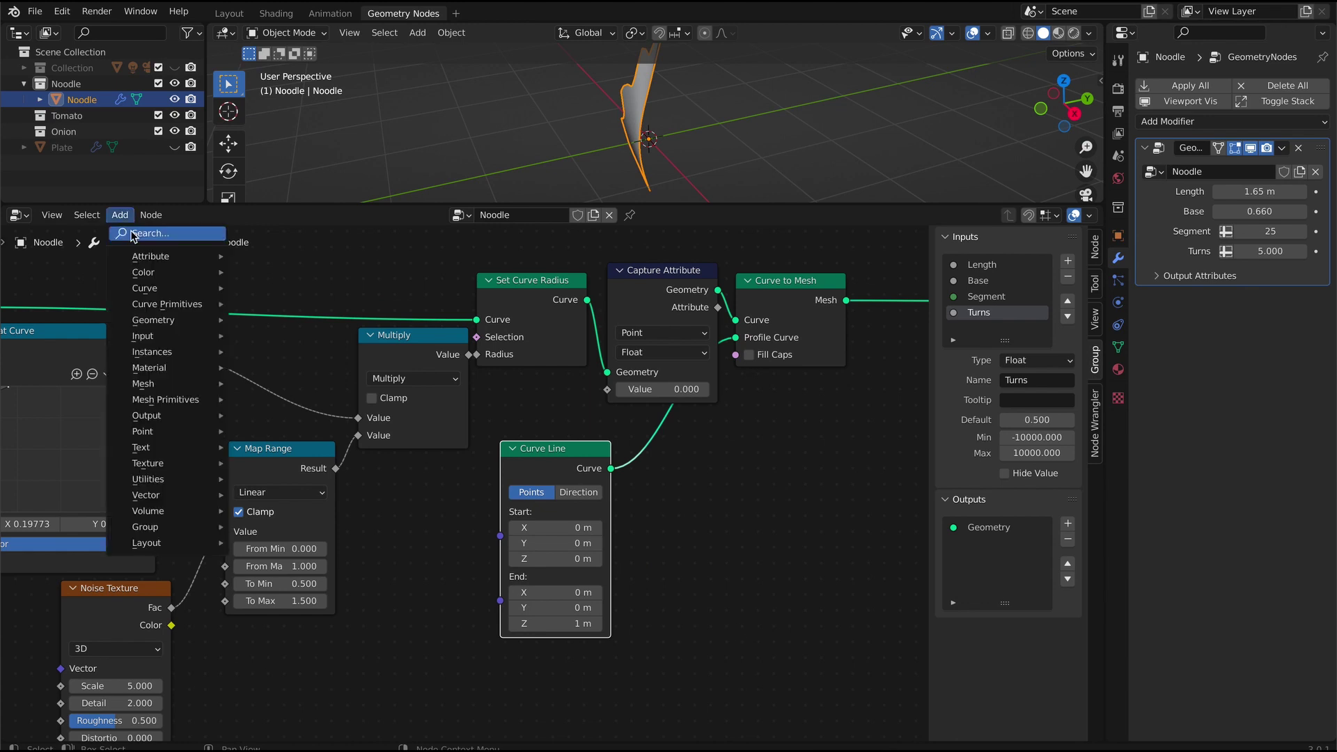
click(131, 232)
middle_drag(585, 669, 664, 617)
drag(532, 531, 578, 484)
right_click(472, 514)
click(471, 513)
click(482, 633)
drag(542, 652, 579, 501)
middle_drag(306, 662, 423, 631)
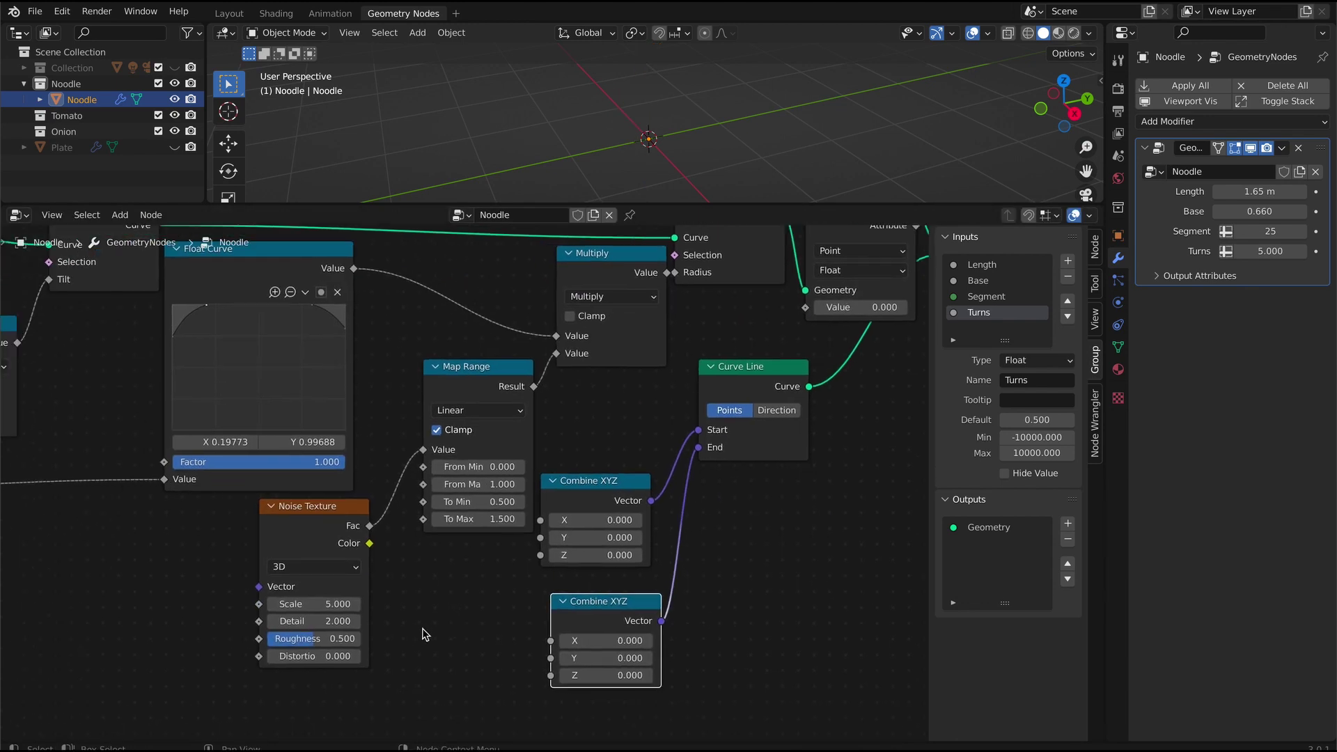
- Move the Group Input closer and expose the Y of both Combine XYZ nodes as one input named Radius, set to 0.410
scroll(423, 631, down, 16)
drag(88, 465, 350, 541)
scroll(350, 541, up, 12)
drag(177, 693, 527, 612)
double_click(975, 328)
text(Radius)
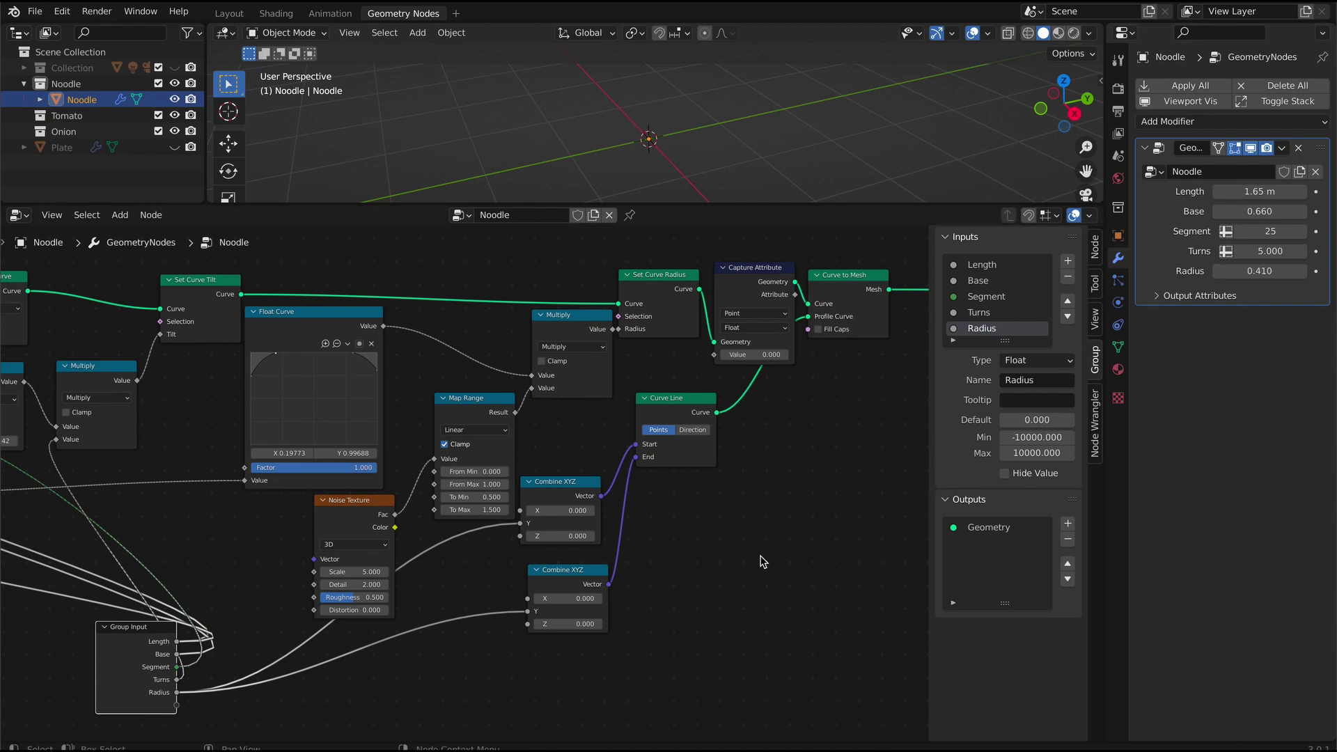
- Insert a Multiply node with value -1 between Radius and the End Combine XYZ's Y, and move the Group Input back away from it
click(120, 216)
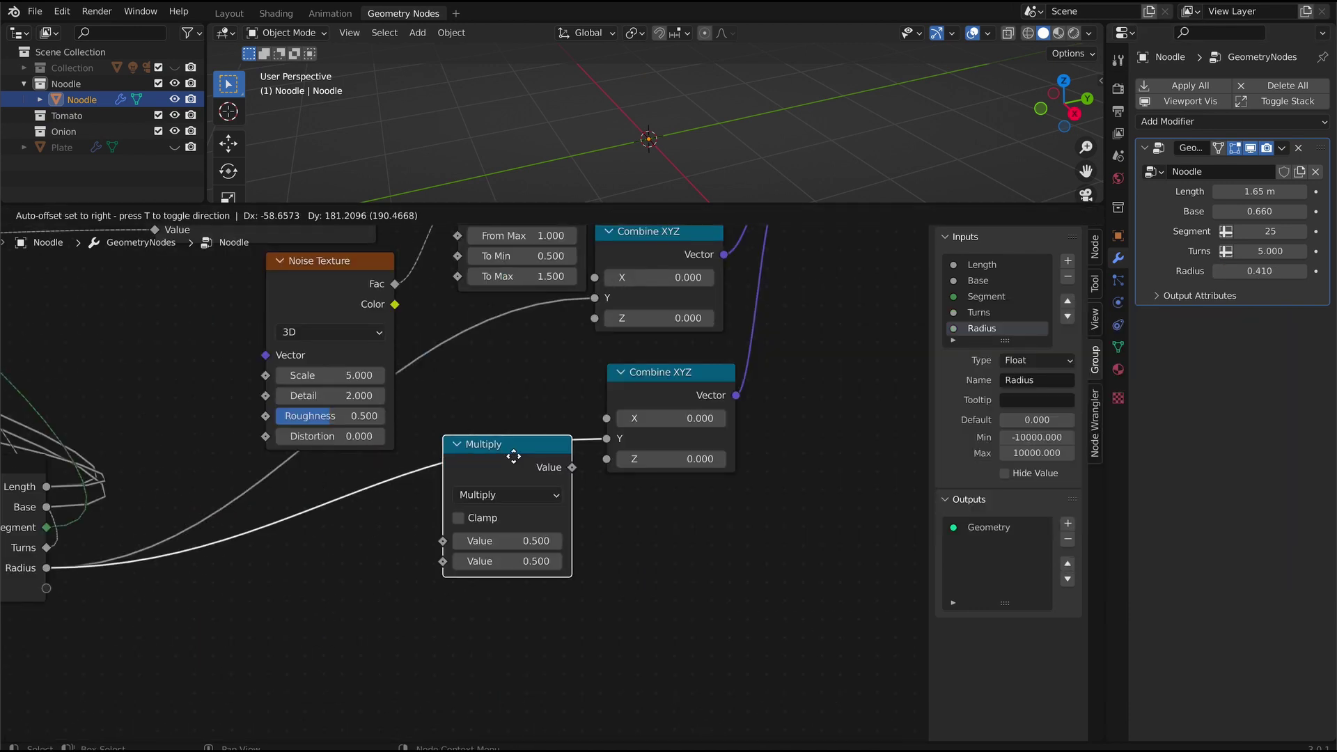
drag(513, 453, 471, 454)
scroll(641, 573, down, 7)
drag(349, 488, 41, 457)
middle_drag(272, 622, 463, 618)
scroll(487, 530, down, 4)
drag(457, 447, 184, 442)
scroll(597, 555, up, 4)
drag(646, 495, 646, 444)
- Set the Noise Texture's scale to 47.1, detail to 5.74 and roughness to 0
scroll(463, 483, up, 2)
click(564, 454)
text(47)
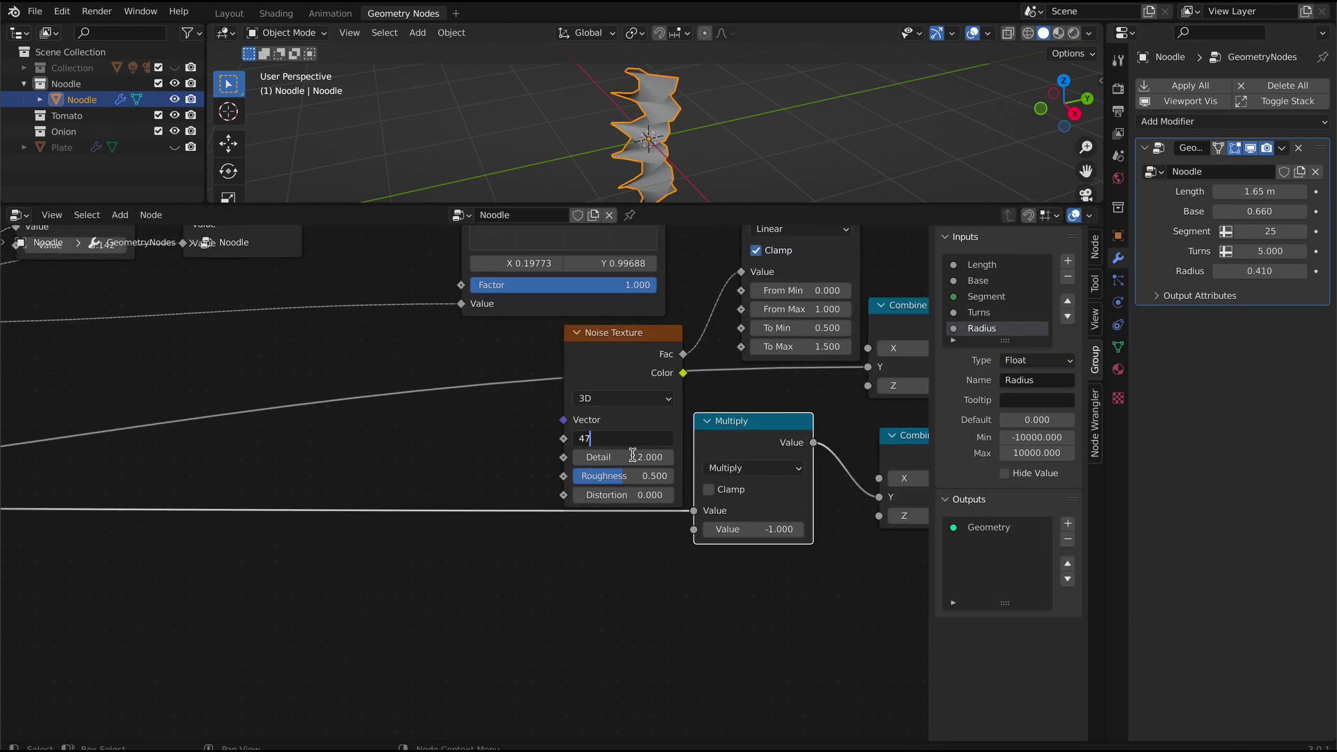
key(Return)
scroll(425, 592, down, 8)
scroll(770, 579, down, 2)
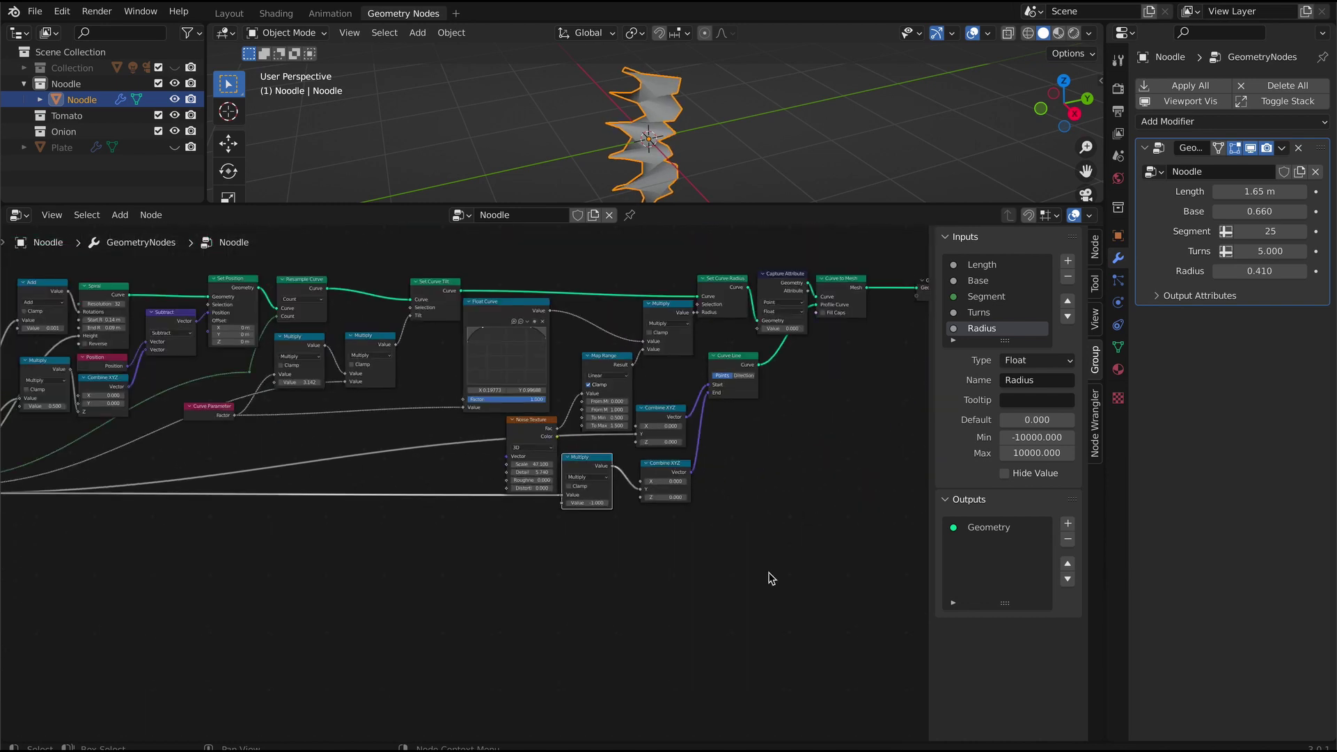
- Insert a Set Shade Smooth node between Curve to Mesh and the Group Output
middle_drag(770, 578, 394, 732)
scroll(719, 517, up, 5)
click(120, 215)
text(set)
click(177, 381)
click(613, 414)
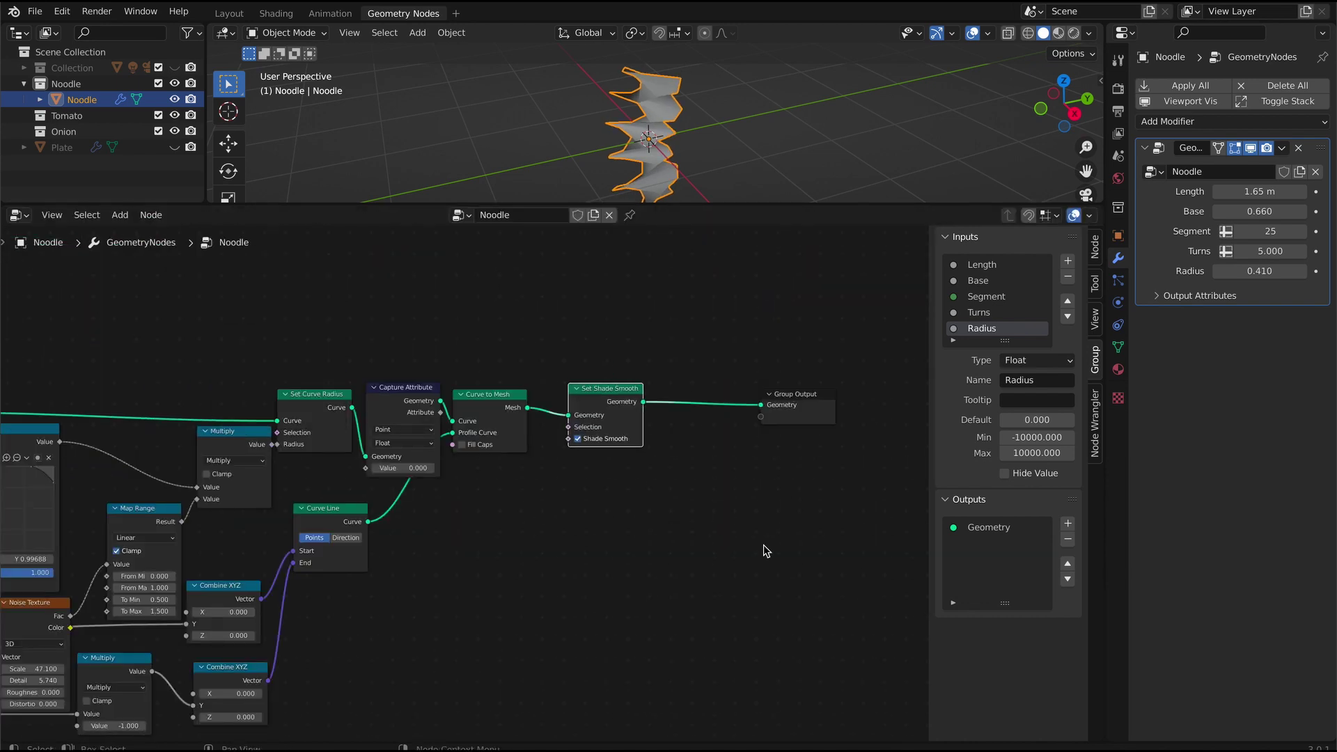
- Insert a Set Material node after Set Shade Smooth and choose the noodle's material
click(120, 215)
text(set)
click(170, 293)
click(584, 489)
drag(583, 489, 709, 409)
click(700, 434)
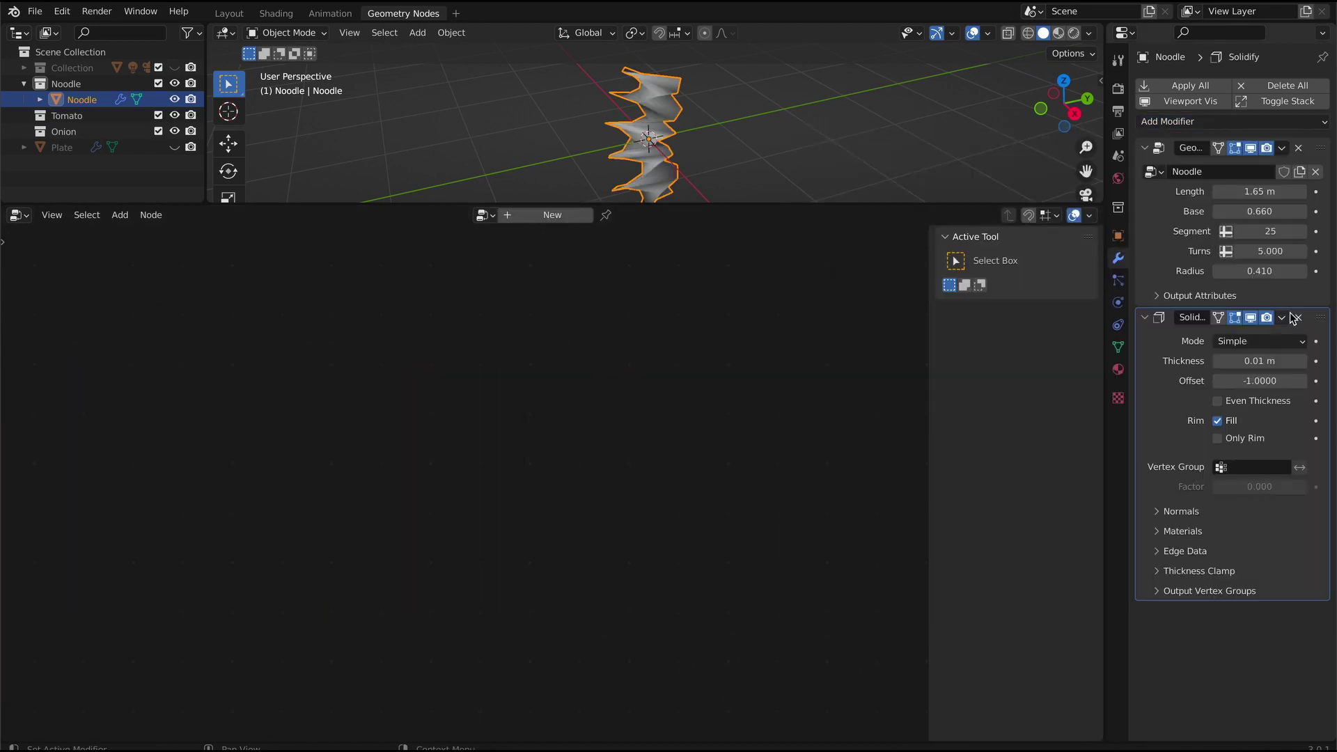
- Give the noodle a Solidify modifier with 0.199 m thickness and offset 0, plus a Subdivision Surface modifier at level 2
click(1282, 357)
text(0.199)
key(Return)
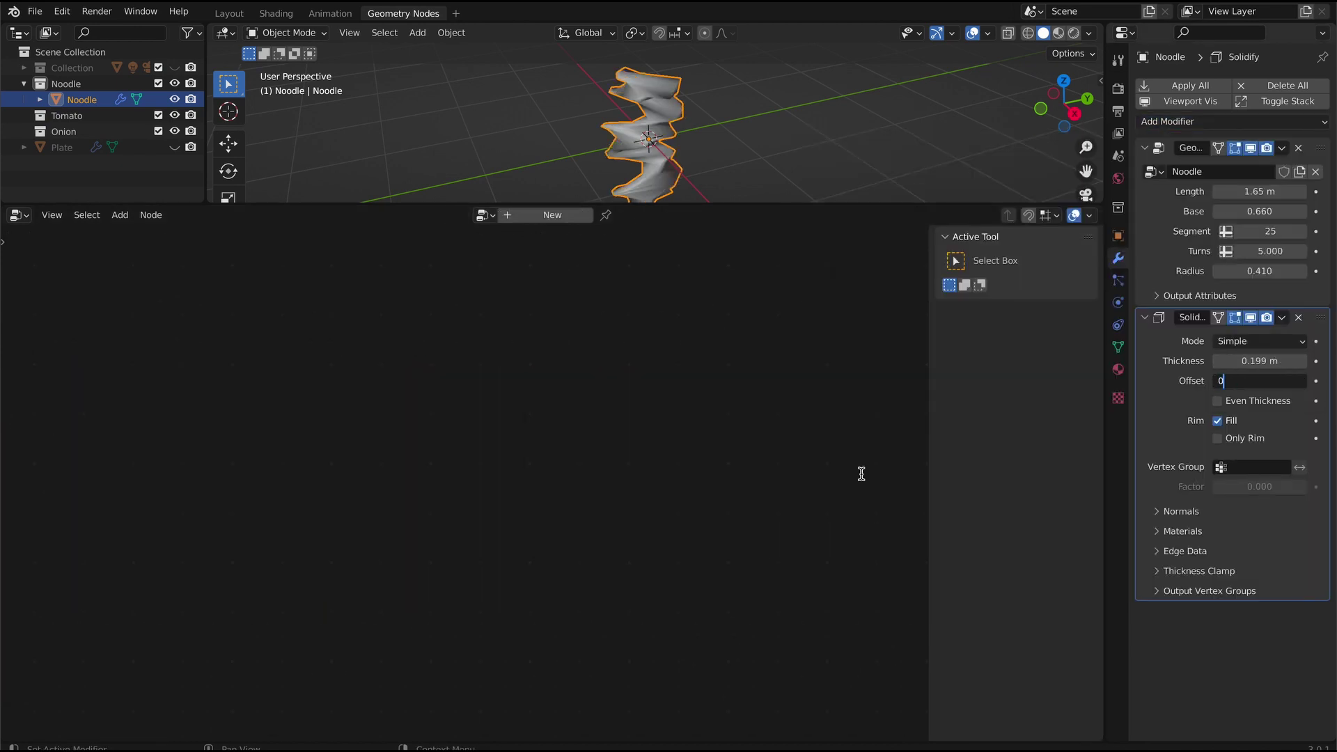
key(Return)
click(1308, 122)
click(992, 404)
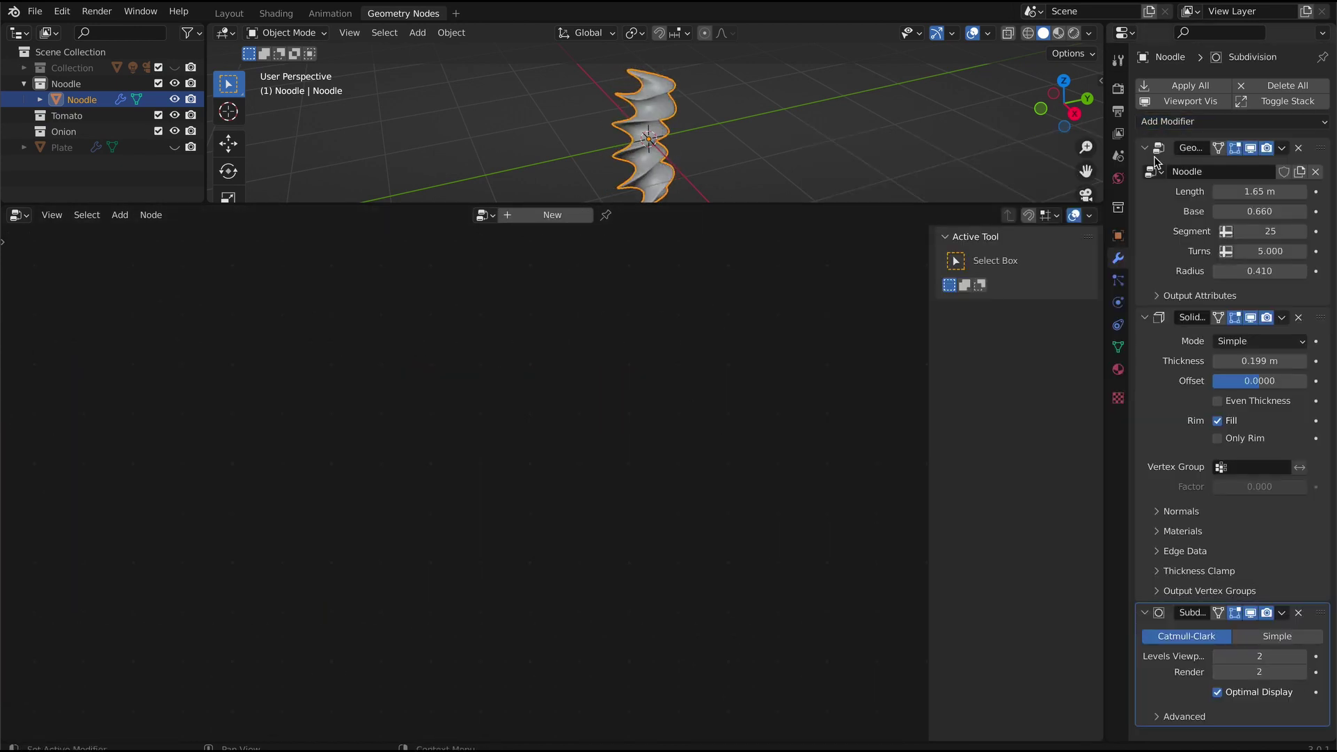
click(1157, 162)
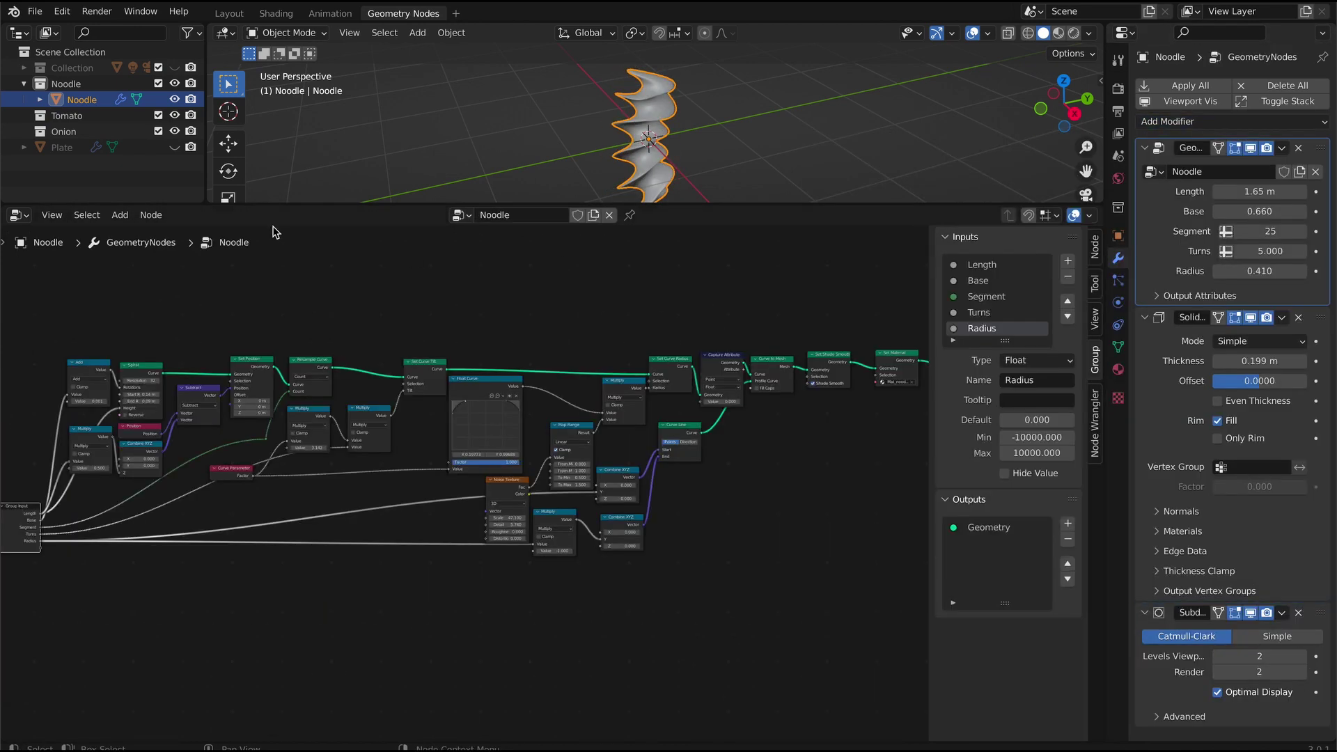
- Hide the original Noodle and add three mesh cylinders to the Noodle collection
click(174, 100)
click(417, 32)
click(579, 130)
click(417, 33)
click(579, 130)
click(417, 33)
mouse_move(445, 51)
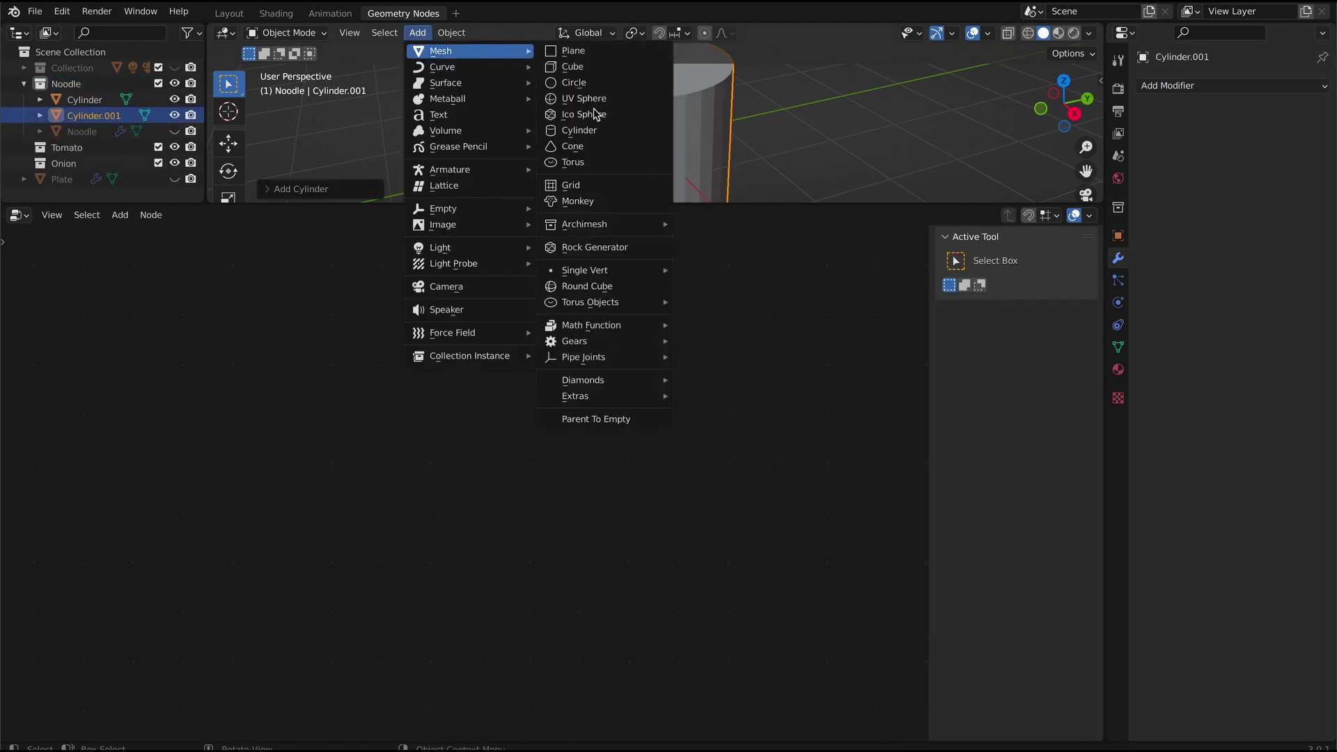
click(579, 130)
- Rename the three cylinders Noodle2, Noodle3 and Noodle4
text(Noodle2)
double_click(94, 115)
text(Noodle3)
double_click(85, 99)
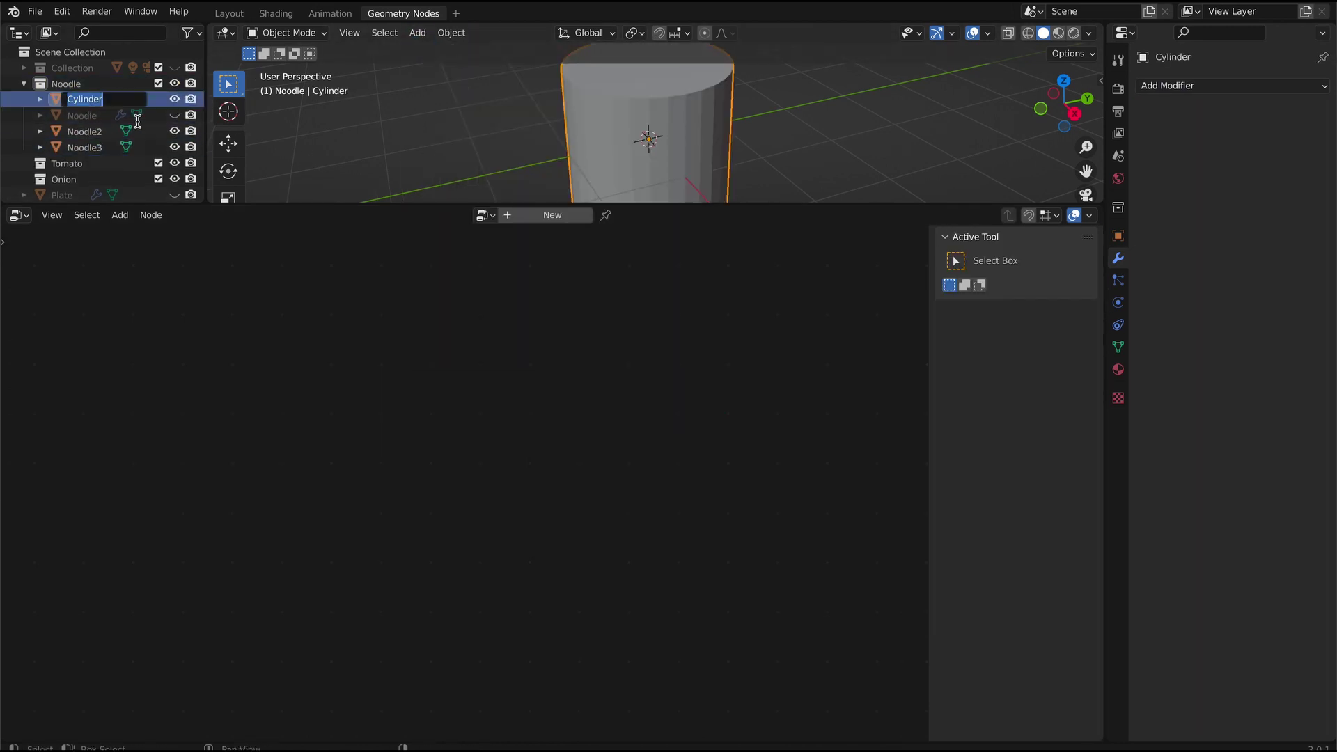
text(Noodle4)
- Assign the Noodle node group to Noodle2 with length 1.72 m, base 1.07, 20 segments, 4.235 turns and radius 0.383
click(90, 117)
click(501, 216)
click(458, 216)
click(488, 251)
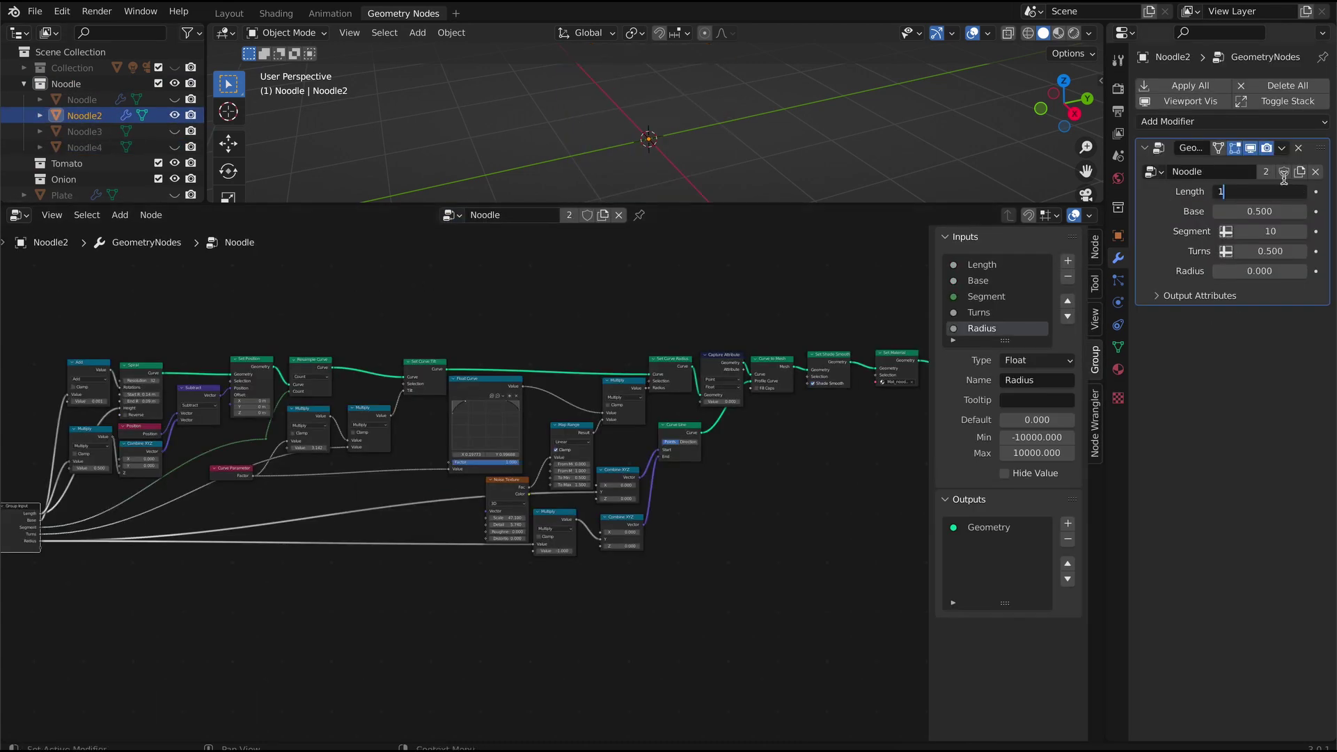
key(Tab)
text(0.383)
key(Return)
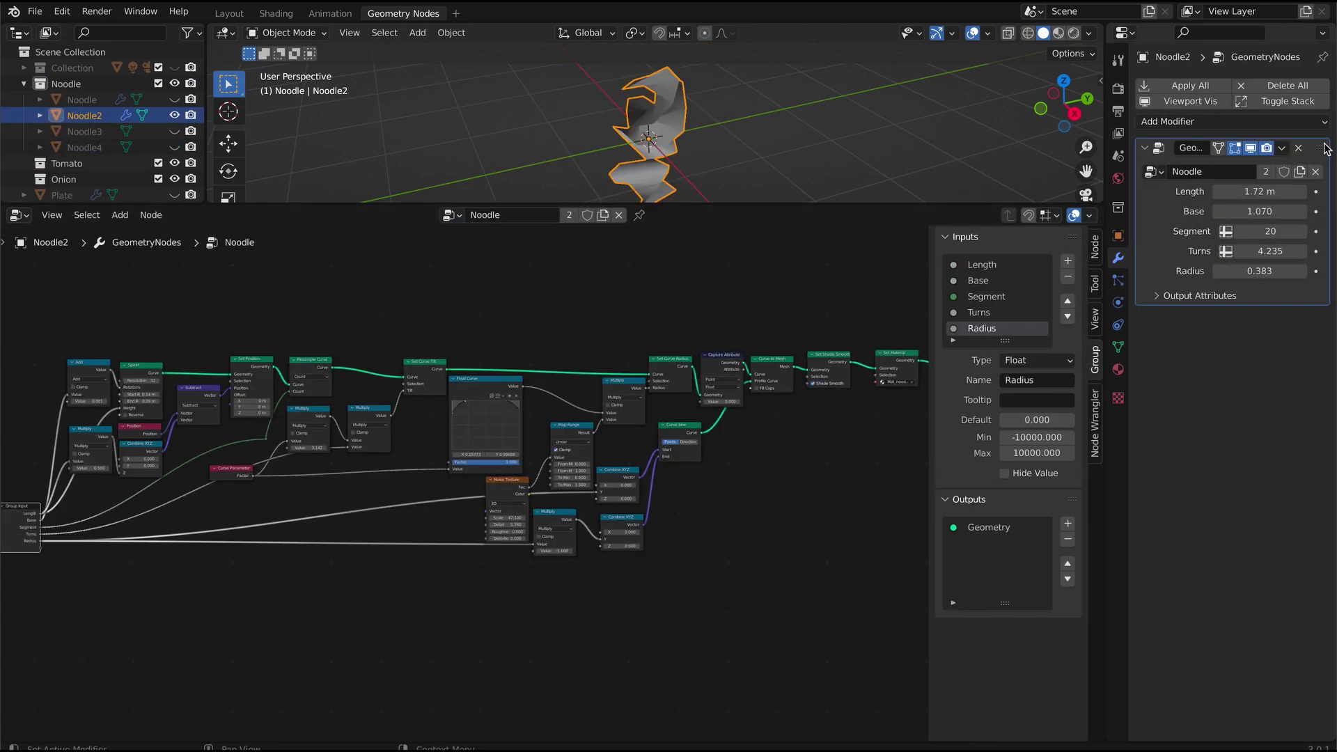
- Add Solidify to Noodle2 with 0.199 m thickness and offset 0, plus a Subdivision Surface modifier at level 2
click(1254, 122)
click(997, 394)
click(1233, 122)
click(1267, 360)
text(0.199)
key(Tab)
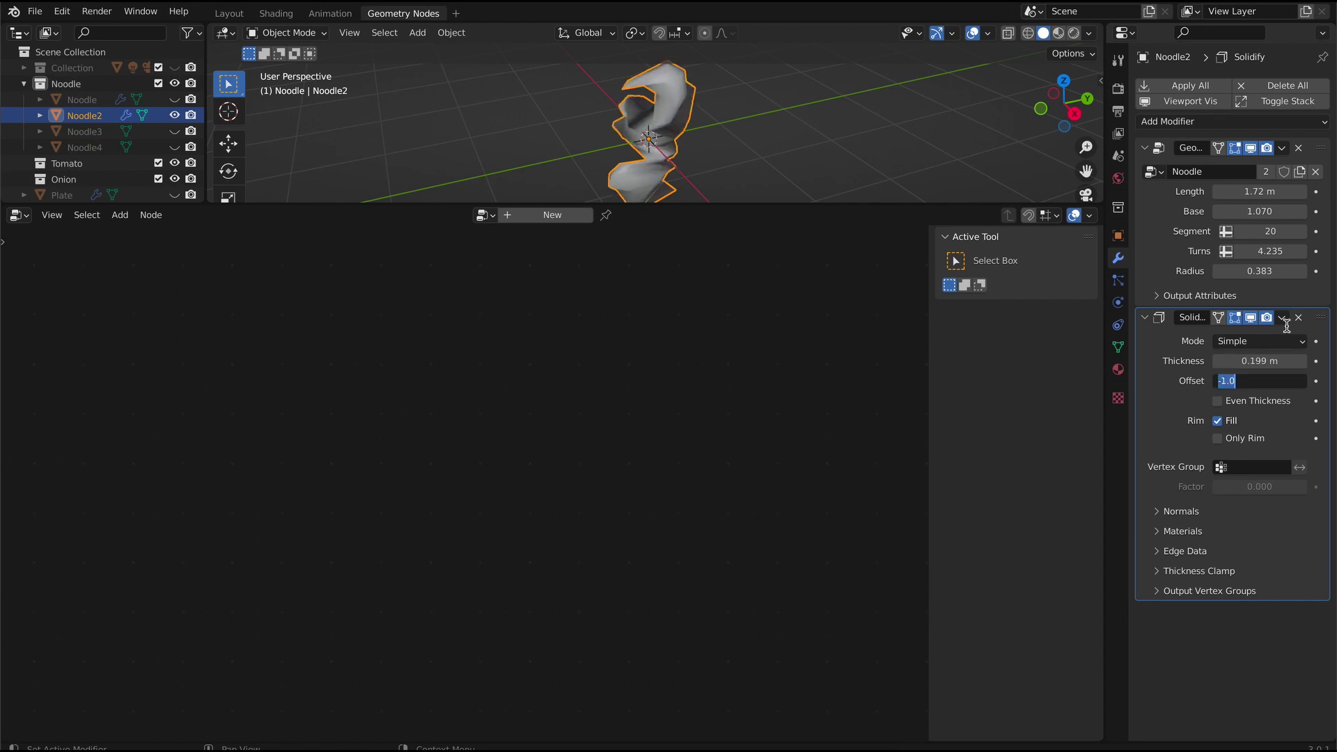
text(0)
key(Return)
click(1233, 121)
click(1015, 499)
- Show only Noodle3 and give it the Noodle node group with length 1.53 m, base 0.946, 15 segments, 5.197 turns and radius 0.466
click(174, 115)
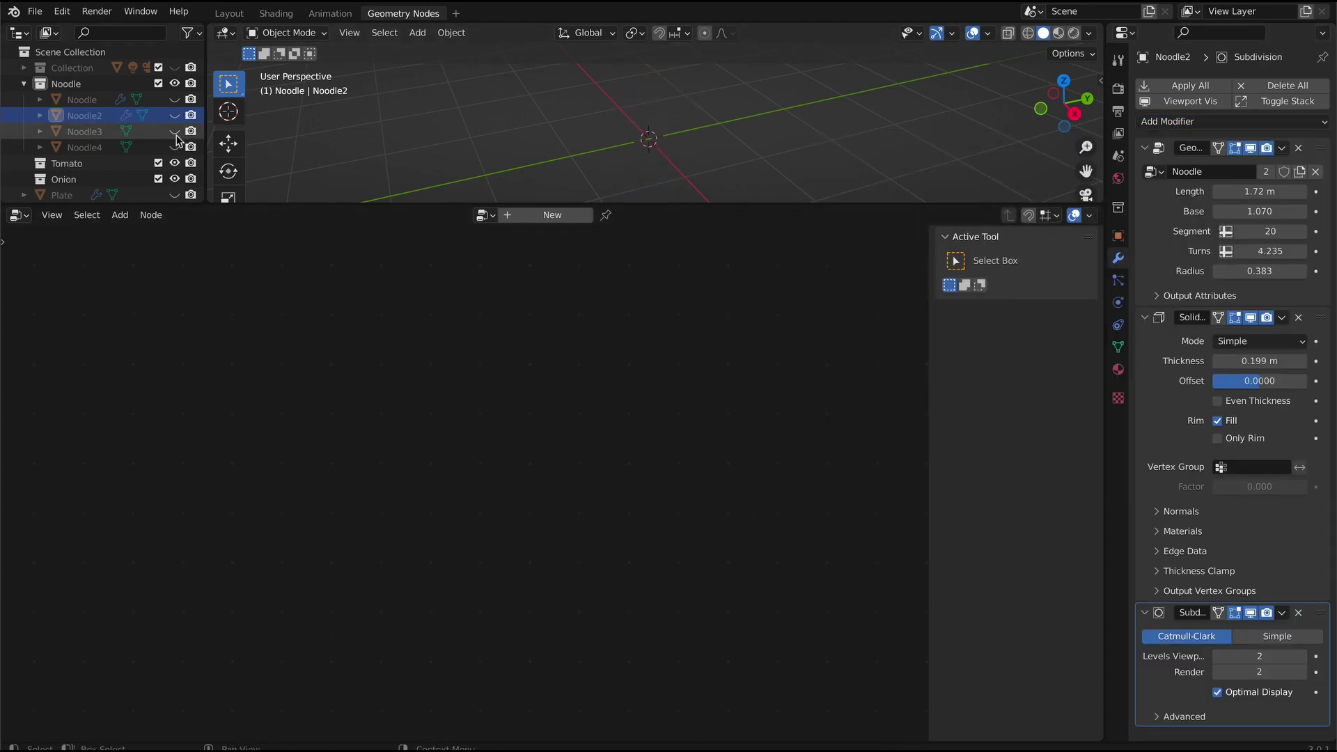
click(174, 132)
click(84, 131)
click(553, 216)
click(453, 216)
click(496, 302)
click(1260, 191)
text(1.5)
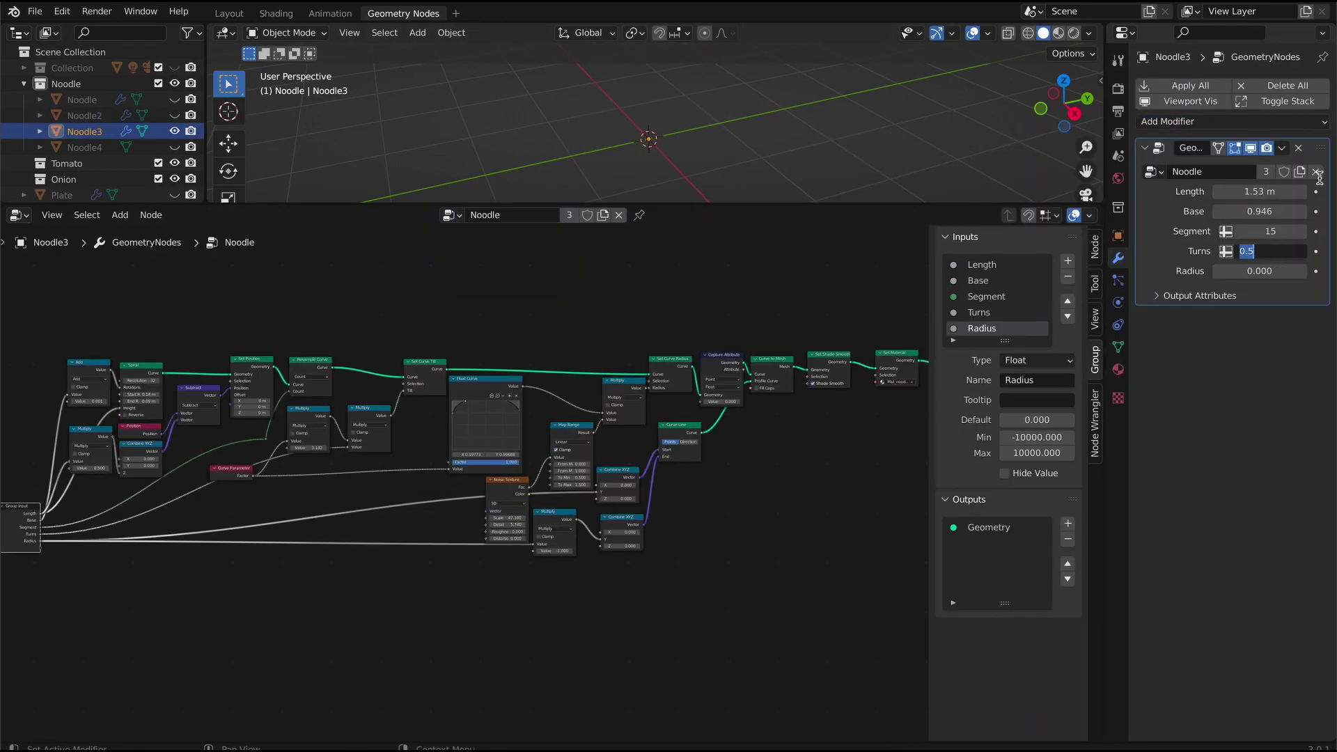
text(466)
- Add Solidify to Noodle3 with 0.199 m thickness and offset 0, plus a Subdivision Surface modifier at level 2
click(1253, 121)
click(997, 394)
click(1267, 361)
text(0.1990)
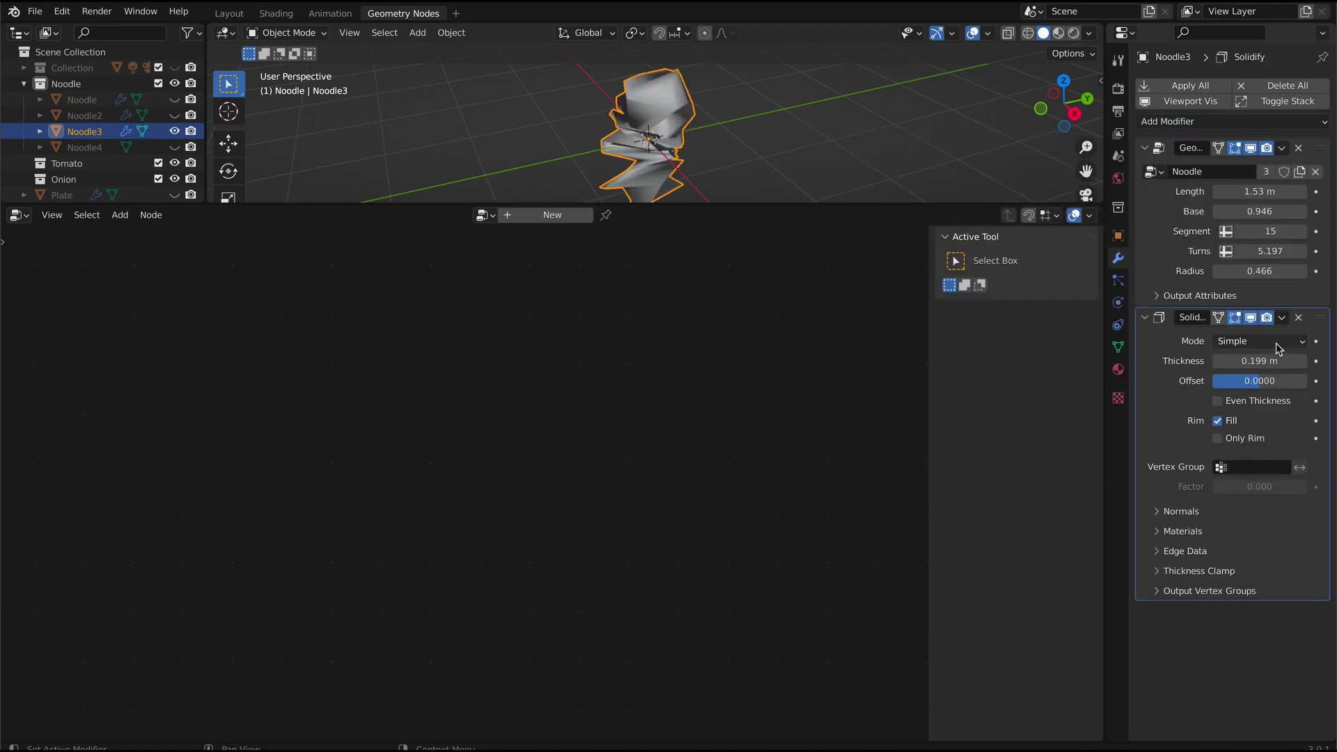
click(1246, 122)
click(1006, 410)
click(1305, 658)
- Show only Noodle4 and give it the Noodle node group with length 1.53 m, base 0.946, 15 segments, 5.197 turns and radius 0.466
click(175, 131)
click(174, 148)
click(84, 148)
click(1254, 86)
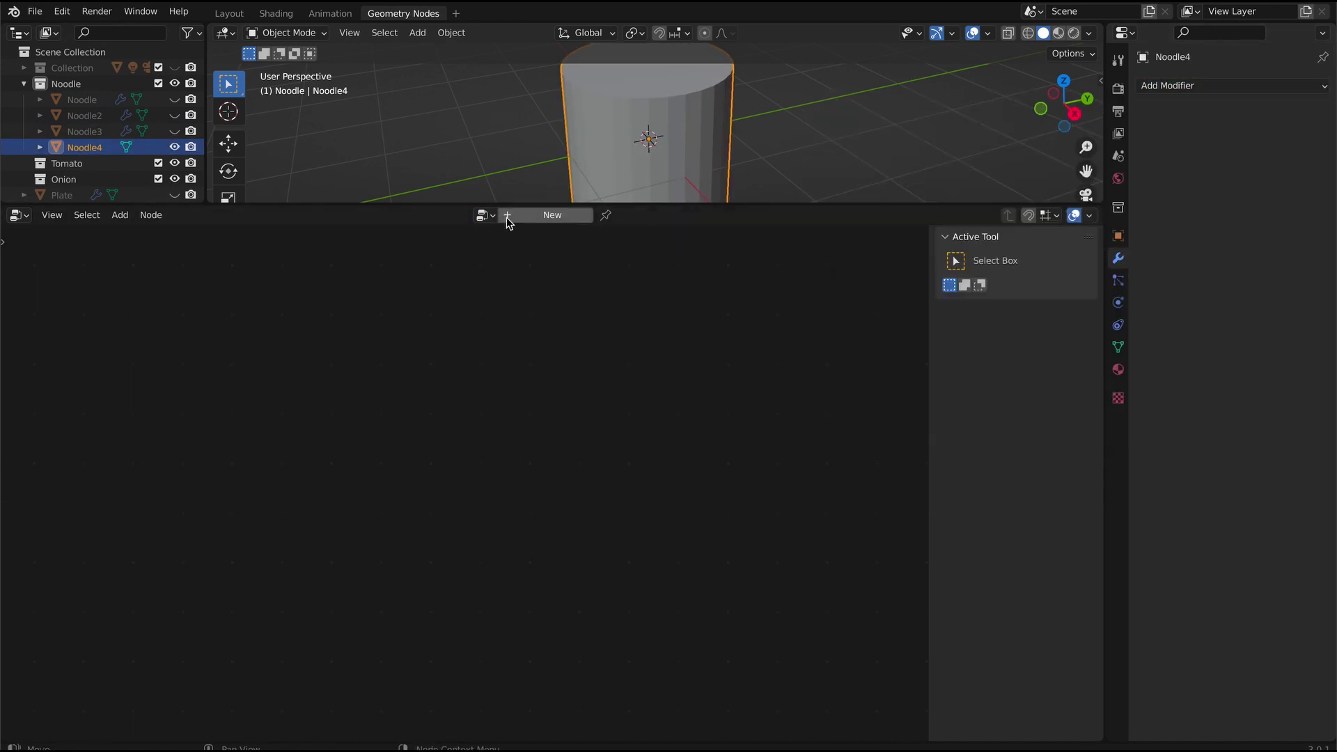
click(512, 218)
click(453, 216)
click(495, 303)
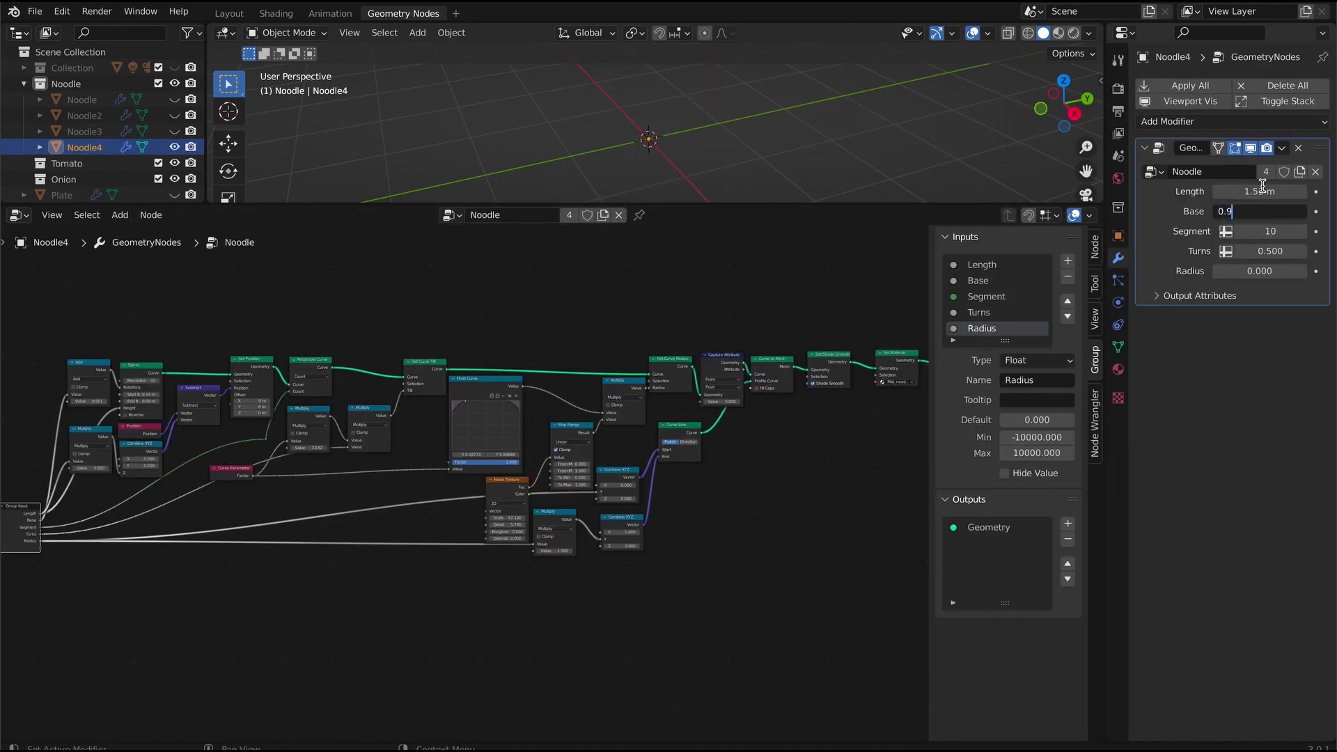
text(0.466)
key(Return)
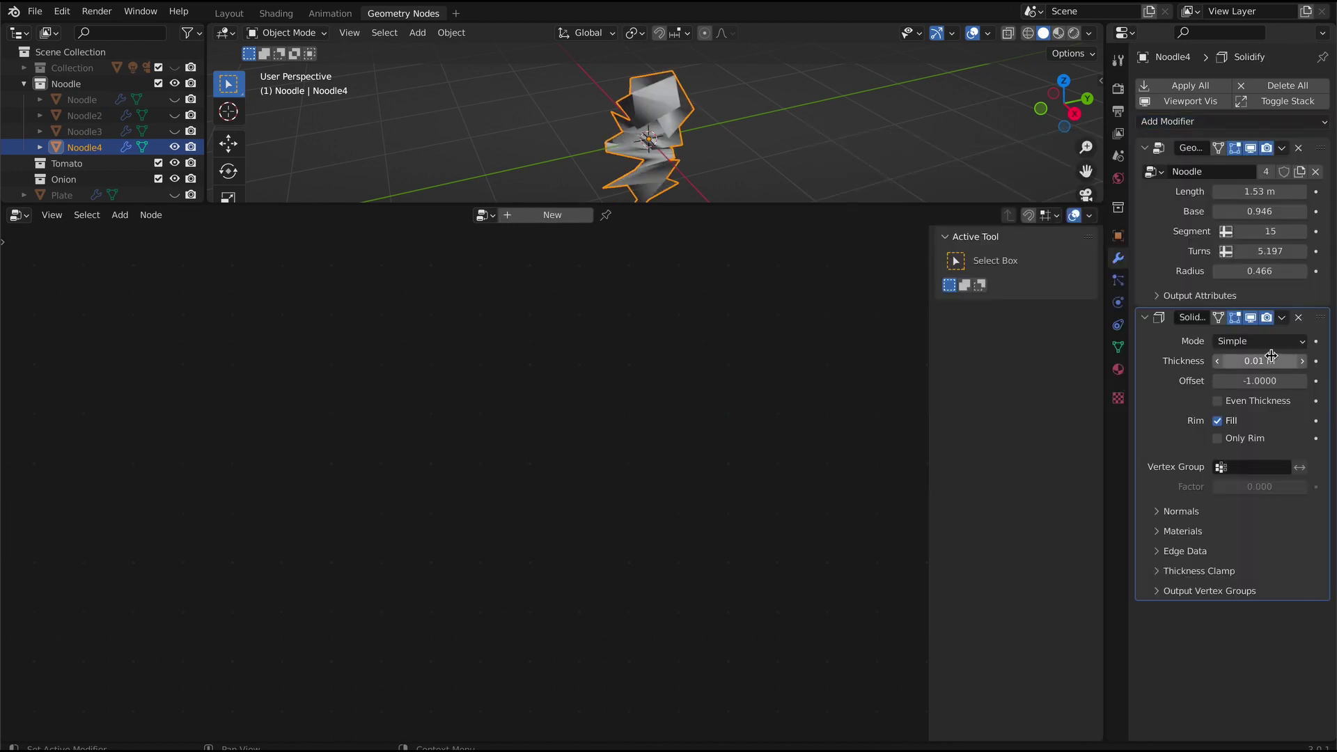
- Add Solidify to Noodle4 with 0.199 m thickness and offset 0, plus a Subdivision Surface modifier at level 2
double_click(1260, 381)
text(0)
key(Return)
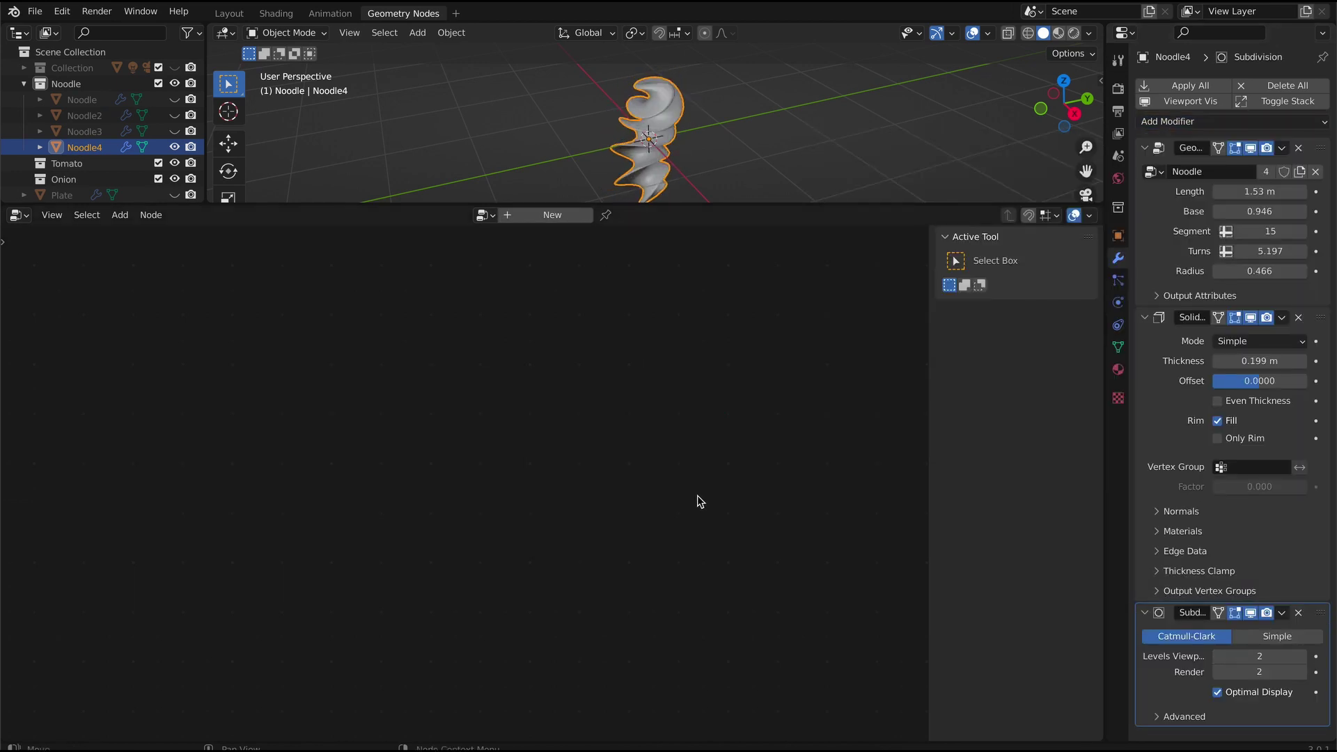
- Vary Noodle4's shape with length 1.71 m, base 0.083 and 4.548 turns
click(85, 118)
click(86, 147)
text(1.7)
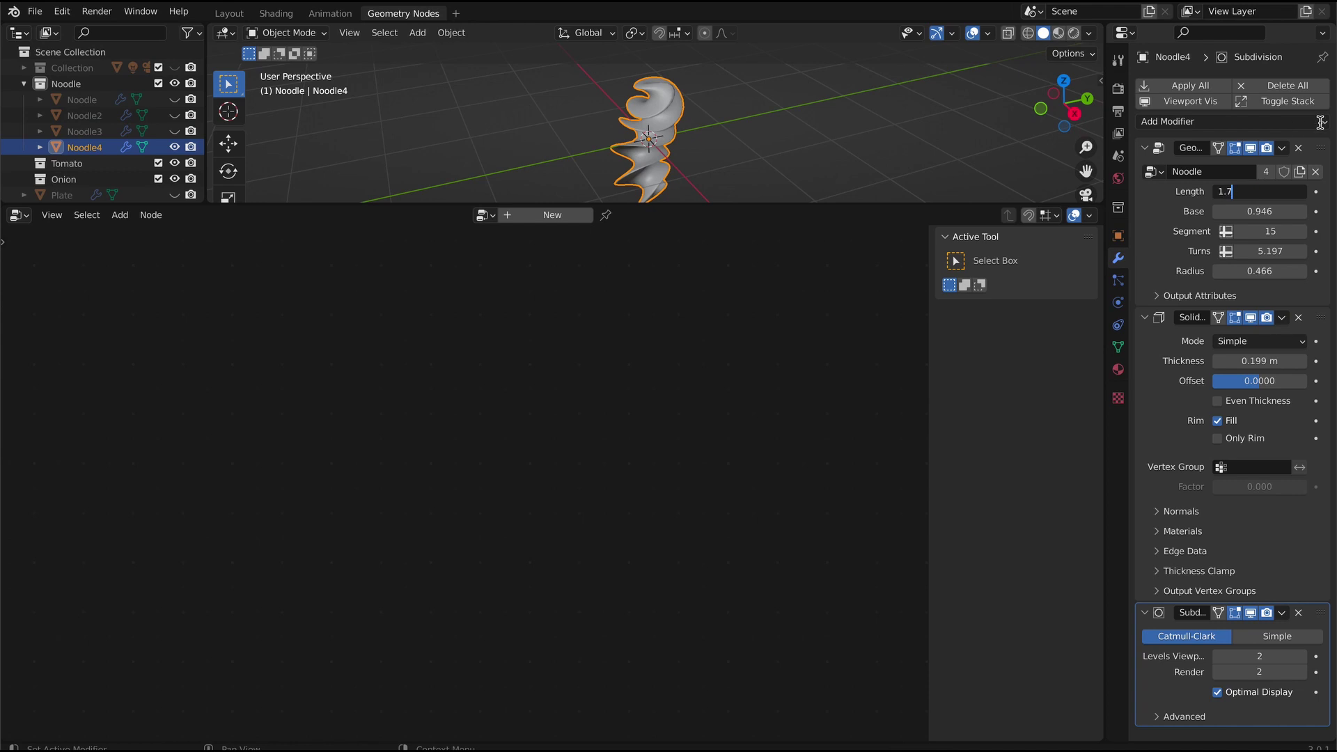
text(1)
key(Tab)
text(0.083)
key(Tab)
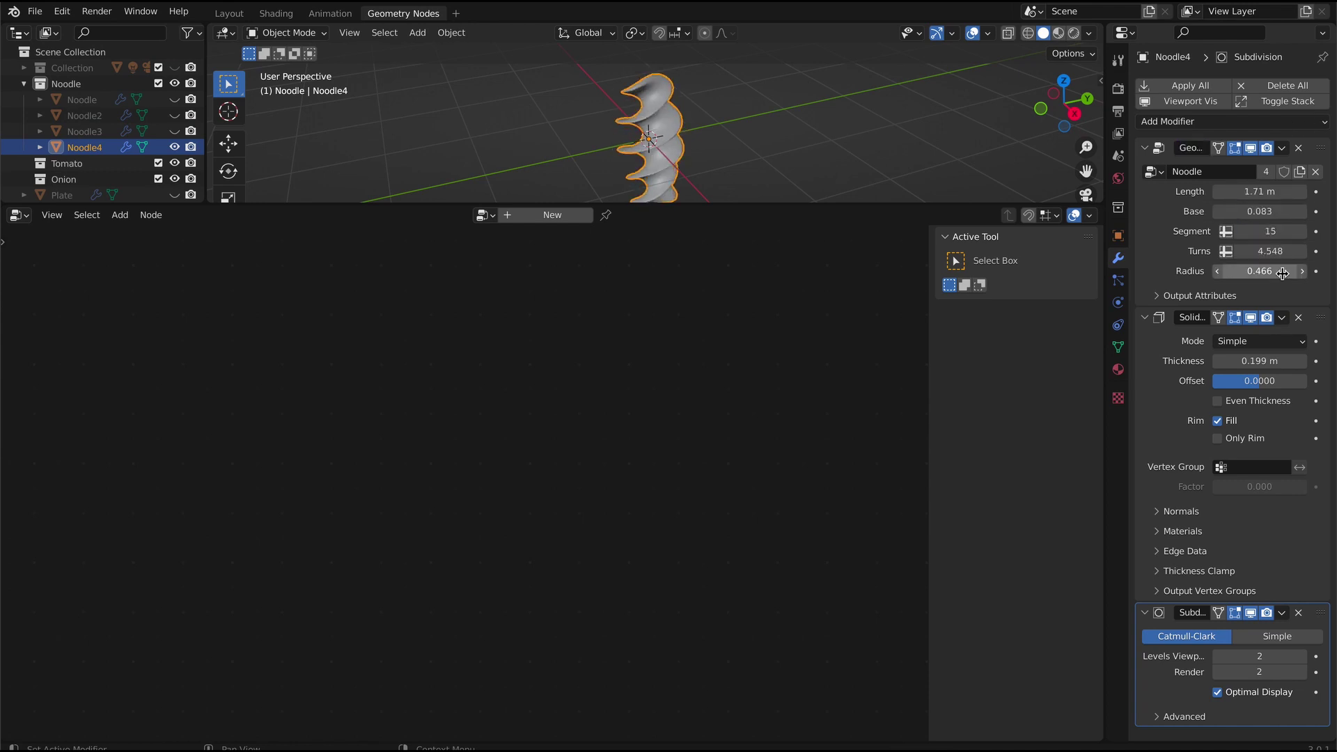
- Show all four noodles in the Layout workspace and move Noodle and Noodle2 apart along the X axis
click(81, 100)
key(n)
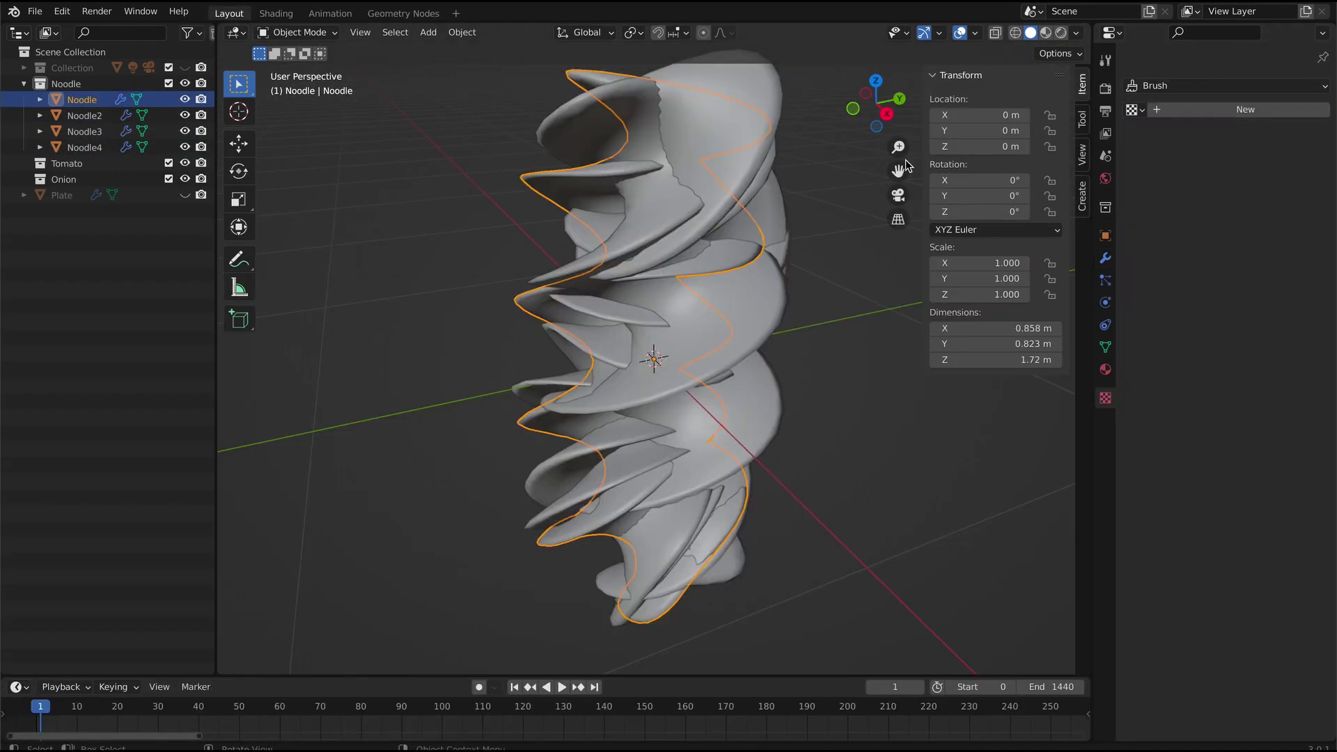
scroll(906, 166, down, 3)
drag(877, 112, 898, 113)
drag(986, 115, 1045, 115)
click(84, 116)
drag(881, 115, 1107, 115)
click(85, 131)
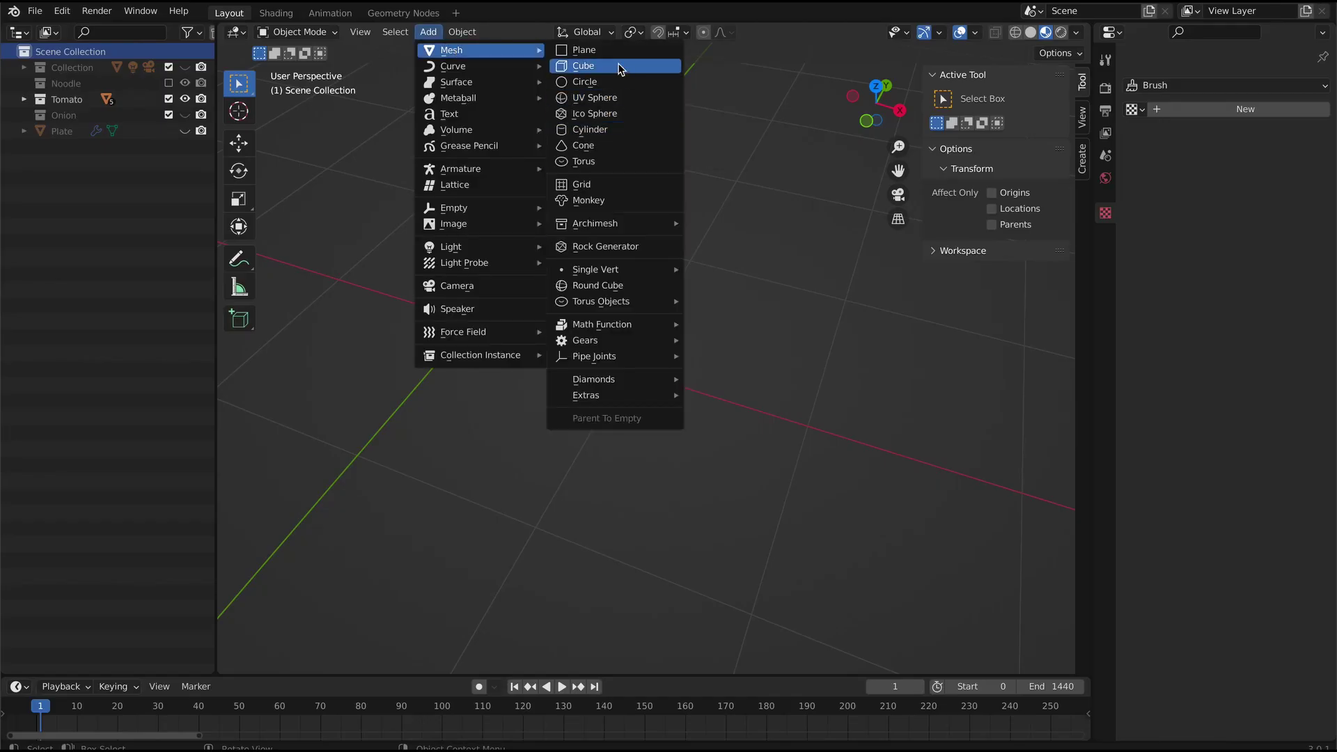
- With the Noodle collection excluded, add a mesh cube and scale it down to about 0.24 m
click(599, 60)
key(s)
click(517, 331)
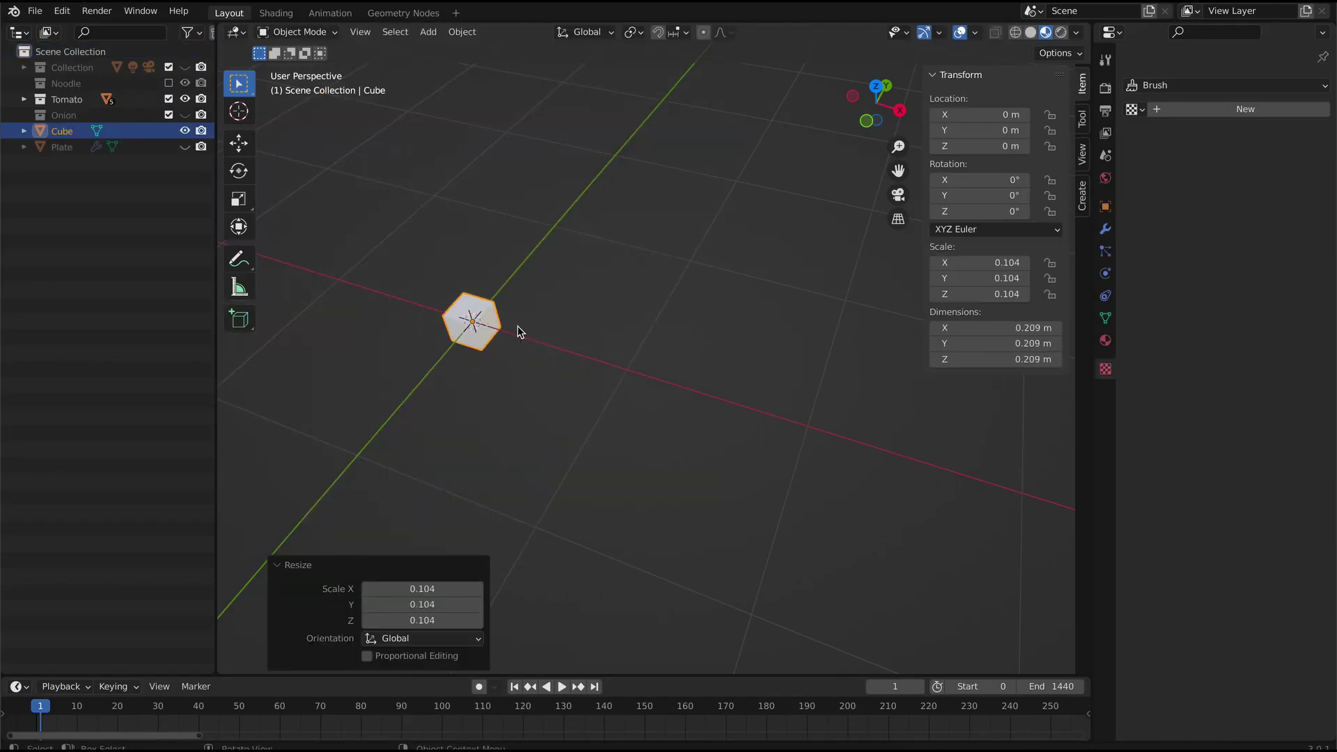
key(s)
click(524, 334)
- Set the cube's Y dimension to 0.3 m and apply its scale
click(946, 343)
text(0.3)
key(Return)
key(ctrl+a)
click(818, 394)
- Rename the cube object to Tomato
click(297, 35)
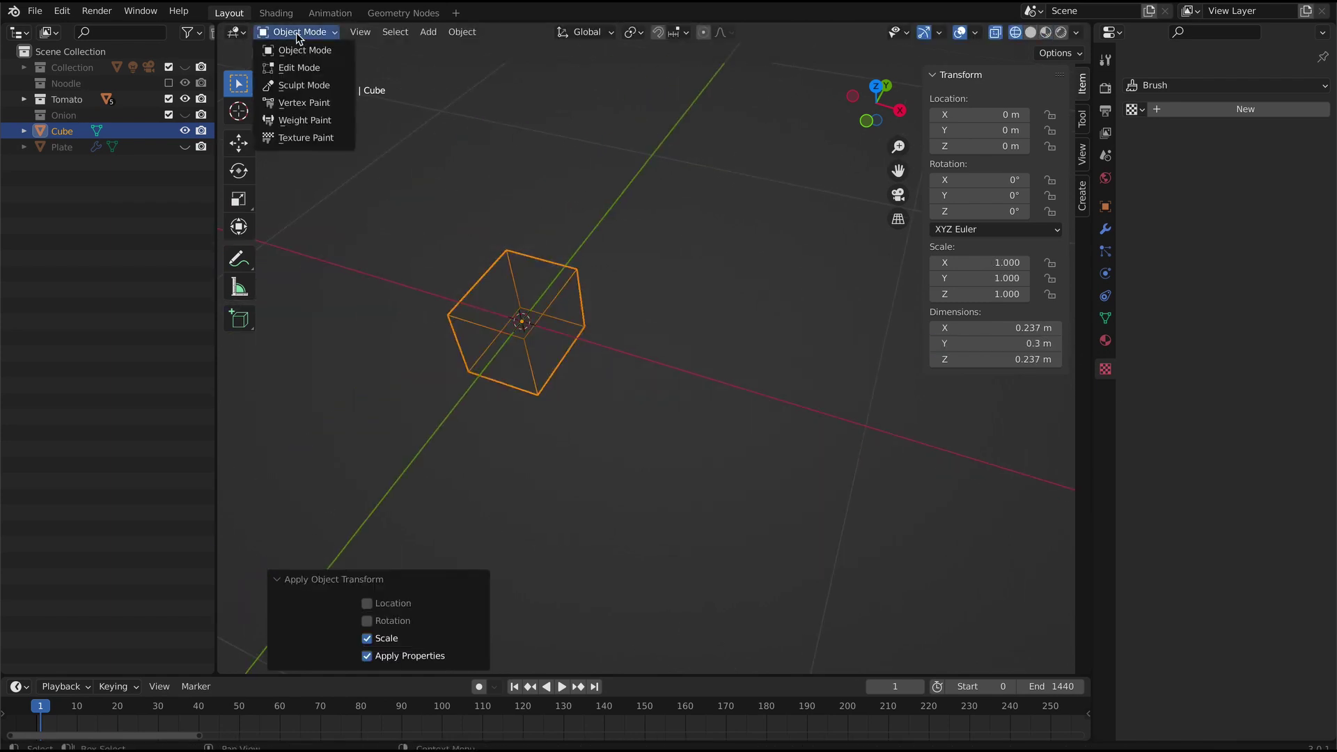
double_click(64, 132)
text(Tomato)
key(Return)
- Subdivide the whole Tomato mesh in Edit Mode with 4 cuts
click(429, 35)
key(Tab)
right_click(550, 362)
click(550, 362)
drag(422, 551, 453, 551)
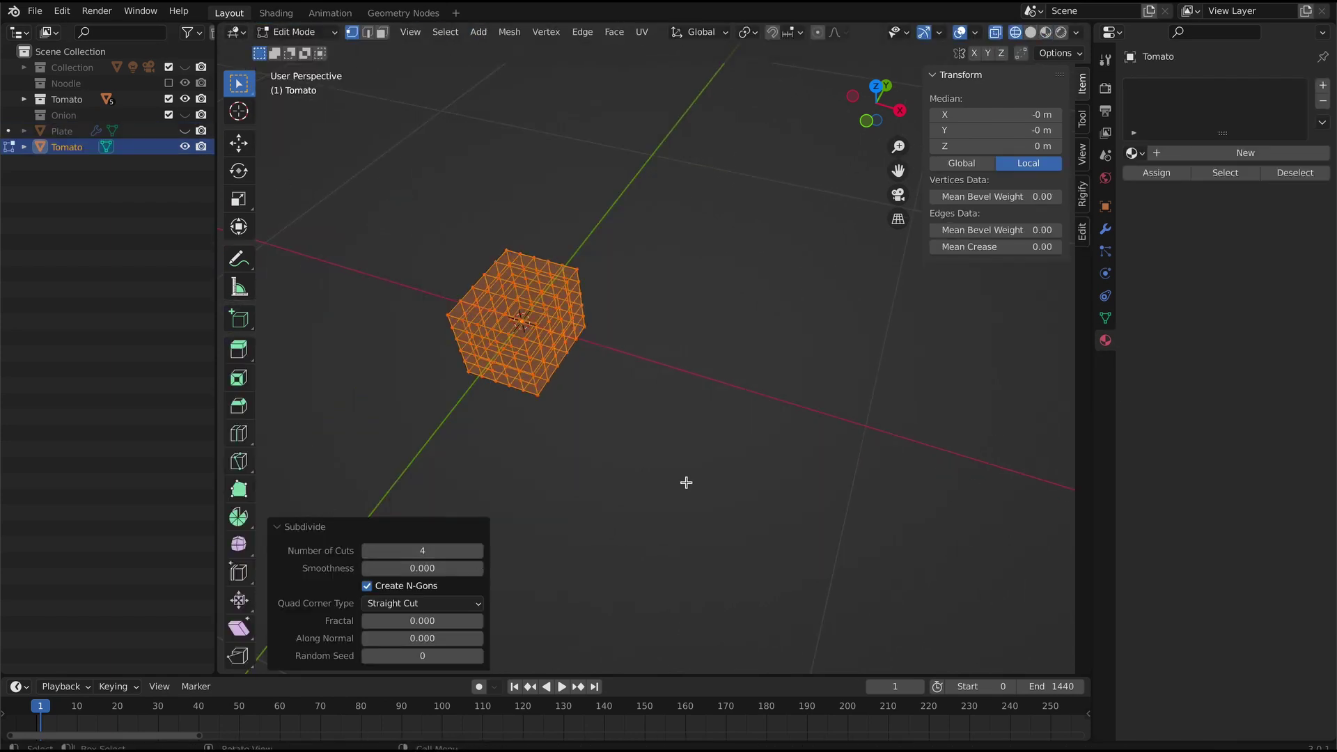
click(526, 531)
- Switch the Tomato mesh to Sculpt Mode and show it with solid shading
click(299, 35)
click(299, 53)
drag(899, 147, 898, 105)
drag(898, 170, 1024, 203)
click(300, 35)
click(300, 87)
key(shift+z)
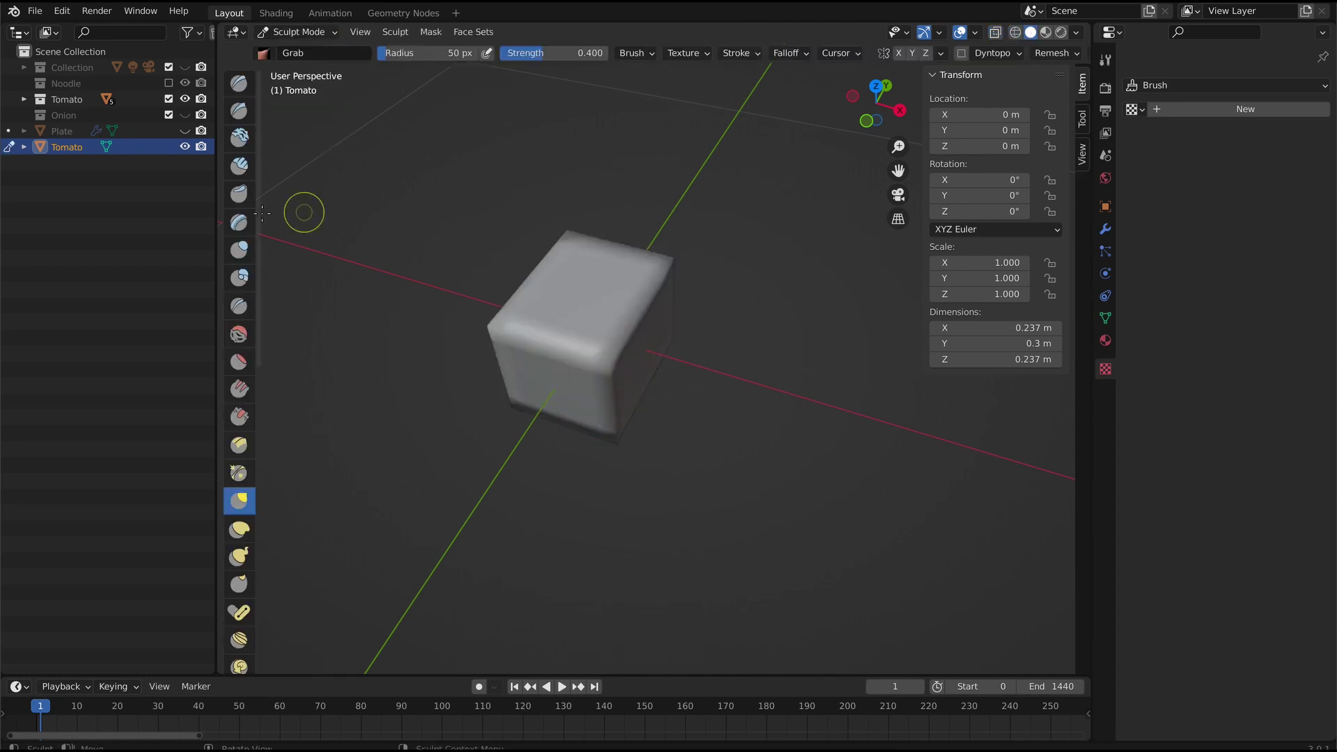
- Pull the cube's edges slightly out of shape with the Grab brush
middle_drag(262, 213, 658, 309)
drag(572, 335, 566, 340)
middle_drag(565, 340, 630, 369)
- Deform the cube's sides and corners into an irregular chunk with the Elastic Deform brush at 50 px radius
click(239, 529)
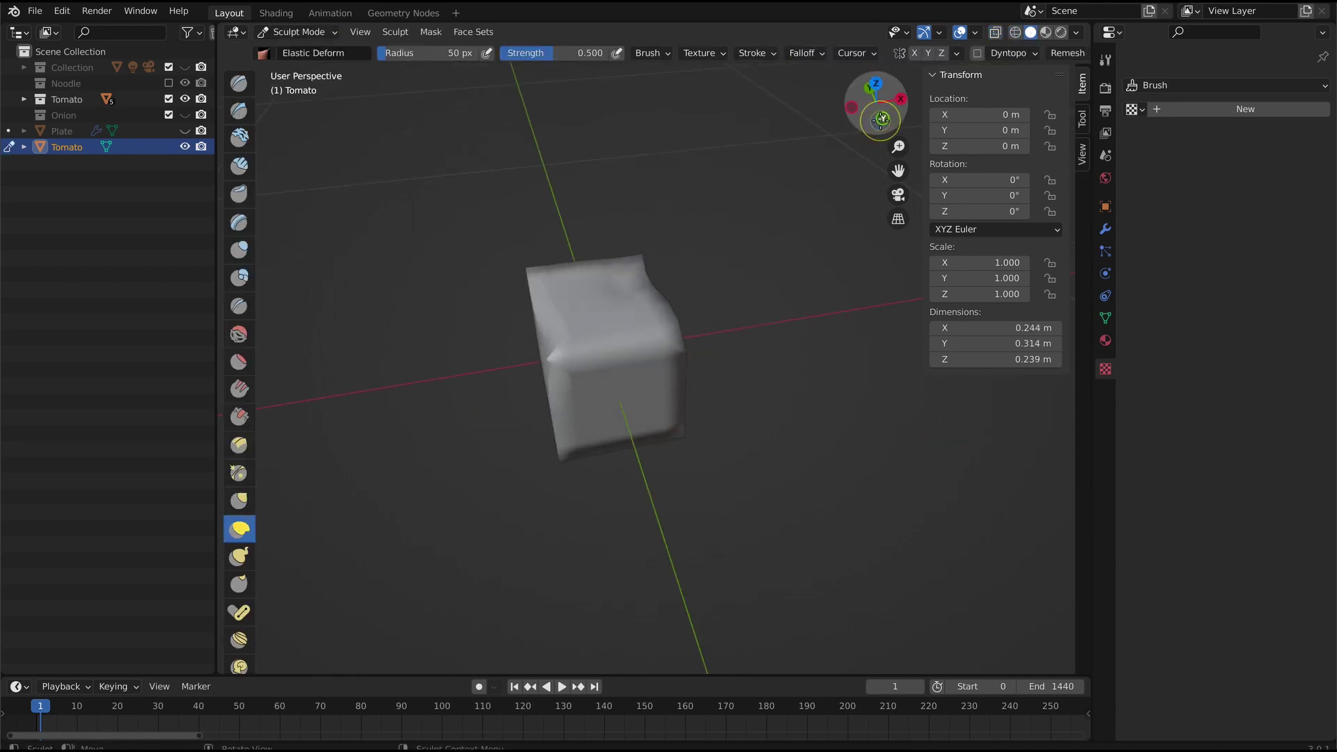
drag(881, 120, 791, 287)
middle_drag(701, 277, 690, 339)
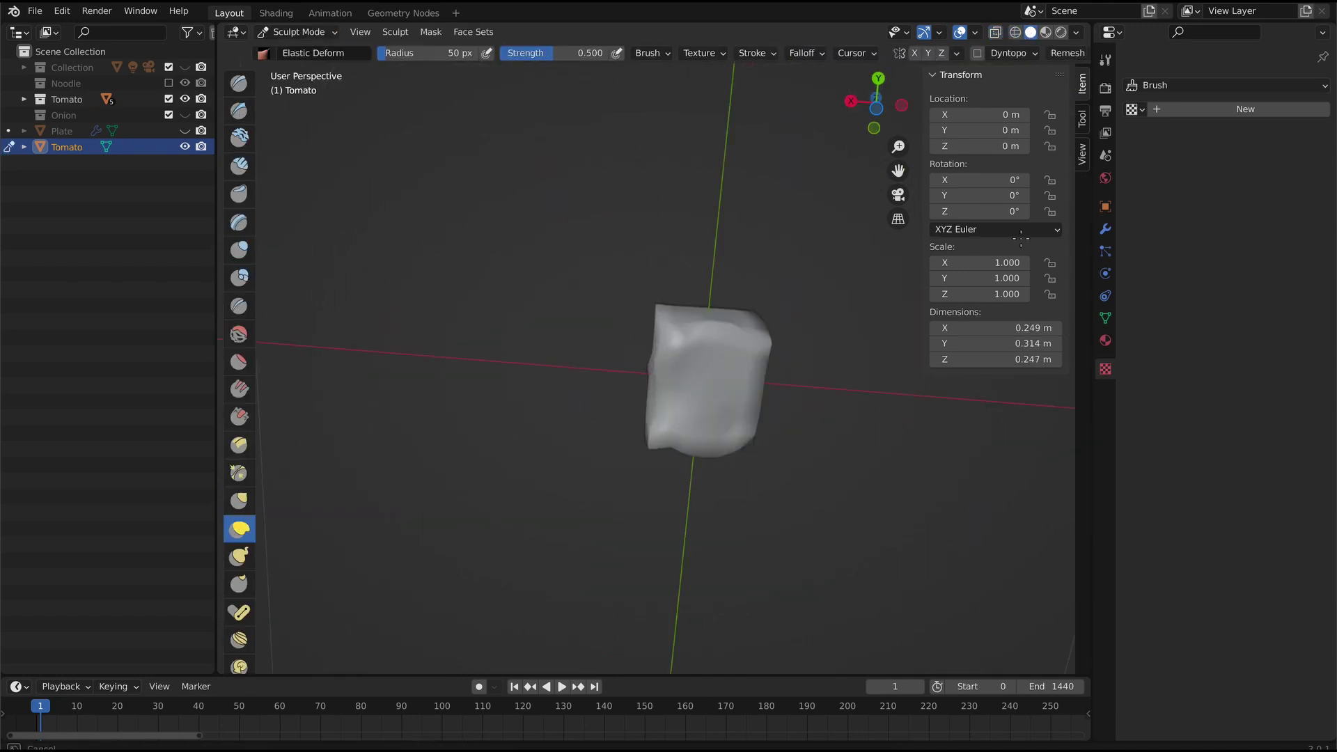
drag(1021, 238, 968, 174)
drag(679, 296, 700, 306)
mouse_move(874, 108)
mouse_down()
mouse_move(868, 181)
mouse_move(856, 167)
mouse_up()
drag(630, 317, 658, 327)
drag(759, 314, 728, 328)
drag(876, 108, 787, 160)
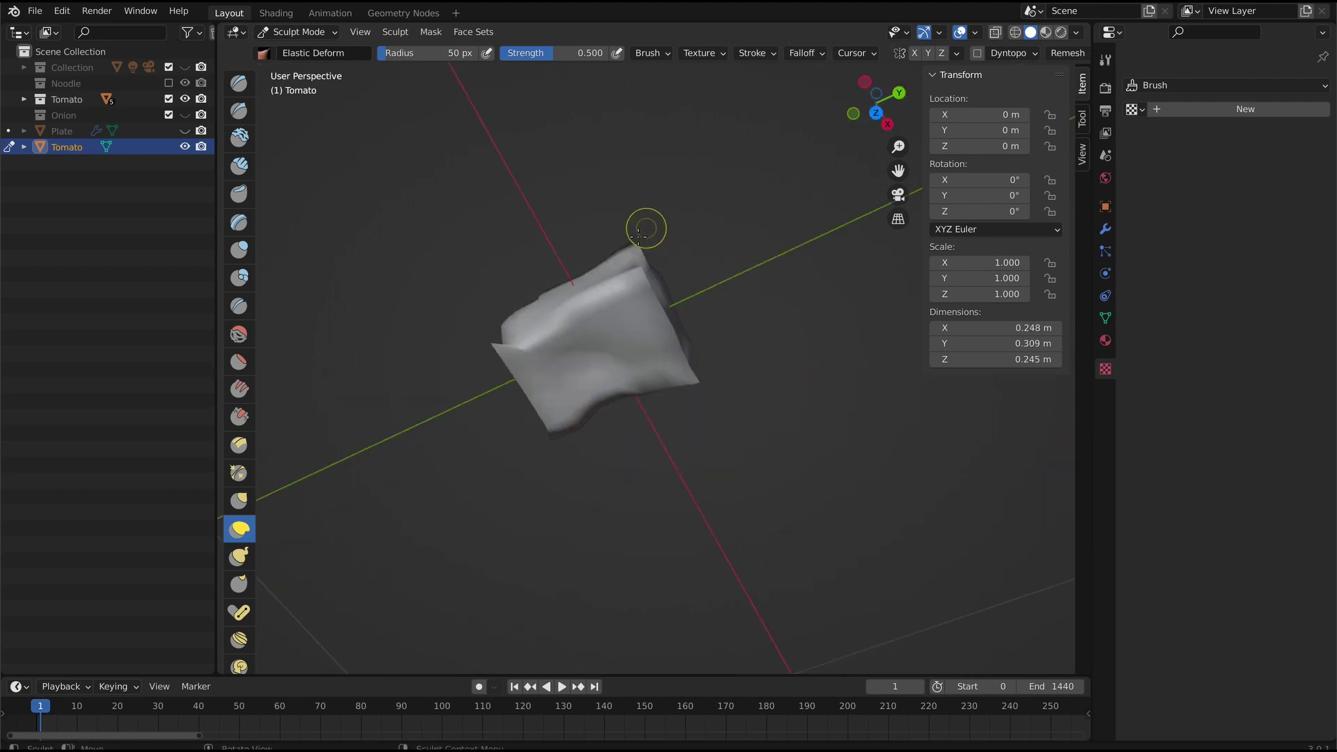
mouse_move(492, 343)
shift+mouse_down()
mouse_move(514, 316)
mouse_move(503, 346)
shift+mouse_up()
- Refine the chunk with the Snake Hook brush and return to Object Mode
mouse_move(647, 265)
middle_down()
mouse_move(547, 403)
mouse_move(559, 389)
middle_up()
key(k)
middle_drag(627, 348, 261, 327)
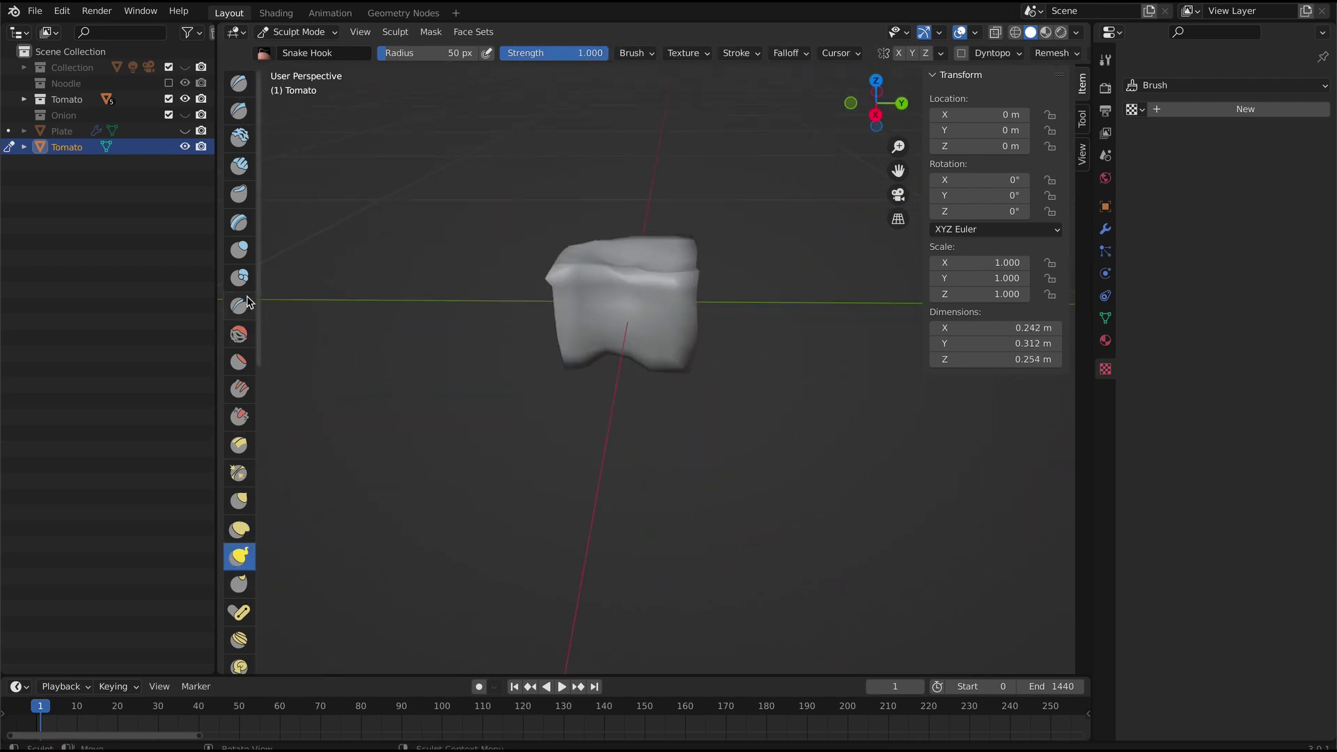
click(239, 249)
drag(878, 104, 787, 106)
click(300, 32)
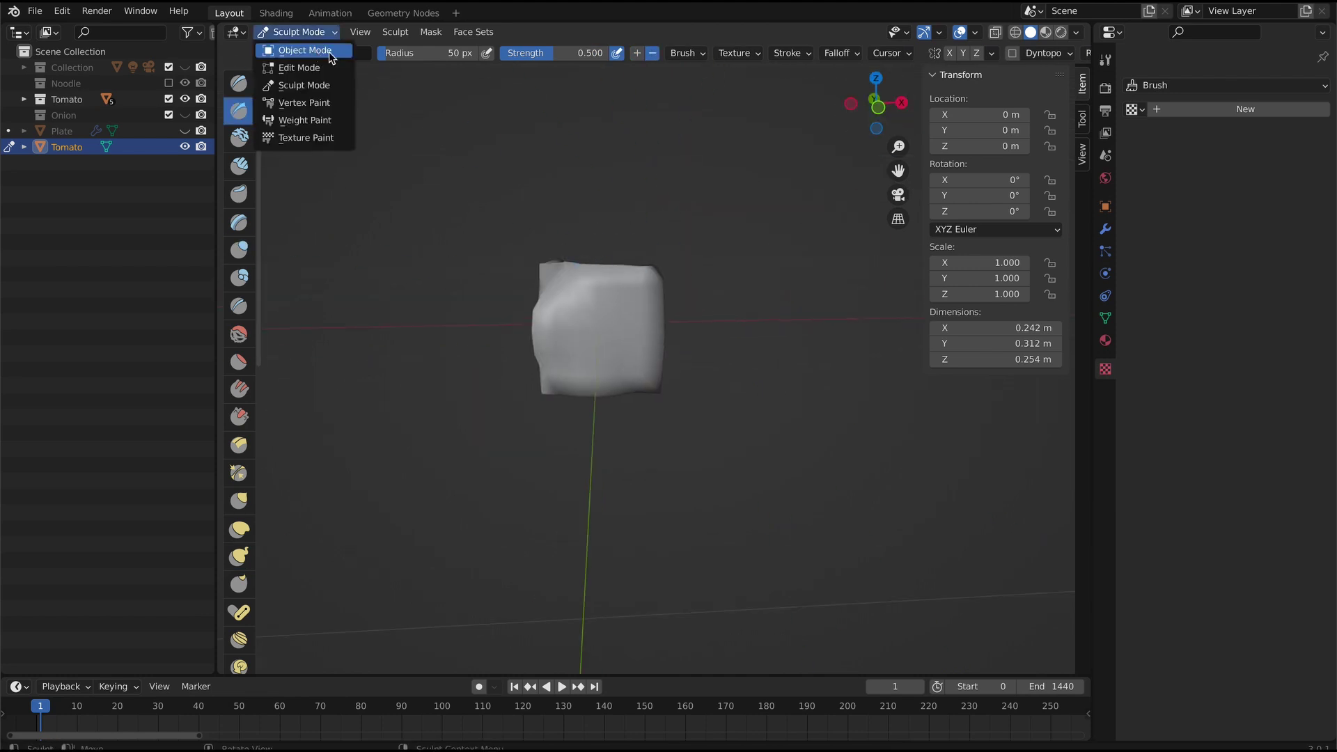
click(331, 51)
- Assign the existing Mat_tomato material to the chunk and show it in material preview shading
drag(877, 105, 1087, 149)
click(1106, 340)
click(1137, 153)
click(1177, 182)
click(1046, 32)
- Move the tomato chunk along the X axis to -0.46 m
drag(899, 147, 898, 185)
click(1006, 117)
click(1006, 131)
drag(1006, 117, 974, 117)
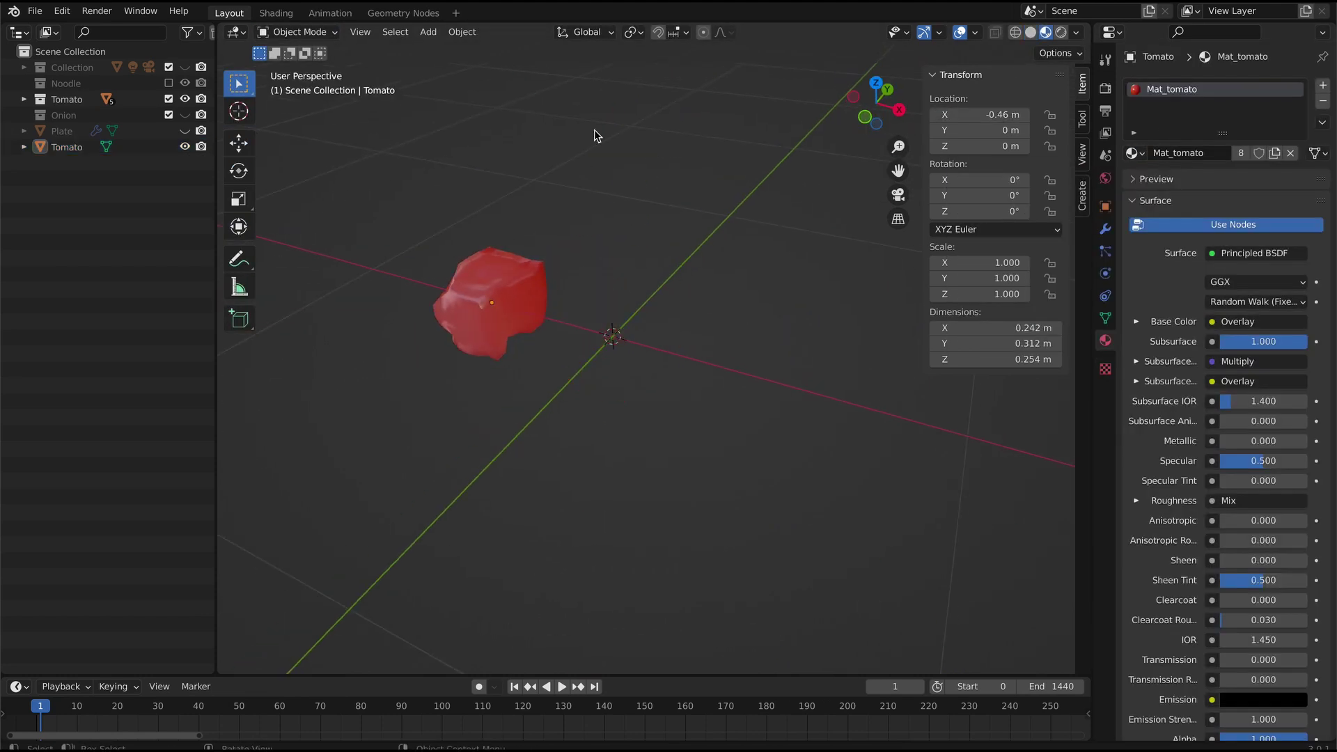
- Put the chunk into the Tomato collection and unhide the pieces of the Tomato and Onion collections
drag(67, 147, 68, 100)
click(25, 99)
drag(184, 131, 185, 195)
drag(899, 147, 898, 192)
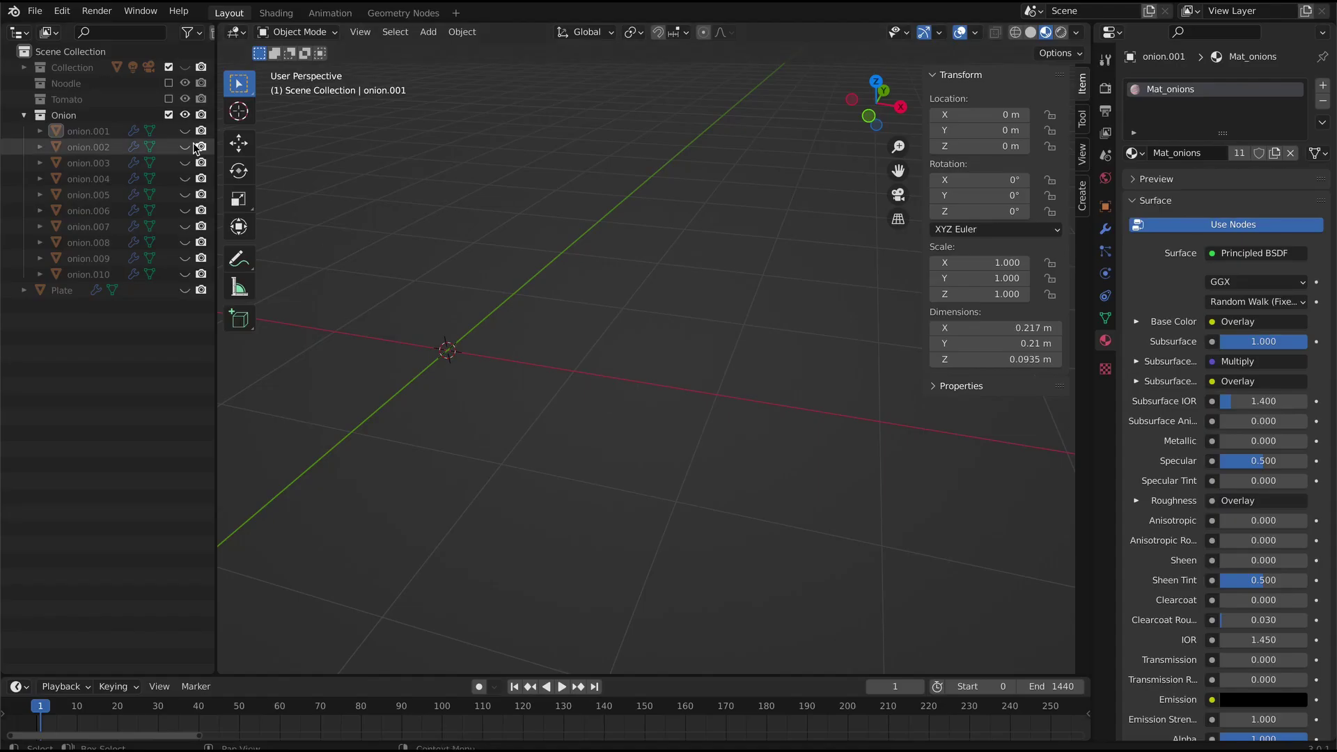
drag(185, 131, 184, 273)
drag(899, 147, 899, 132)
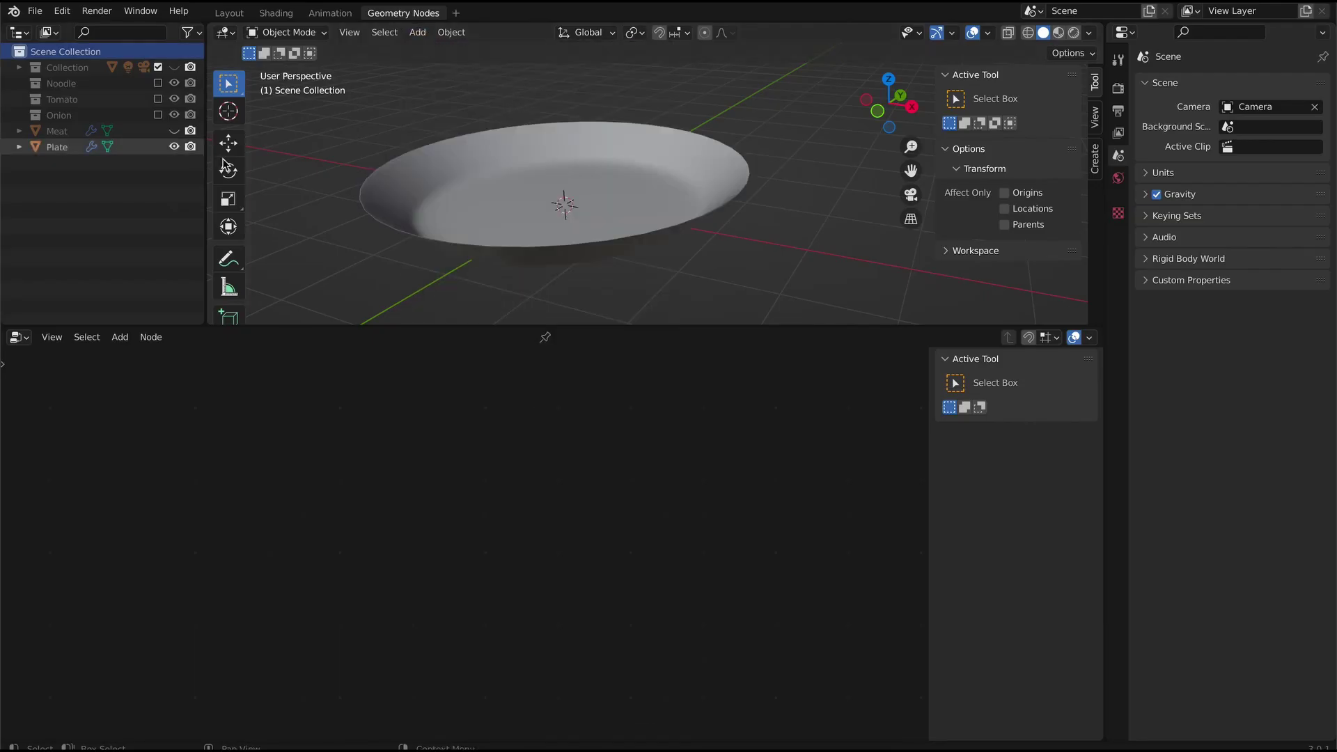
- Add a sphere inside the plate scaled to 1.617 in X and Y and 0.1 in Z, and apply its scale
click(417, 32)
click(592, 98)
key(KP_7)
key(s)
click(909, 224)
double_click(1000, 294)
text(0.1)
key(Return)
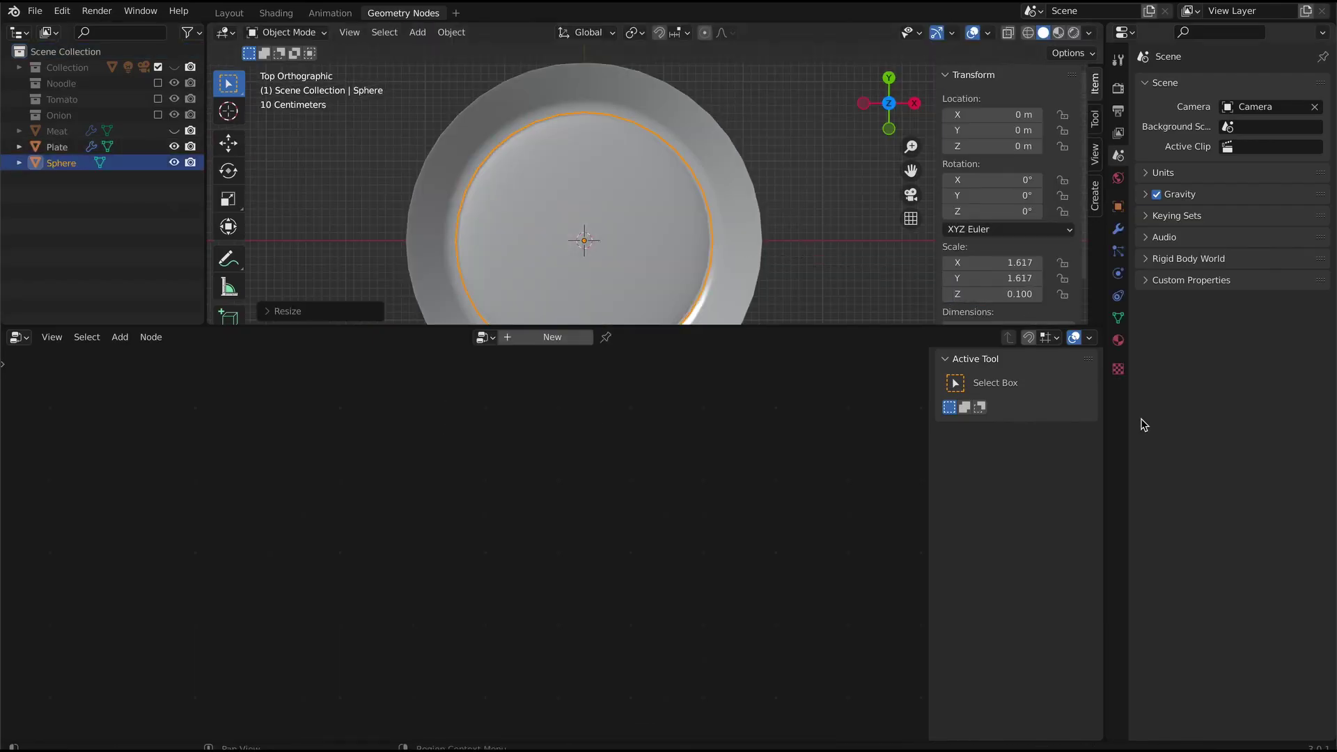
key(ctrl+a)
click(836, 231)
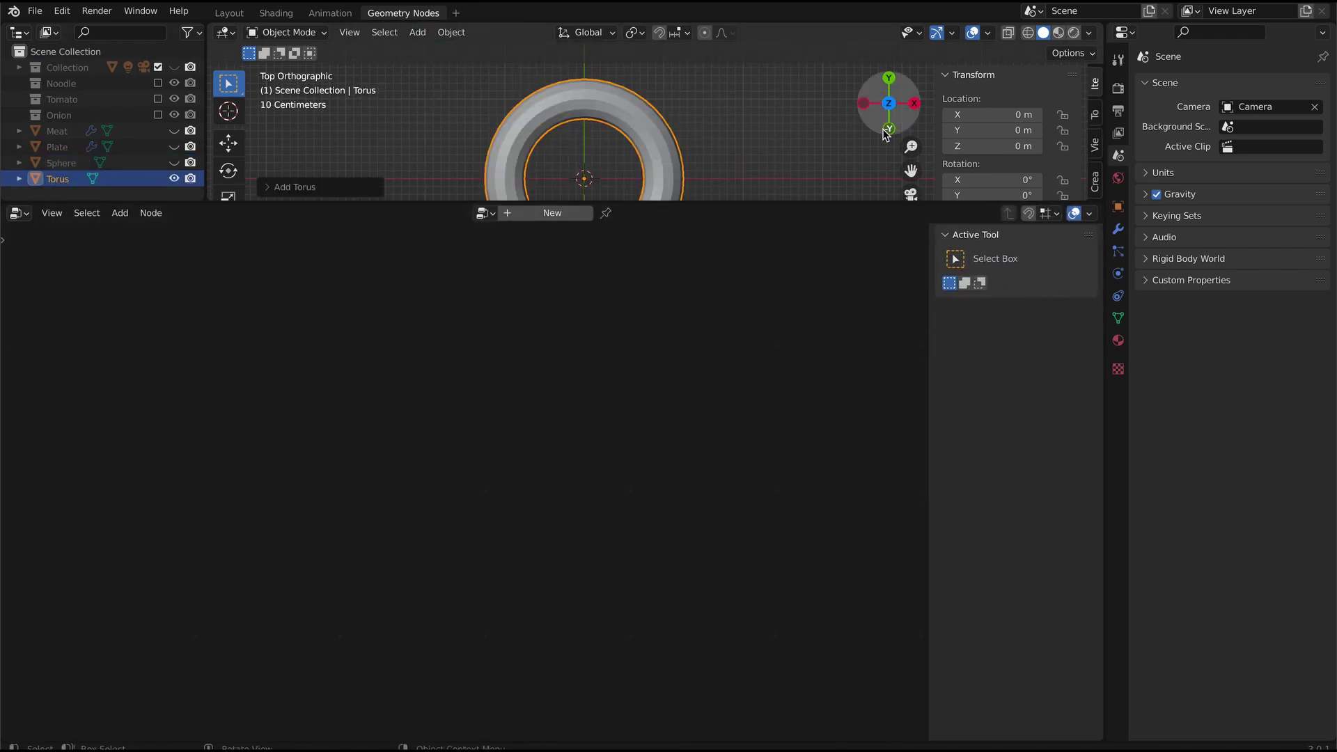
- Create a geometry node group on the torus and name both the group and the object pasta
click(550, 213)
double_click(517, 213)
double_click(59, 179)
text(pasta)
key(Return)
scroll(446, 496, up, 12)
middle_drag(446, 496, 502, 375)
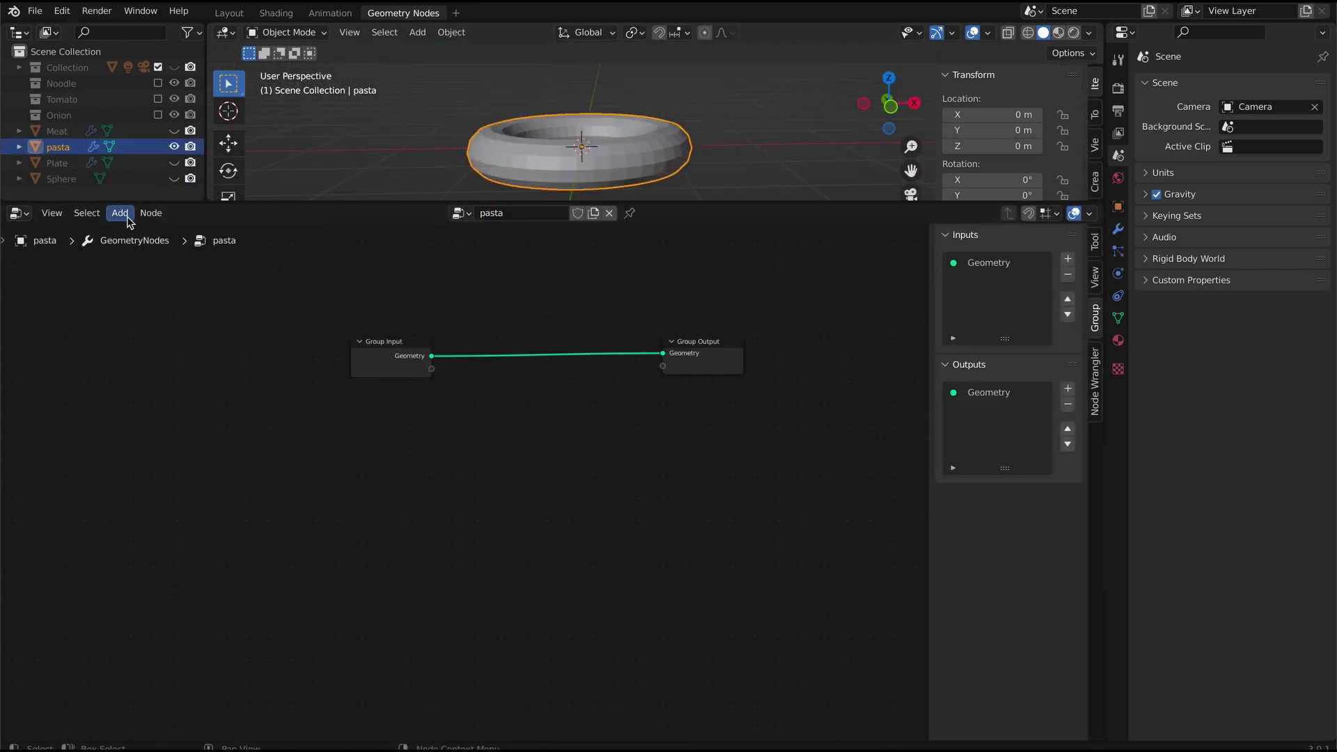
- Add a Set Position node to the pasta tree and feed it the Sphere's geometry through an Object Info node
click(121, 213)
click(519, 325)
drag(61, 179, 317, 339)
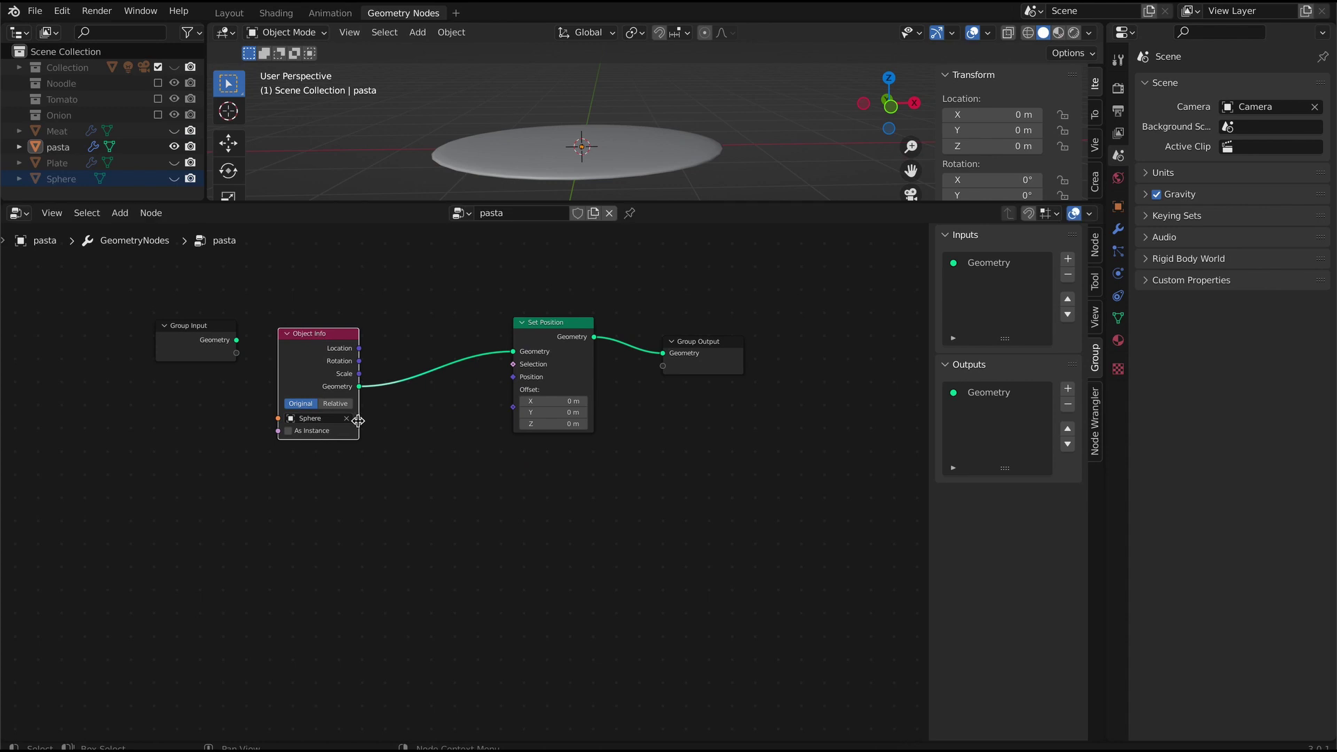
drag(554, 322, 408, 334)
- Insert a Join Geometry node between the Set Position and Group Output nodes
click(120, 213)
click(143, 232)
text(j)
click(167, 277)
click(734, 330)
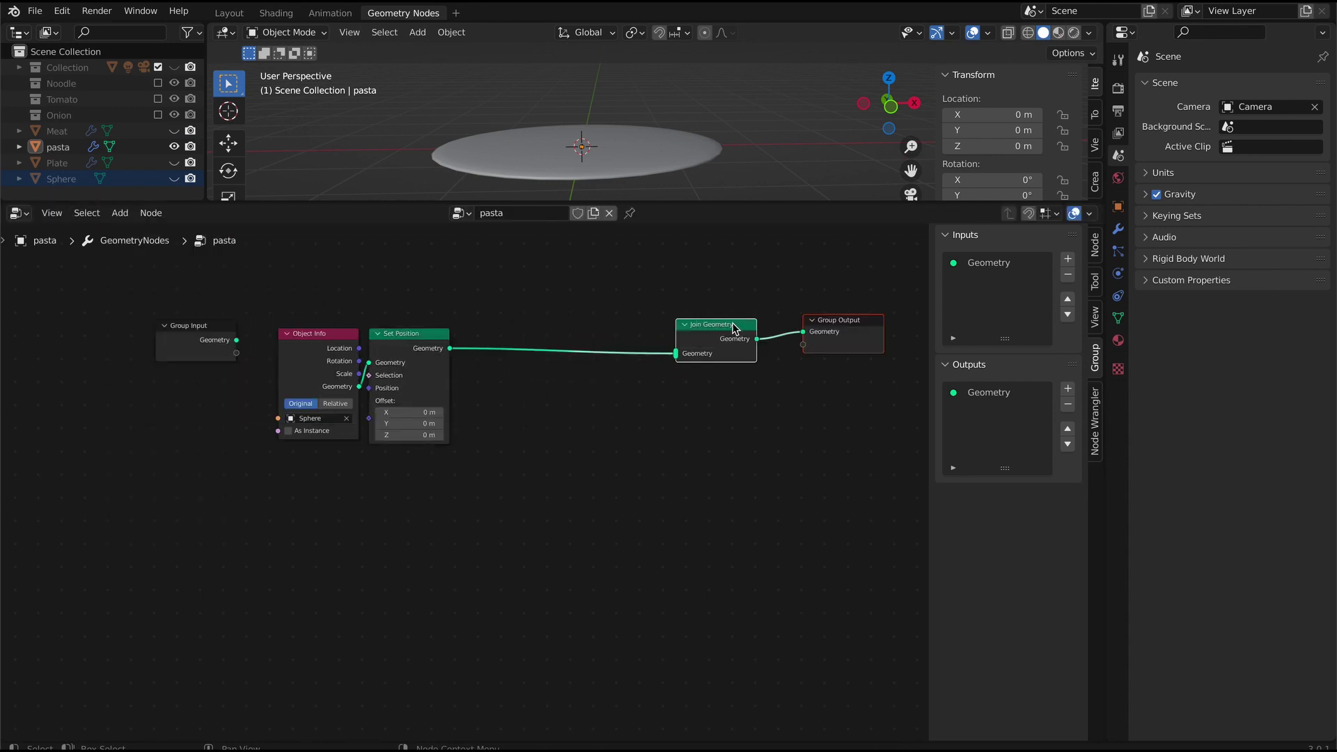
middle_drag(735, 330, 672, 330)
- Insert an Instance on Points node between the Set Position and Join Geometry nodes
click(119, 213)
click(268, 350)
click(489, 316)
drag(520, 269, 808, 369)
drag(655, 326, 818, 327)
- Feed the Noodle collection in as the instance, with Pick Instance, Separate Children and Reset Children enabled
drag(57, 86, 452, 449)
drag(487, 453, 569, 383)
drag(612, 397, 650, 375)
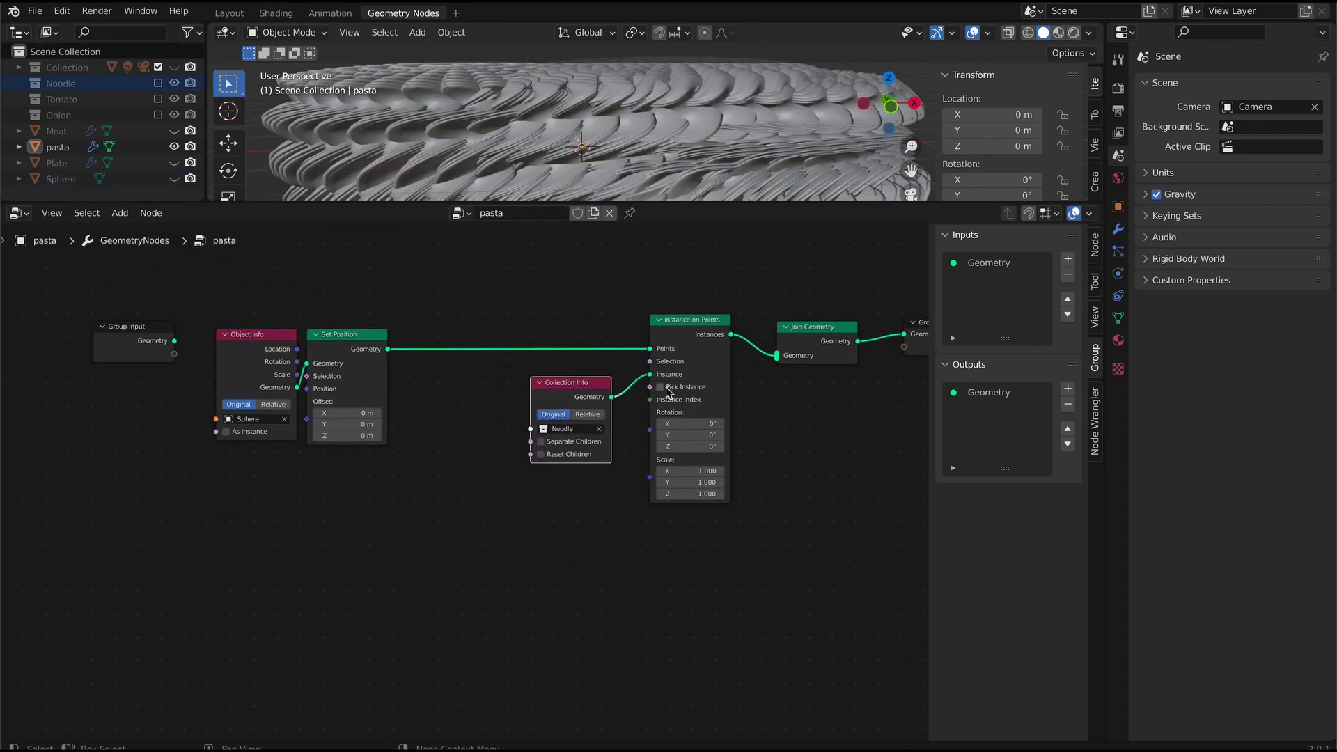
click(660, 387)
middle_drag(647, 584, 559, 536)
drag(735, 279, 755, 269)
- Duplicate the Set Position node twice, chain the two copies in a second branch and link it to Join Geometry
click(265, 288)
key(shift+d)
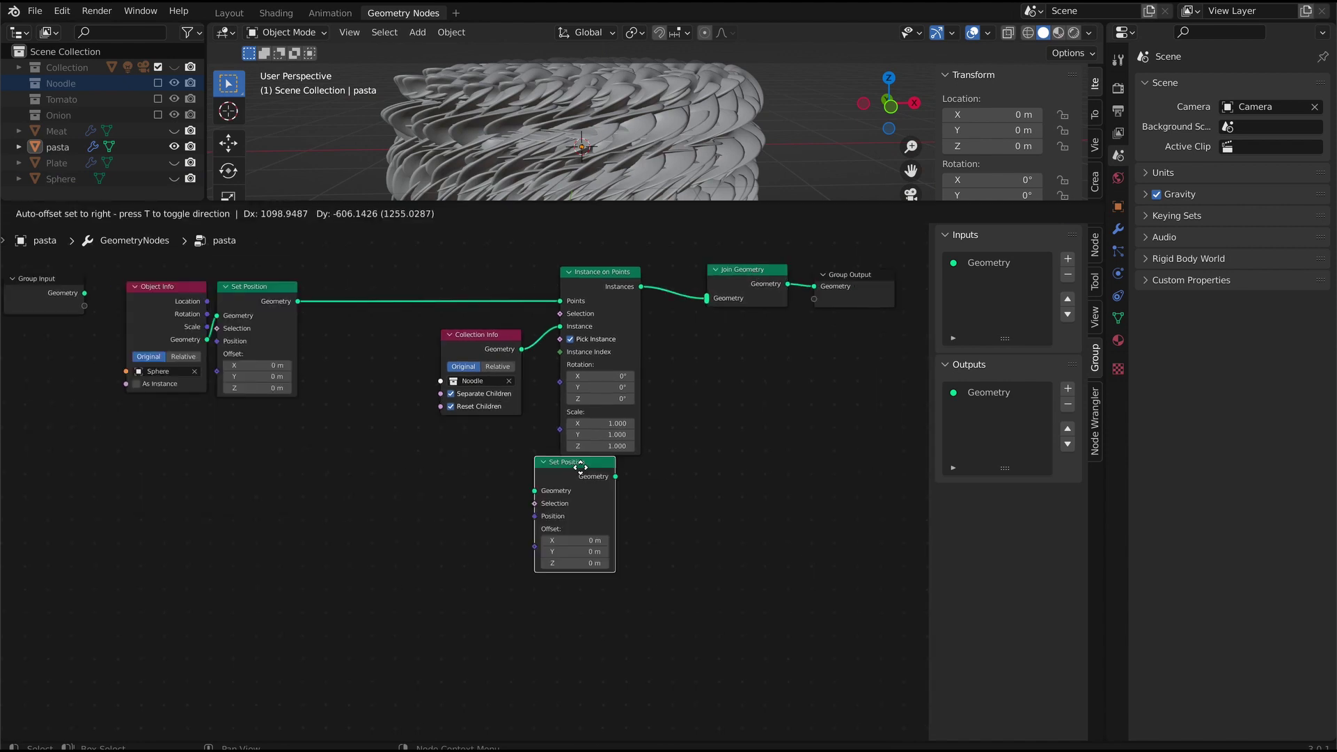
click(621, 477)
drag(655, 486, 707, 297)
middle_drag(423, 497, 444, 499)
drag(595, 511, 576, 508)
drag(576, 490, 715, 503)
drag(534, 478, 307, 490)
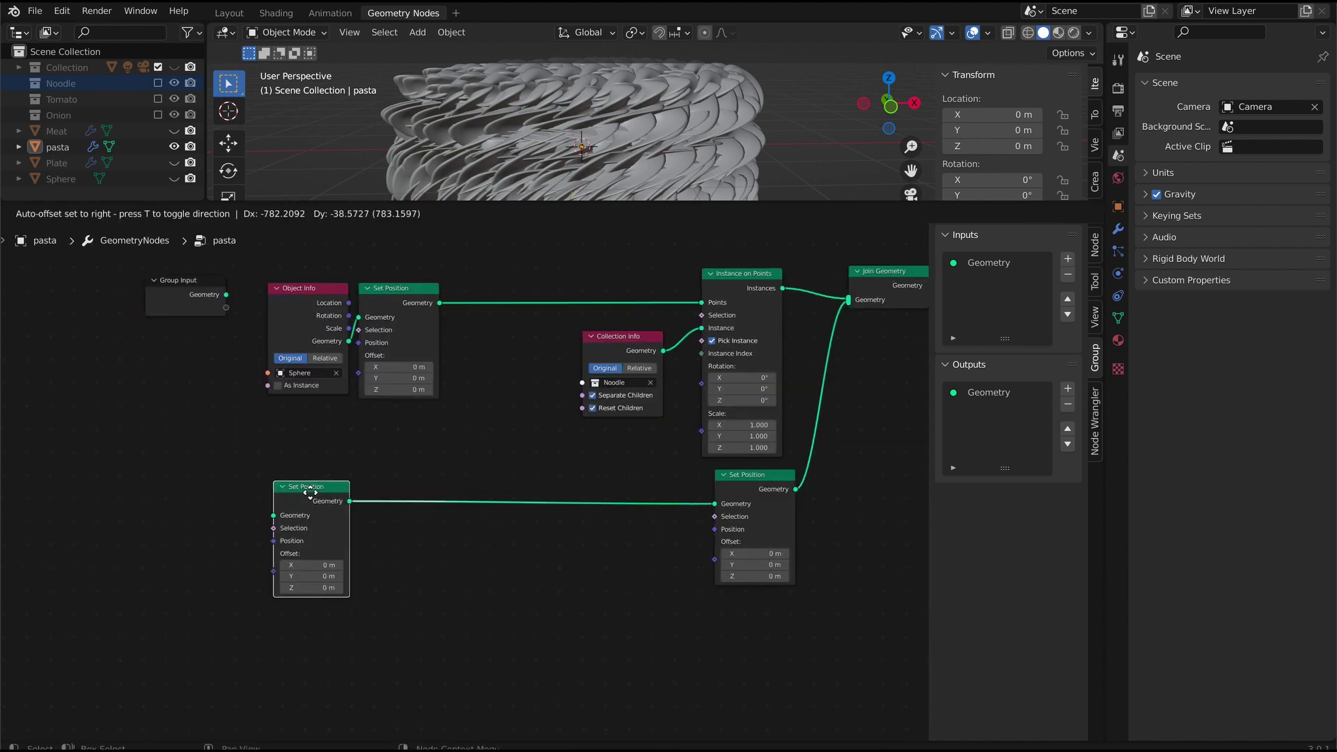
- Duplicate the Instance on Points node twice and connect both copies to Join Geometry
middle_drag(573, 578, 454, 546)
click(631, 247)
key(shift+d)
click(629, 582)
drag(660, 591, 729, 268)
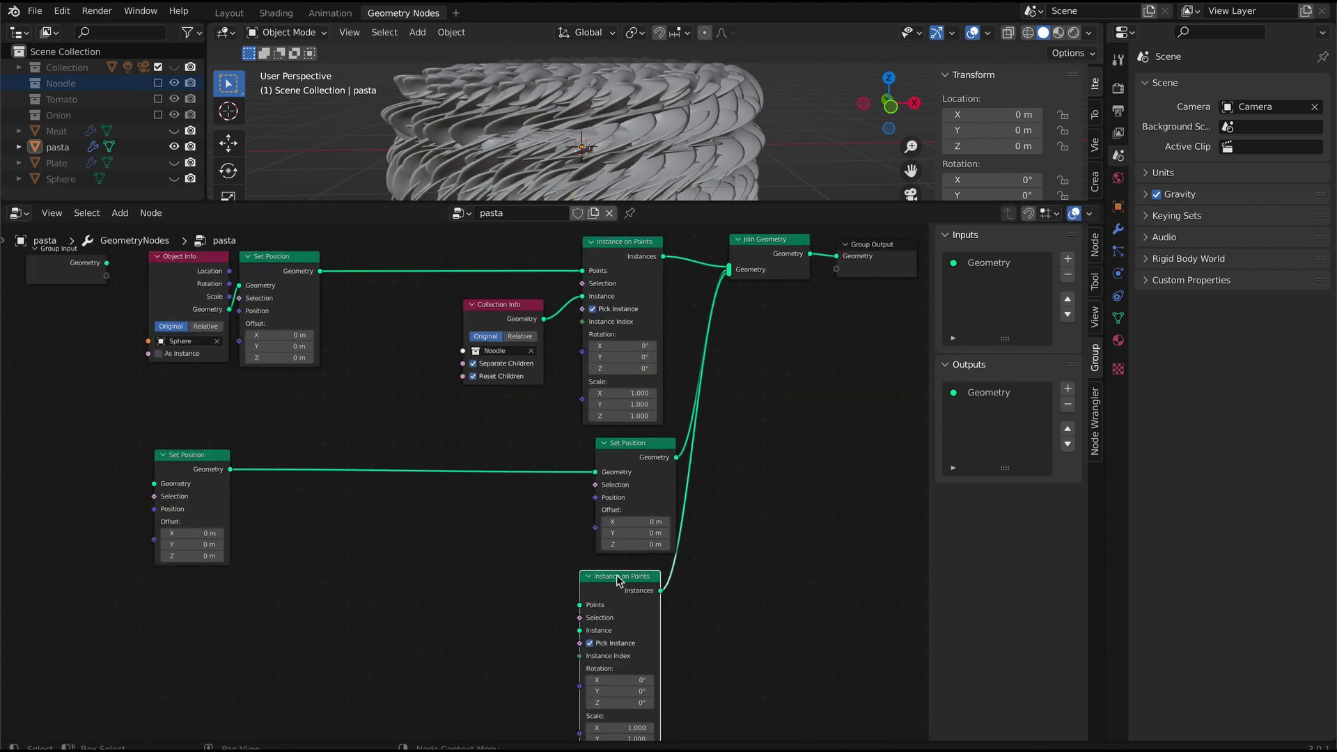
key(shift+d)
click(501, 580)
drag(543, 585, 729, 268)
middle_drag(806, 611, 834, 414)
drag(533, 374, 649, 584)
- Feed the Tomato and Onion collections into the two copied Instance on Points nodes, with Separate Children and Reset Children enabled
drag(61, 100, 510, 413)
drag(58, 116, 401, 585)
middle_drag(489, 621, 578, 540)
drag(569, 524, 696, 558)
drag(527, 508, 630, 545)
- Add a Distribute Points on Faces node for each of the Tomato and Onion branches and connect it to their Points inputs
click(121, 214)
click(135, 233)
text(d)
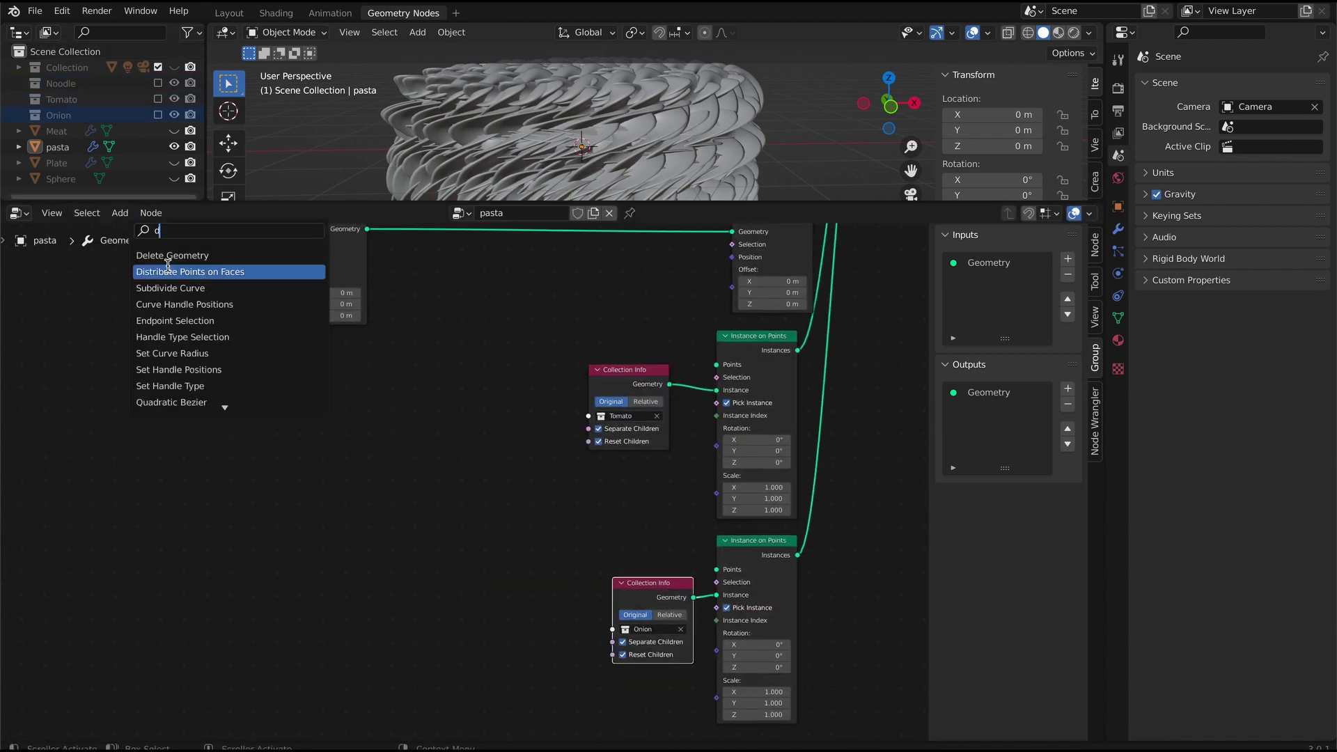
click(168, 272)
click(390, 352)
drag(437, 367, 717, 364)
key(shift+d)
click(390, 557)
drag(437, 571, 687, 576)
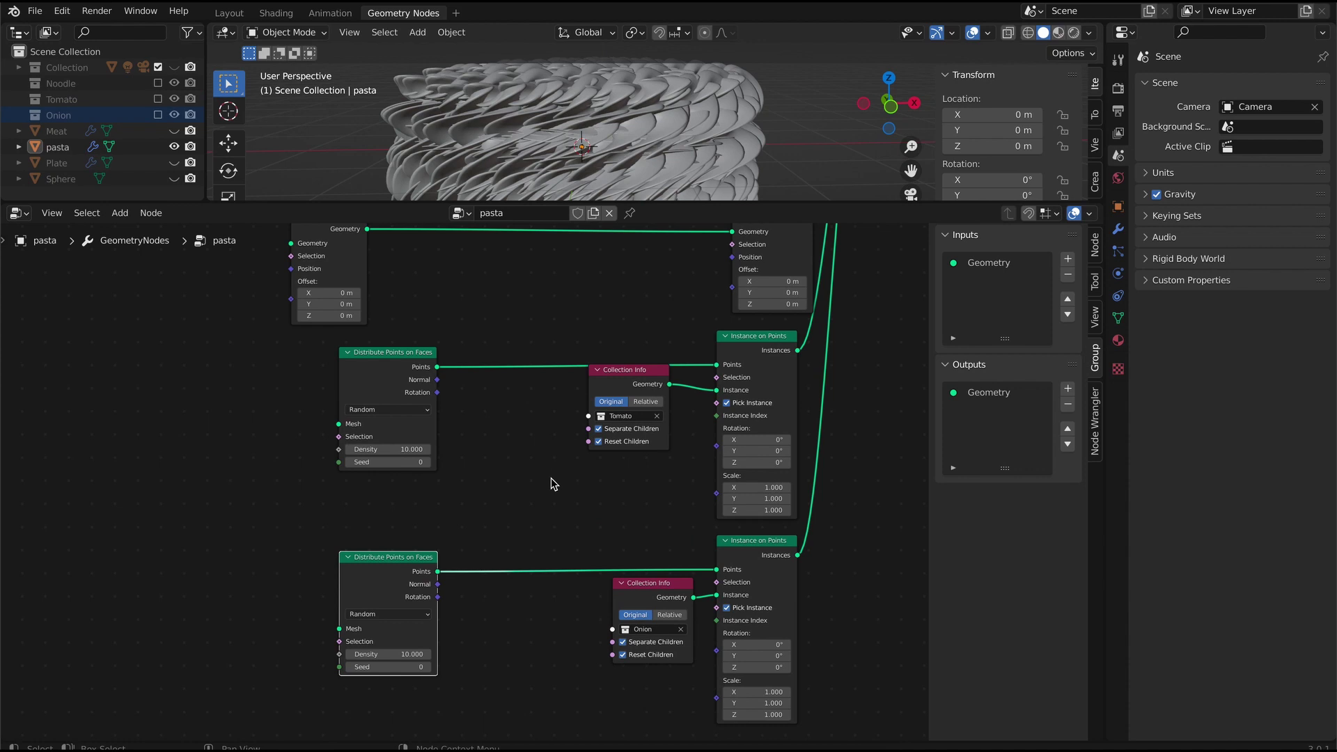
- Add a Math node set to Multiply and connect its value to the Scale of the noodles' Instance on Points
middle_drag(583, 301, 567, 621)
drag(644, 390, 527, 372)
click(121, 212)
mouse_move(174, 477)
click(266, 587)
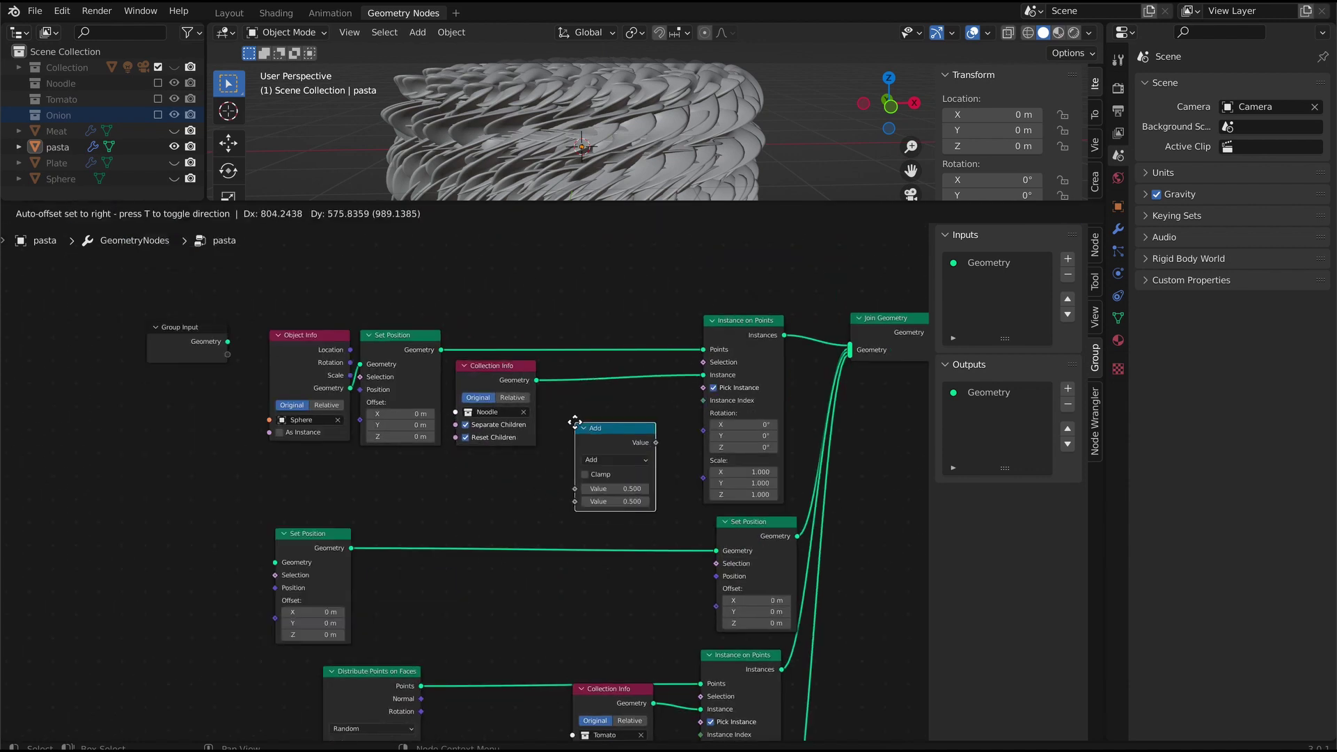
click(575, 420)
click(614, 457)
click(613, 535)
scroll(454, 489, up, 2)
middle_drag(454, 489, 418, 569)
drag(641, 521, 703, 557)
drag(598, 499, 629, 505)
- Add a Map Range node beside the Multiply node
click(121, 214)
click(140, 235)
text(m)
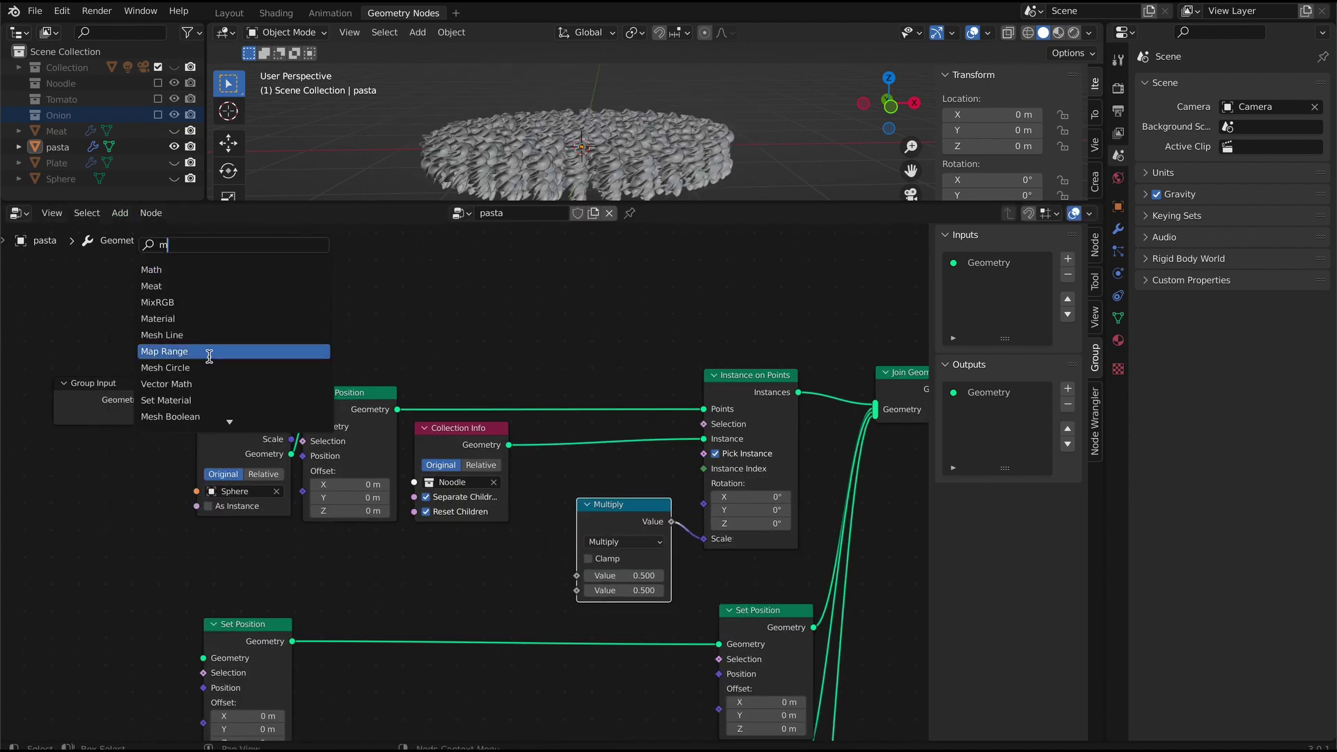
click(209, 355)
drag(480, 238, 471, 464)
- Add a Combine XYZ node and connect its vector to the Rotation of the noodles' Instance on Points
click(121, 213)
click(140, 236)
text(com)
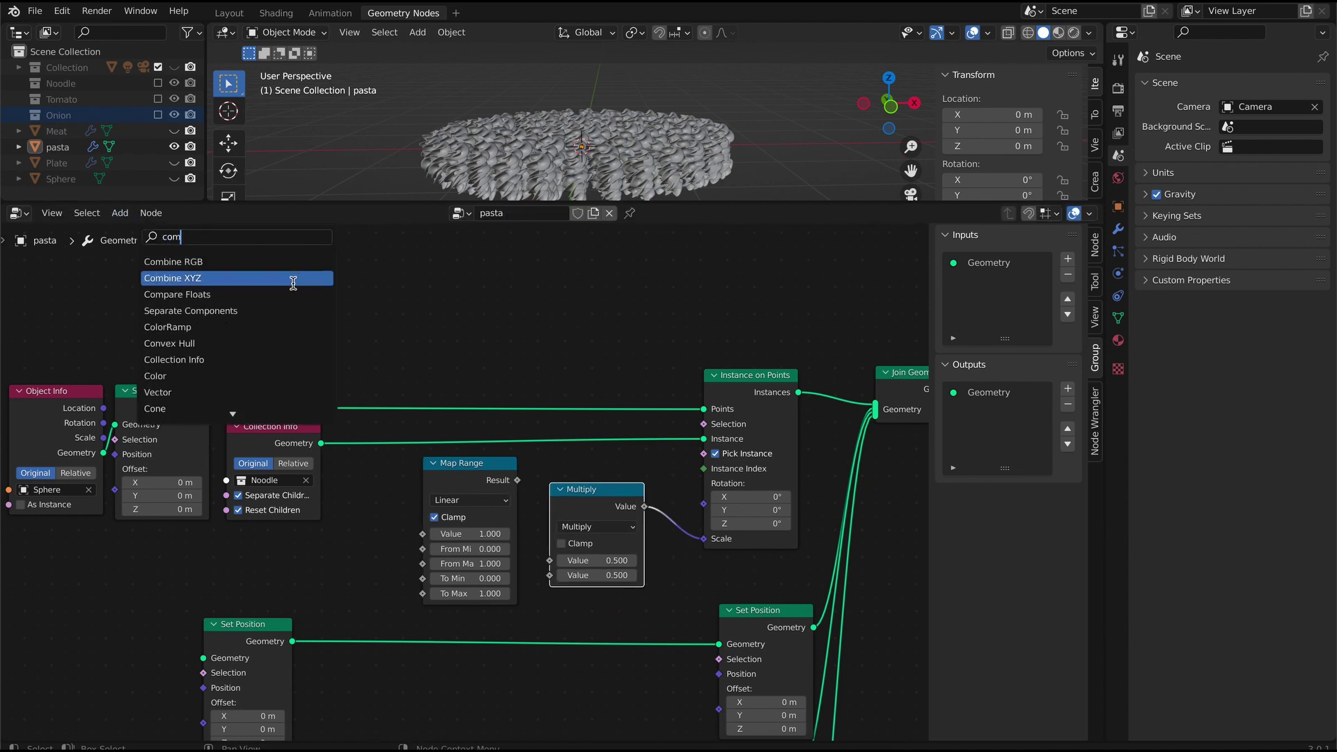
click(291, 280)
click(553, 301)
drag(646, 322, 703, 504)
drag(607, 490, 634, 457)
drag(630, 309, 663, 334)
- Add a Value node set to 0.8 and connect it to the first input of the noodles' scale Multiply node, moving neighbouring nodes clear
click(120, 213)
click(140, 236)
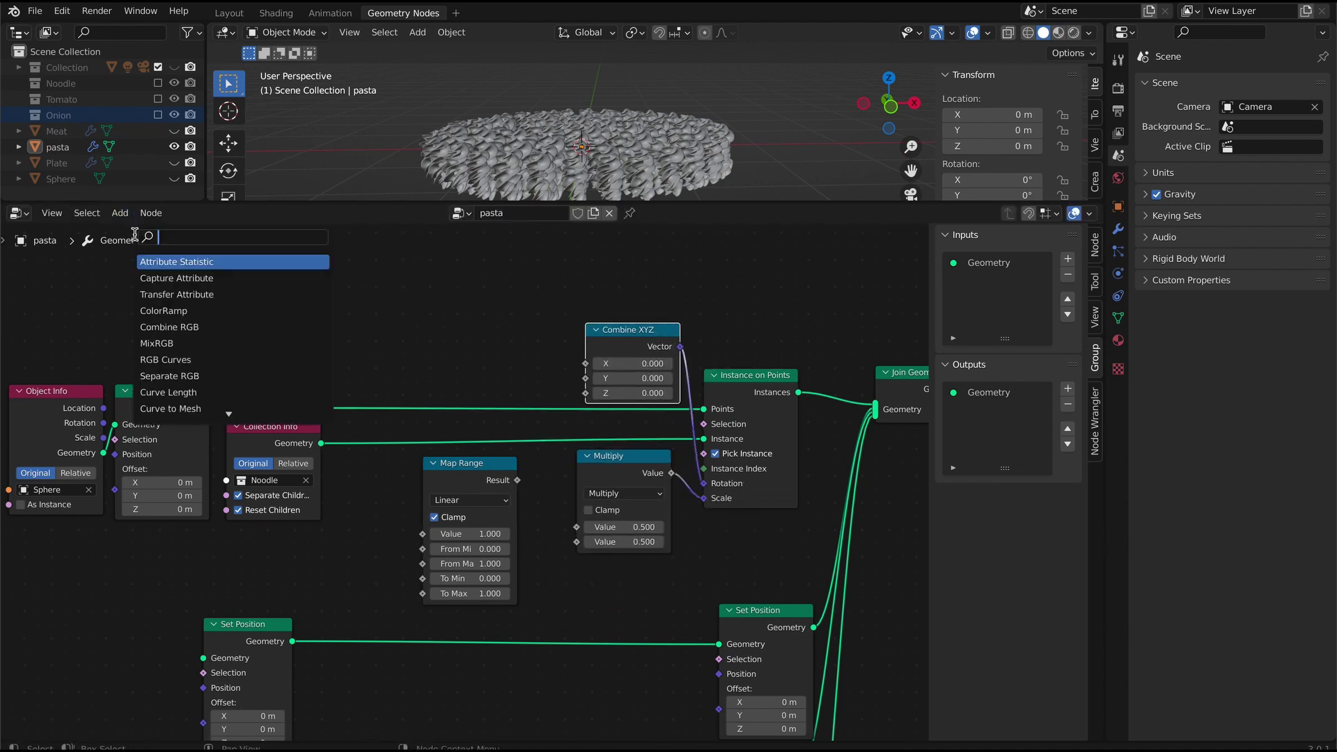
text(val)
click(209, 261)
click(343, 320)
drag(437, 340, 578, 527)
drag(308, 283, 91, 480)
drag(279, 426, 174, 424)
drag(388, 323, 273, 459)
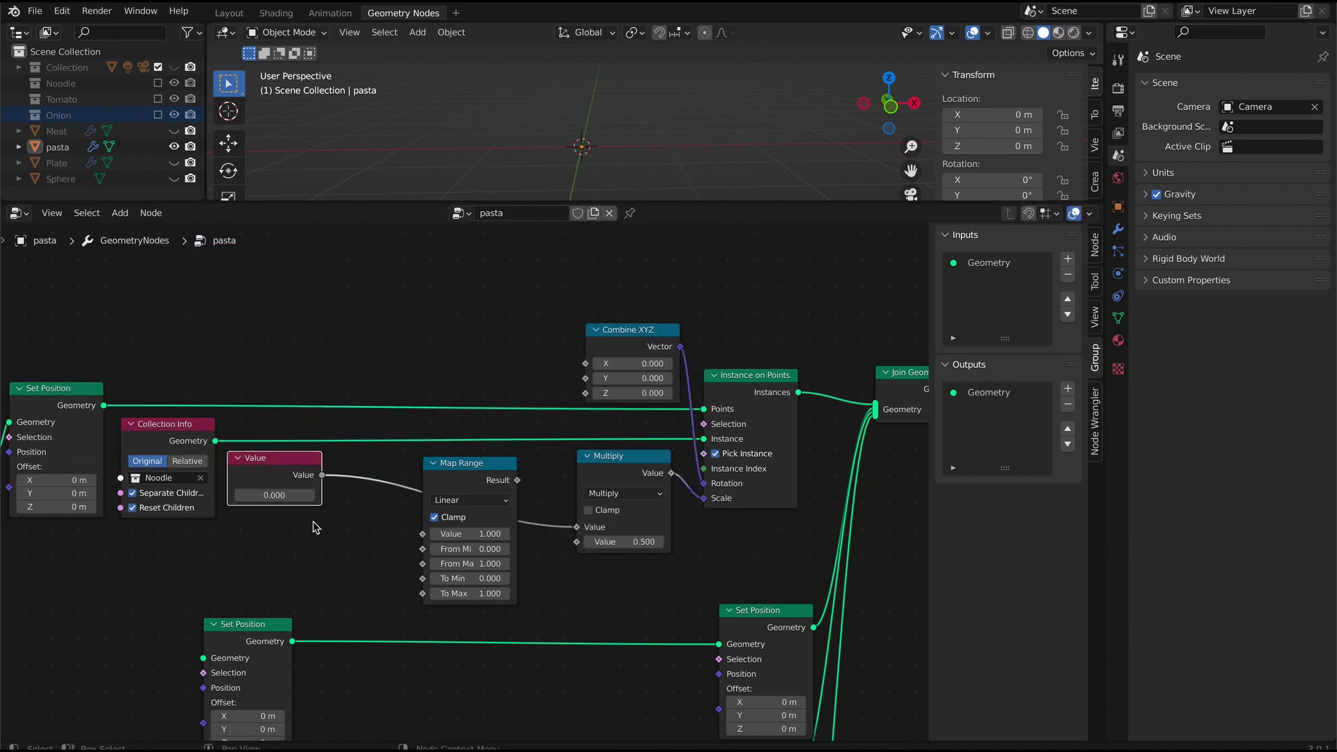
double_click(274, 495)
text(0.8)
- Connect the Map Range result to the Multiply node's second input and add a Noise Texture that drives the Map Range
drag(517, 480, 577, 542)
drag(489, 465, 534, 455)
click(120, 213)
click(140, 236)
click(228, 297)
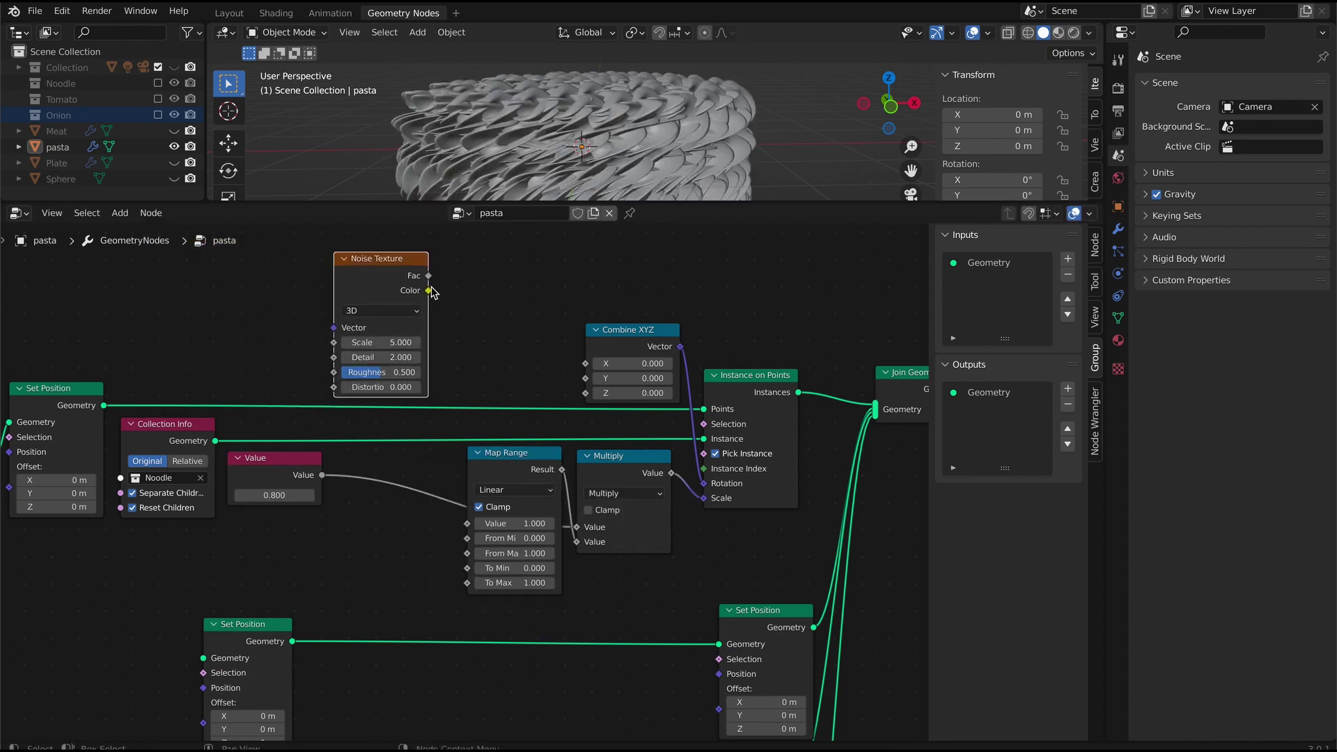
click(437, 523)
- Duplicate the Noise Texture and Map Range above the branch, link them together, and connect the result to the Combine XYZ X input
drag(548, 252, 586, 364)
drag(498, 236, 509, 257)
click(408, 466)
key(shift+d)
click(386, 255)
drag(420, 269, 464, 328)
- Duplicate the upper Noise Texture and Map Range pair and connect its result to the Combine XYZ Y input
drag(572, 242, 421, 296)
key(shift+d)
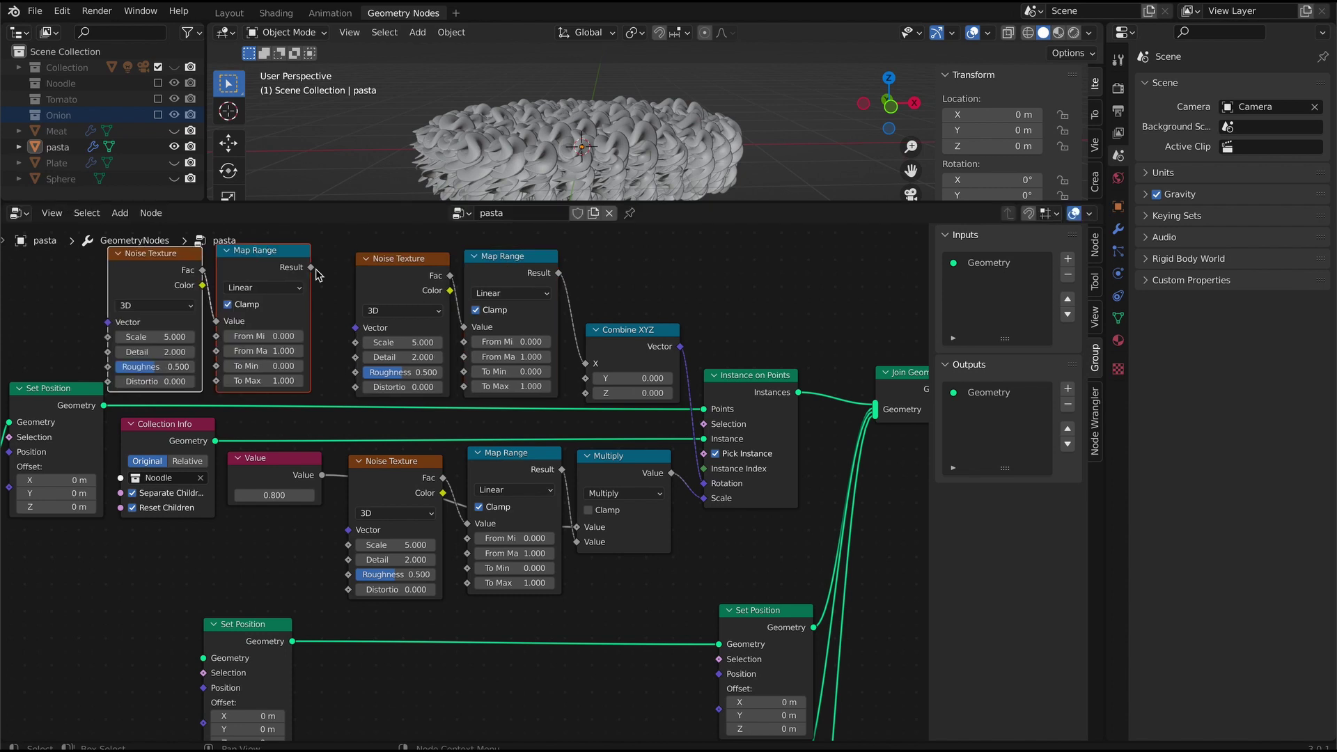
drag(311, 267, 586, 378)
drag(249, 330, 275, 334)
- Set the Y pair's noise to scale 50.4, detail 2.5 and roughness 0.533, and its Map Range output to -90 to 90
text(50.4)
key(Tab)
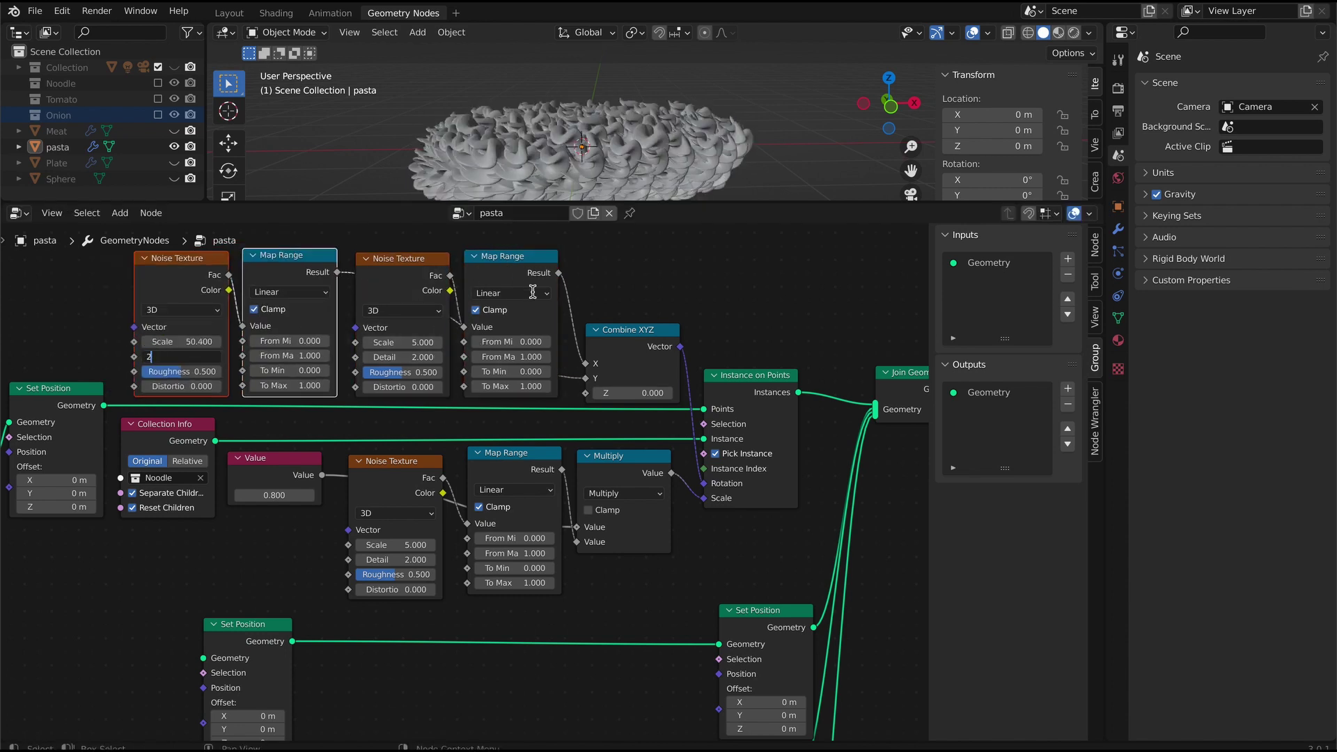
text(-90)
key(Tab)
text(90)
key(Return)
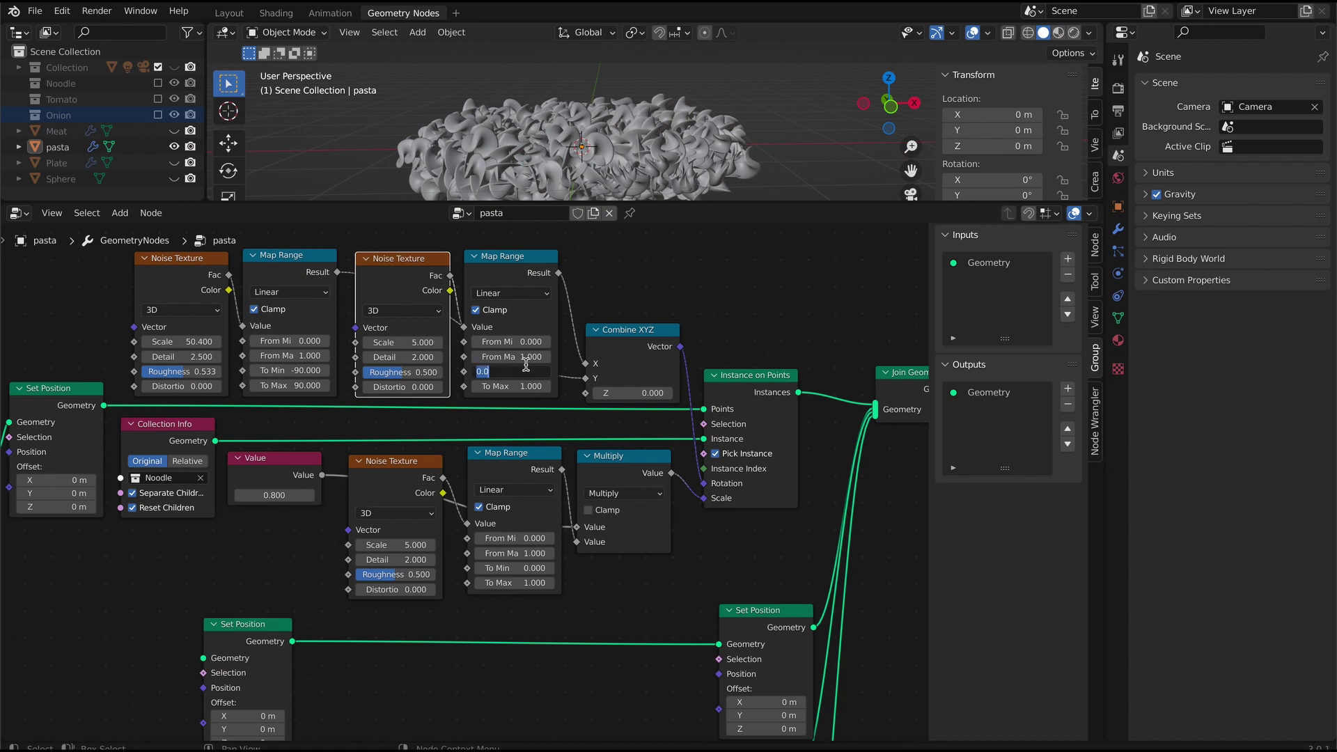
- Set the output range of the X pair's Map Range to -90 to 90
text(-90)
key(Tab)
text(90)
key(Return)
- Set the output range of the Map Range driving the noodles' scale to 0.5 to 0.9
text(0.4)
key(BackSpace)
text(5)
key(Tab)
text(0.9)
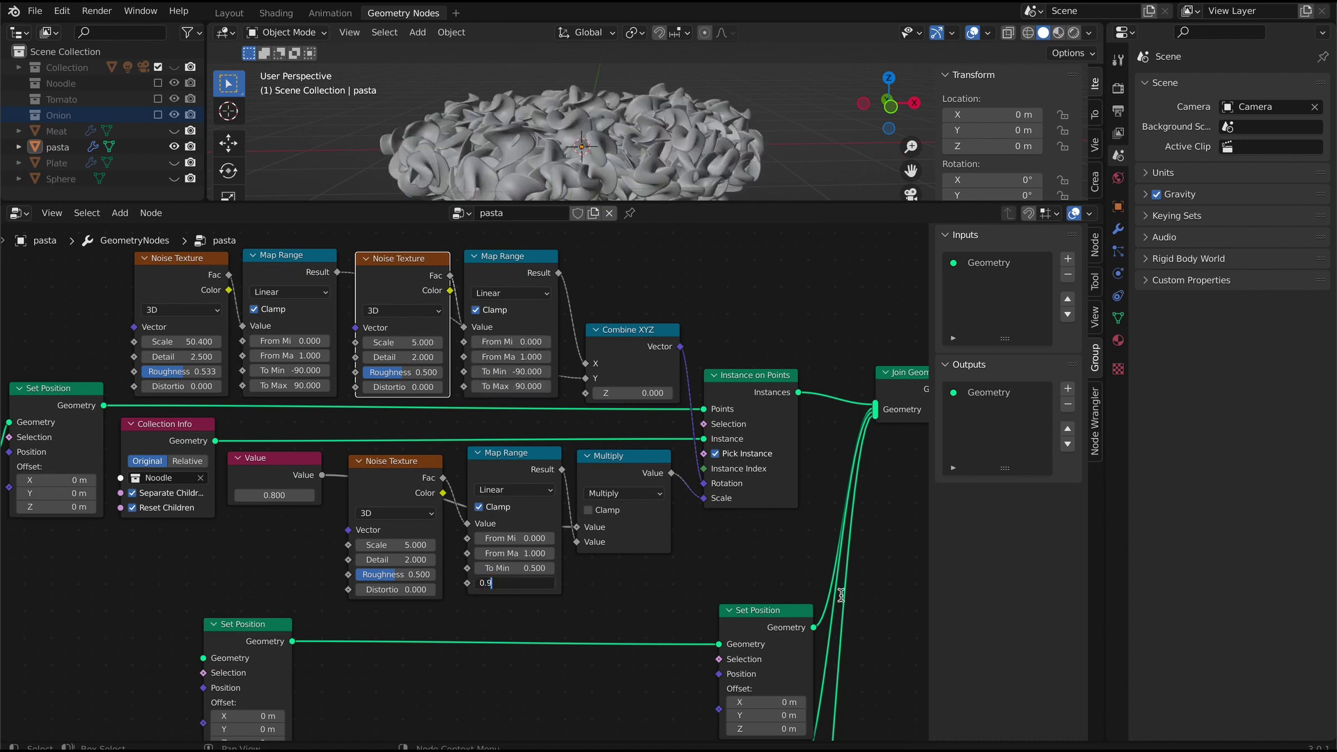
key(Tab)
key(Return)
- Set the scale branch's Noise Texture to scale 18.2, detail 2.5 and roughness 0.533
drag(396, 546, 397, 545)
text(18.2)
key(Tab)
text(2.5)
key(Tab)
text(0.5)
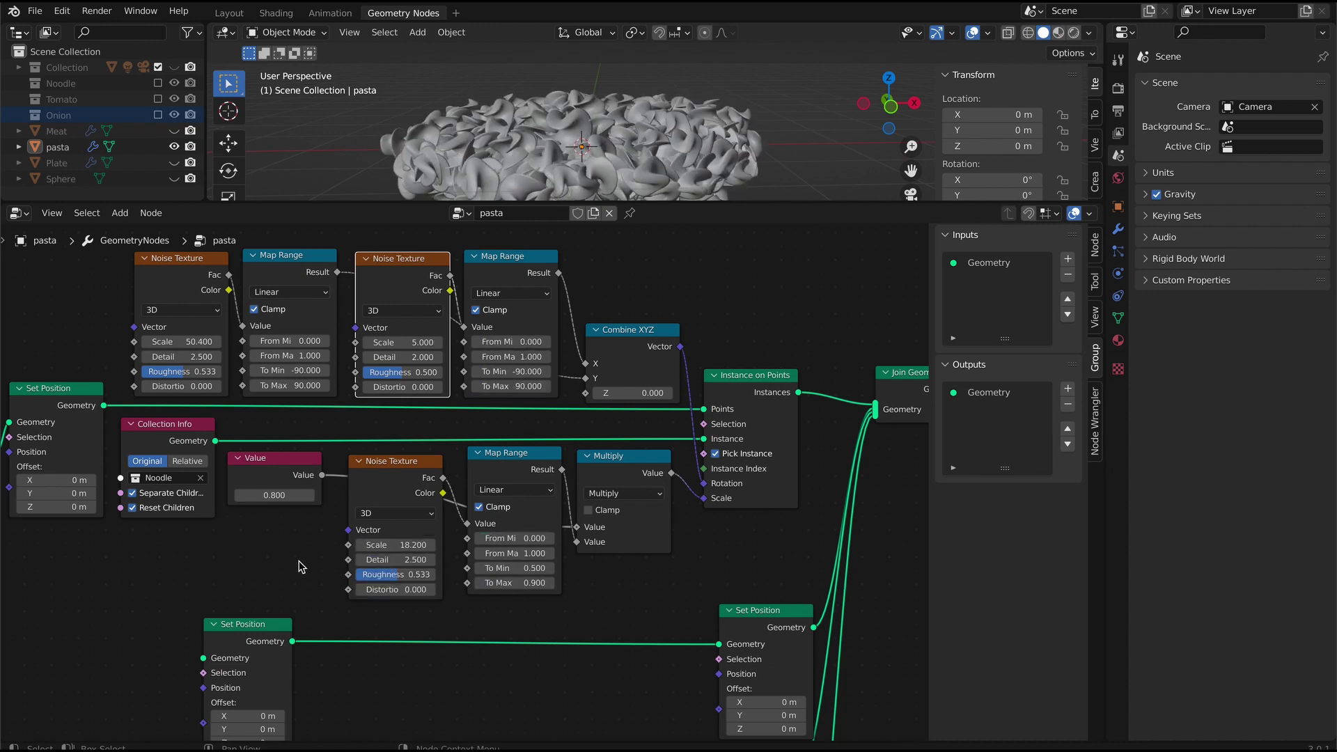
- Move the Tomato and Onion branches further down to make room above them
middle_drag(483, 561, 525, 316)
drag(268, 711, 806, 557)
middle_drag(806, 557, 821, 415)
drag(272, 718, 833, 480)
drag(804, 415, 806, 481)
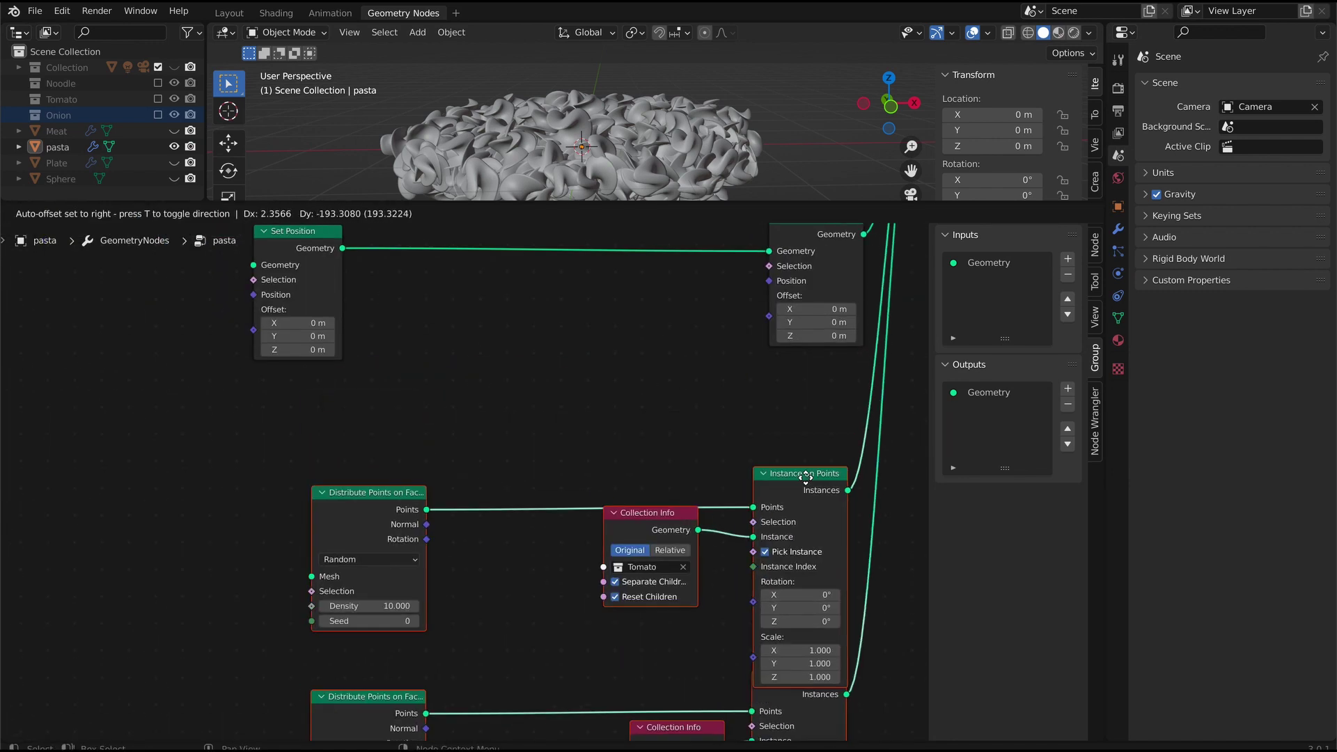
- Space out the Tomato and Onion branches by moving their Distribute Points and Collection Info nodes away from Instance on Points
middle_drag(806, 481, 798, 327)
click(645, 374)
drag(645, 373, 487, 380)
drag(647, 591, 450, 588)
drag(278, 700, 502, 418)
drag(472, 570, 168, 568)
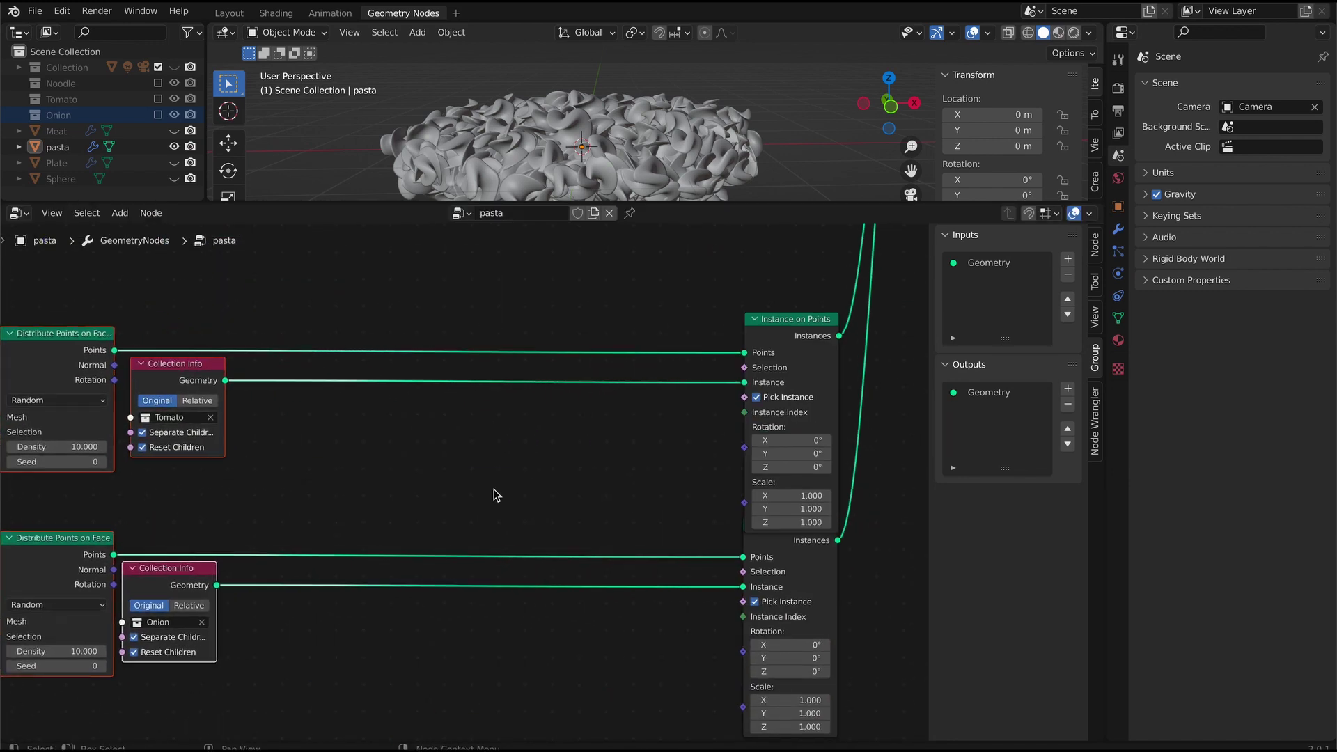
middle_drag(369, 292, 390, 547)
drag(390, 546, 175, 376)
drag(411, 395, 167, 395)
- Duplicate the noodles' rotation and scale randomization nodes straight down along Y to the Tomato branch
scroll(250, 499, down, 5)
drag(265, 544, 629, 278)
right_click(629, 277)
click(630, 277)
key(y)
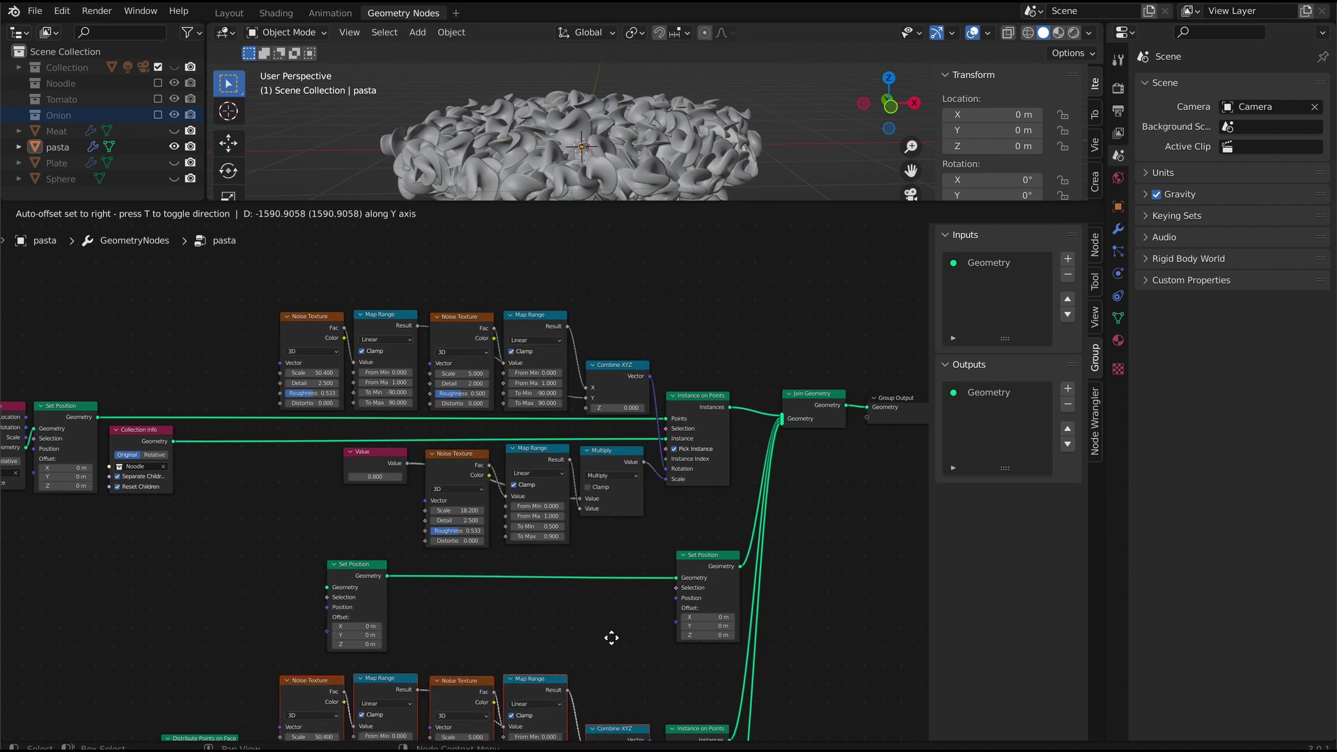
click(601, 439)
- Duplicate the rotation and scale randomization nodes again and place them around the Onion branch
middle_drag(642, 535, 670, 313)
key(shift+d)
drag(234, 379, 812, 278)
drag(776, 244, 791, 691)
middle_drag(783, 432, 799, 577)
drag(302, 435, 687, 358)
scroll(717, 582, down, 8)
scroll(718, 582, up, 3)
- Connect the Tomato branch's Combine XYZ to Rotation and Multiply to Scale, and set its X noise to scale 19.57, detail 2.5, roughness 0.533
click(845, 412)
scroll(844, 412, up, 3)
middle_drag(845, 415, 713, 536)
drag(671, 341, 719, 473)
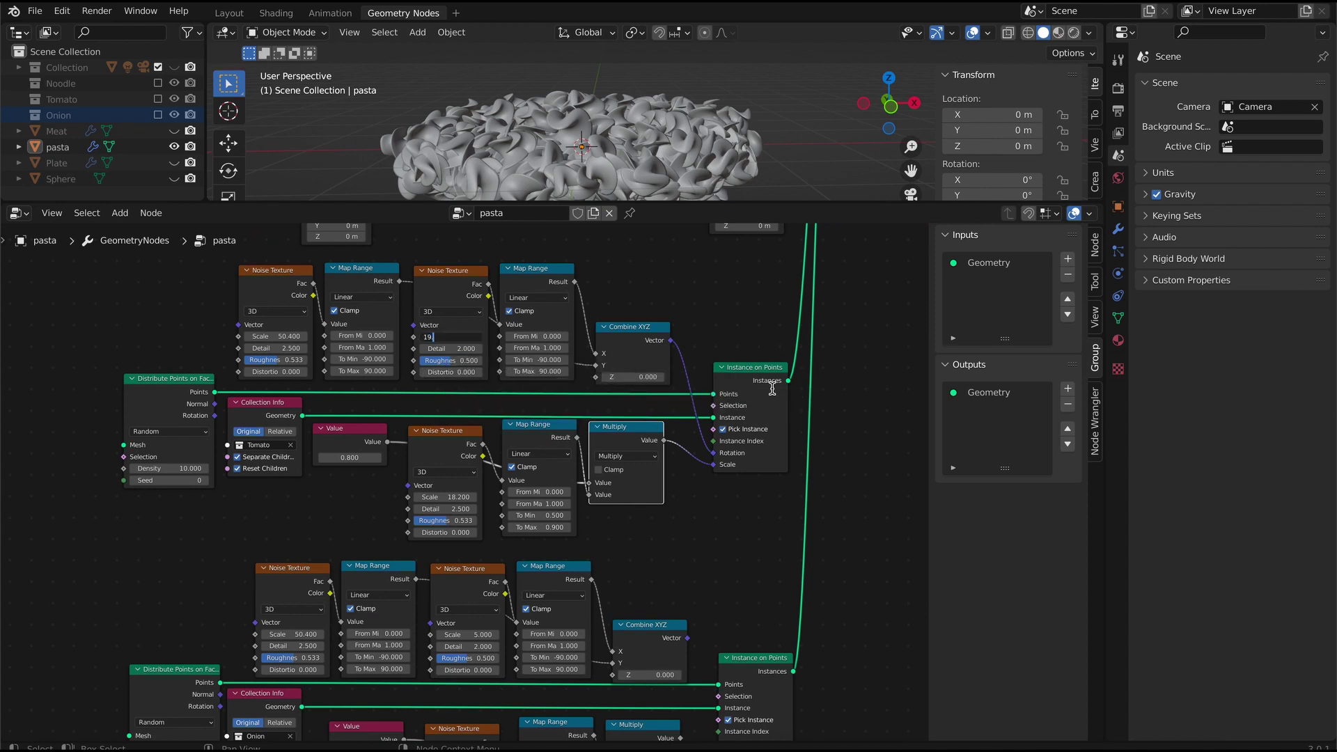
- Move the middle branch's first Set Position aside and connect a duplicate of it to both Distribute Points nodes' Mesh inputs
scroll(773, 388, down, 4)
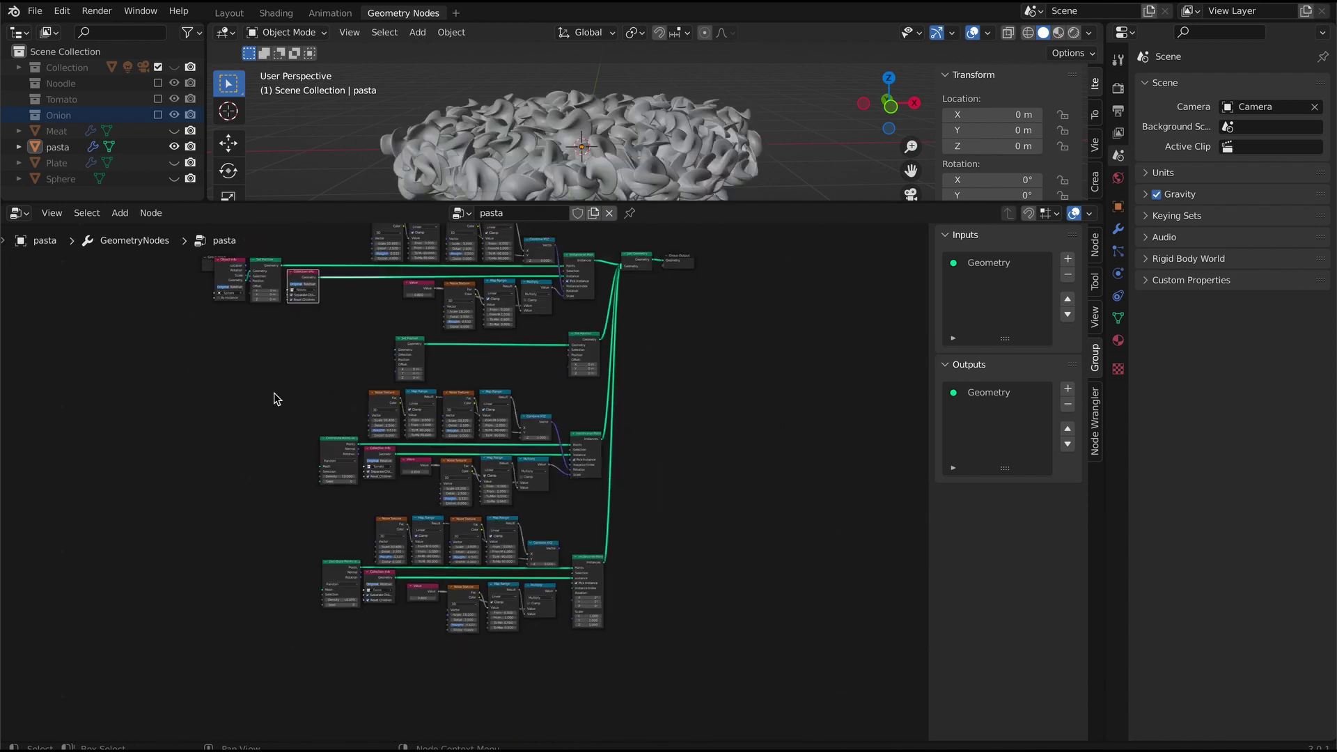
middle_drag(105, 476, 229, 468)
drag(532, 333, 342, 340)
scroll(307, 293, up, 2)
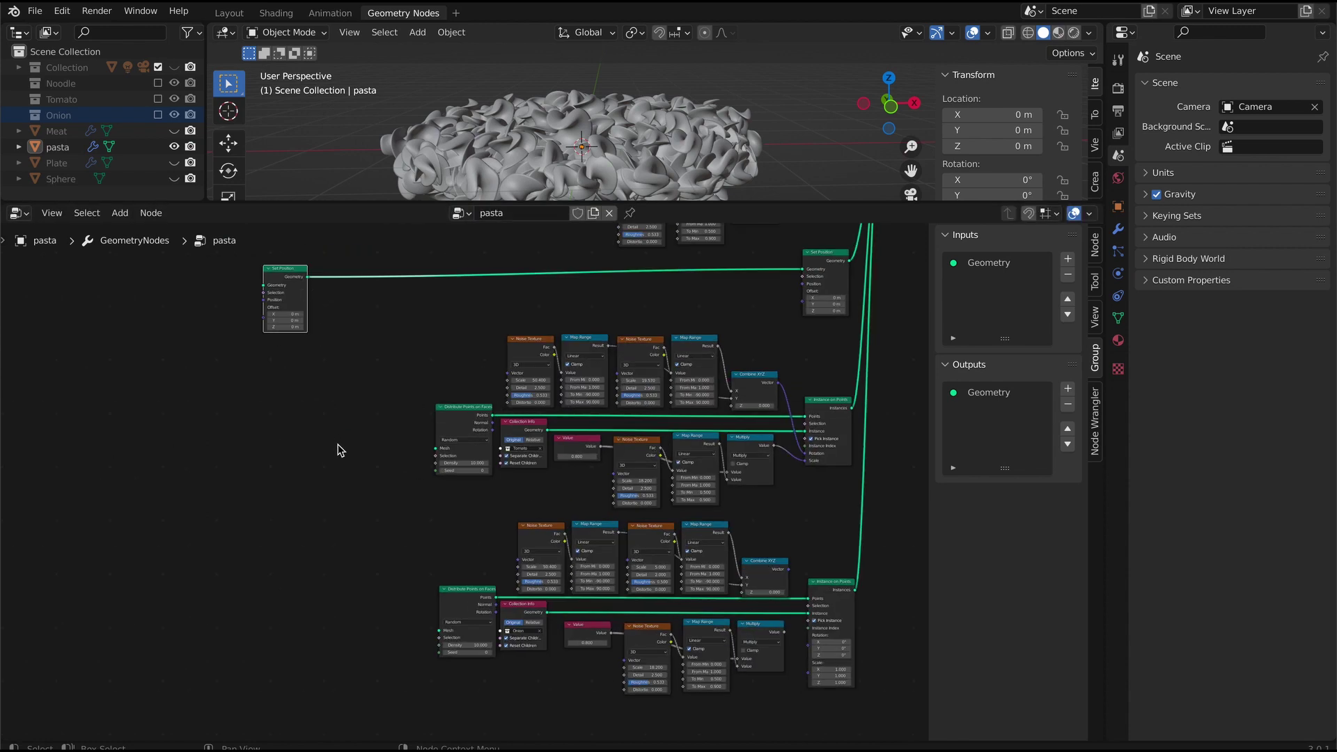
middle_drag(337, 449, 408, 438)
key(shift+d)
click(453, 590)
drag(423, 417, 506, 437)
middle_drag(413, 549, 426, 482)
scroll(426, 482, up, 1)
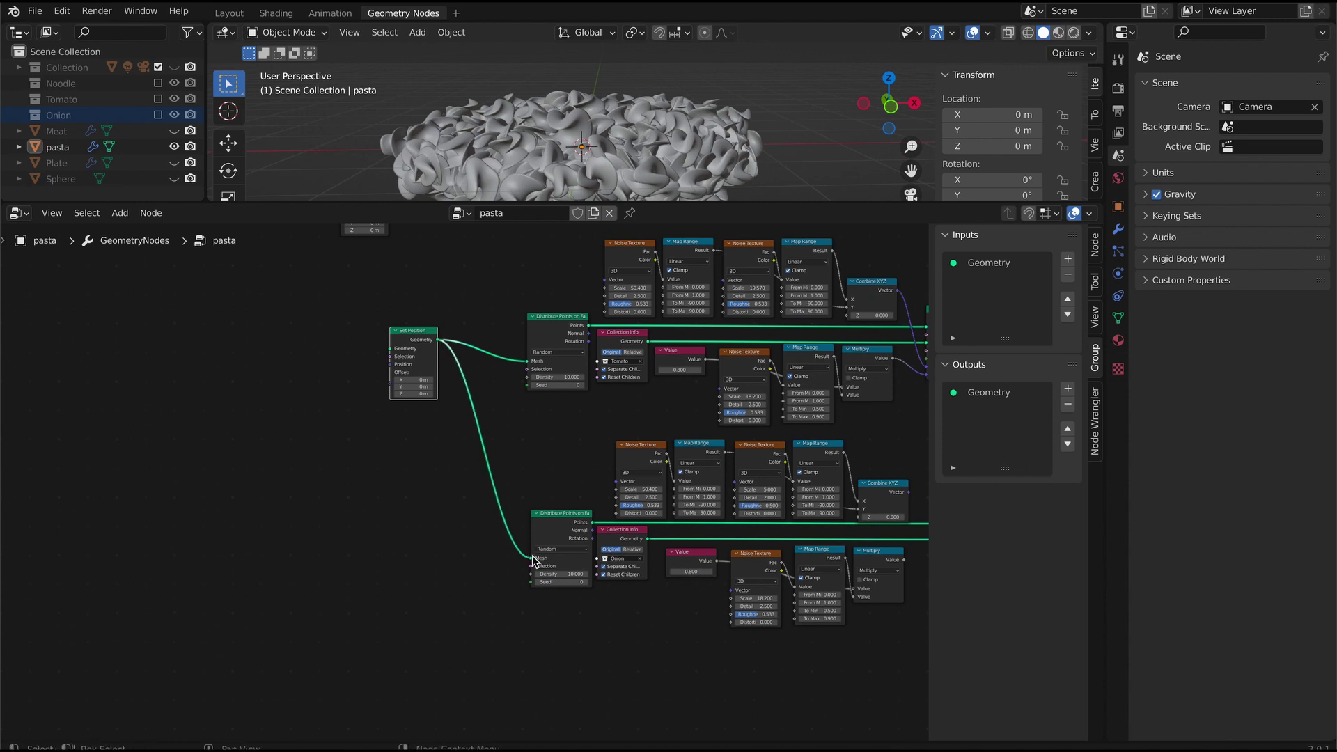
- Connect the middle branch's first Set Position geometry to the Set Position feeding the Tomato and Onion branches
middle_drag(364, 532, 514, 560)
scroll(514, 560, down, 5)
drag(509, 311, 423, 312)
scroll(423, 311, up, 2)
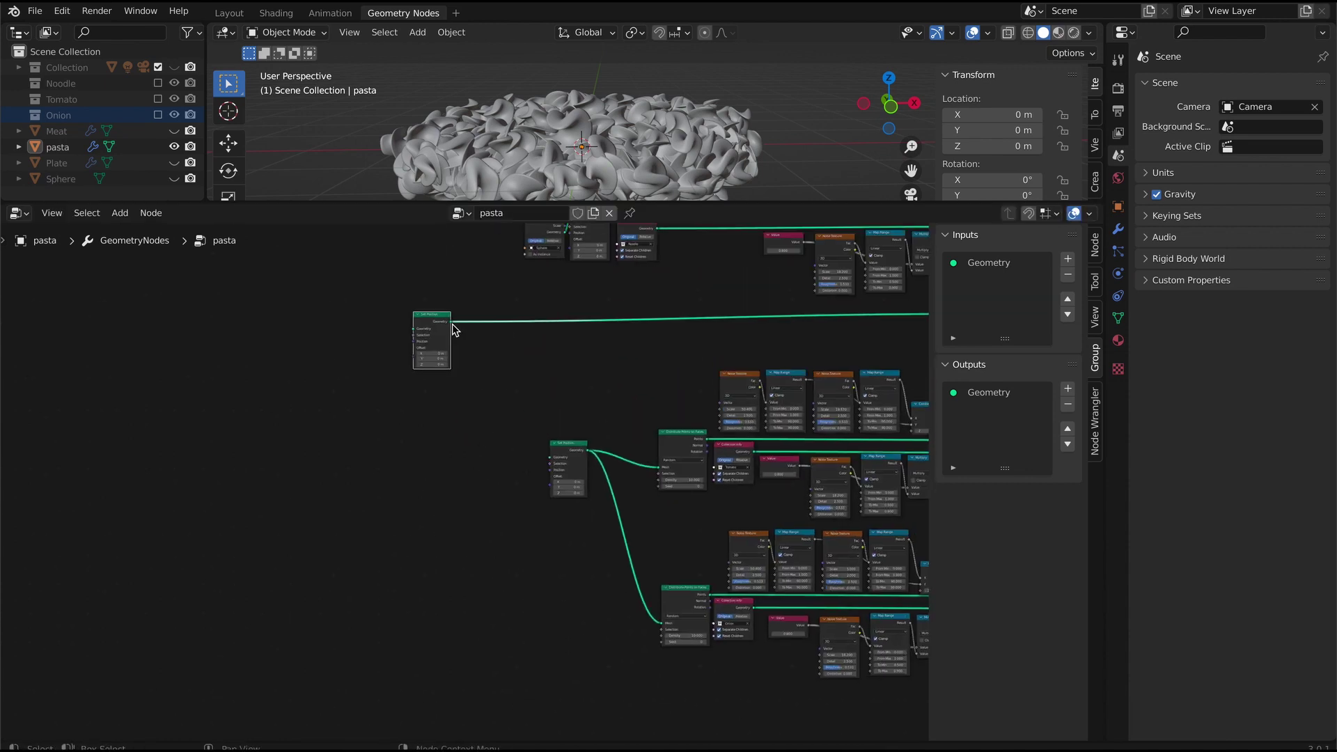
middle_drag(133, 425, 437, 498)
scroll(433, 495, down, 1)
middle_drag(561, 346, 403, 439)
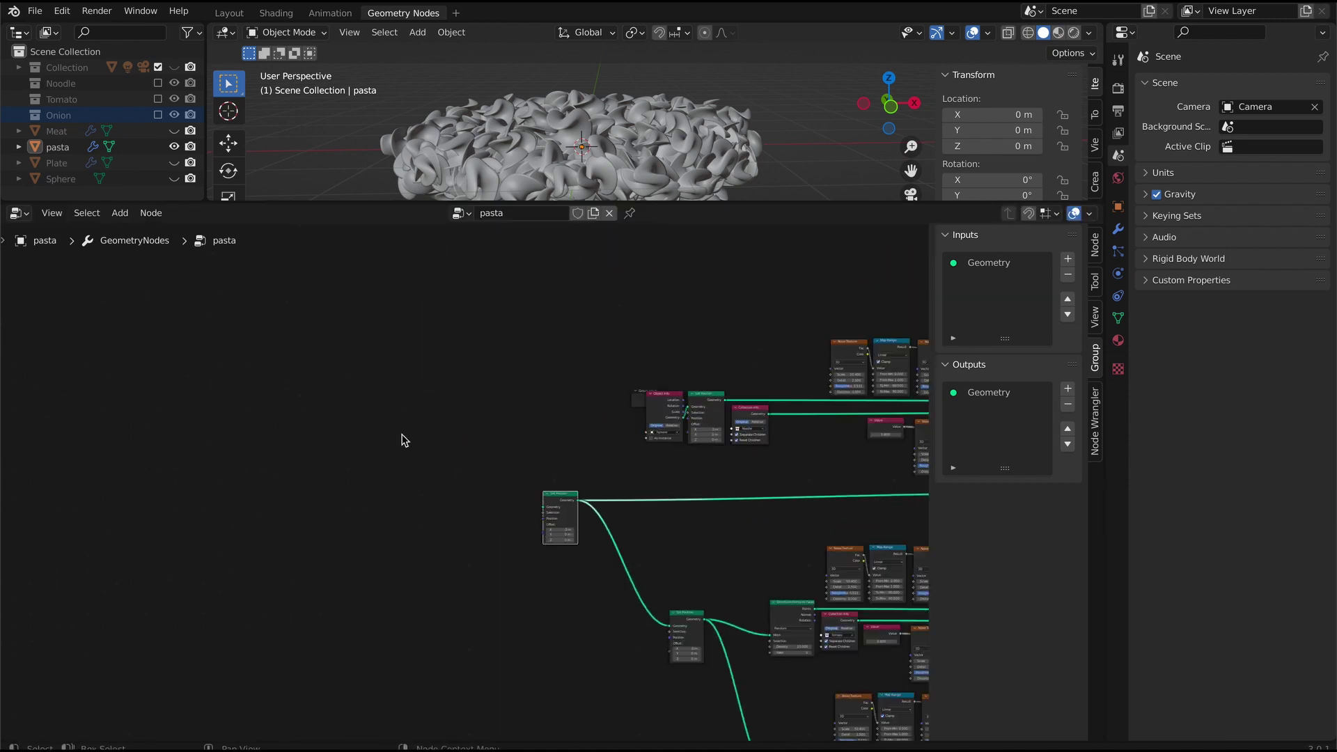
- Move the Object Info and Group Input nodes aside and connect the Sphere's geometry to the middle branch's first Set Position
scroll(431, 459, up, 3)
drag(710, 376, 404, 377)
drag(371, 402, 329, 413)
drag(433, 406, 565, 515)
- Mute the Noodle Collection Info node
click(824, 389)
key(m)
scroll(468, 509, up, 1)
click(405, 379)
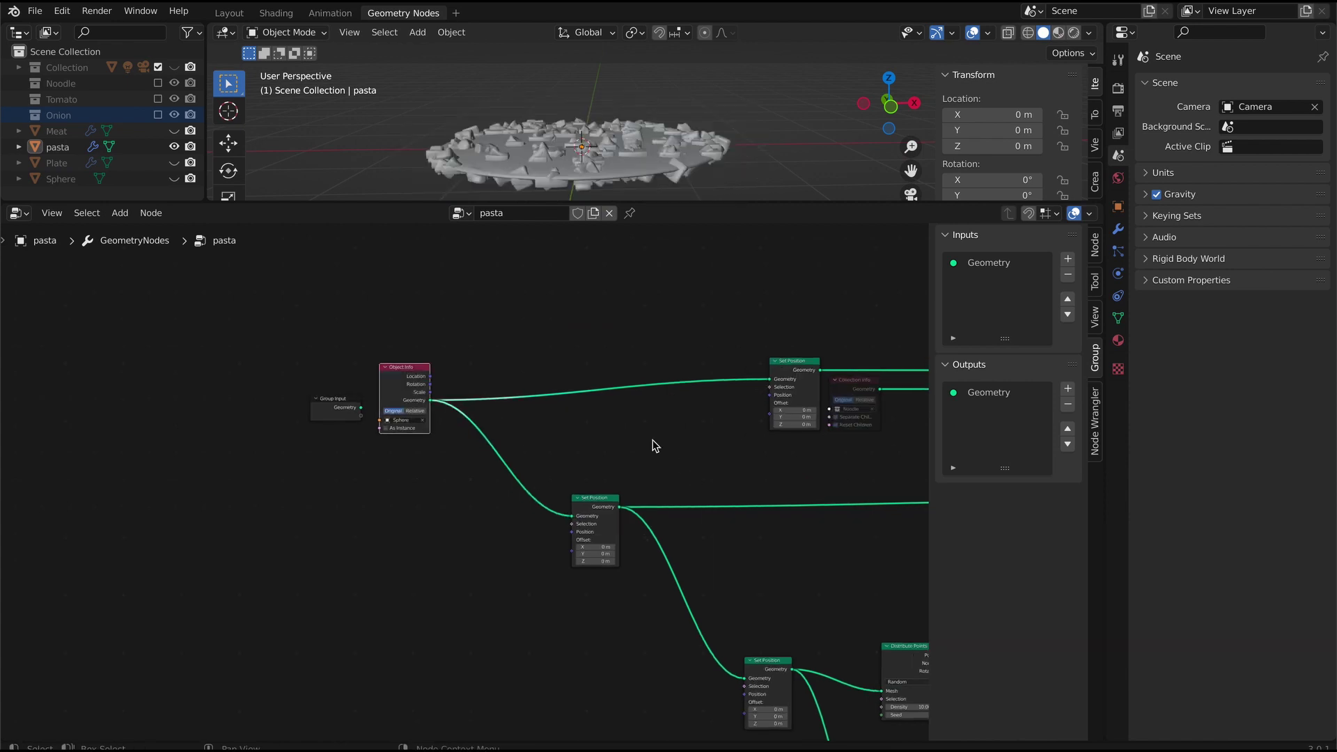
- Connect the Onion branch's Combine XYZ vector to Rotation and its Multiply value to Scale on Instance on Points
middle_drag(705, 451, 578, 430)
middle_drag(799, 515, 345, 295)
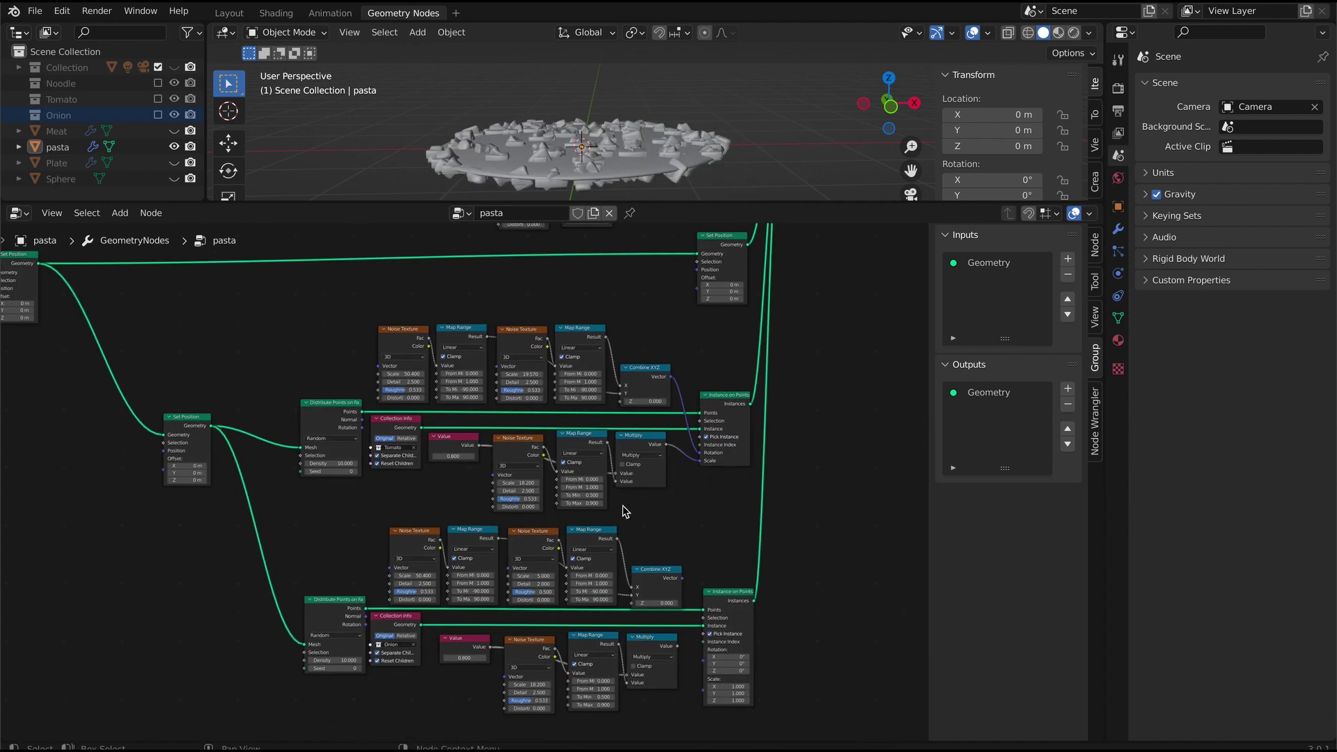
scroll(625, 512, up, 4)
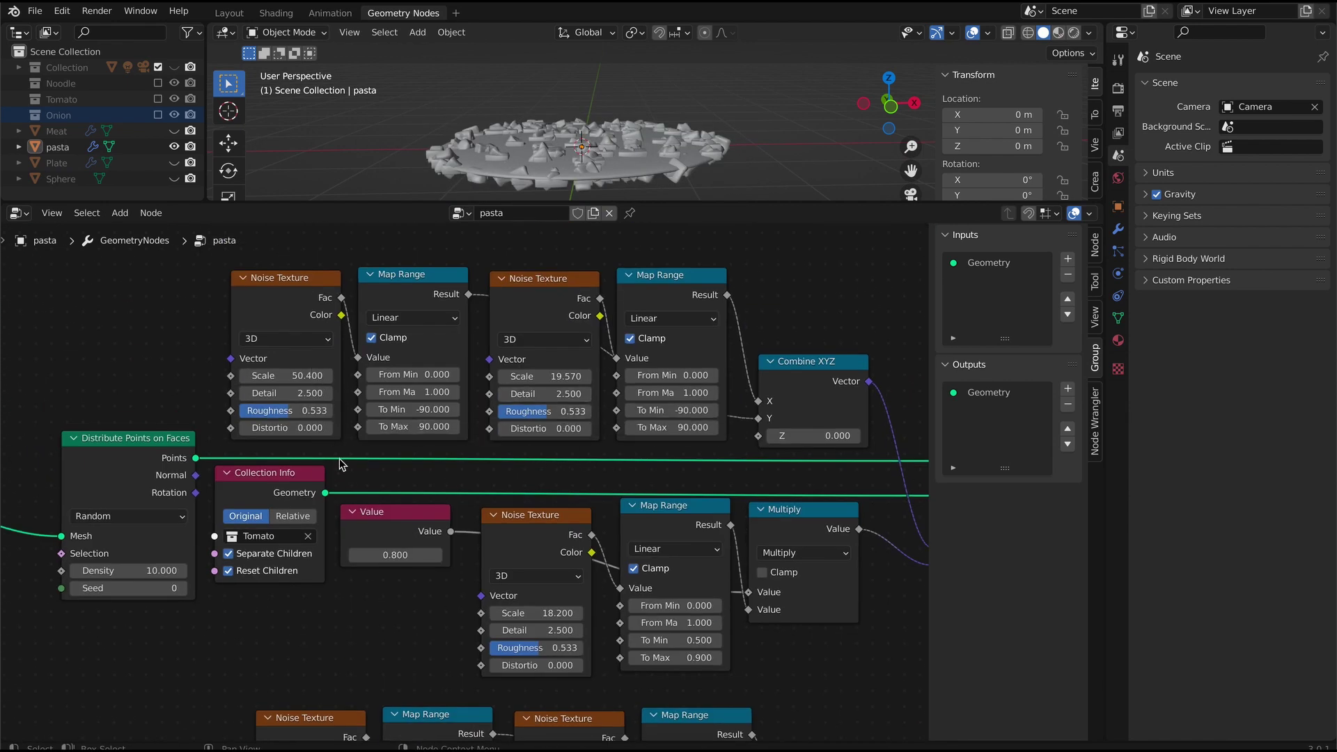
middle_drag(627, 668, 534, 305)
middle_drag(835, 483, 807, 368)
drag(778, 347, 823, 501)
drag(767, 495, 824, 520)
- Delete the Tomato branch's Value node and set its multiplier to 0.35, scale noise to 2 and Map Range minimum to 0.25
middle_drag(834, 291, 792, 494)
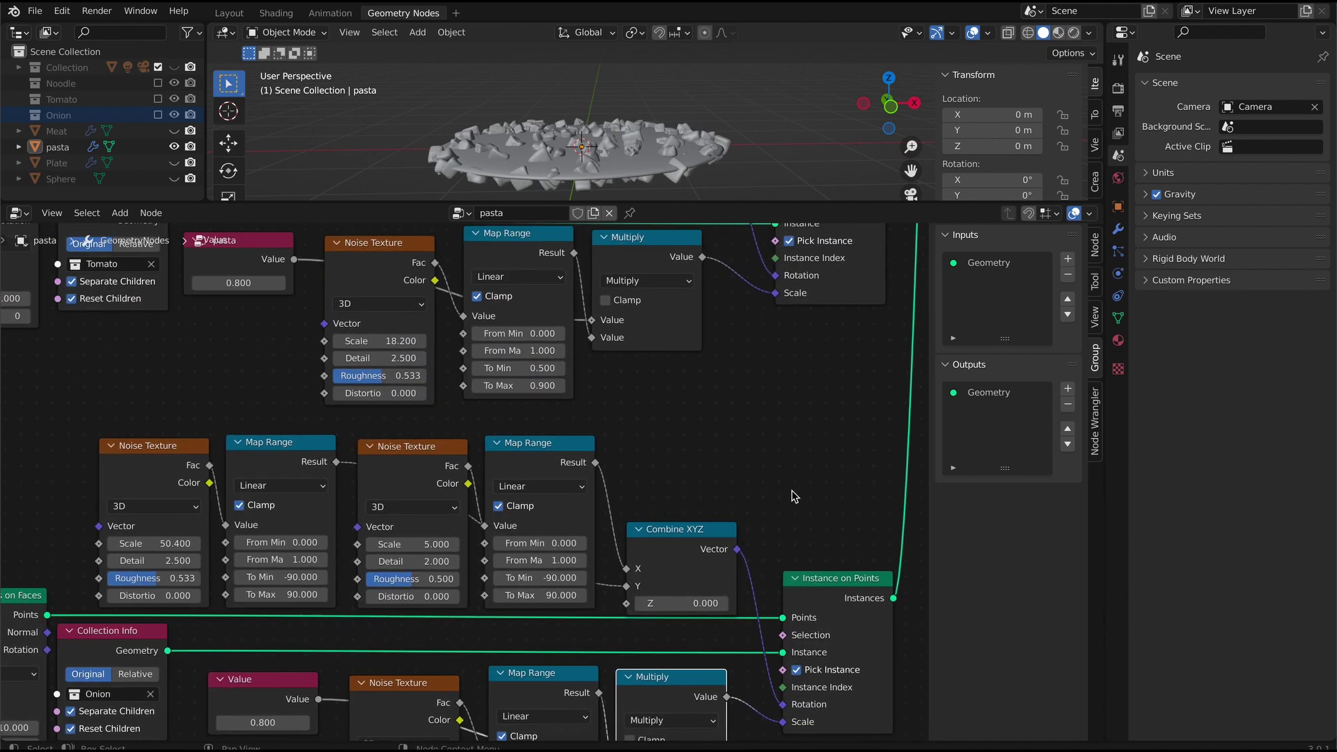
middle_drag(758, 357, 752, 537)
click(268, 443)
key(x)
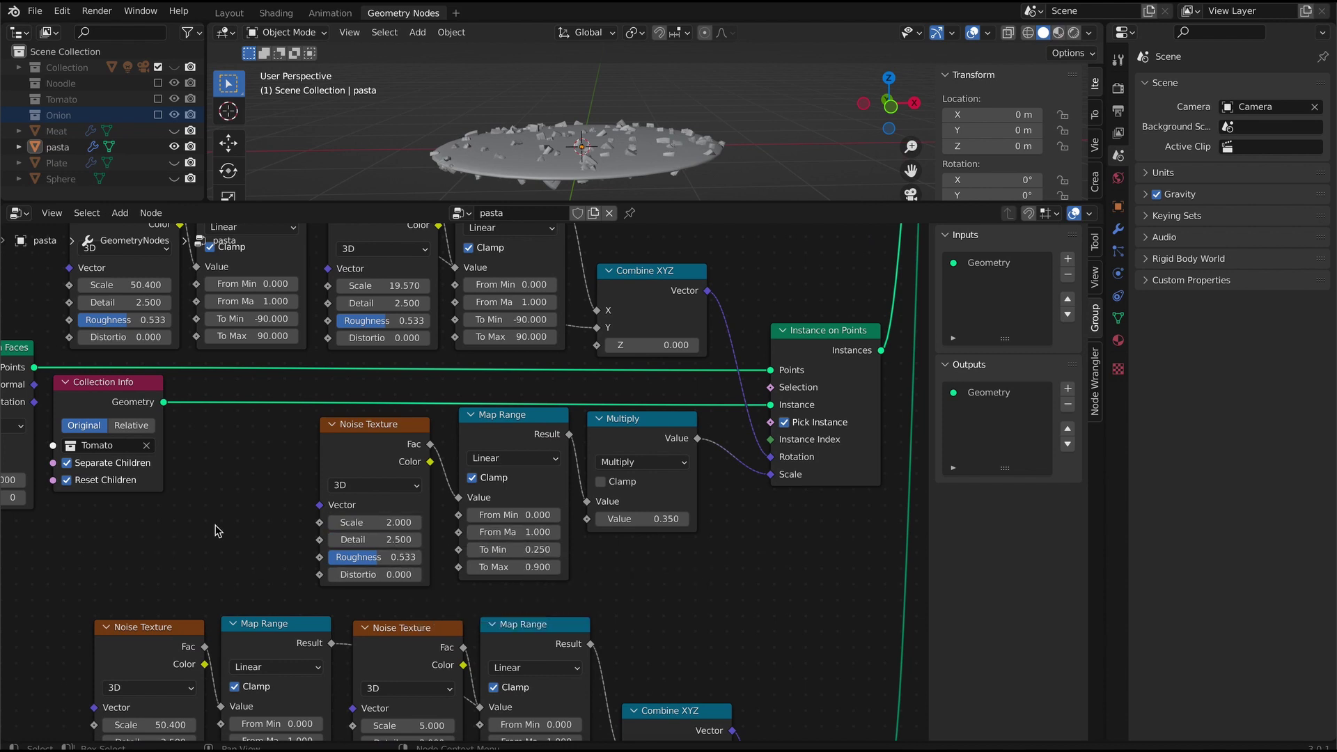
- Mute the Tomato Collection Info node and toggle muting of the Onion one off again
middle_drag(717, 630, 910, 467)
click(307, 238)
key(m)
click(298, 632)
key(m)
key(m)
- Delete the Value node from the Onion branch
middle_drag(480, 613, 303, 470)
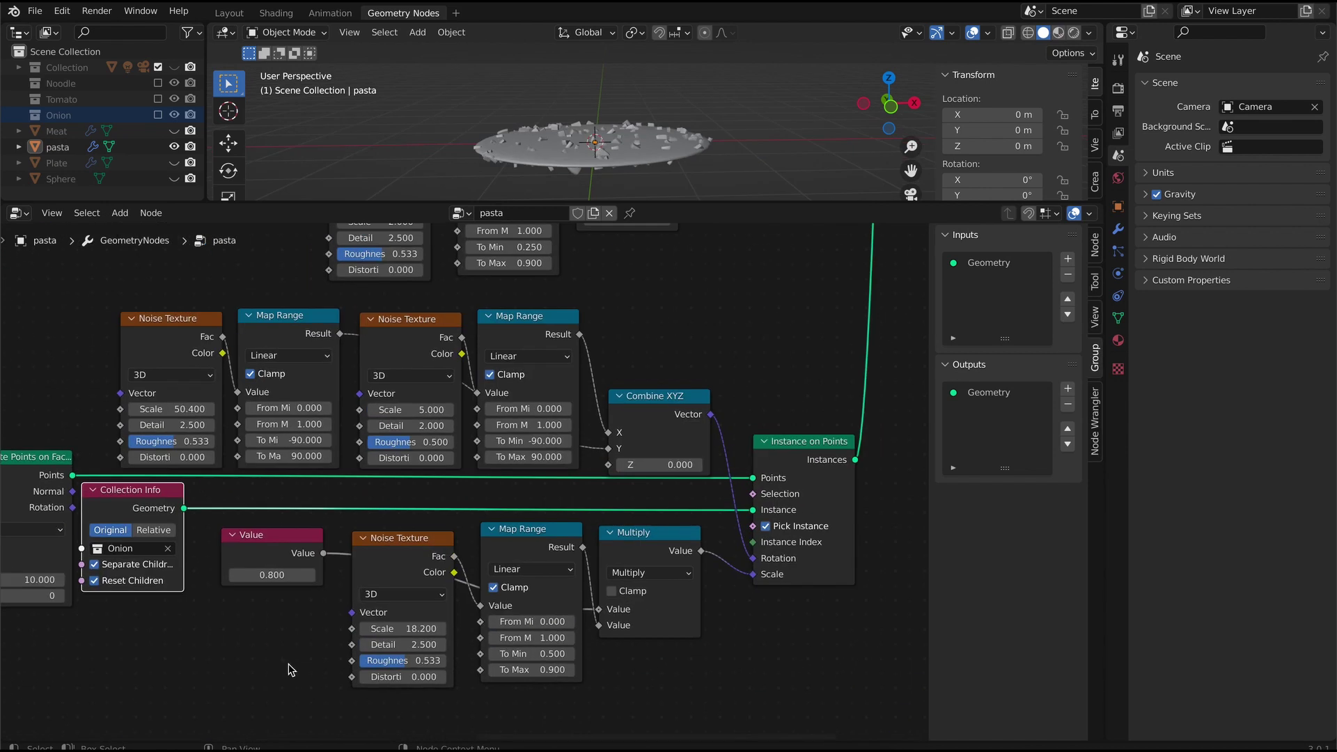
click(275, 554)
key(x)
- Set the Onion branch's X rotation noise to scale 19.57, detail 2.5 and roughness 0.533
middle_drag(304, 668, 281, 659)
middle_drag(283, 571, 414, 738)
scroll(400, 450, up, 1)
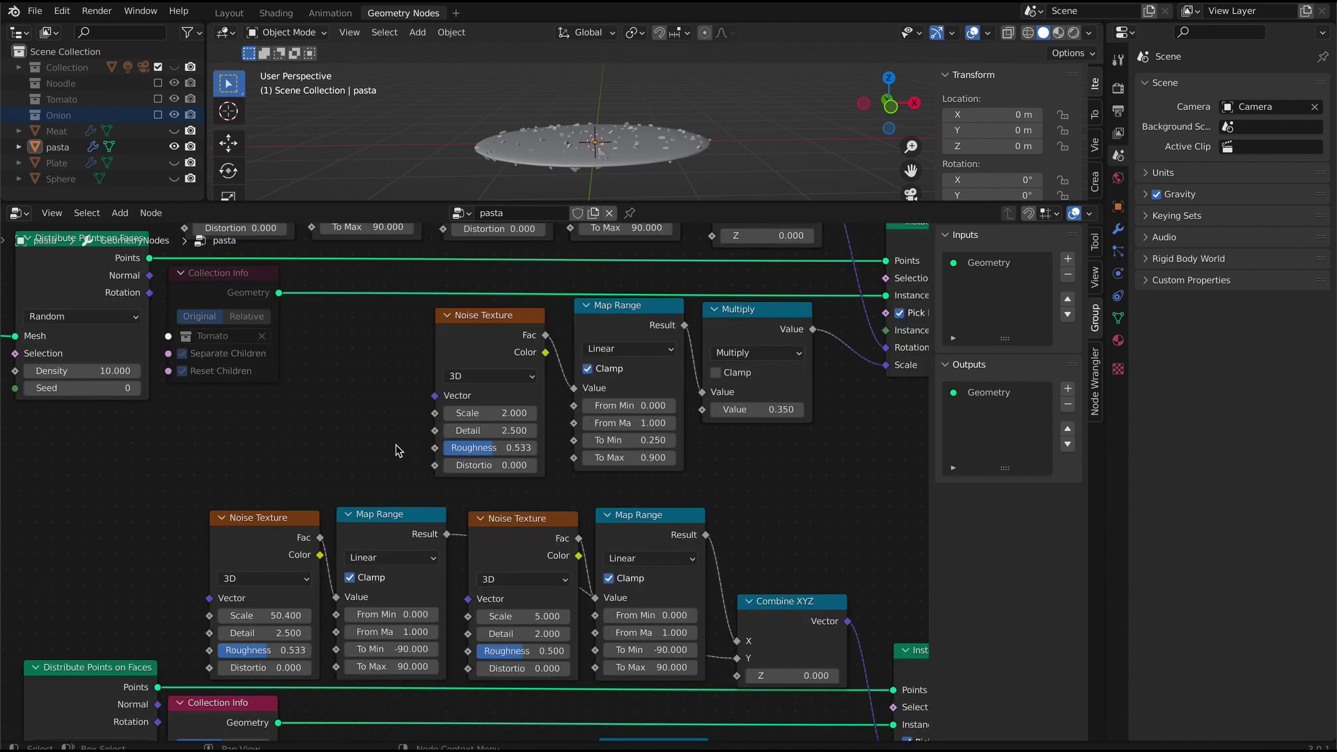
middle_drag(400, 450, 372, 296)
double_click(493, 463)
text(19.570)
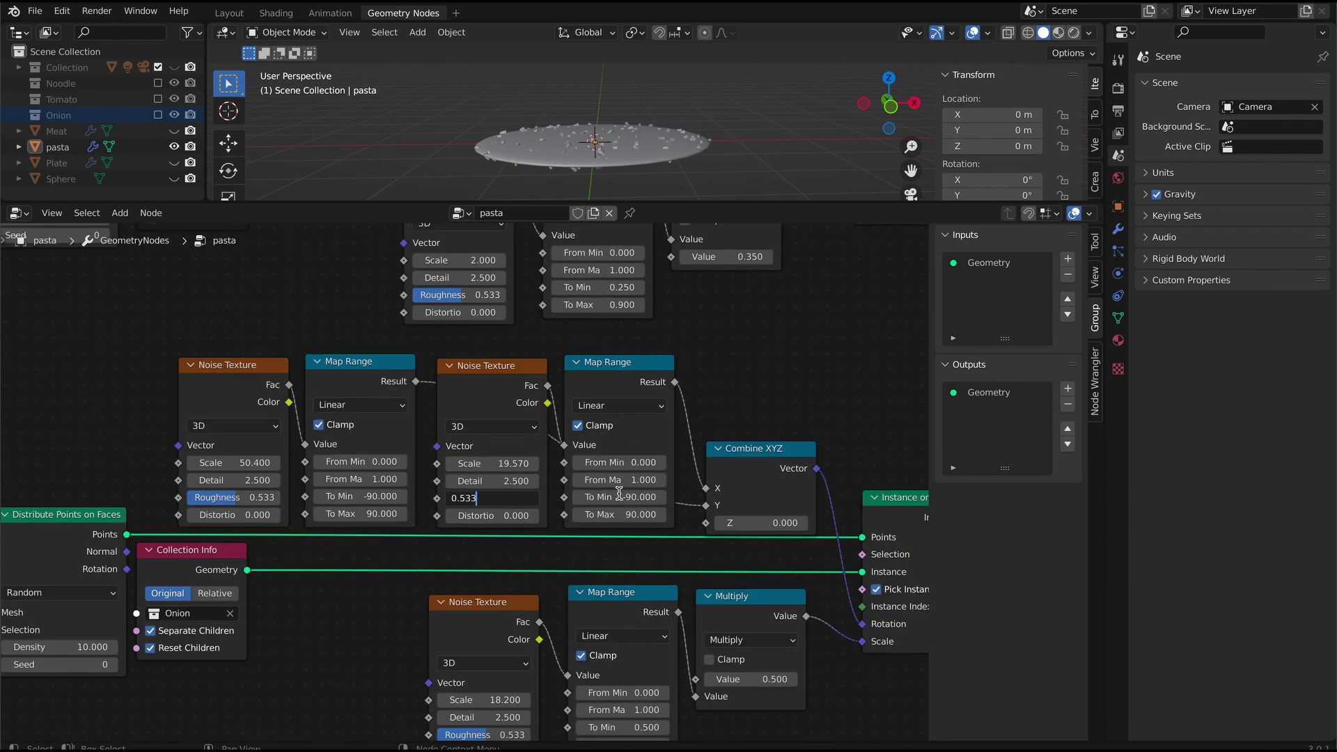
- Set the Onion branch's scale multiplier to 0.25, Map Range maximum to 1.5 and noise scale to 2
middle_drag(817, 731, 772, 586)
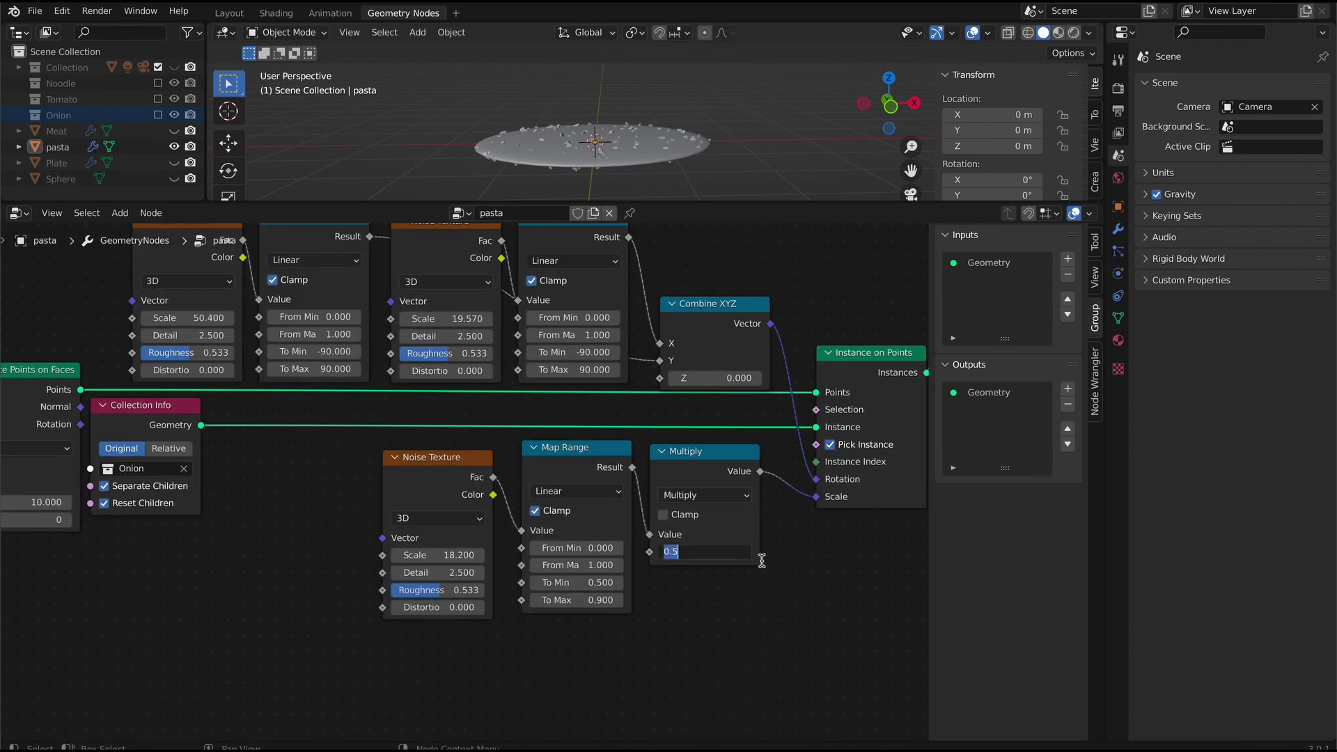
scroll(650, 126, up, 2)
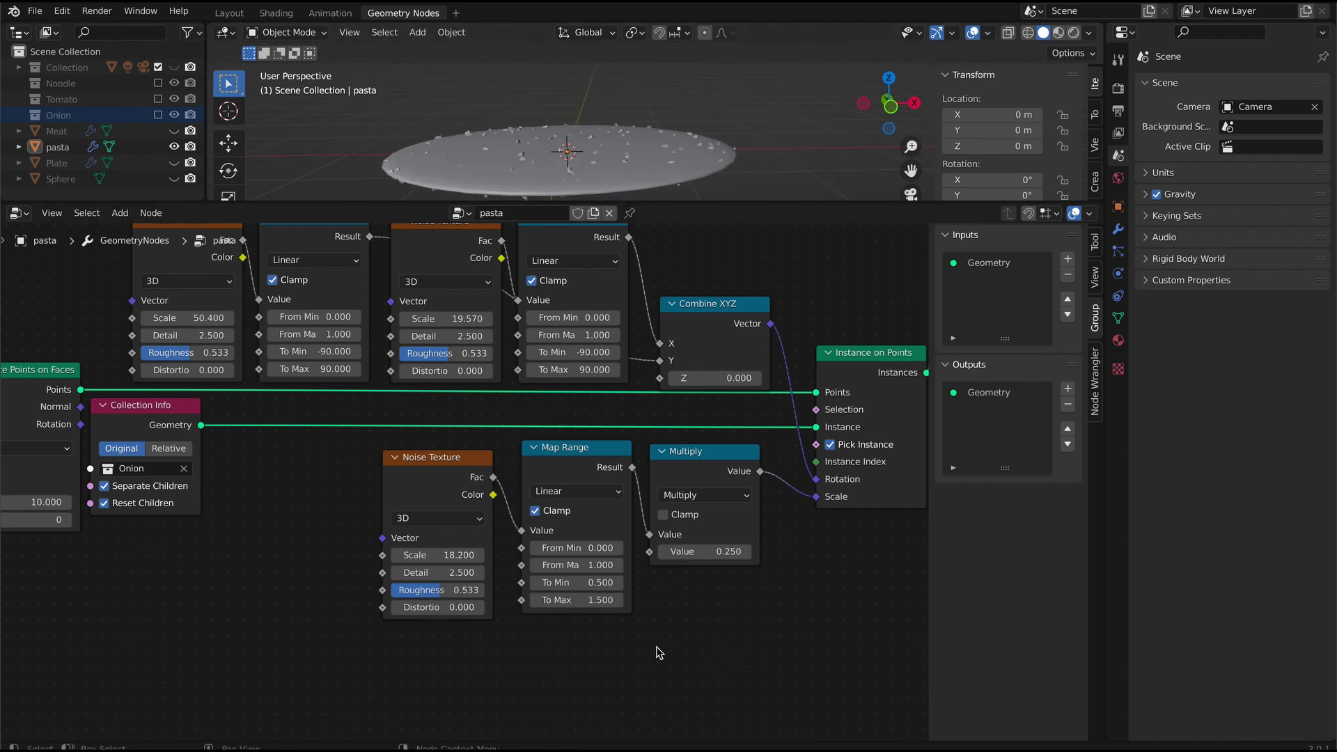
middle_drag(710, 432, 707, 529)
middle_drag(573, 680, 594, 628)
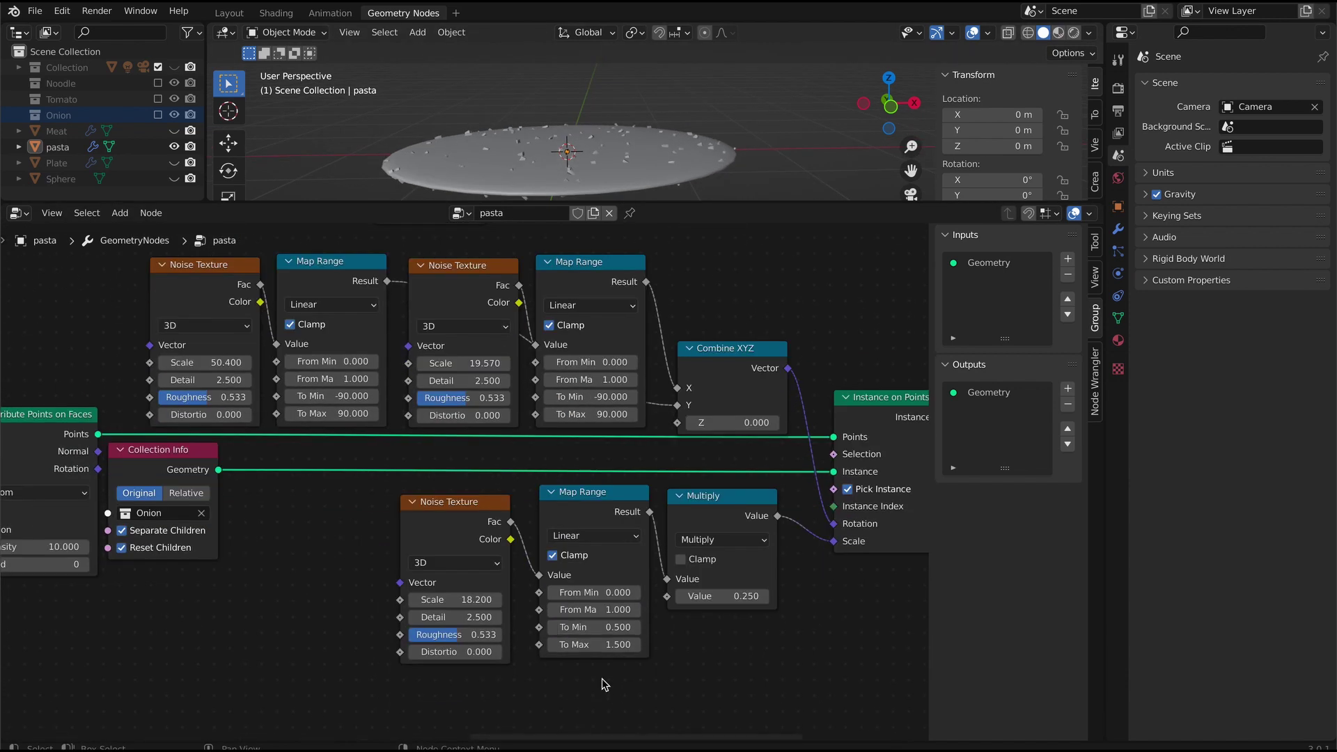
text(2)
key(Return)
- Unmute the Tomato Collection Info, set its scale Map Range maximum to 1, and set the Onion multiplier to 0.2
middle_drag(518, 378, 564, 460)
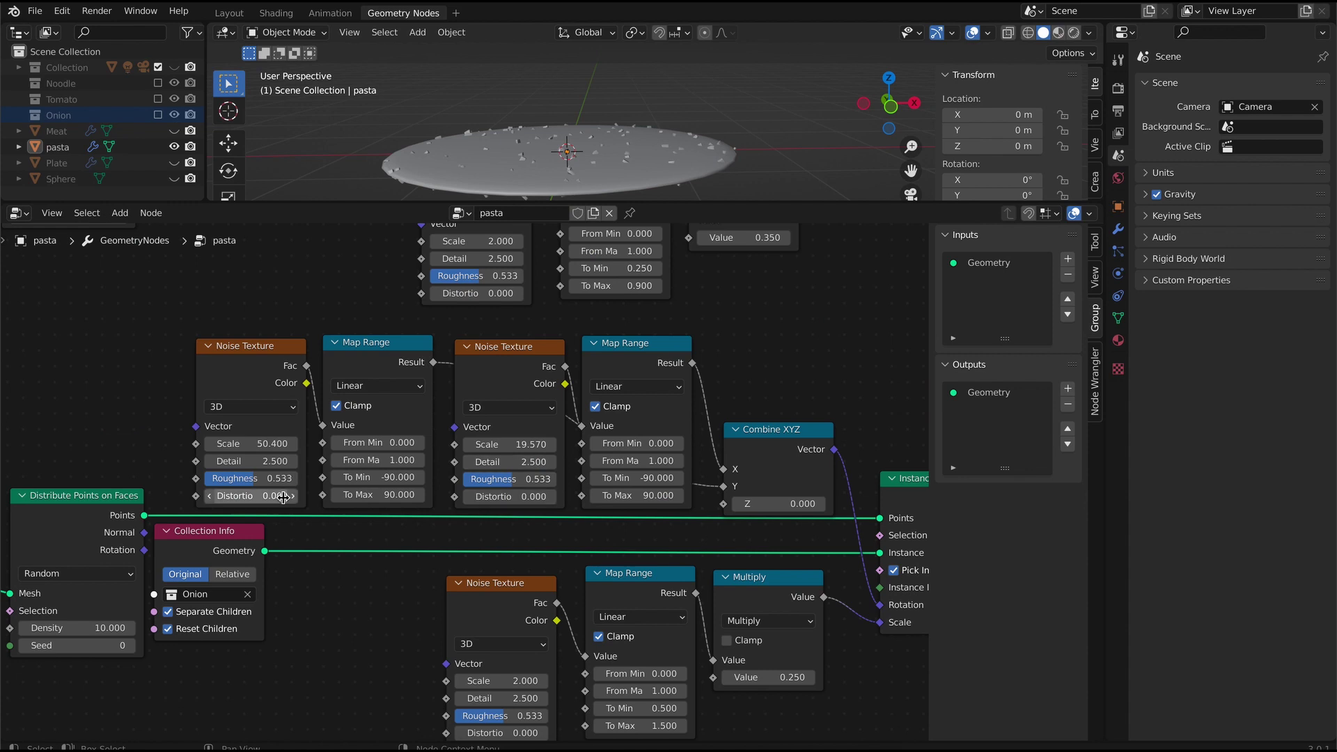
middle_drag(282, 496, 245, 709)
scroll(816, 529, down, 2)
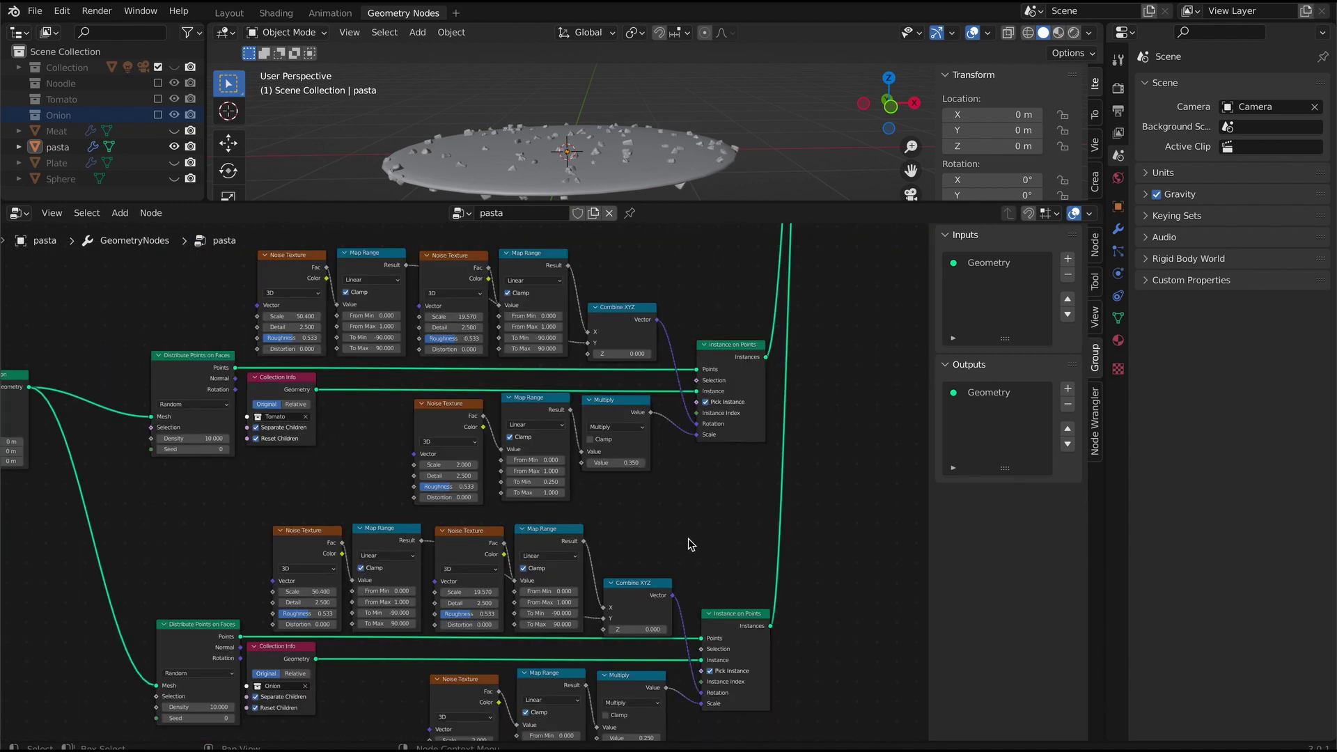
- Add a Vector Math node set to Multiply and connect it to the Offset of the noodle branch's Set Position
scroll(683, 538, down, 2)
middle_drag(677, 535, 279, 297)
click(120, 214)
mouse_move(157, 492)
click(293, 541)
scroll(162, 447, up, 4)
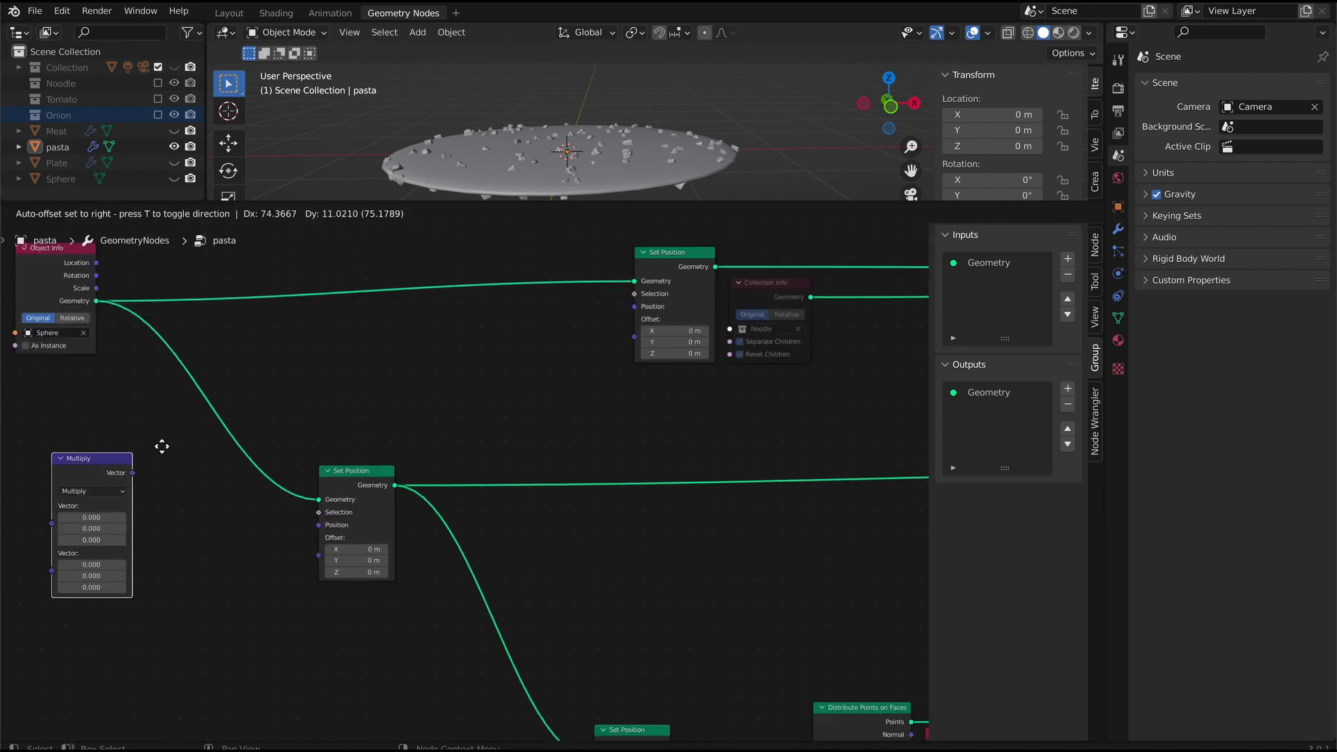
click(581, 296)
drag(553, 318, 634, 337)
- Add a Combine XYZ node feeding the Multiply's first vector, and move the lower Set Position clear of it
click(118, 215)
click(134, 236)
text(co)
click(221, 345)
click(460, 425)
drag(377, 468, 183, 572)
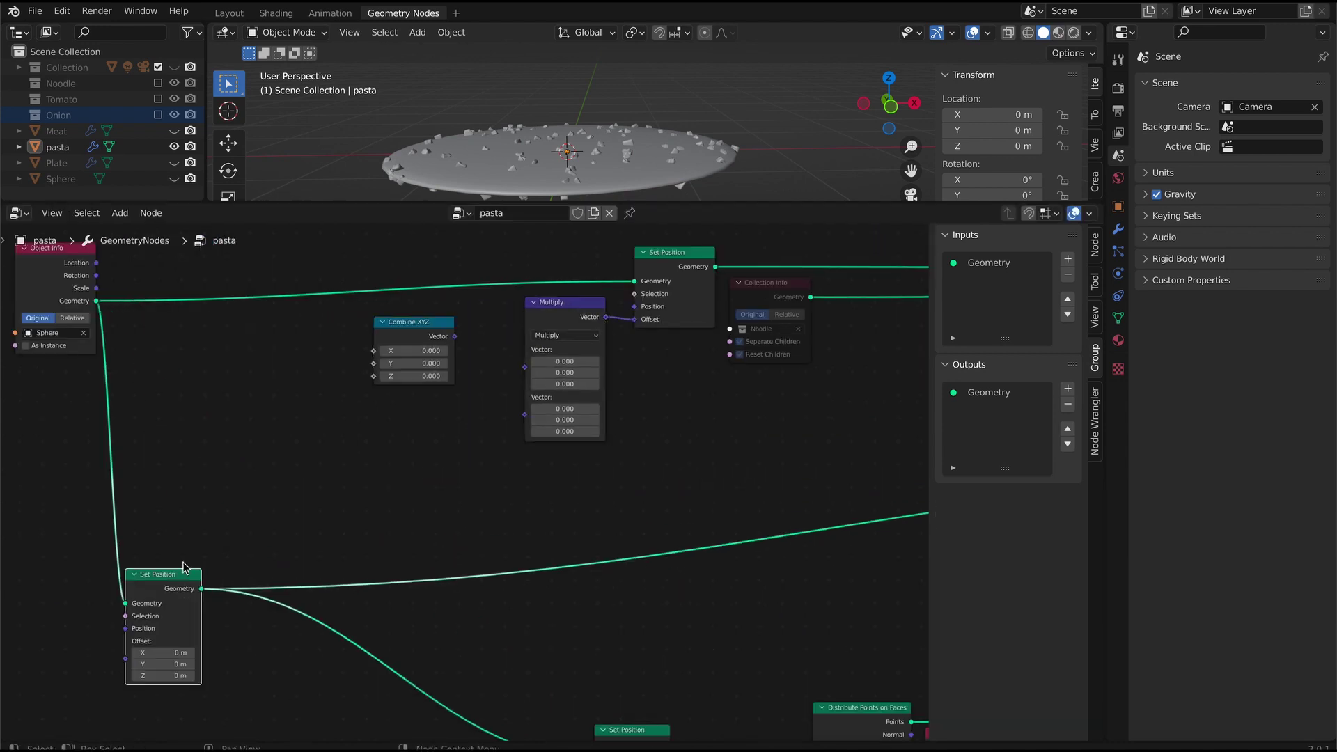
drag(509, 377, 524, 367)
- Unmute the Noodle Collection Info and connect a Value node of 0.2 to the Multiply's second vector
click(794, 301)
key(m)
click(119, 214)
click(134, 235)
text(val)
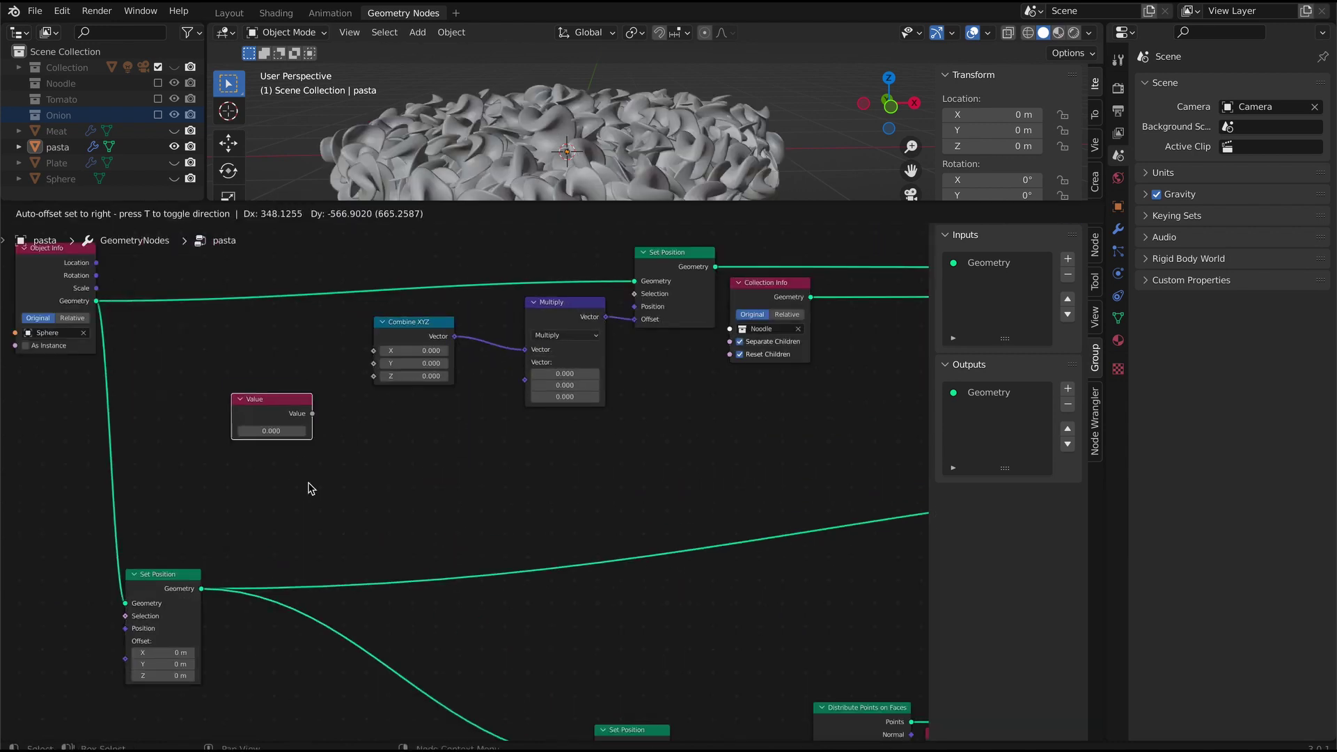
click(368, 509)
click(330, 450)
drag(334, 419, 418, 405)
middle_drag(411, 445, 567, 448)
- Add a Map Range node and a Separate RGB node ahead of the Combine XYZ
click(120, 214)
click(134, 236)
text(map)
click(306, 364)
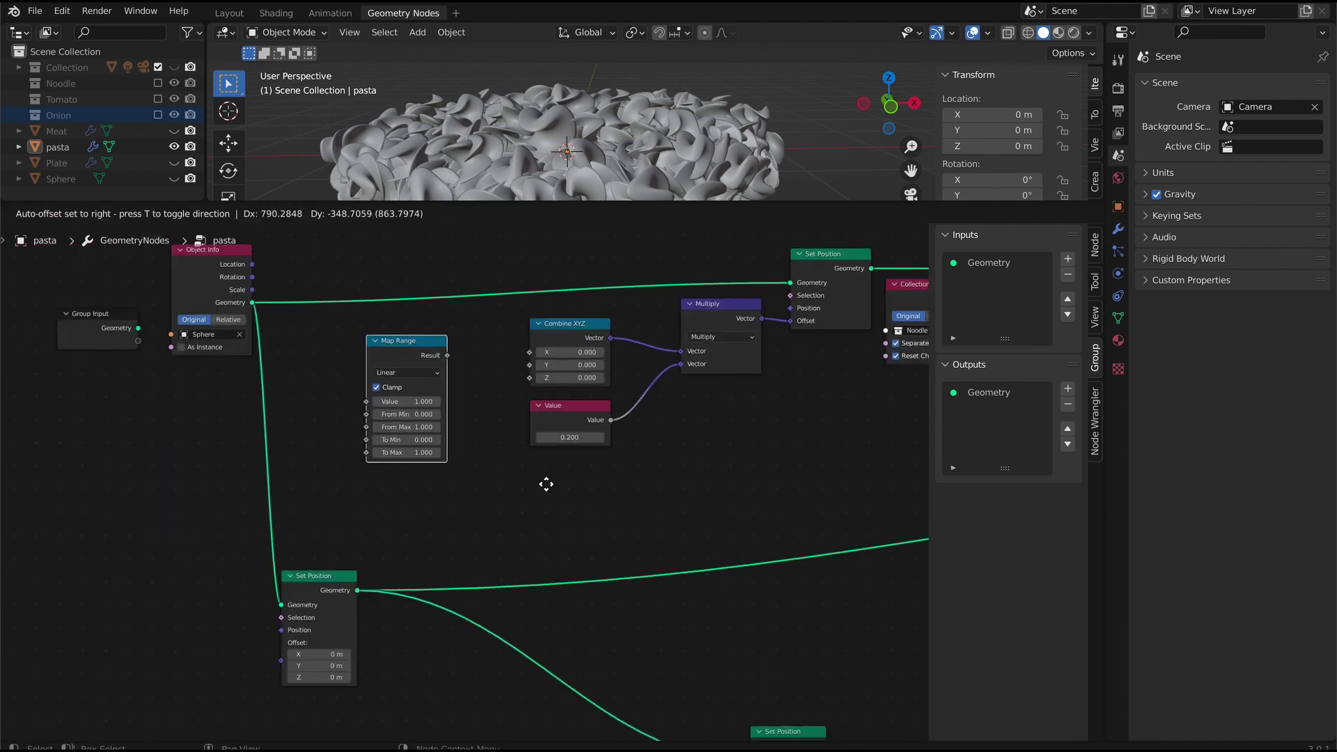
click(546, 484)
scroll(460, 446, down, 3)
scroll(226, 514, up, 1)
click(120, 214)
click(133, 236)
text(sep)
click(258, 453)
- Add a Noise Texture and wire its Color through Separate RGB's R and the Map Range into Combine XYZ's X
click(120, 214)
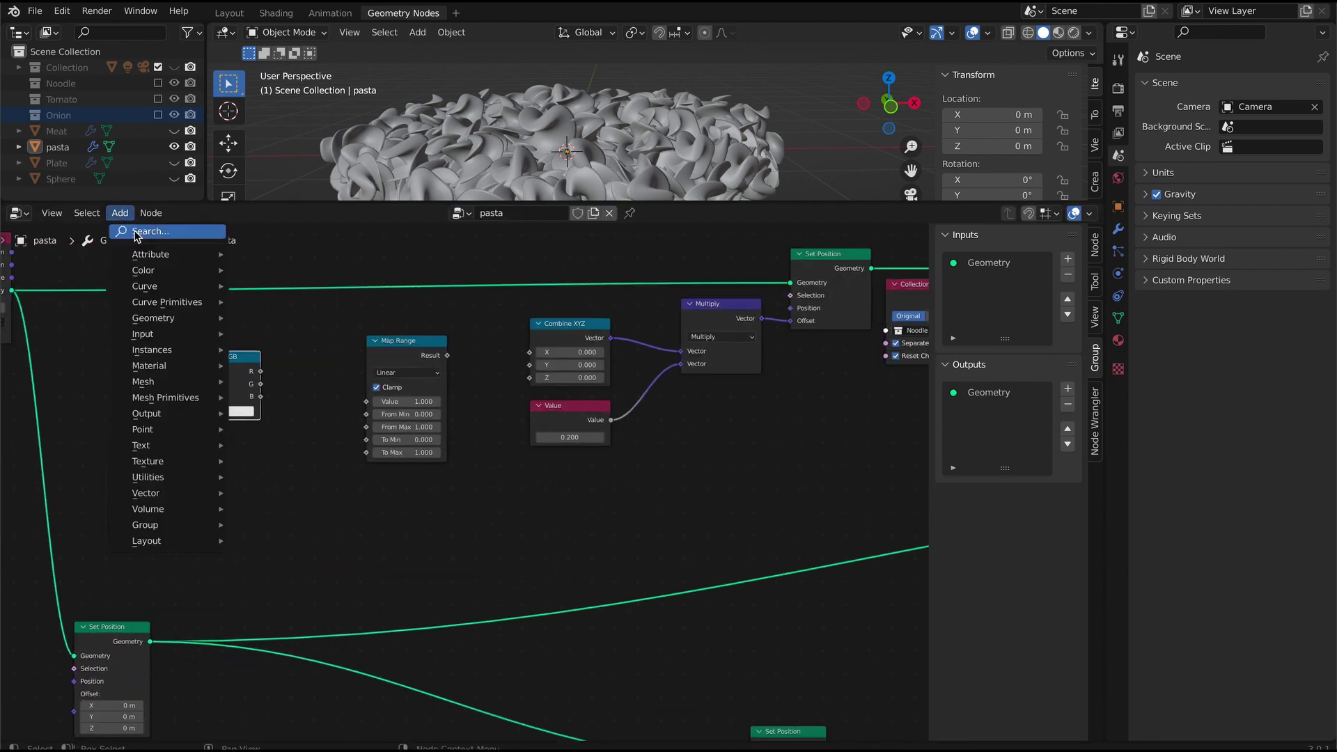
click(134, 234)
click(155, 403)
drag(448, 356, 530, 352)
drag(434, 340, 491, 320)
drag(261, 372, 425, 380)
drag(240, 357, 375, 321)
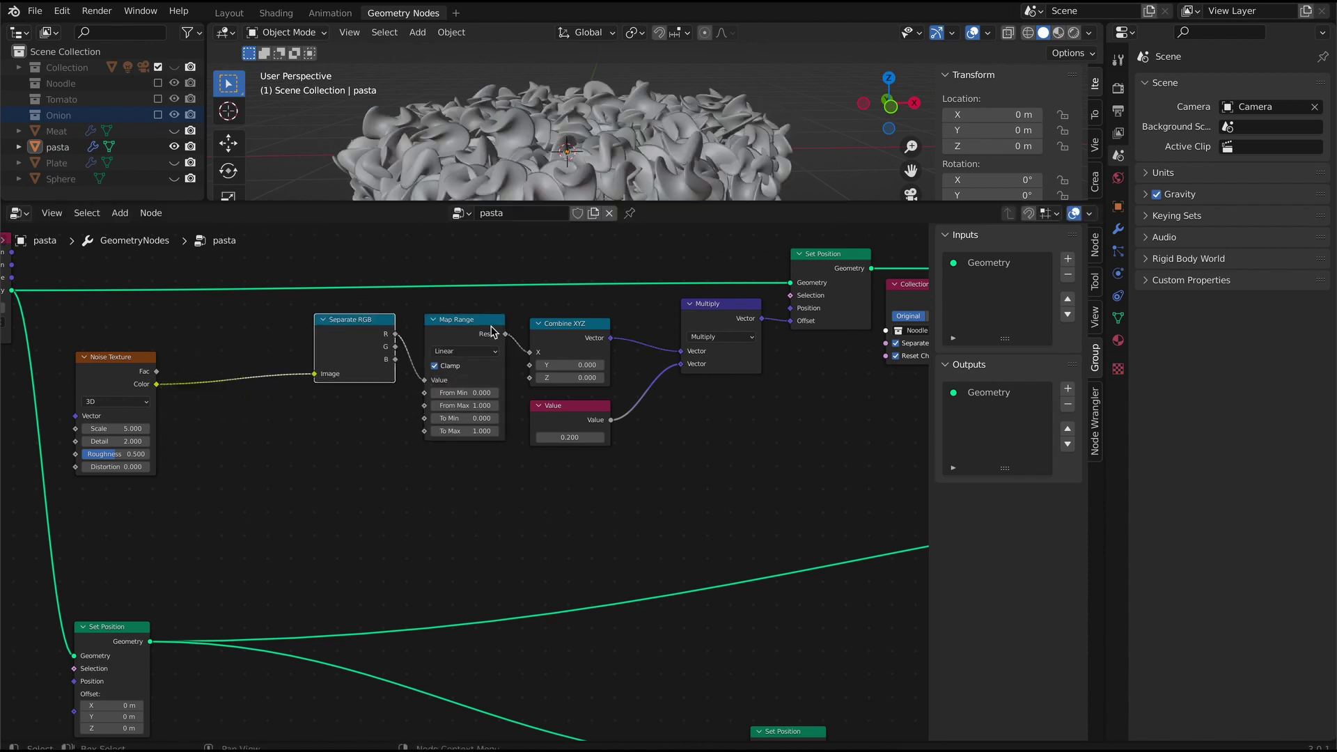
- Duplicate the Map Range twice for Combine XYZ's Y and Z, then set the original's To Min to -1 and collapse it
key(shift+d)
drag(385, 434, 530, 365)
key(shift+d)
drag(237, 463, 528, 380)
double_click(464, 418)
text(-1)
key(Return)
key(h)
- Connect Separate RGB's G and B to the duplicated Map Ranges, set their To Min to -1 and collapse them
drag(343, 421, 459, 366)
drag(395, 347, 419, 426)
double_click(460, 465)
drag(204, 450, 480, 382)
drag(395, 359, 433, 440)
double_click(473, 478)
text(-1)
key(Return)
key(h)
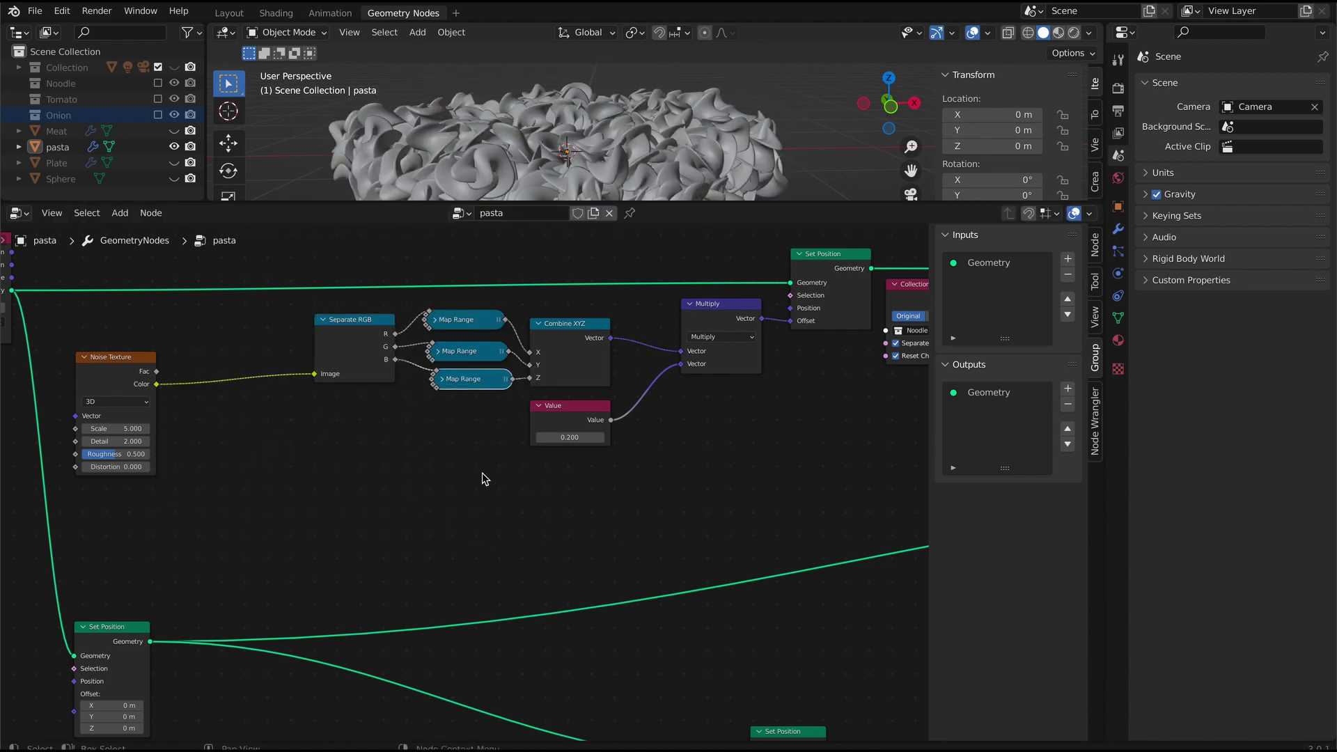
- Move the Noise Texture beside the Separate RGB and shift the lower Set Position farther along its link
drag(119, 357, 262, 332)
scroll(263, 334, down, 4)
scroll(460, 535, up, 2)
scroll(459, 534, down, 4)
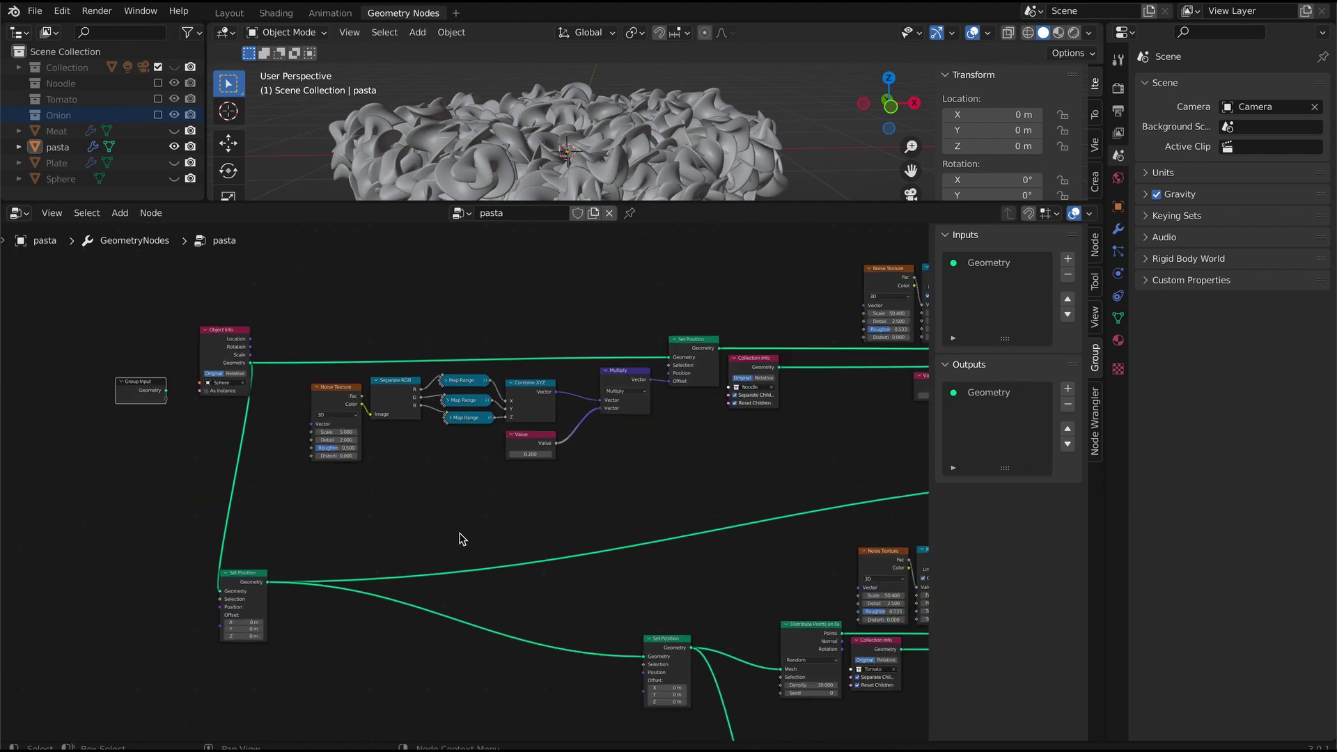
scroll(446, 540, up, 1)
middle_drag(425, 541, 609, 512)
drag(413, 545, 556, 531)
click(119, 213)
click(128, 232)
text(re)
scroll(188, 263, down, 20)
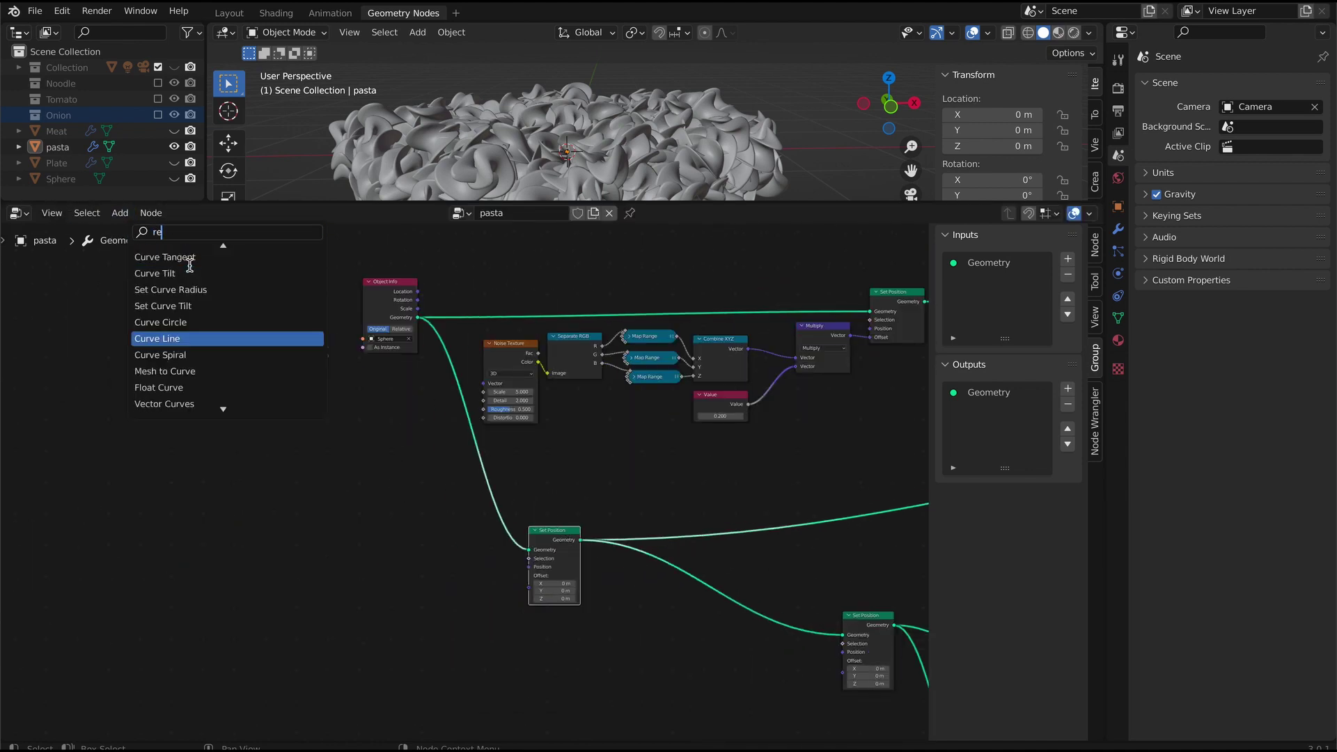
click(337, 492)
scroll(334, 490, up, 3)
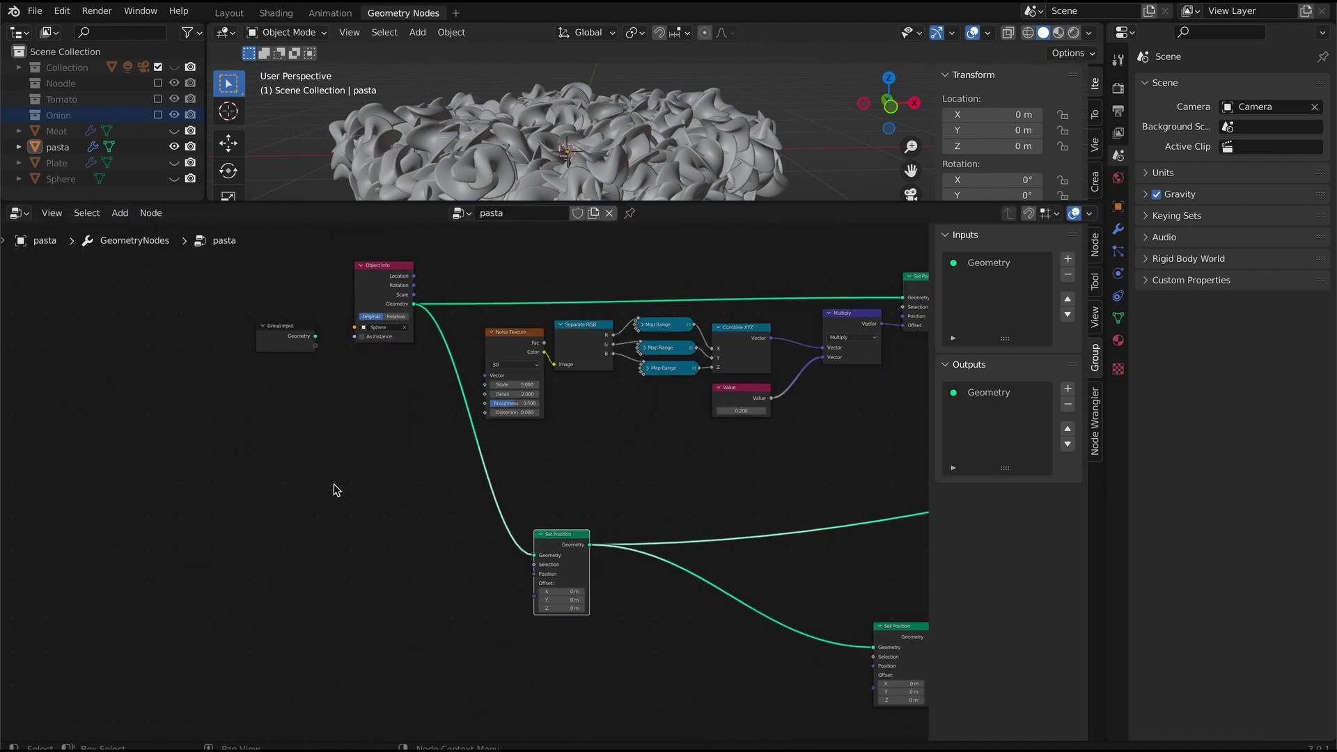
- Insert a Realize Instances node between the Sphere Object Info and the lower Set Position, spacing the nodes apart
click(120, 213)
mouse_move(149, 350)
click(292, 382)
click(496, 477)
scroll(529, 501, down, 5)
drag(589, 527, 757, 526)
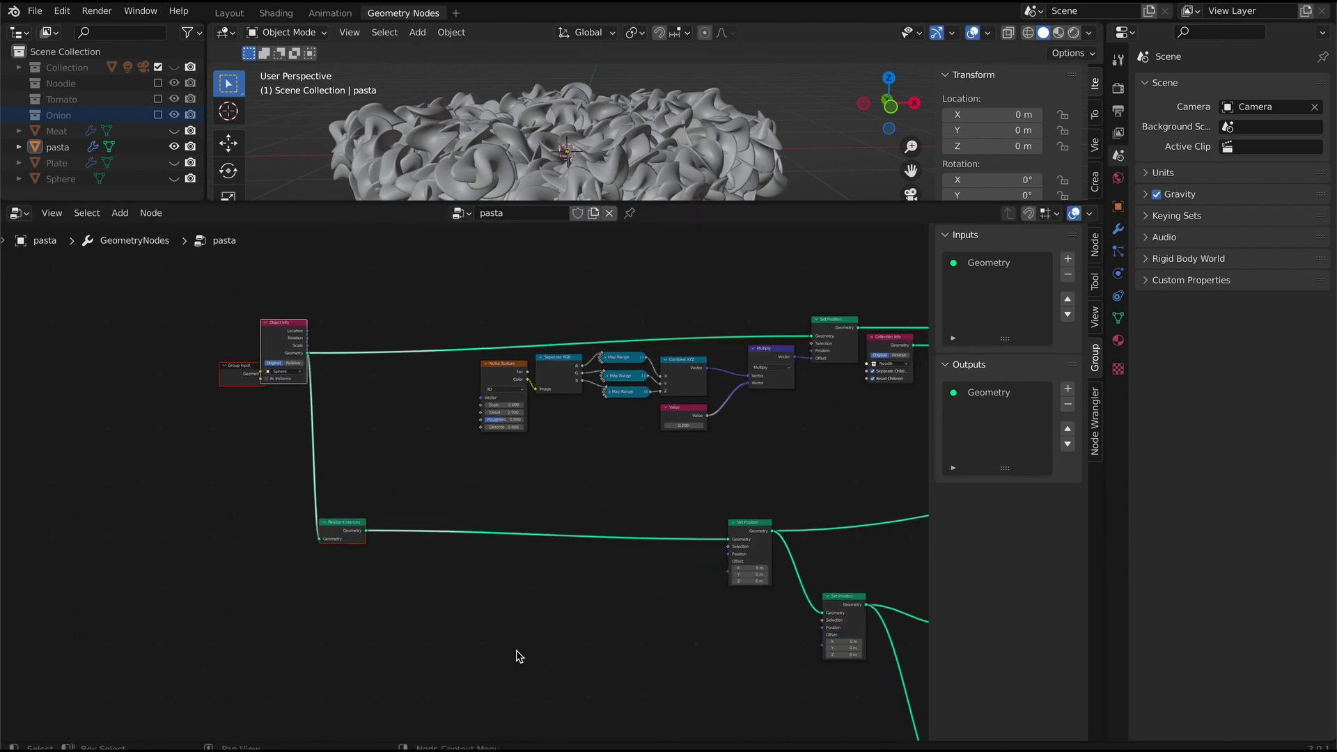
- Add a Bounding Box node and connect the Realize Instances geometry to it
click(120, 214)
click(132, 232)
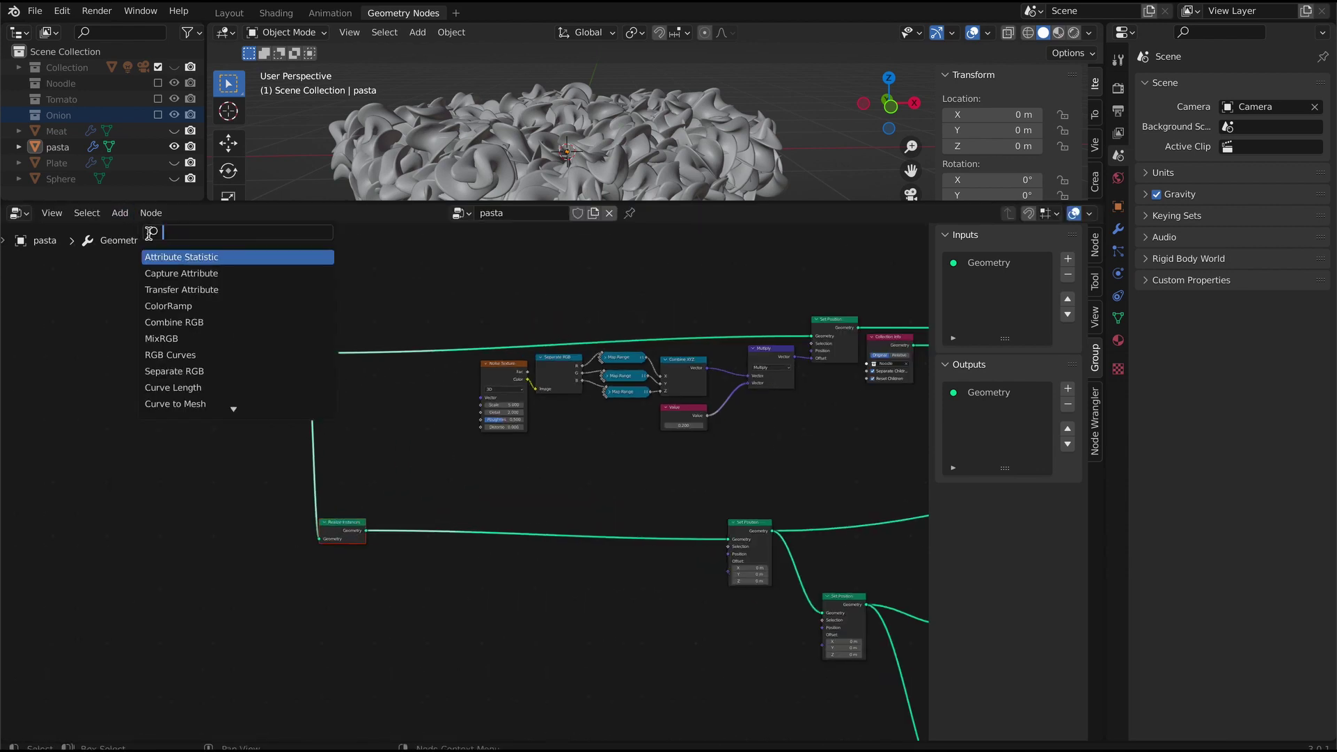
text(bou)
key(Return)
click(424, 584)
scroll(435, 589, up, 3)
middle_drag(439, 592, 409, 562)
drag(387, 592, 379, 546)
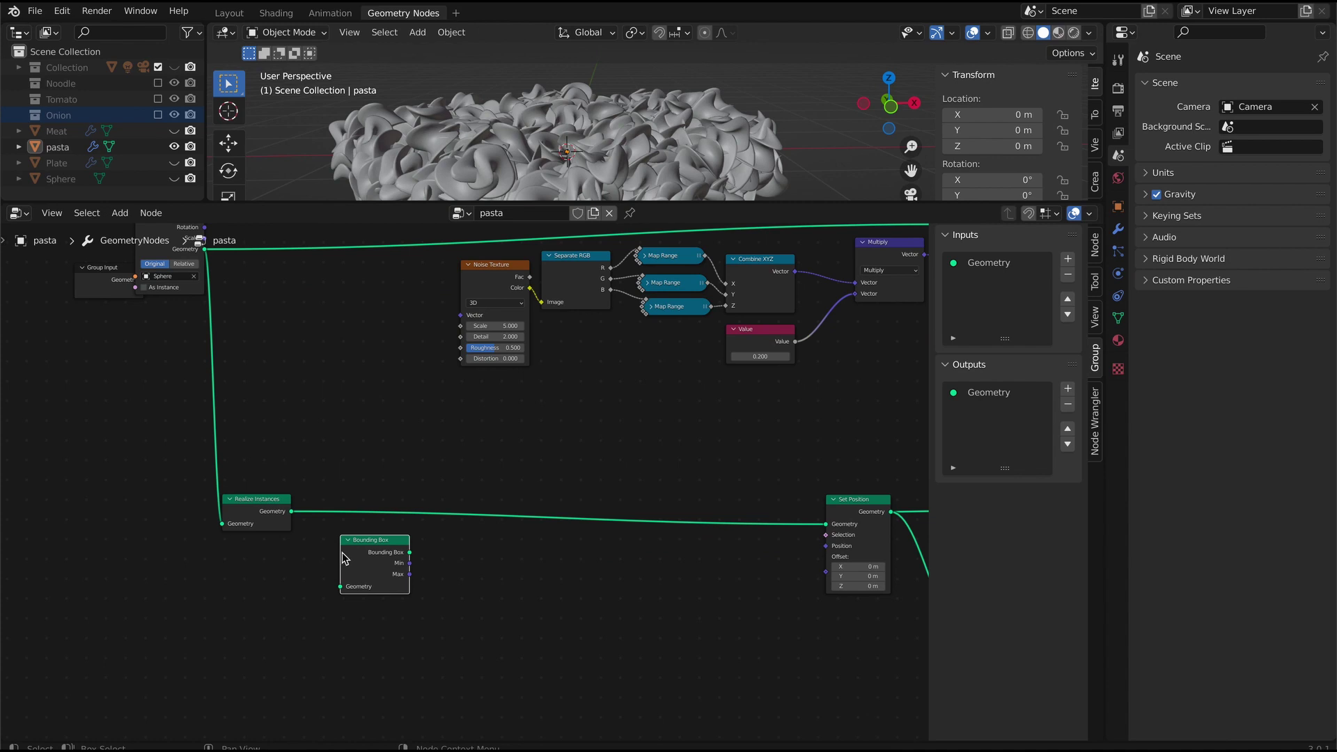
drag(243, 500, 213, 500)
drag(377, 541, 339, 530)
- Add a Grid mesh primitive and feed its Mesh into the lower Set Position in place of the realized geometry
click(120, 213)
click(132, 232)
text(gri)
key(Return)
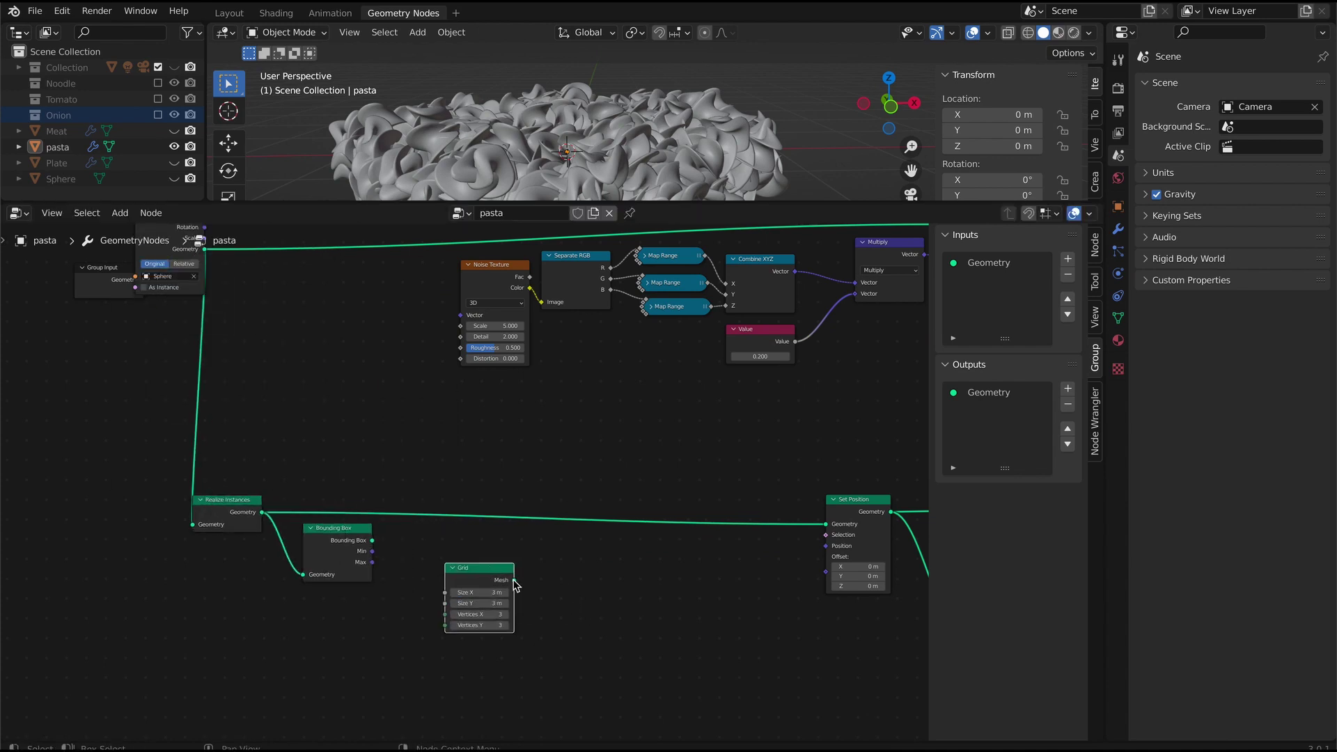
click(673, 514)
- Add a Separate XYZ node and connect the Bounding Box's Max output to its Vector
click(120, 213)
click(132, 232)
text(sep)
key(Return)
click(410, 454)
scroll(367, 565, up, 5)
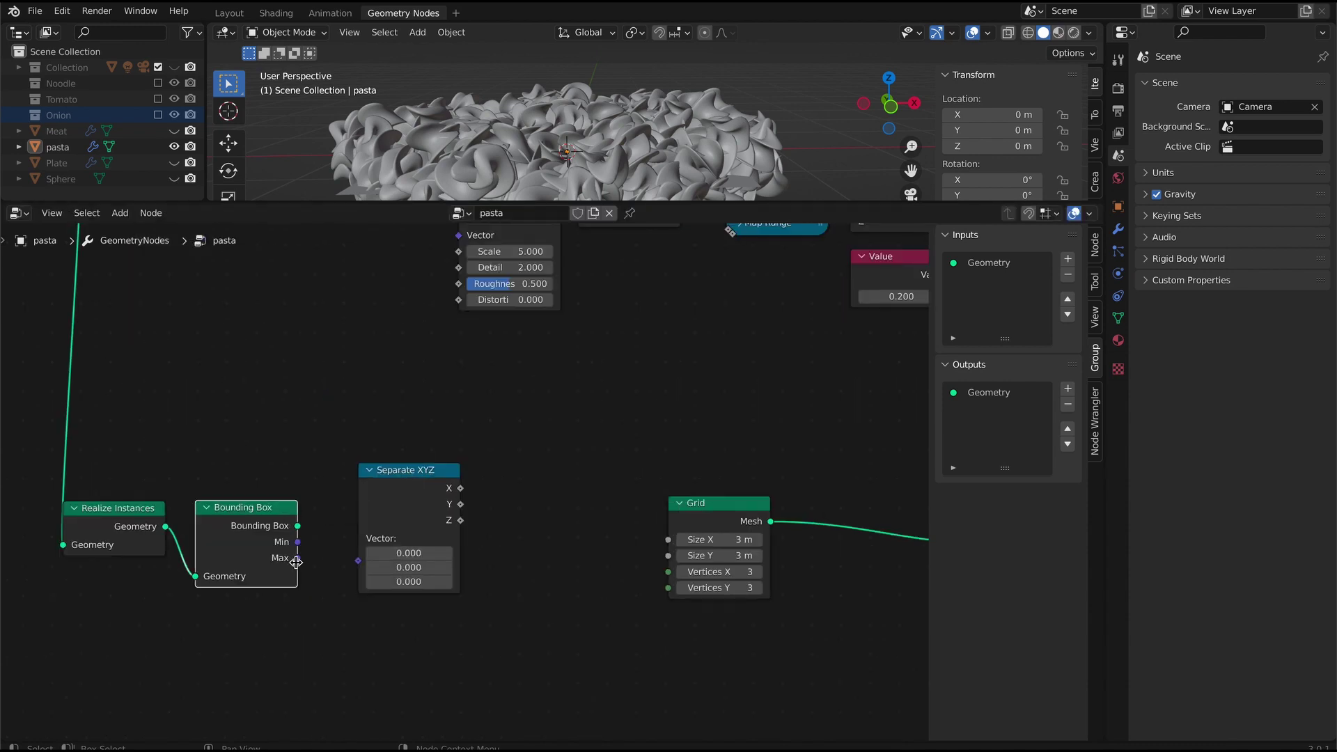
drag(294, 559, 358, 564)
drag(408, 469, 379, 471)
- Route Separate XYZ's X through a Math Add of 50 into the Grid's Vertices X and Vertices Y
drag(502, 539, 501, 537)
drag(542, 468, 668, 587)
drag(712, 504, 644, 450)
click(599, 550)
middle_drag(599, 550, 426, 555)
click(120, 213)
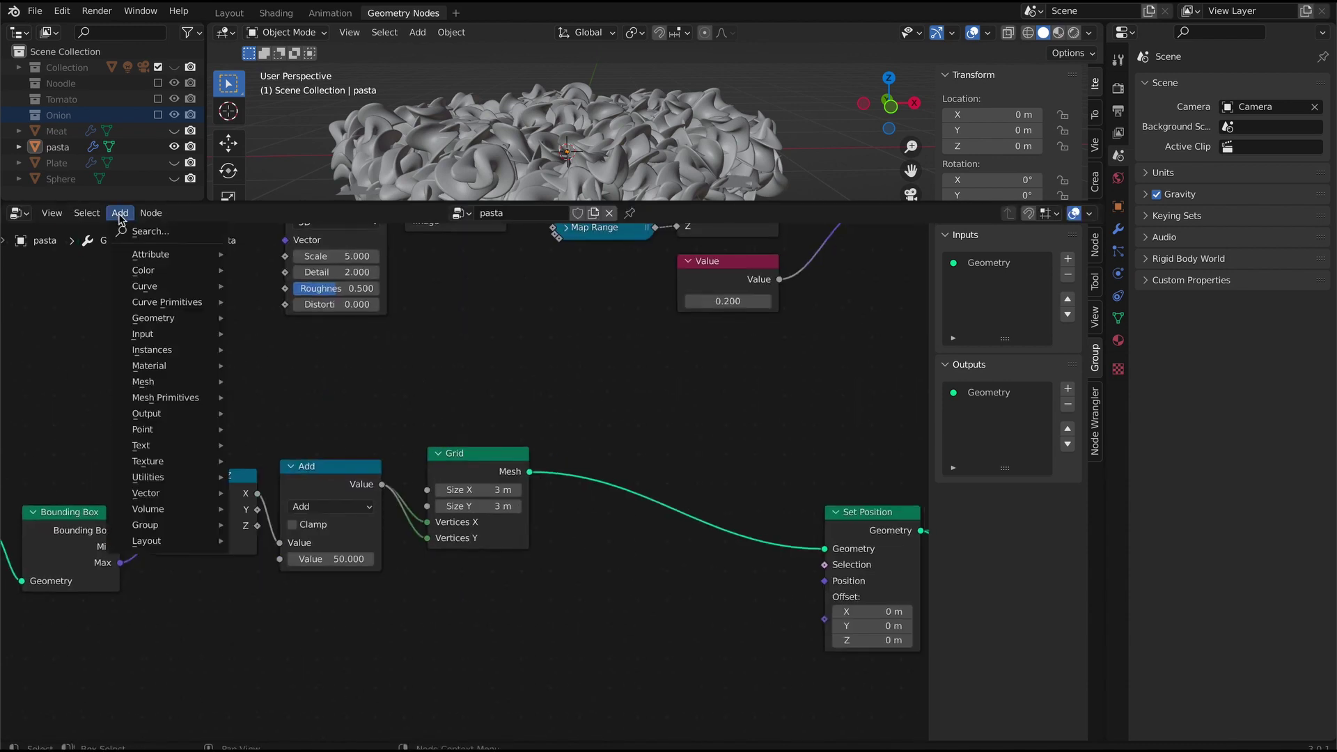
click(134, 231)
text(se)
key(Escape)
- Insert a Separate Geometry node between the Grid and the lower Set Position
click(124, 217)
mouse_move(165, 318)
click(343, 429)
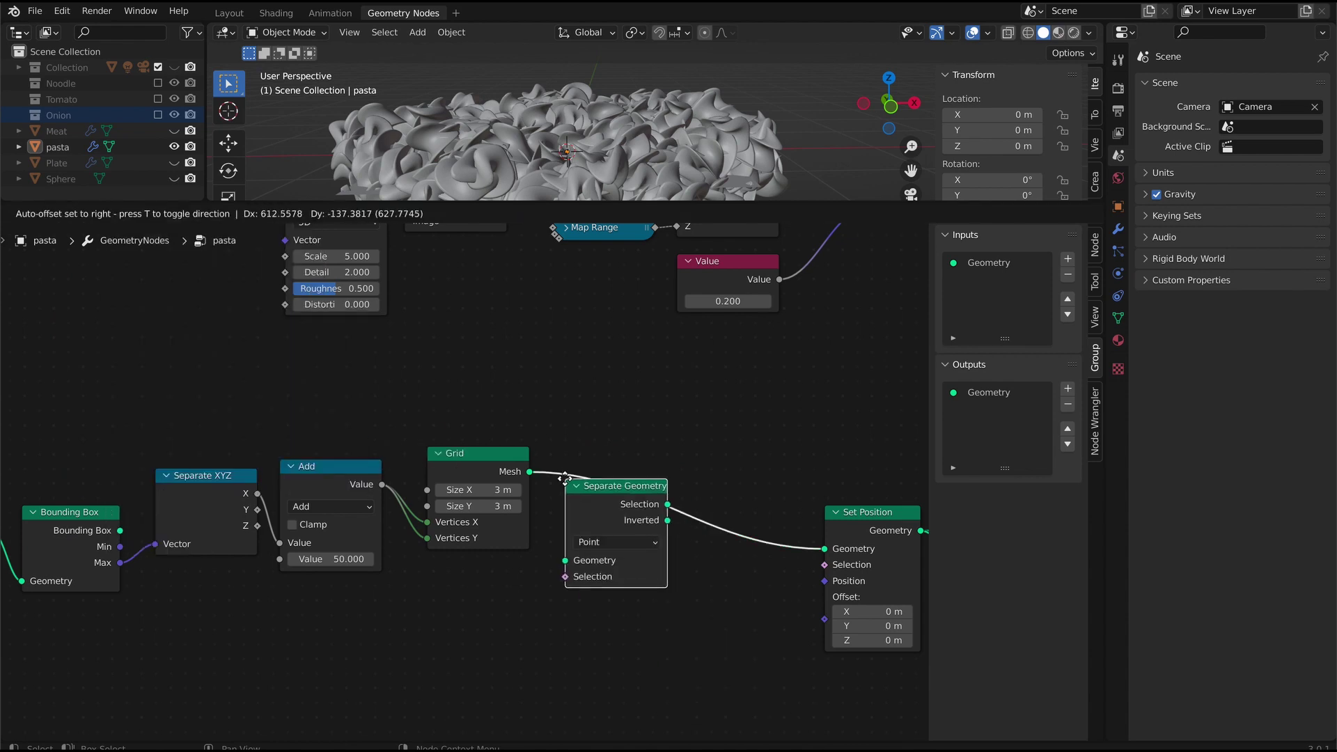
click(554, 585)
click(120, 213)
mouse_move(174, 481)
click(287, 524)
click(259, 645)
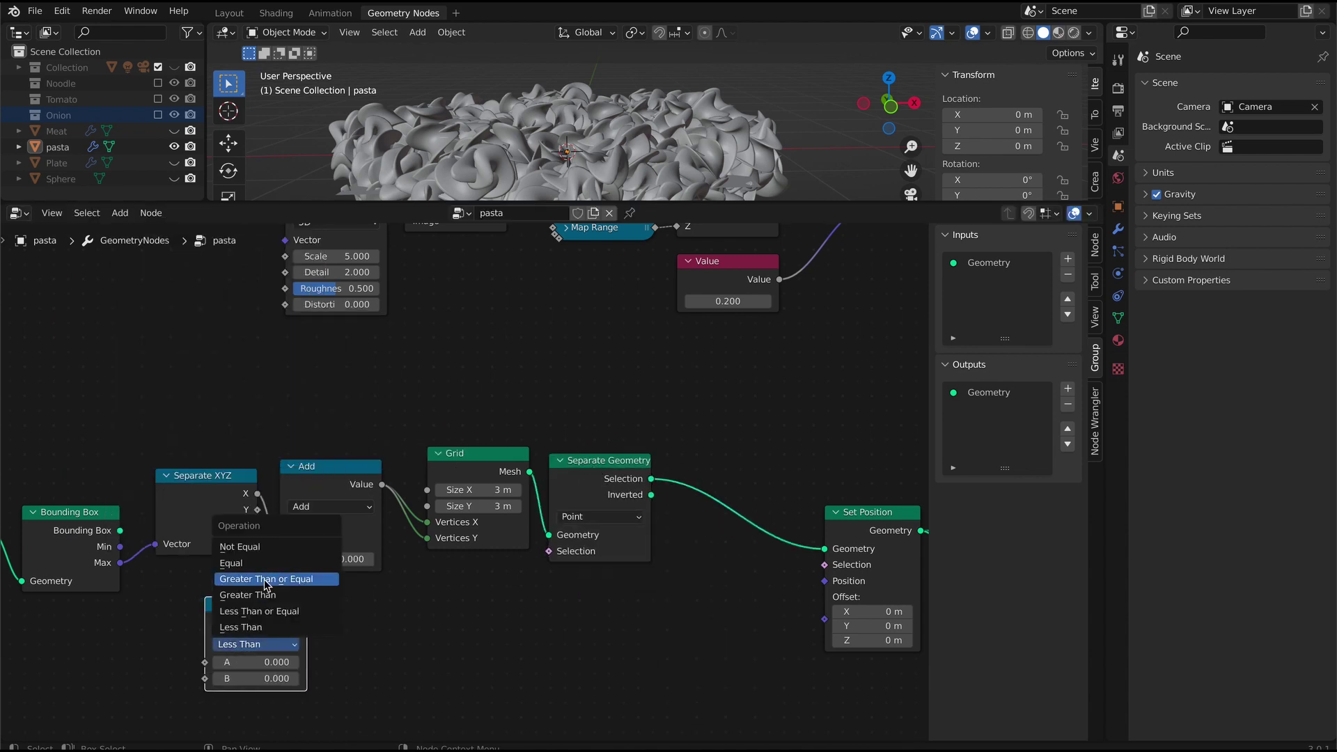
key(x)
- Add a Math node set to Greater Than and connect it to the Separate Geometry's Selection
click(120, 213)
click(265, 588)
click(453, 601)
click(479, 624)
click(582, 486)
middle_drag(588, 645, 631, 579)
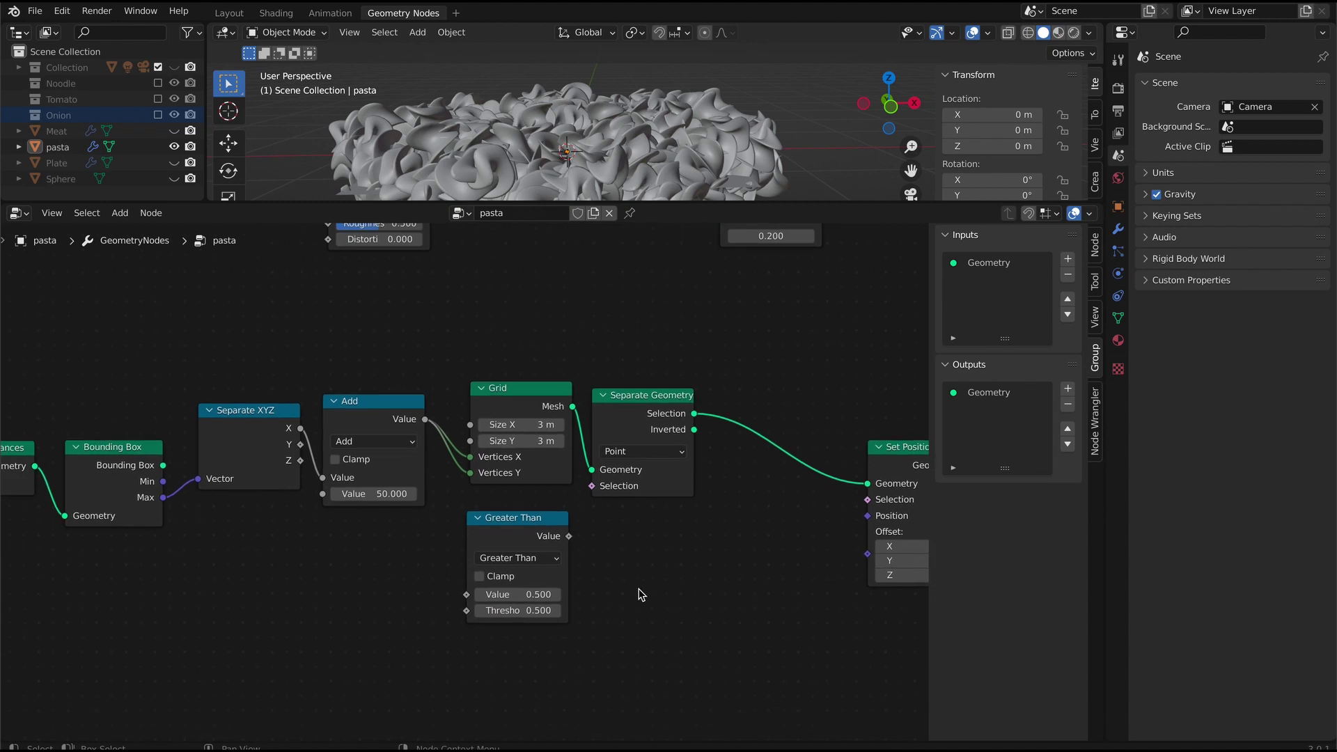
drag(569, 536, 592, 487)
drag(514, 519, 519, 504)
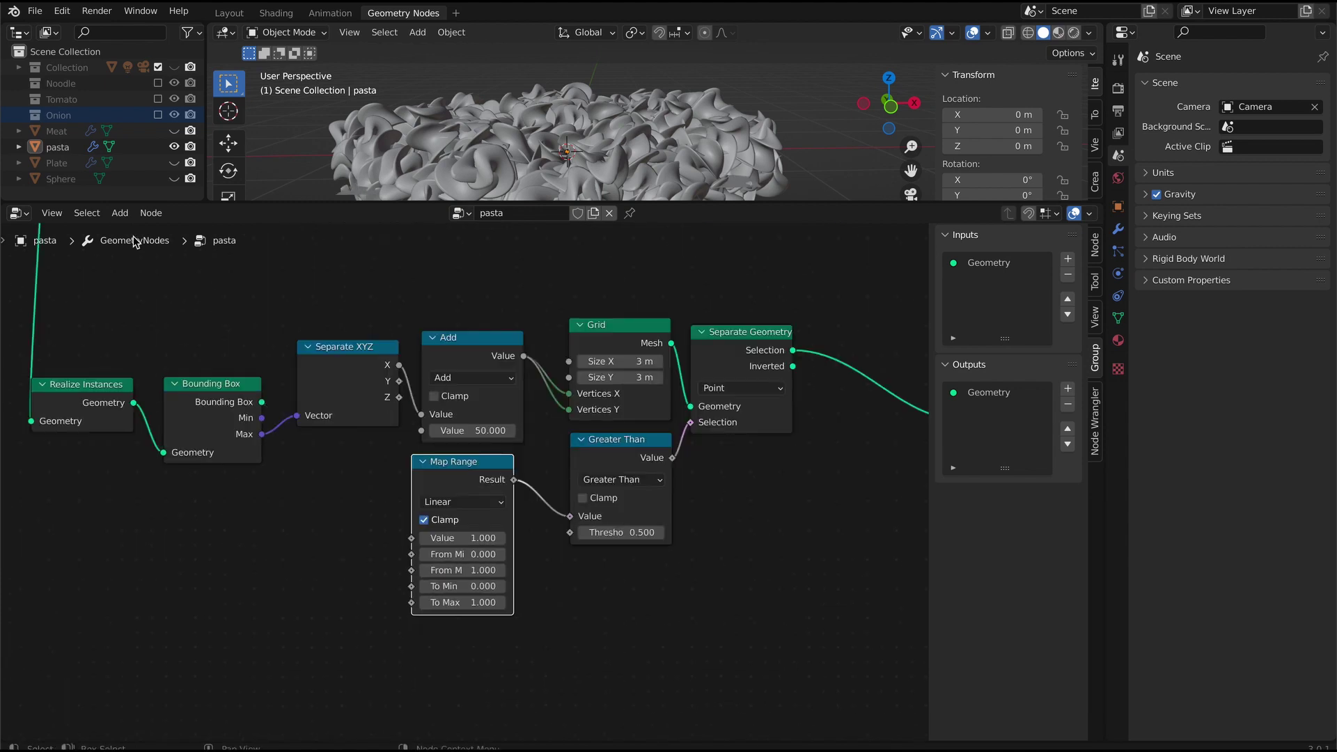
- Add a Noise Texture and connect its Fac through the Map Range to the Greater Than node's Value
click(236, 494)
drag(335, 517, 412, 539)
drag(293, 499, 344, 479)
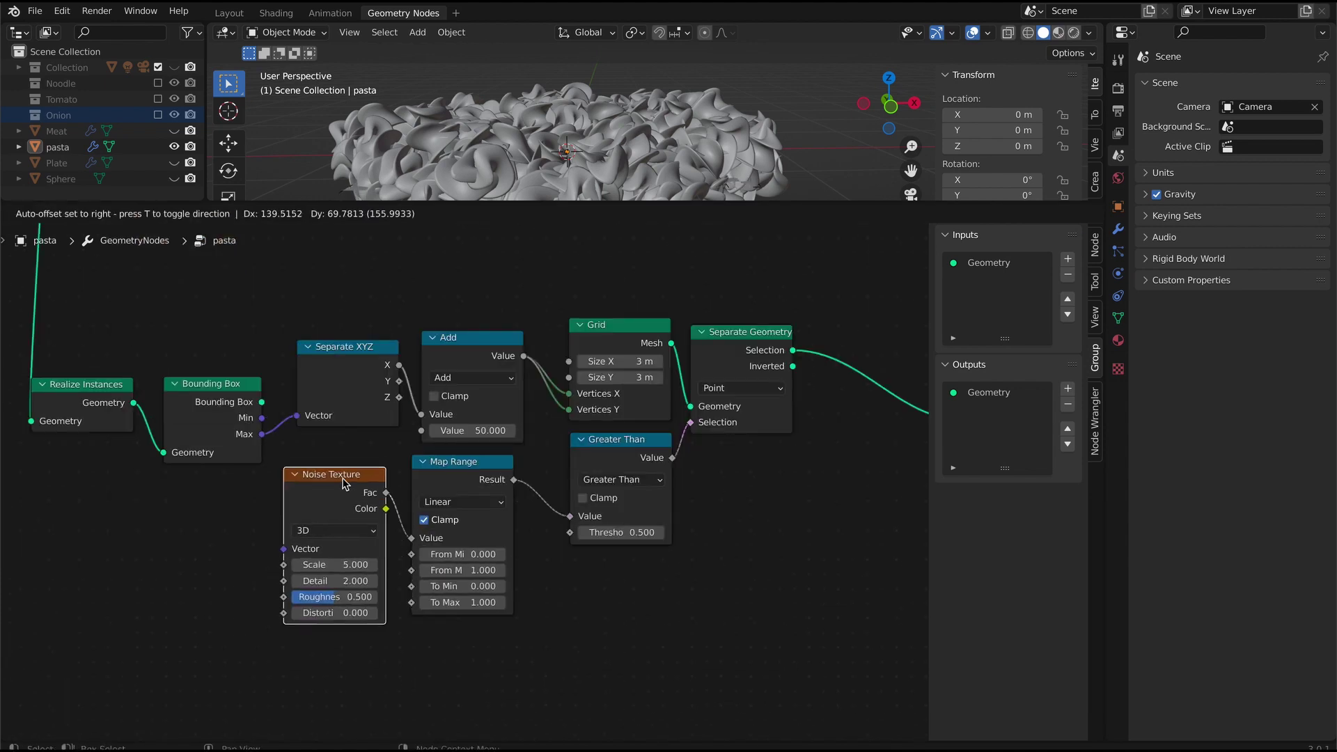
middle_drag(337, 606, 322, 568)
- Duplicate the Greater Than node, change the copy to Minimum and connect it to the Greater Than's Threshold
click(604, 404)
key(shift+d)
click(600, 561)
click(623, 606)
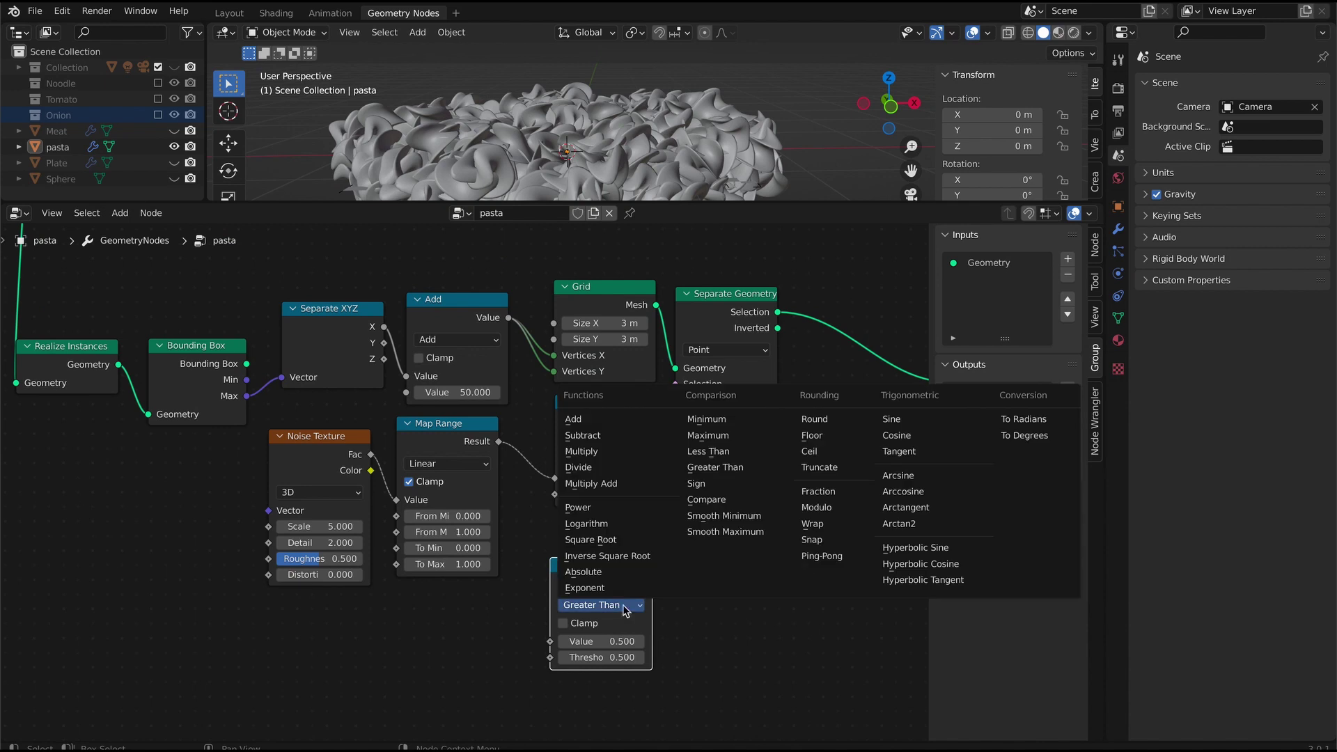
click(752, 427)
drag(644, 560, 488, 587)
drag(497, 610, 560, 500)
middle_drag(241, 513, 395, 457)
- Duplicate the Noise Texture and Map Range pair twice and feed the copies into the Minimum node's two values
drag(394, 457, 585, 418)
drag(592, 369, 441, 368)
drag(606, 535, 649, 438)
drag(144, 553, 443, 401)
key(shift+d)
click(480, 563)
key(F2)
key(Escape)
key(shift+d)
click(193, 455)
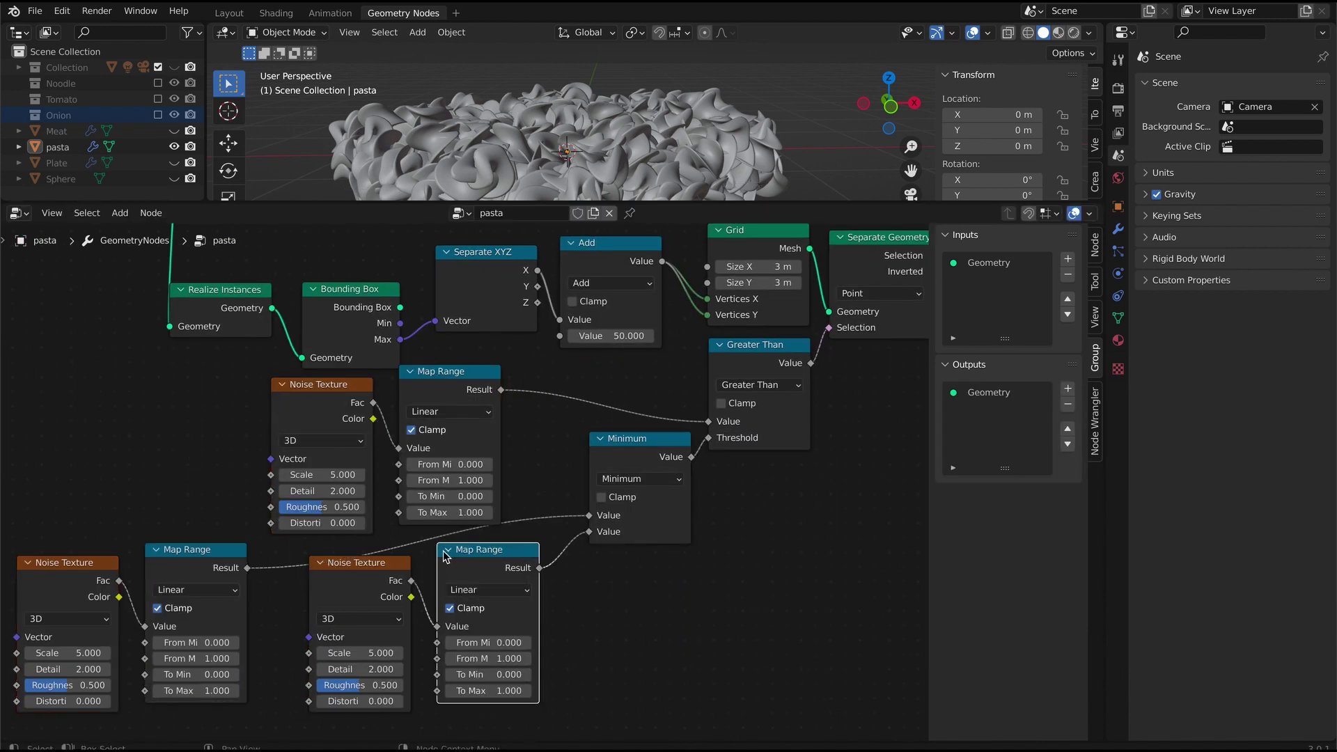
- Duplicate the Group Input, expose the upper Noise Texture's Scale through it, and set that noise's Detail to 0.5 and Roughness to 0
scroll(111, 462, down, 14)
click(353, 290)
key(shift+d)
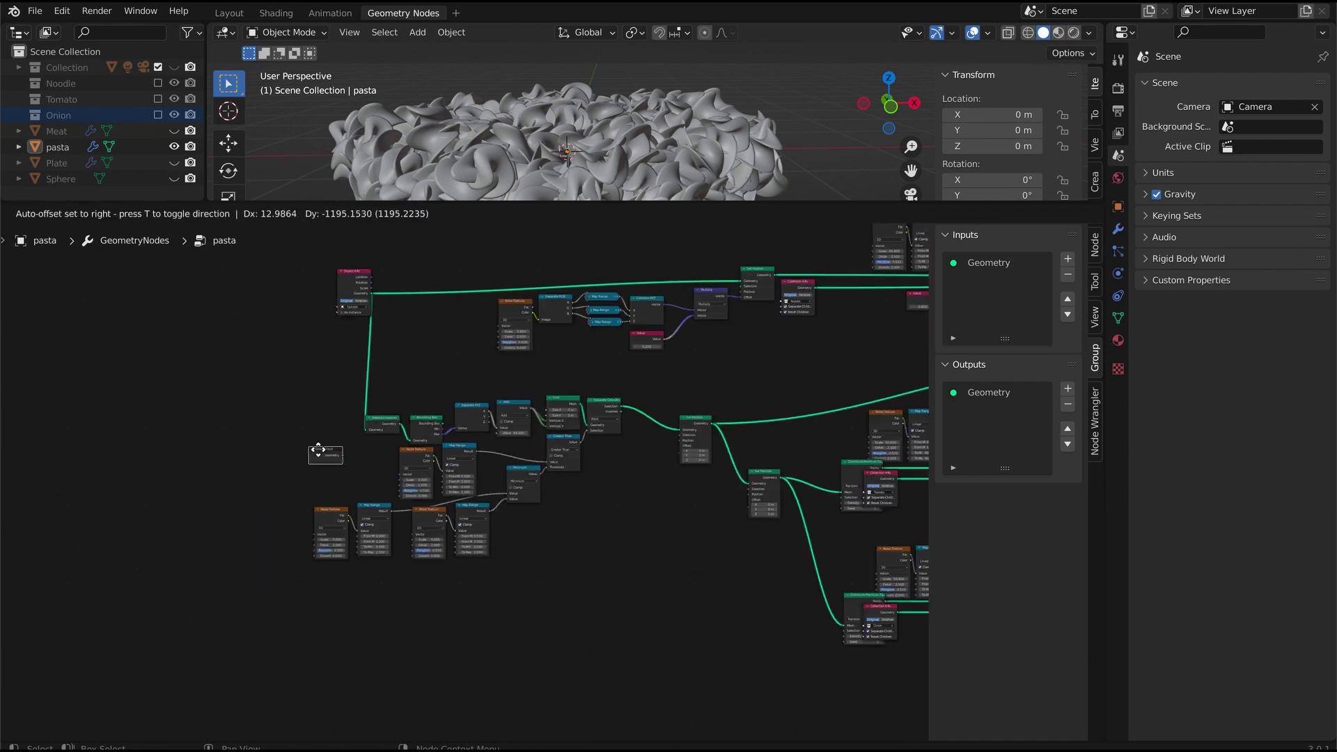
click(325, 454)
scroll(278, 449, up, 14)
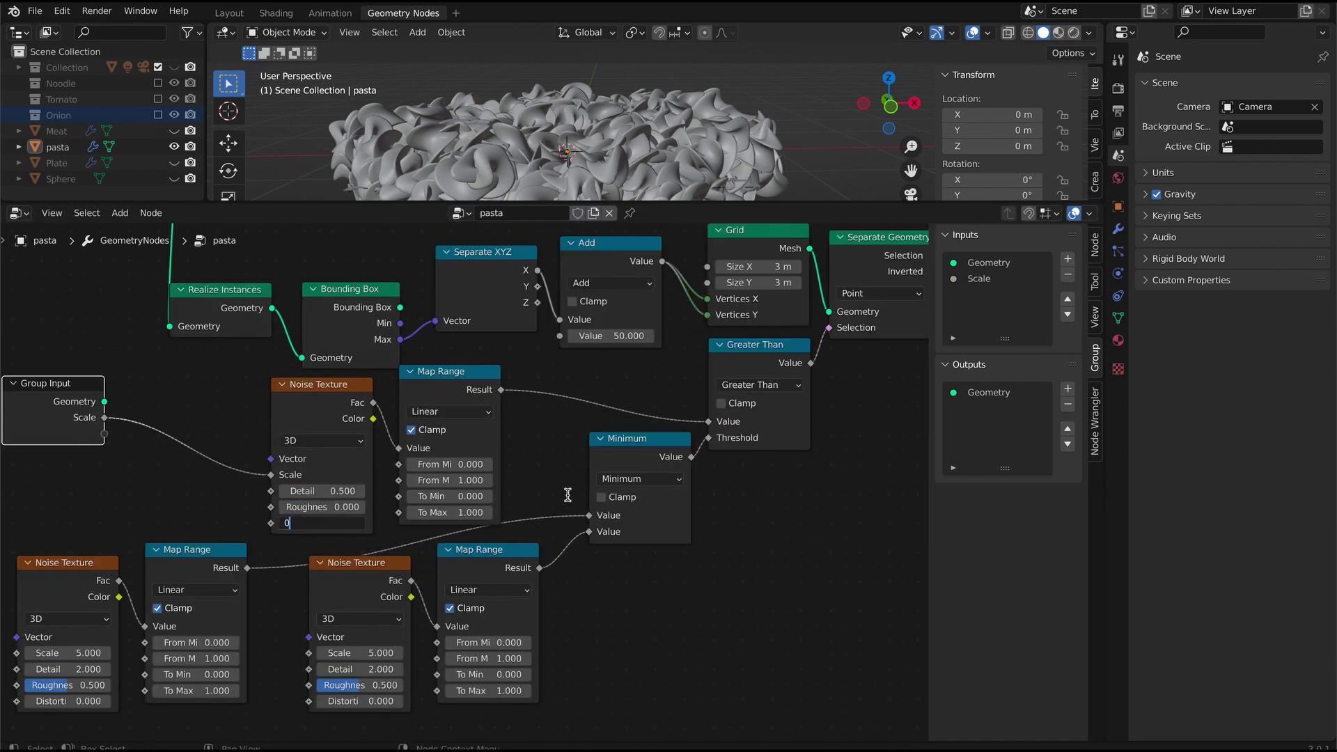
- Set the upper Map Range's From Min to 0.55, the lower-left noise to scale 7, detail 0.23, roughness 0, and its Map Range's From Min to 0.5
middle_drag(367, 630, 544, 565)
click(278, 593)
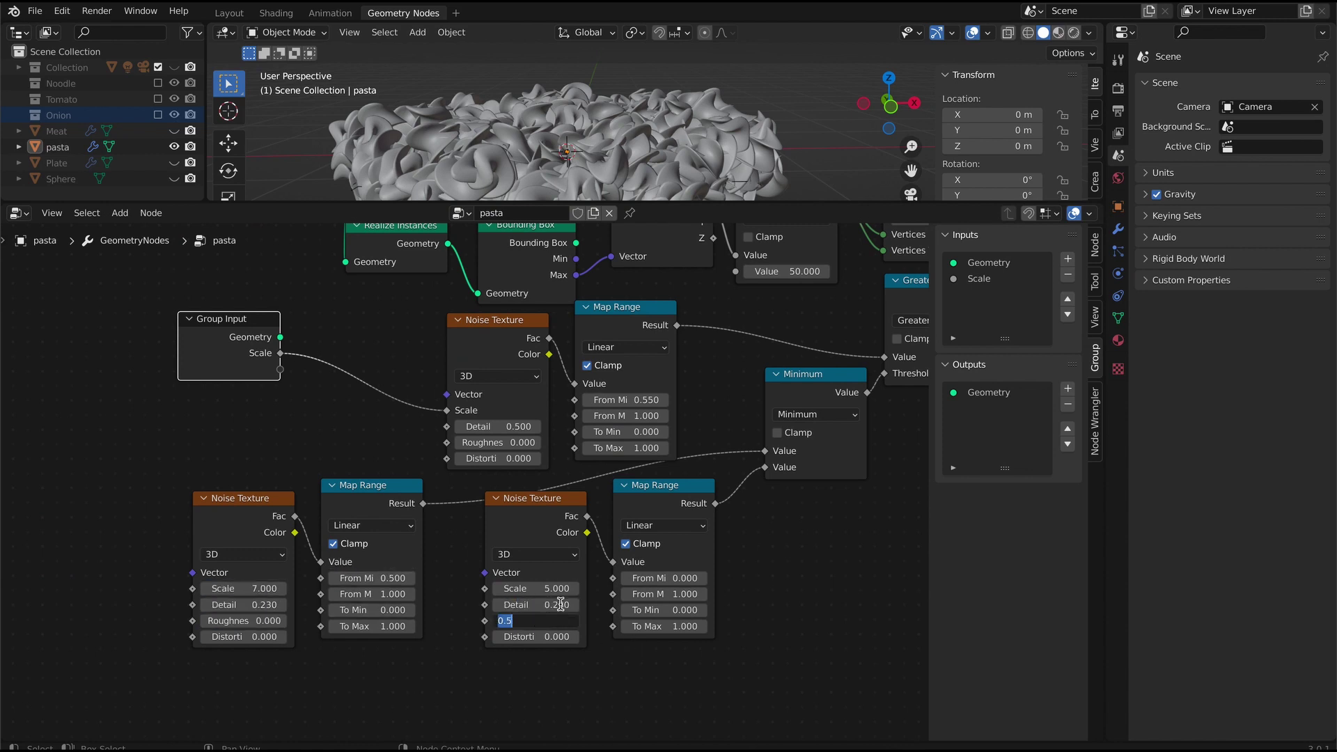
scroll(612, 558, down, 6)
drag(697, 308, 658, 305)
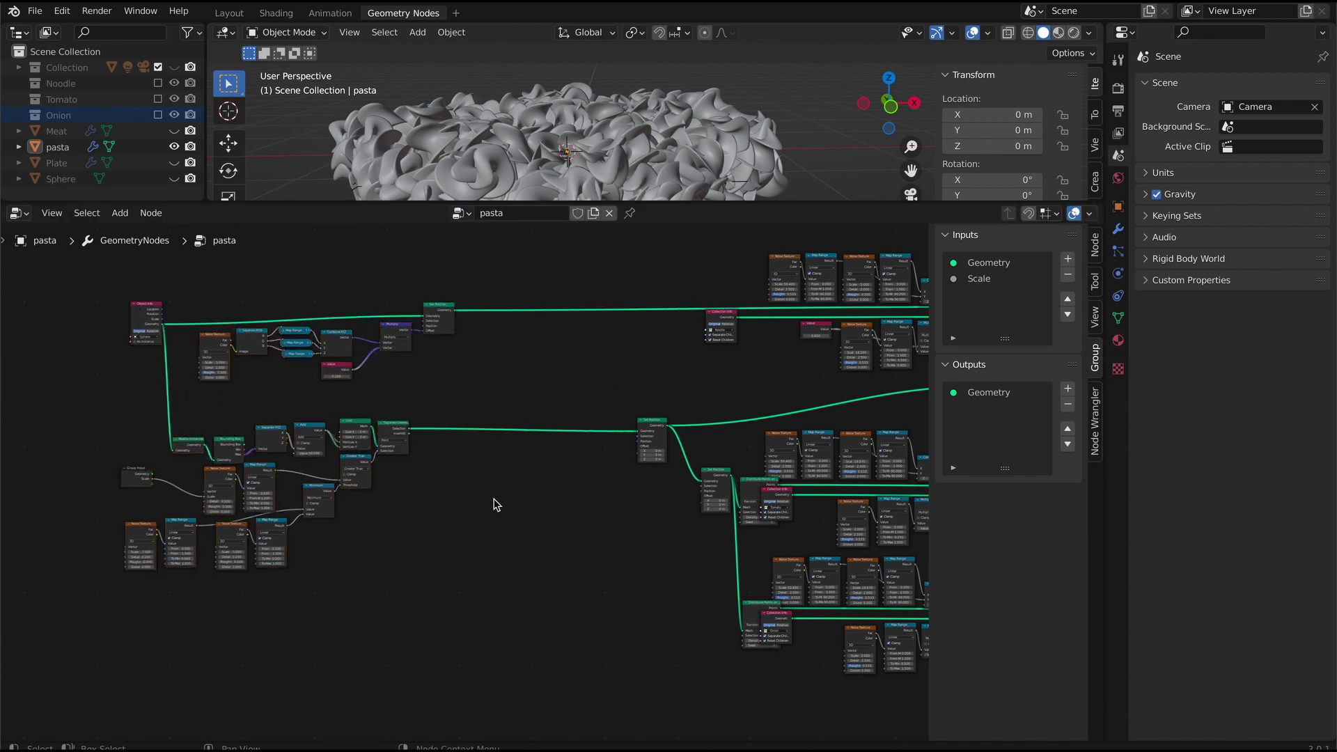
- Insert a Points to Volume node and a Volume to Mesh node between Separate Geometry and Set Position
scroll(515, 531, up, 6)
click(121, 216)
click(137, 234)
text(poi)
click(203, 290)
click(460, 383)
click(104, 214)
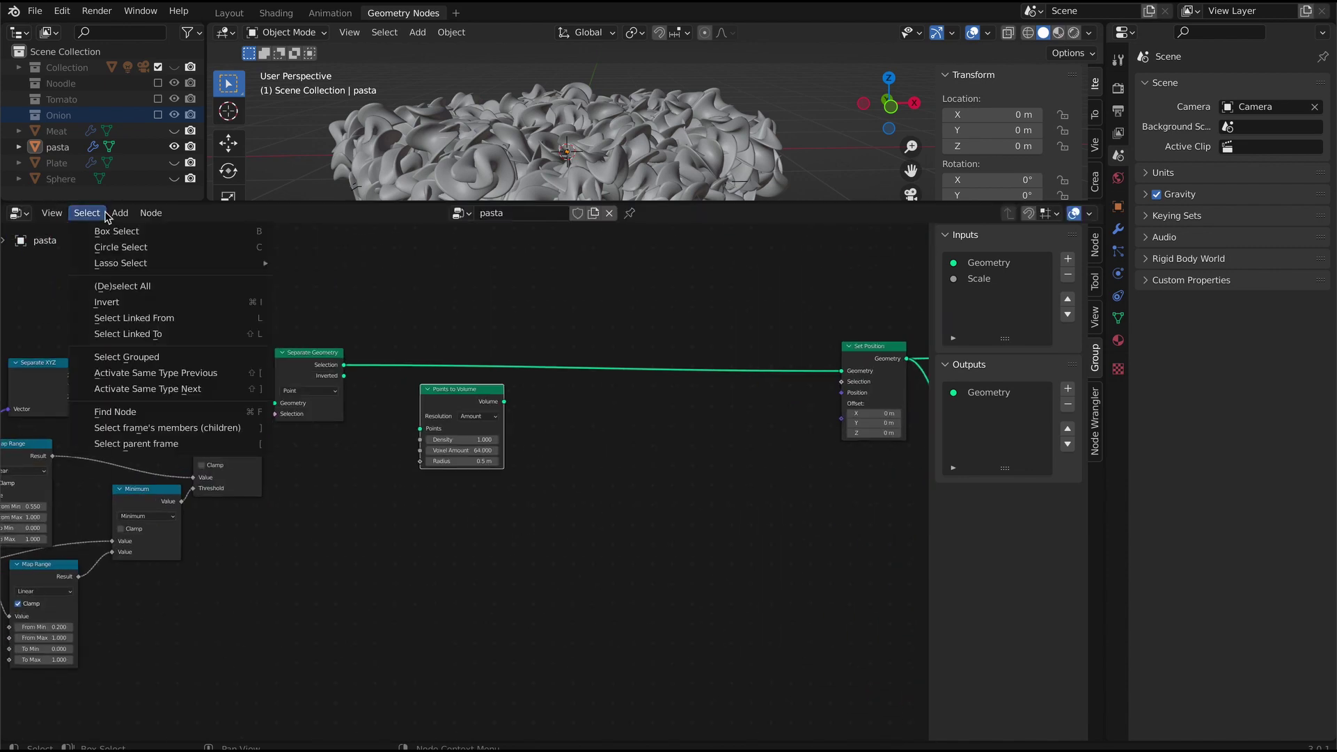
click(124, 233)
text(vo)
click(594, 338)
- Insert a Subdivision Surface node after Volume to Mesh and set its Level to 2
click(119, 213)
click(137, 234)
text(sub)
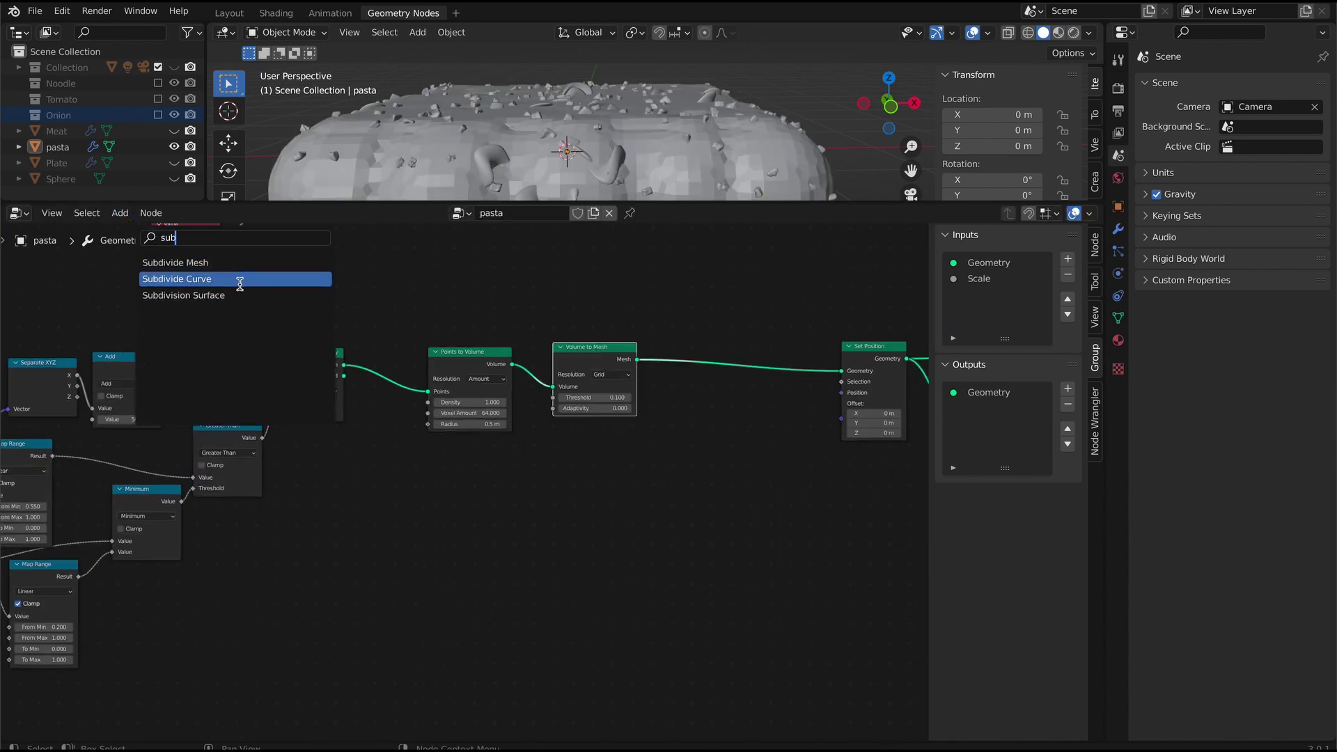
click(230, 295)
click(479, 467)
scroll(465, 479, up, 3)
drag(501, 500, 820, 334)
click(841, 407)
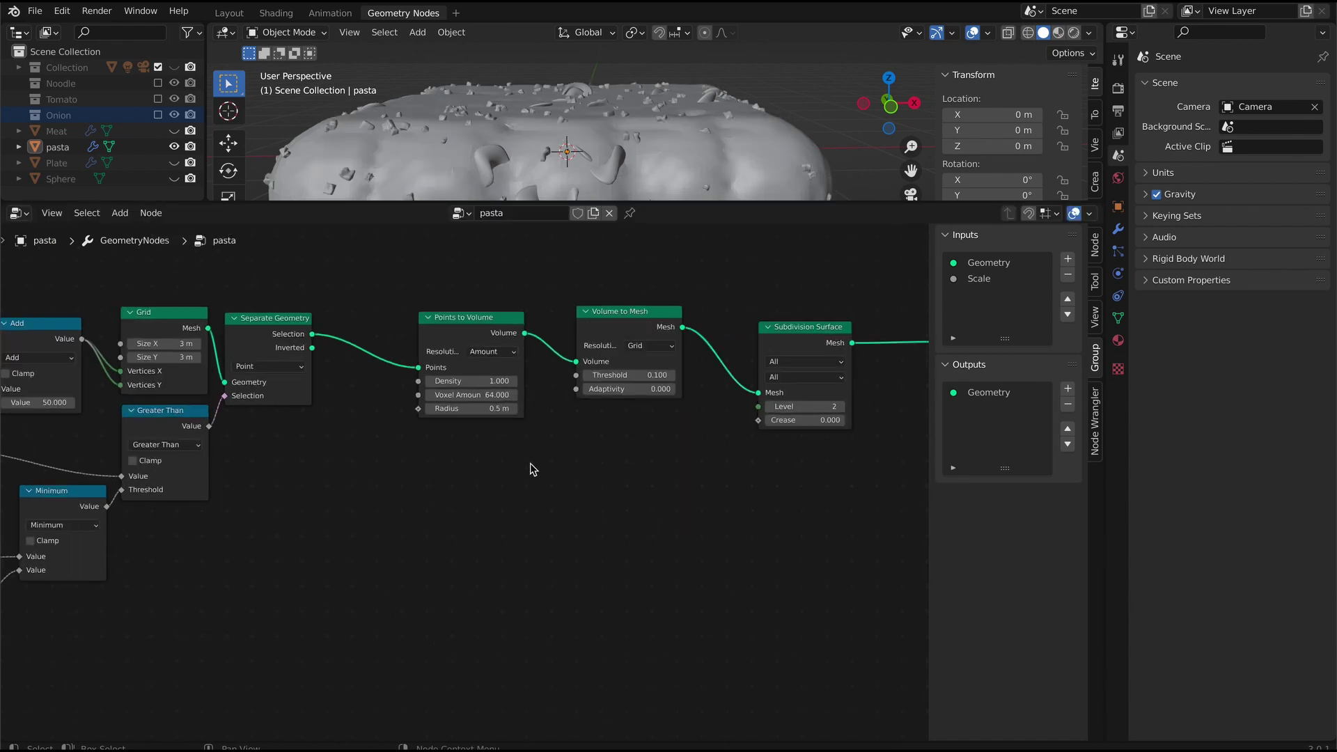
- Add a Value node set to 128 and connect it to the Points to Volume node's Voxel Amount
middle_drag(529, 462, 643, 474)
click(119, 213)
click(132, 234)
text(v)
click(229, 257)
click(442, 476)
drag(441, 477, 523, 402)
drag(421, 474, 413, 439)
double_click(395, 461)
text(128)
key(Return)
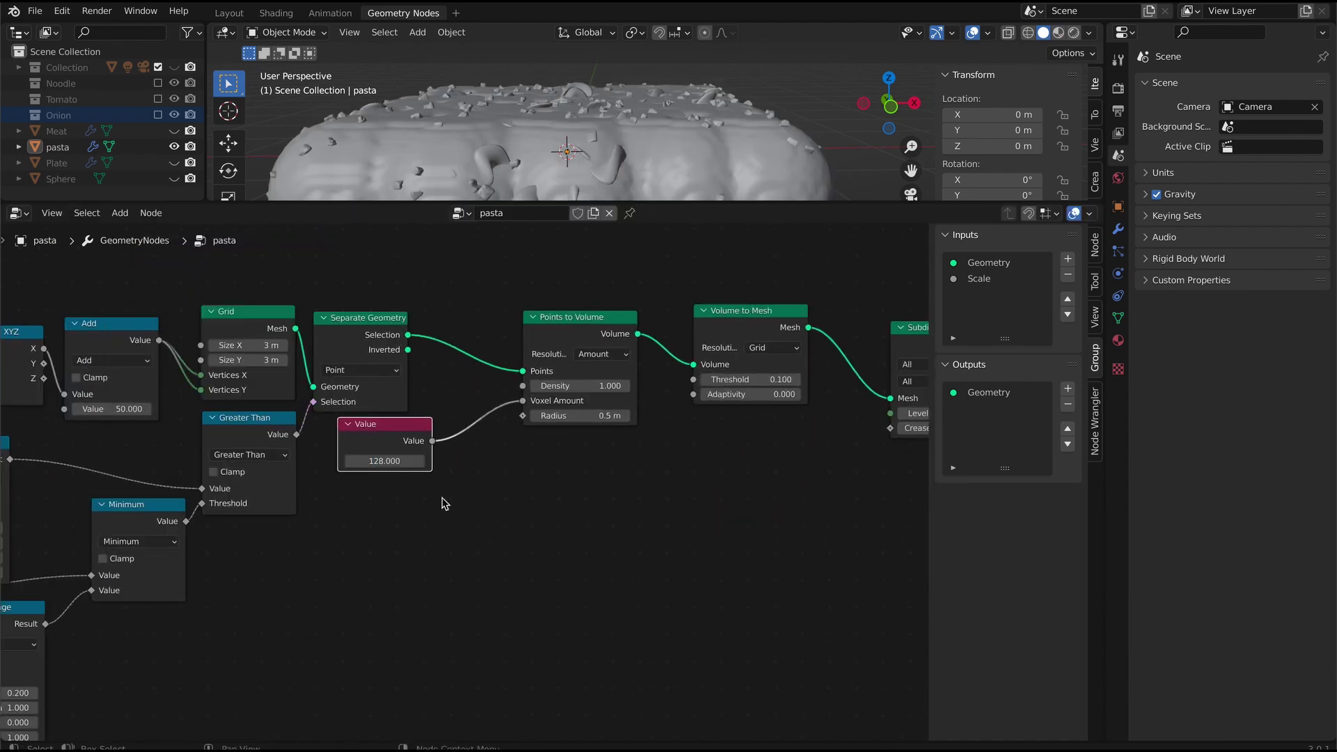
- Set the Points to Volume node's Density to 2 and Radius to 0.26 m
key(Tab)
text(0.26)
key(Return)
- Add a Math node set to Divide below Points to Volume
click(120, 213)
click(265, 587)
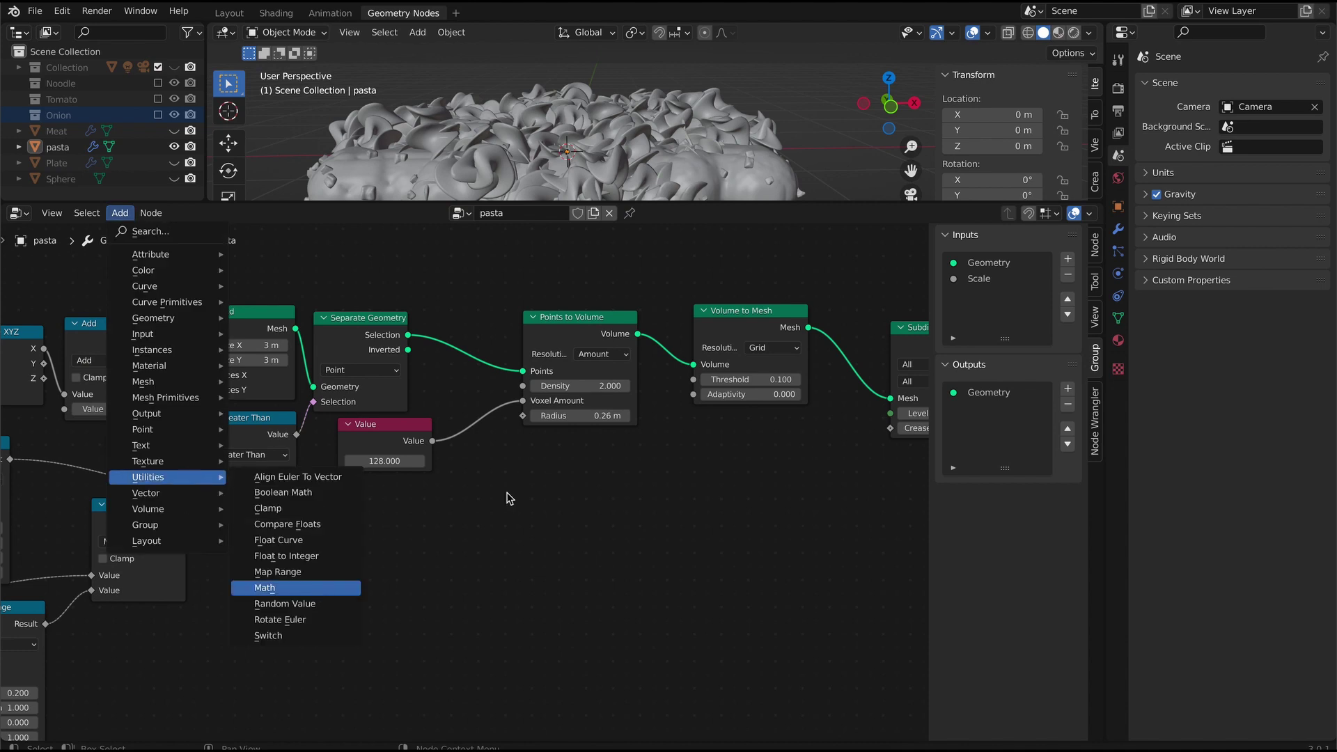
click(547, 507)
click(540, 545)
click(540, 603)
click(540, 468)
- Switch Volume to Mesh's resolution to Amount and drive its Voxel Amount with the Value node divided by 4
click(766, 378)
drag(581, 485, 629, 467)
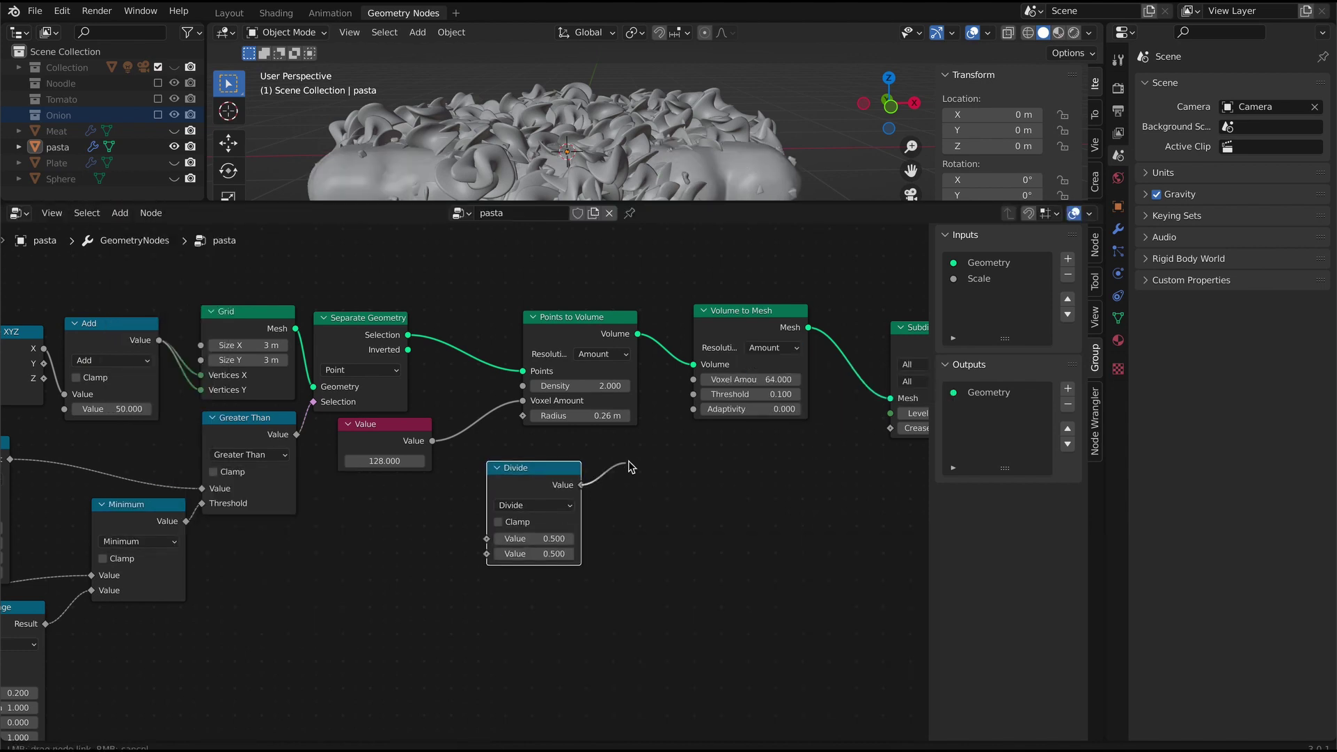
mouse_move(681, 403)
mouse_down()
mouse_move(667, 525)
mouse_move(692, 380)
mouse_up()
drag(546, 469, 592, 450)
drag(432, 441, 540, 520)
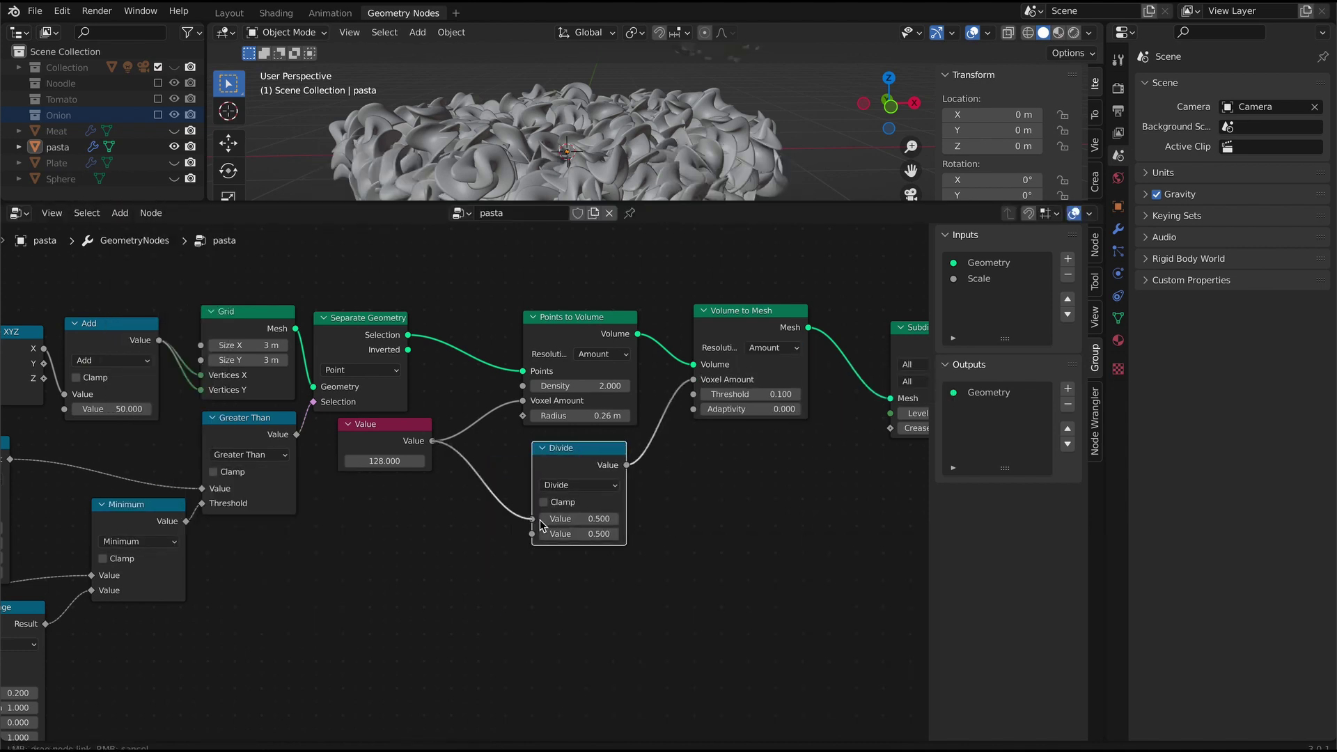
drag(739, 545, 775, 411)
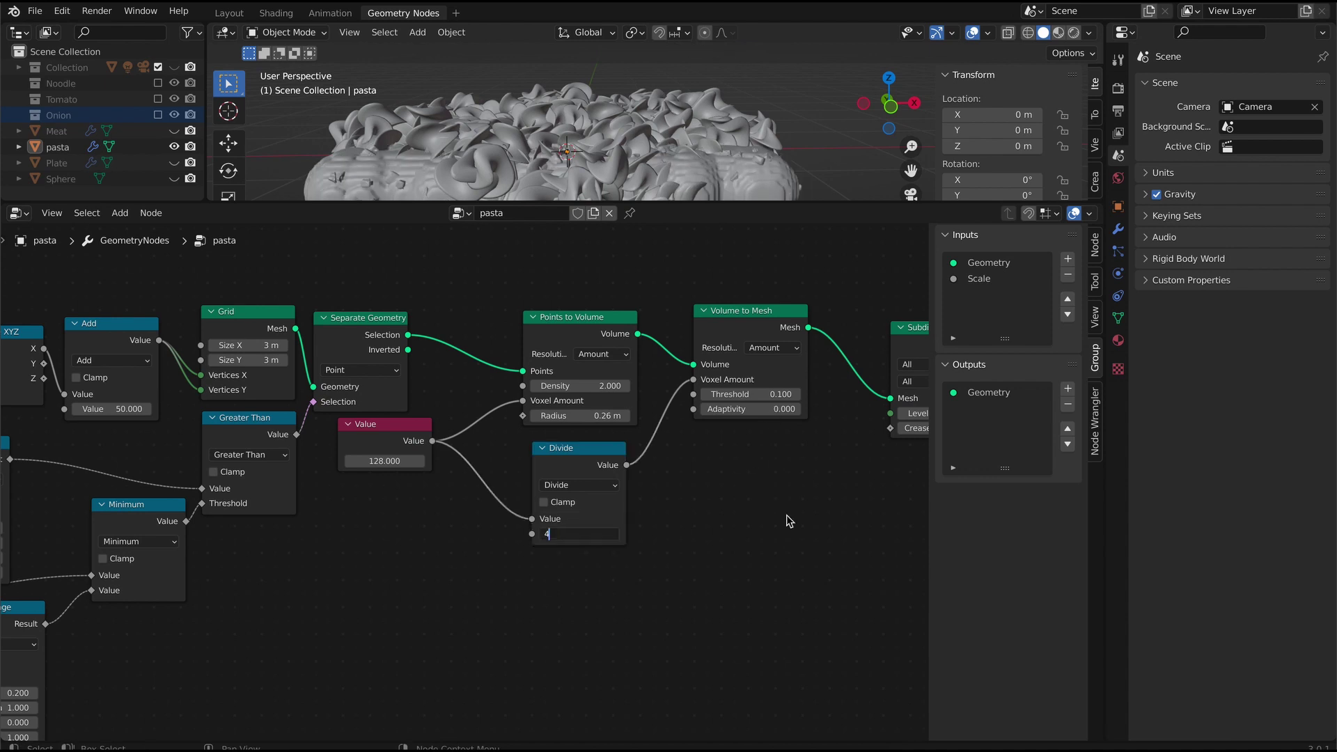
key(Return)
- Set the Volume to Mesh node's Adaptivity to 0.5
double_click(750, 409)
text(0.5)
key(Return)
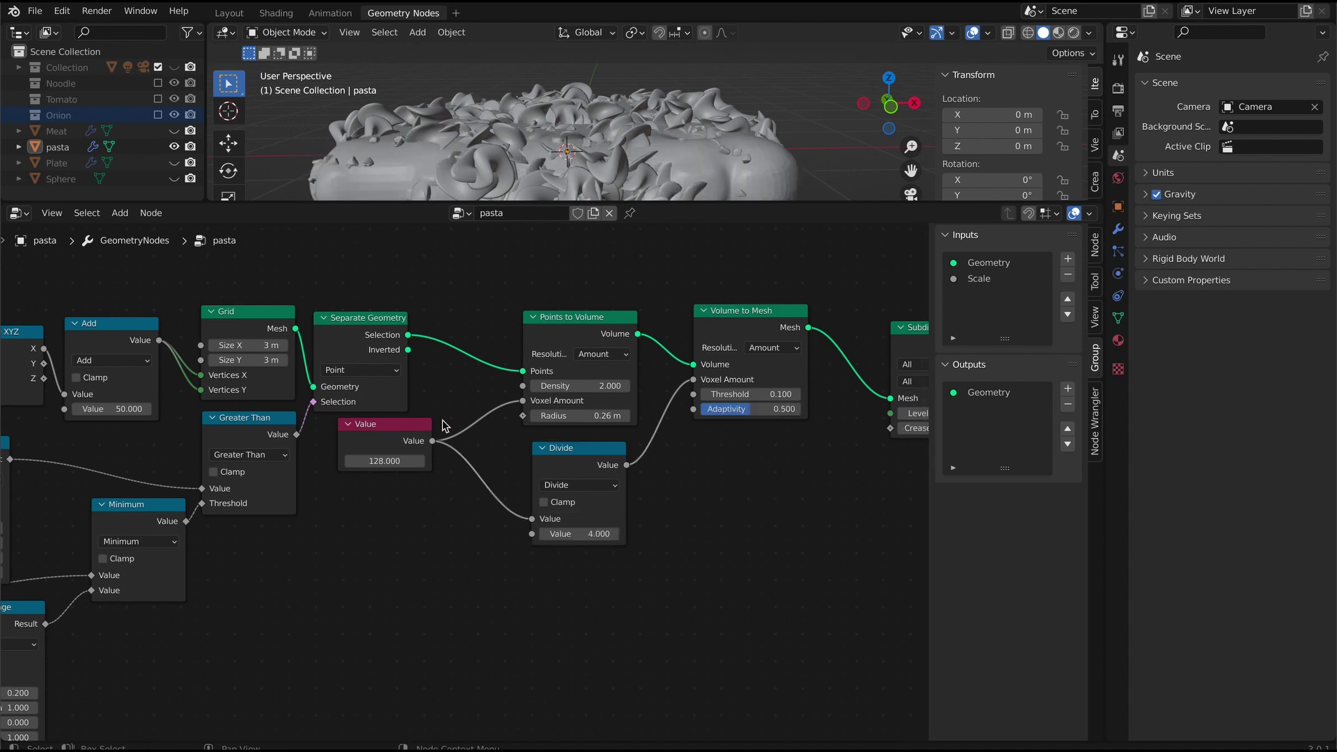
- Move the Points to Volume, Value, Divide and Subdivision Surface nodes closer together
drag(578, 318, 599, 284)
drag(383, 424, 459, 352)
drag(578, 448, 599, 405)
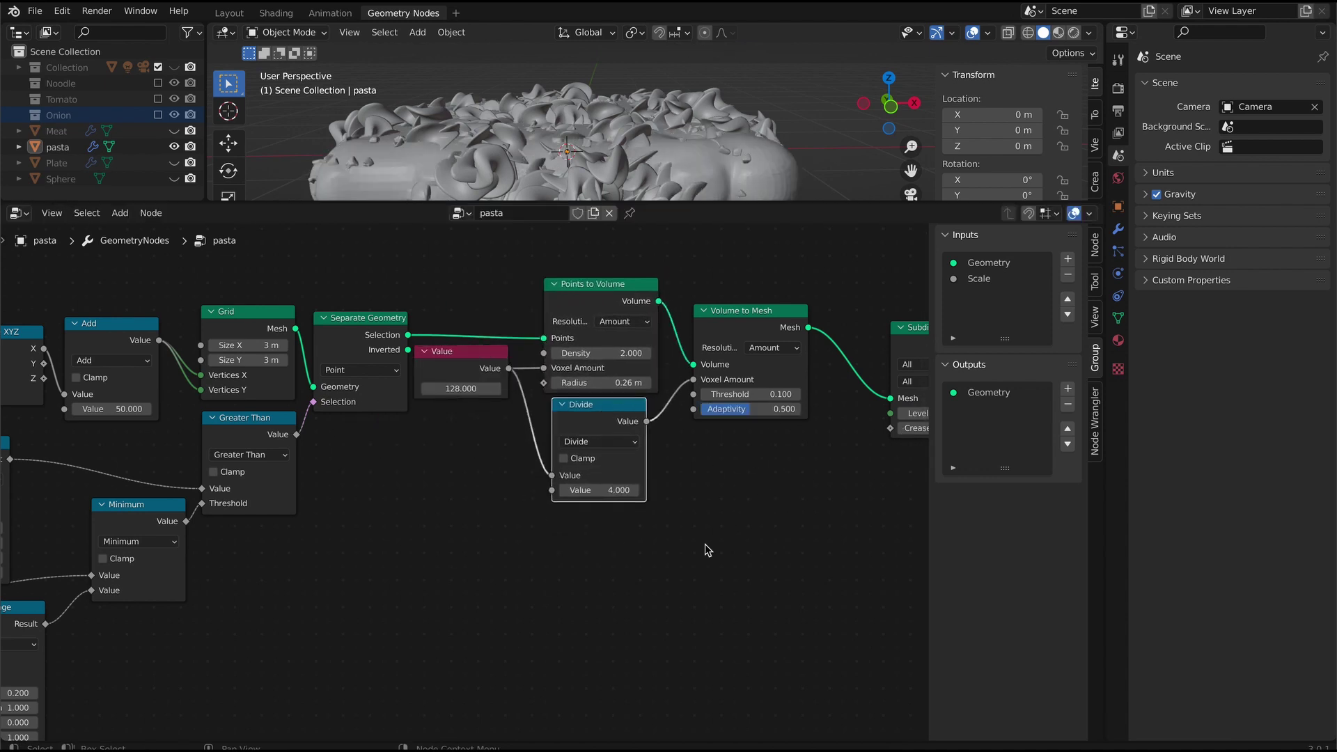
middle_drag(721, 547, 422, 551)
drag(637, 335, 572, 320)
middle_drag(619, 507, 557, 512)
- Add a Vector Math node set to Multiply and connect it to the Set Position node's Offset
click(119, 213)
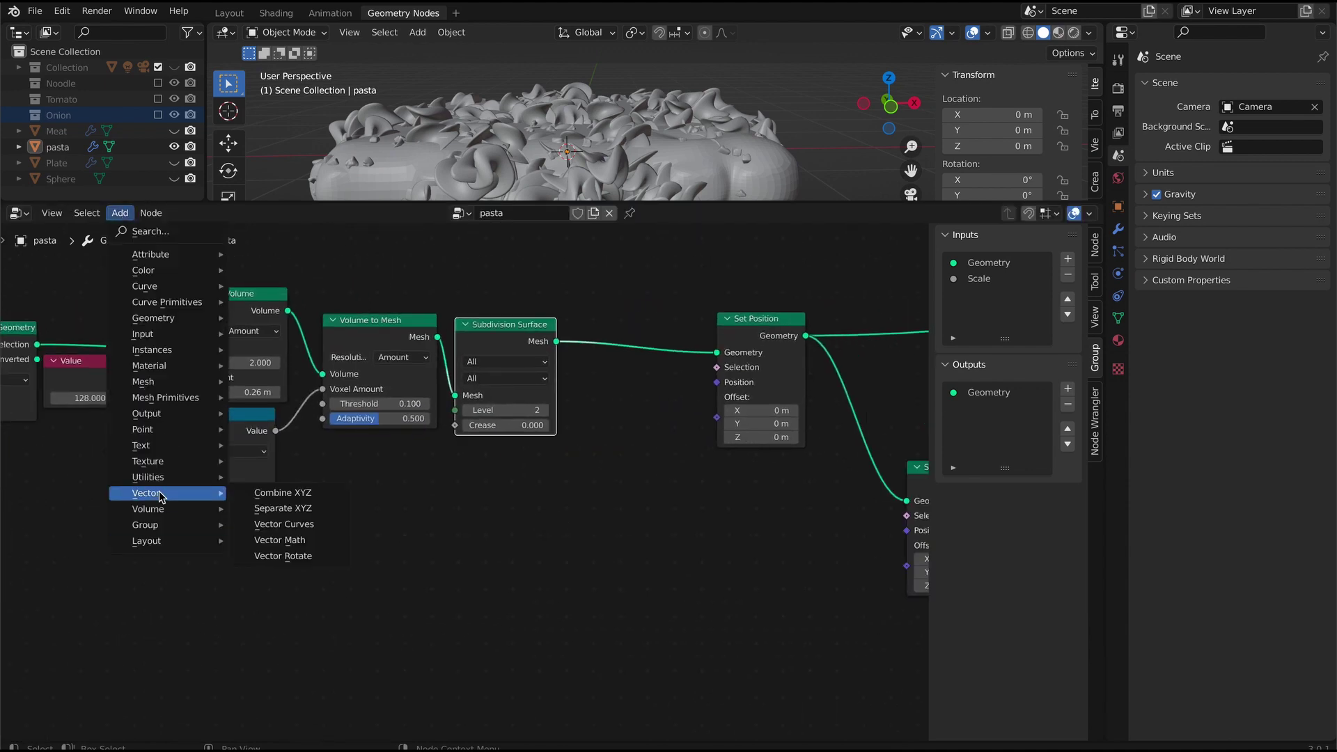
click(279, 541)
click(550, 503)
click(595, 545)
click(598, 498)
drag(641, 524, 718, 397)
drag(604, 508, 636, 448)
- Feed a Value node of 0.1 and a duplicate of the vector Multiply into the Multiply node's two vector inputs
click(120, 213)
click(139, 237)
text(v)
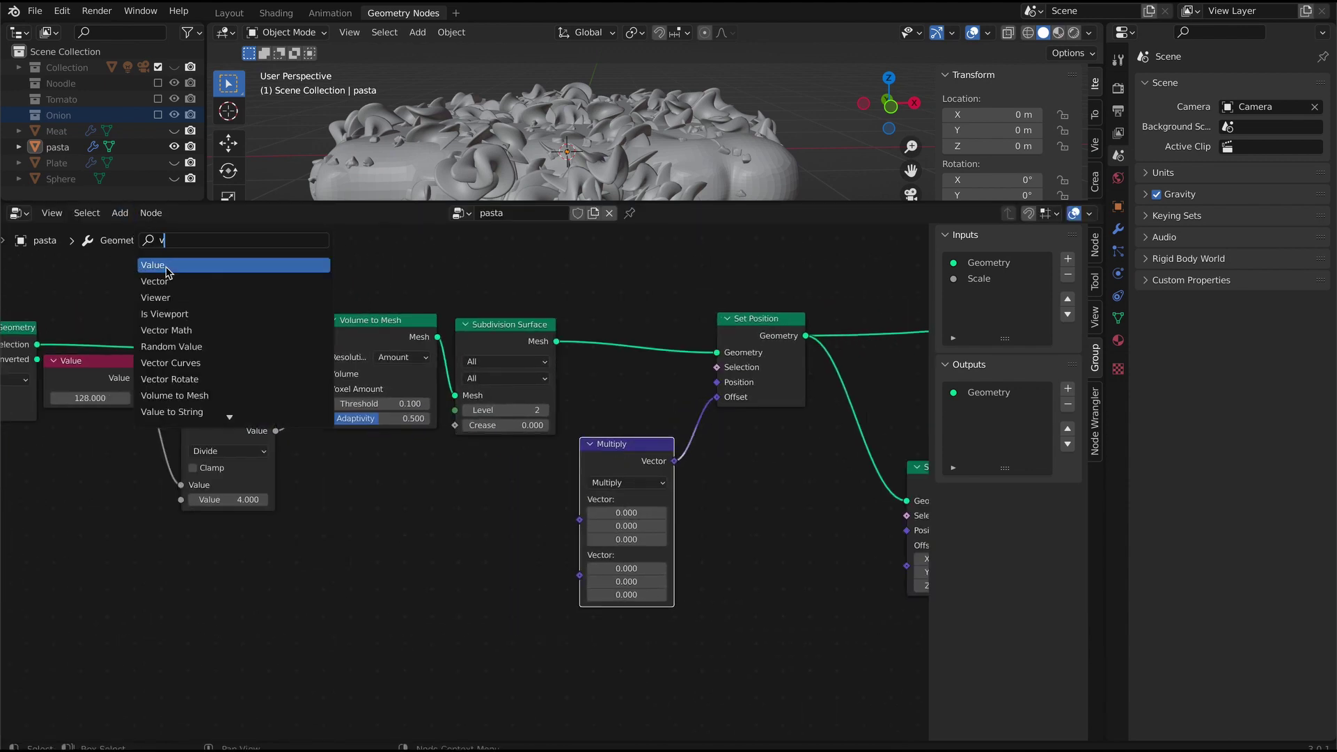
key(shift+d)
click(325, 482)
drag(376, 492, 580, 520)
key(Return)
drag(446, 592, 527, 522)
drag(336, 477, 421, 487)
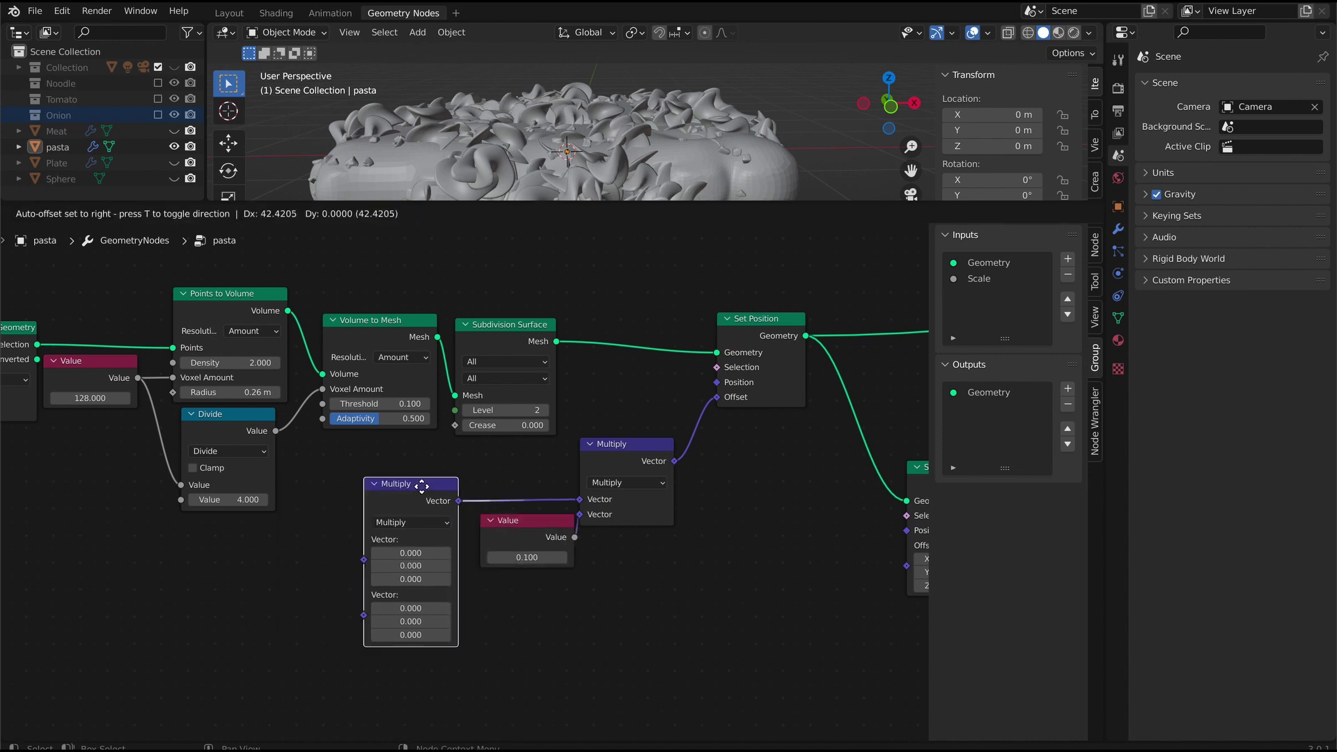
- Add a Combine XYZ node and connect it to the first vector of the duplicated Multiply
middle_drag(420, 487, 557, 464)
click(120, 213)
text(co)
click(181, 347)
drag(290, 499, 502, 537)
drag(250, 484, 433, 506)
middle_drag(252, 550, 344, 523)
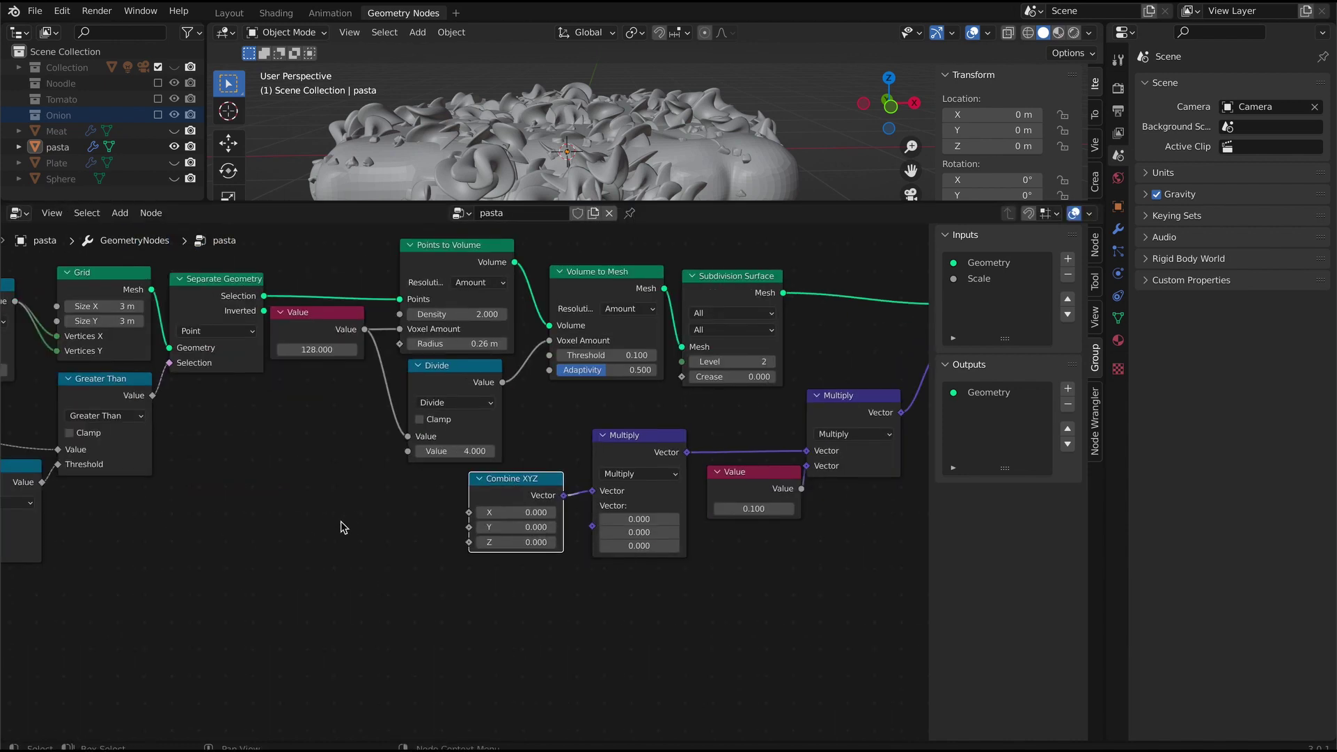
click(119, 213)
click(132, 234)
text(m)
click(211, 346)
click(390, 582)
- Duplicate the upper branch's Noise Texture, Separate RGB and three Map Range nodes and place the copy below the Combine XYZ node
scroll(260, 498, down, 8)
drag(53, 587, 222, 544)
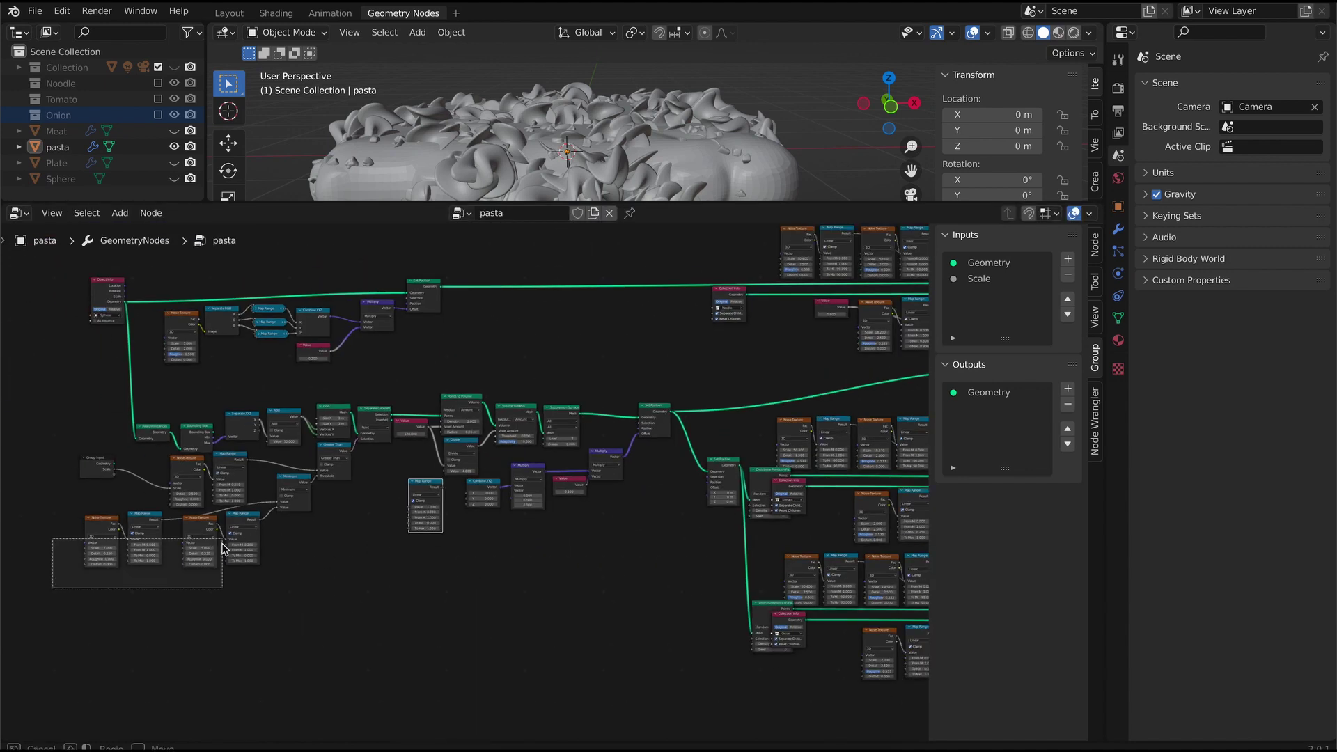
drag(97, 458, 29, 454)
drag(67, 600, 266, 467)
drag(155, 382, 270, 311)
key(shift+d)
click(444, 550)
scroll(390, 524, up, 5)
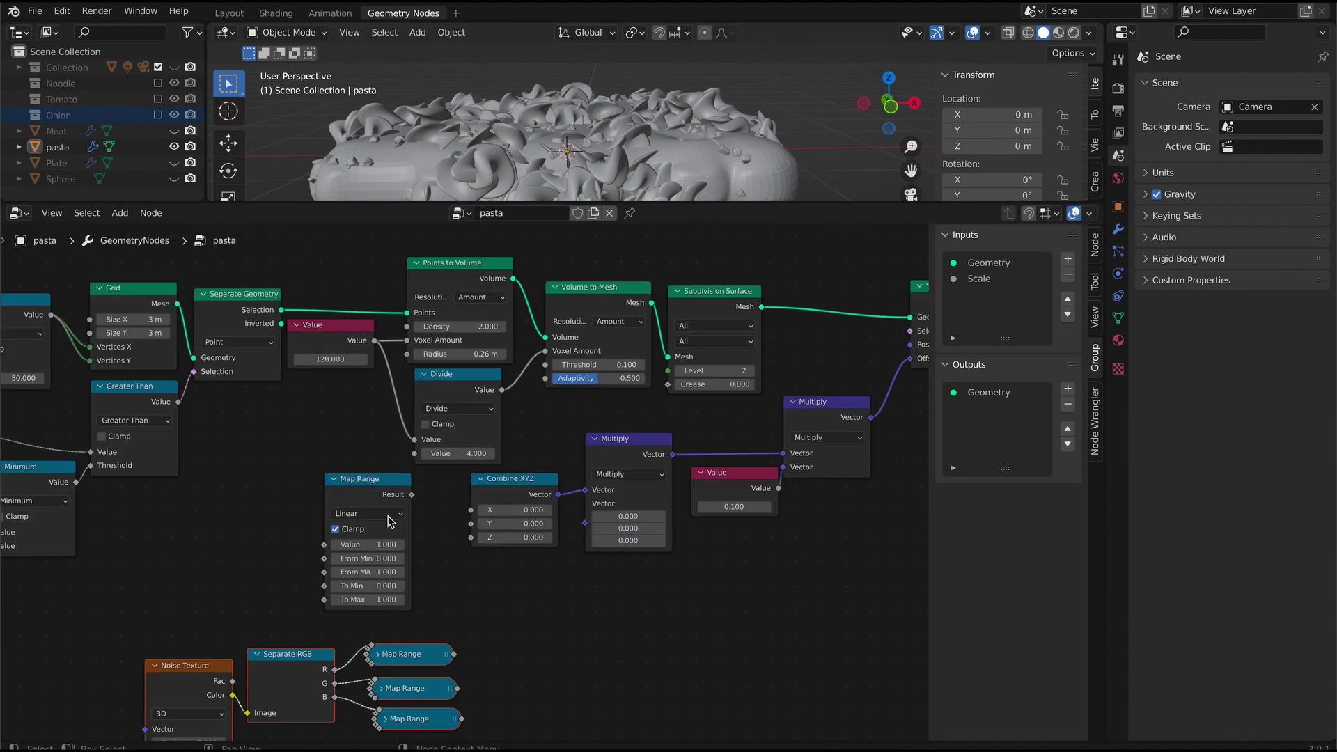
- Delete the expanded Map Range and connect the three copied Map Ranges to Combine XYZ's X, Y and Z
click(388, 523)
key(x)
drag(132, 732, 394, 653)
drag(395, 653, 381, 519)
- Add a Normal node and connect it to the second vector of the Multiply after Combine XYZ
click(120, 213)
click(133, 234)
text(n)
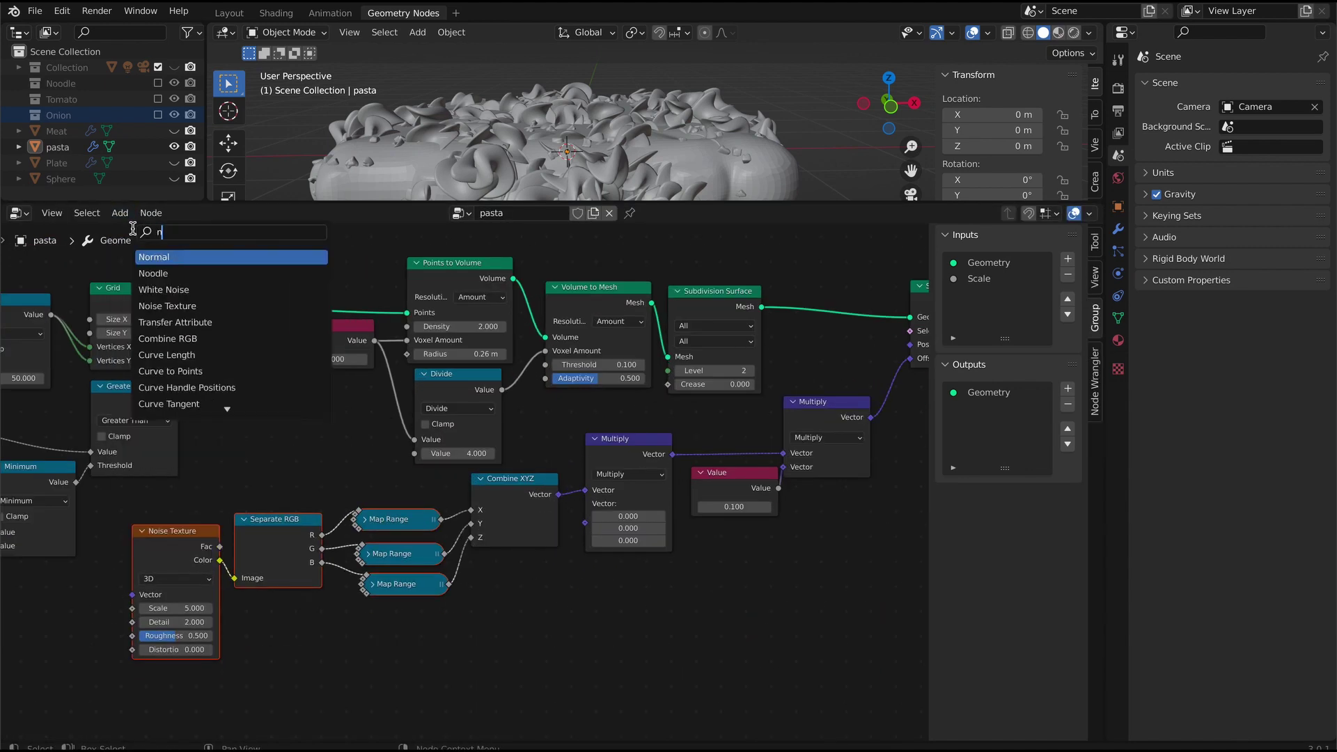
click(191, 257)
click(552, 584)
drag(555, 576, 585, 522)
- Set the copied Noise Texture's Scale to 6.5, Detail to 1 and Roughness to 0
double_click(276, 579)
text(6.5)
key(Tab)
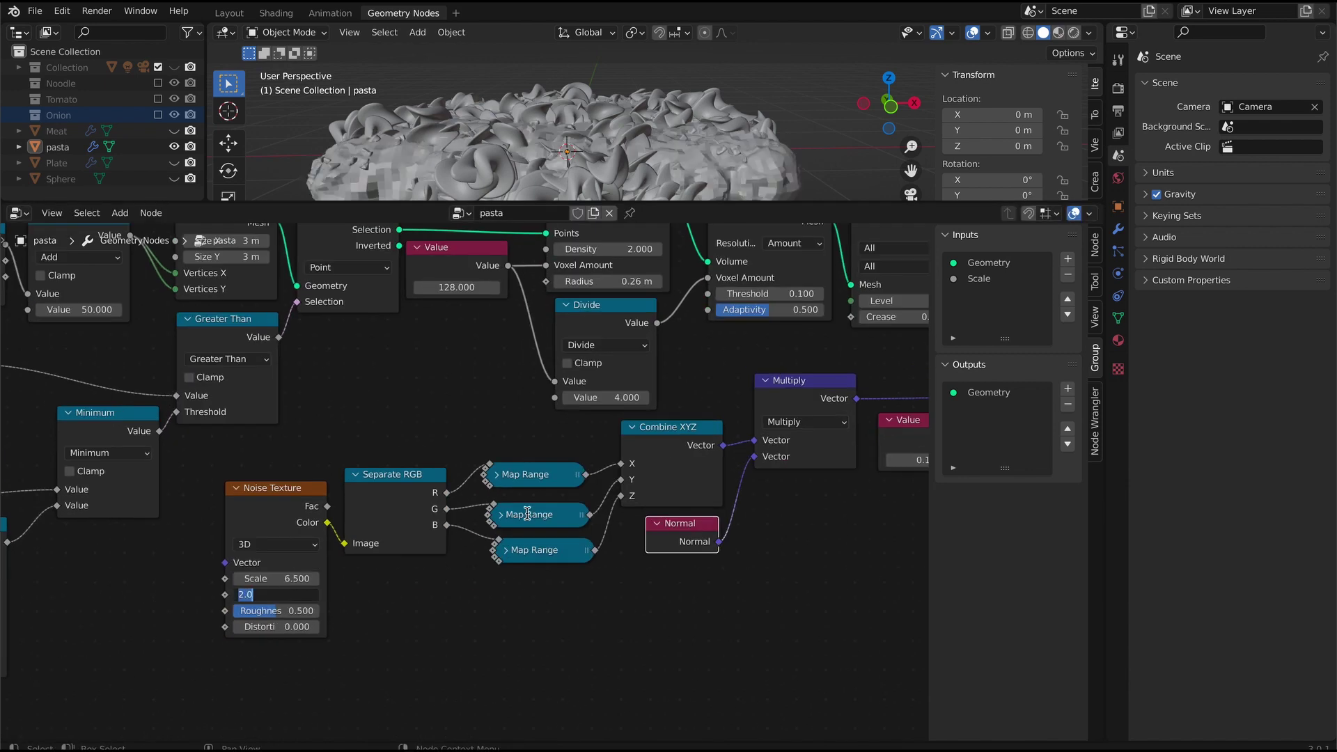
text(1)
key(Tab)
text(0)
key(Tab)
key(Tab)
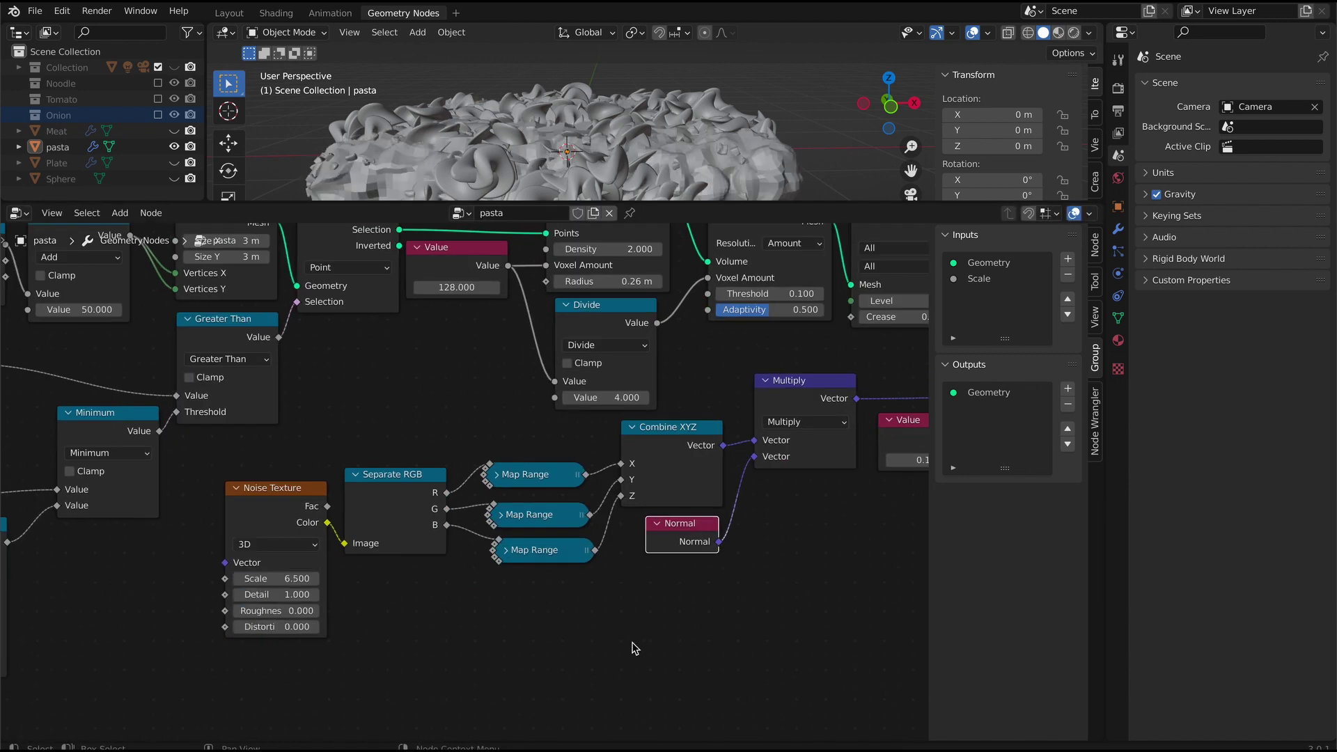
- Duplicate the vector Multiply and connect the copy to the Offset of the Set Position feeding the tomato and onion scatter
scroll(438, 589, up, 3)
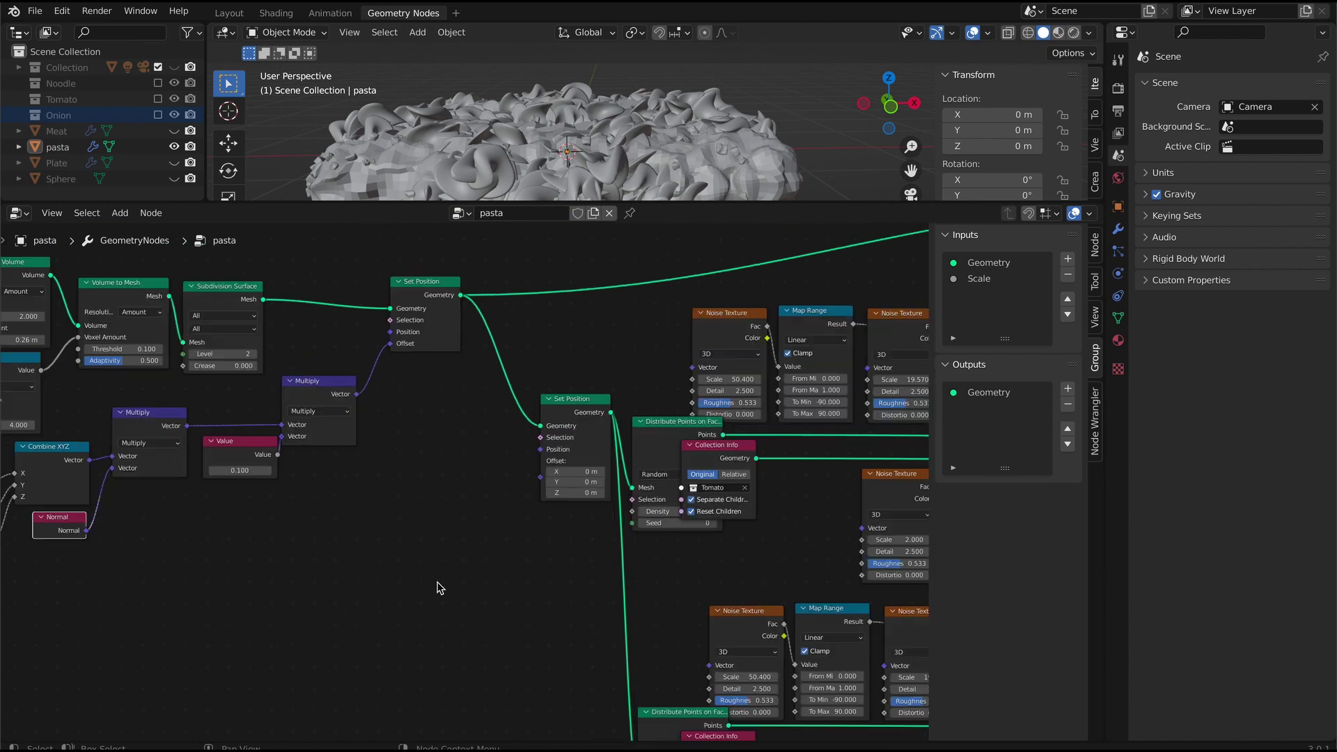
scroll(481, 576, up, 5)
drag(724, 376, 665, 432)
middle_drag(484, 528, 670, 494)
scroll(550, 592, up, 4)
scroll(428, 254, down, 1)
click(435, 252)
key(shift+d)
drag(615, 441, 742, 427)
- Duplicate the Normal node and connect the copy to the first vector of the new Multiply
scroll(501, 480, down, 2)
click(101, 503)
key(shift+d)
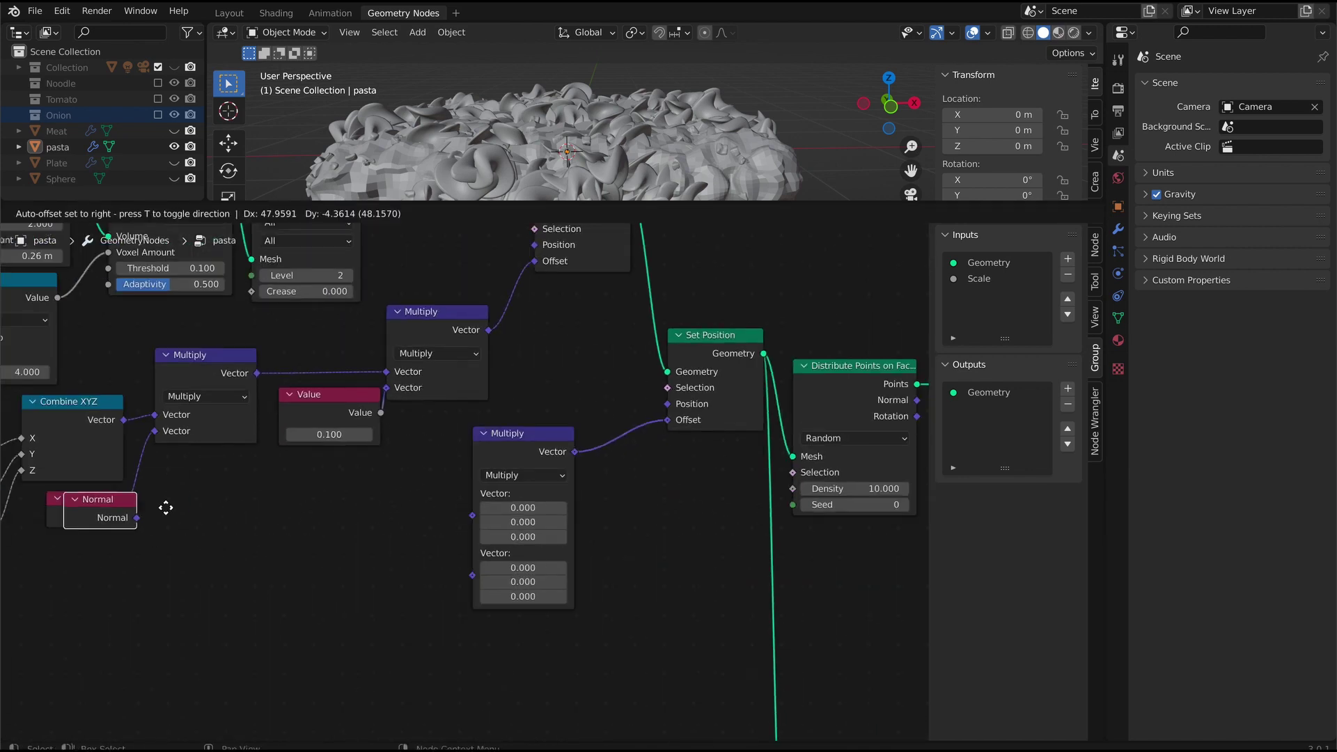
click(364, 508)
drag(336, 516, 472, 515)
- Duplicate the Value node, set the copy to 0.05 and connect it to the new Multiply's second vector
key(shift+d)
drag(399, 602, 472, 532)
double_click(361, 624)
text(0.05)
key(Return)
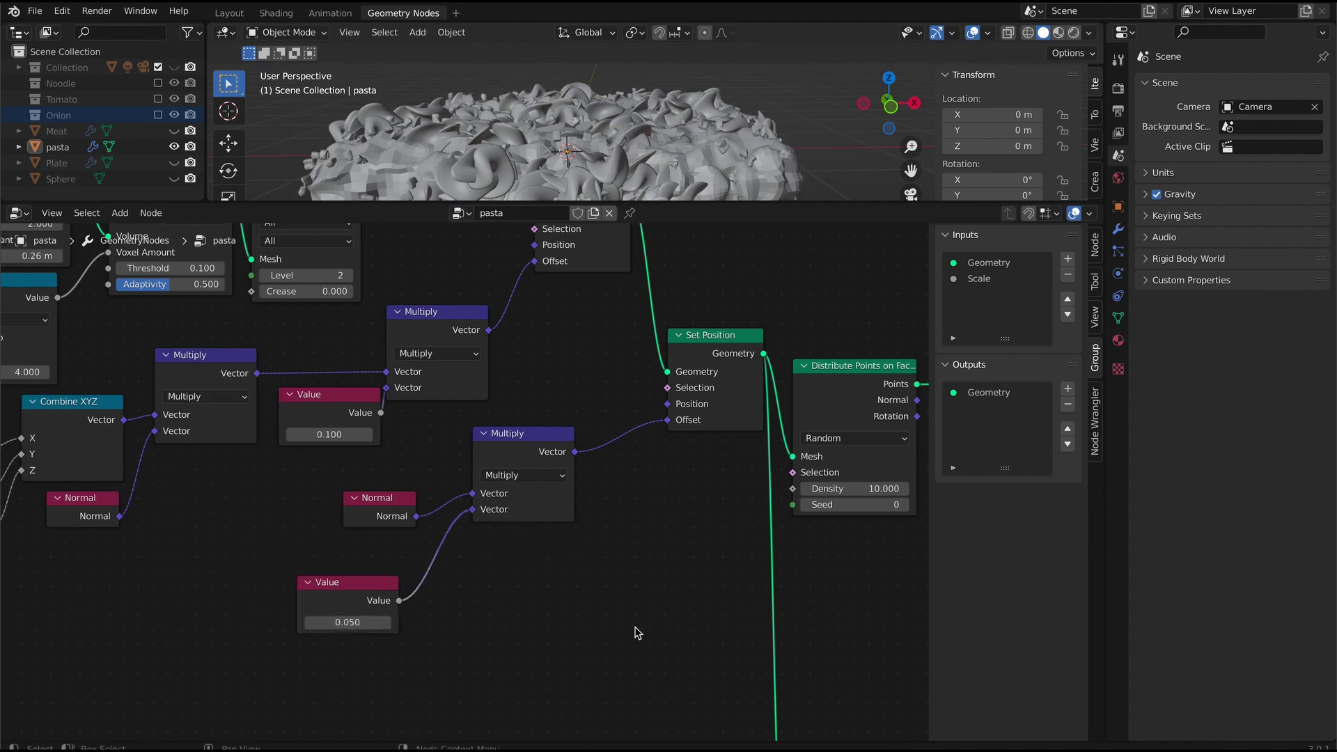
- Move the sauce branch's first Set Position node upward to make room in the node tree
scroll(636, 633, down, 10)
middle_drag(906, 640, 770, 610)
drag(445, 462, 440, 425)
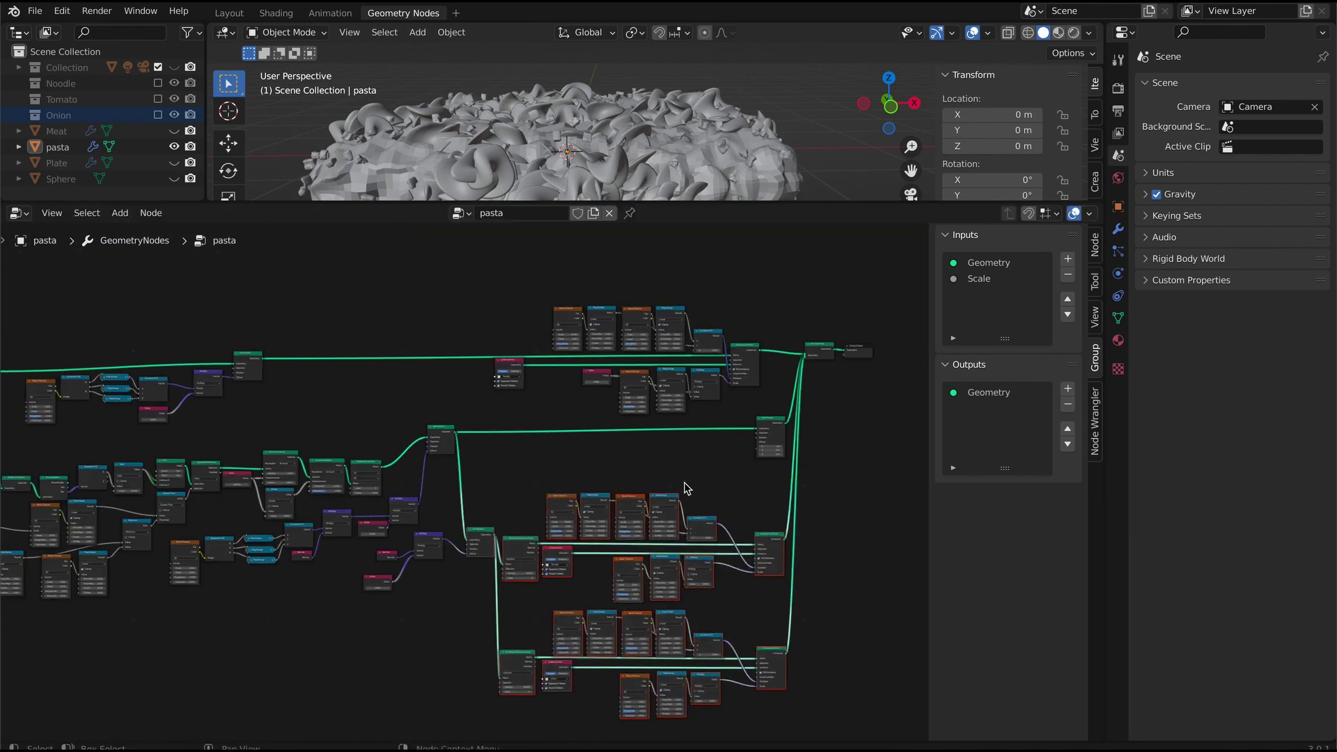
- Add a Math node and a Vector Math node set to Multiply beside the last Set Position before Join Geometry
scroll(770, 531, up, 5)
click(120, 212)
click(339, 587)
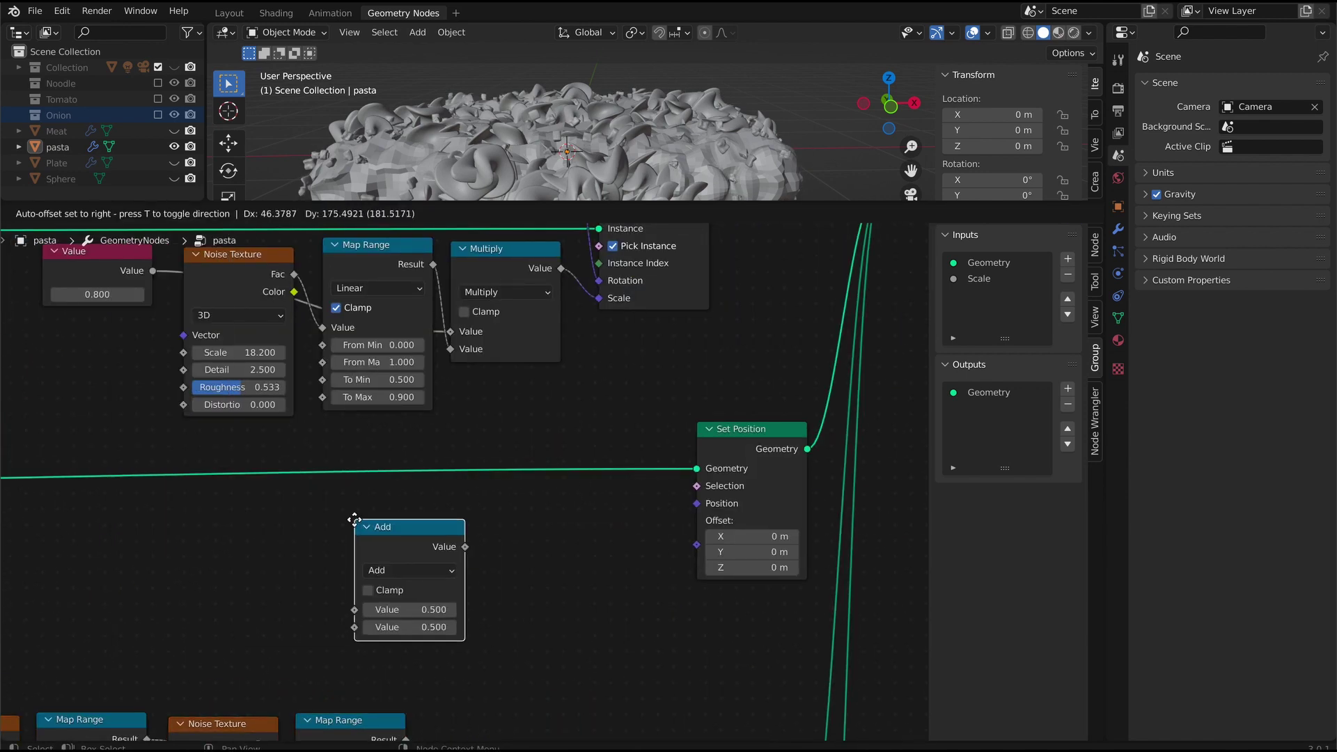
click(120, 212)
mouse_move(167, 497)
click(278, 542)
click(531, 496)
click(588, 546)
click(568, 491)
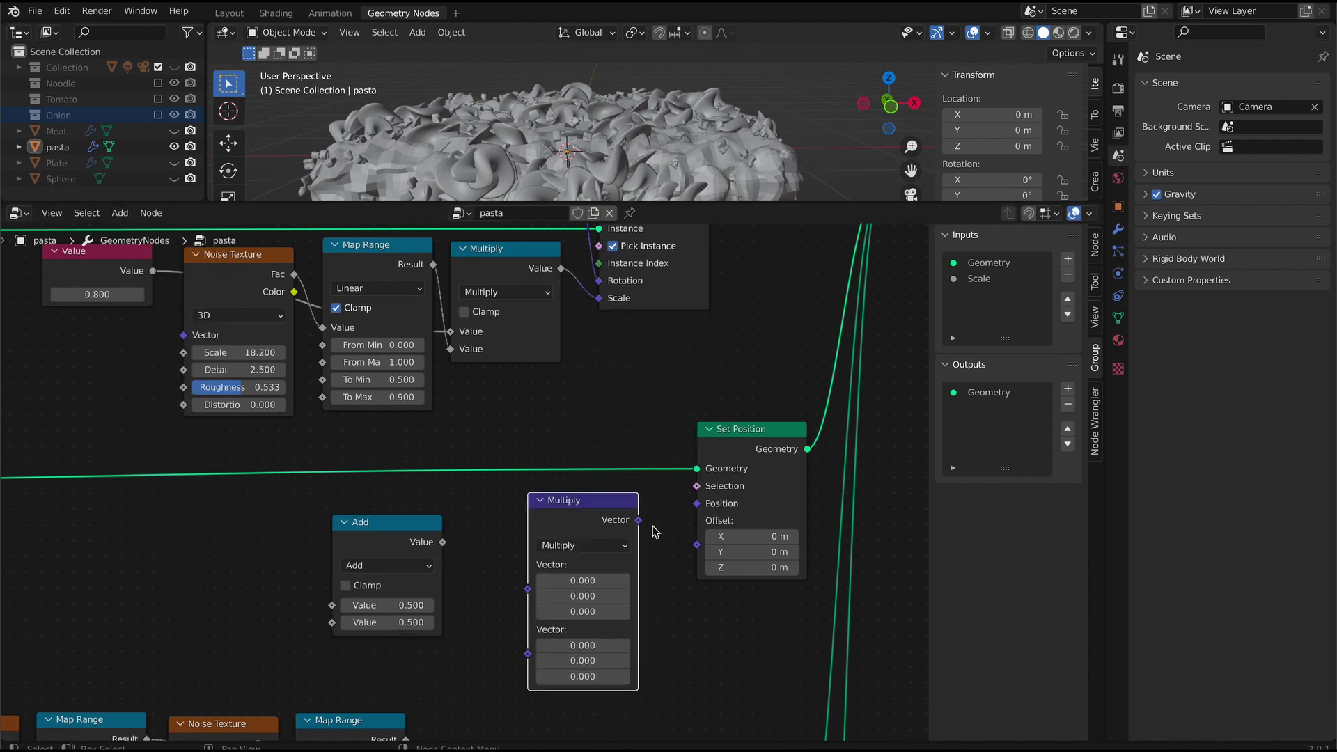
- Offset the last Set Position with the vector Multiply, fed by a new Normal node and the Math node set to Multiply
click(119, 213)
click(272, 530)
click(182, 541)
drag(289, 567, 528, 590)
drag(240, 546, 460, 495)
drag(399, 523, 527, 606)
drag(408, 564, 467, 543)
click(320, 576)
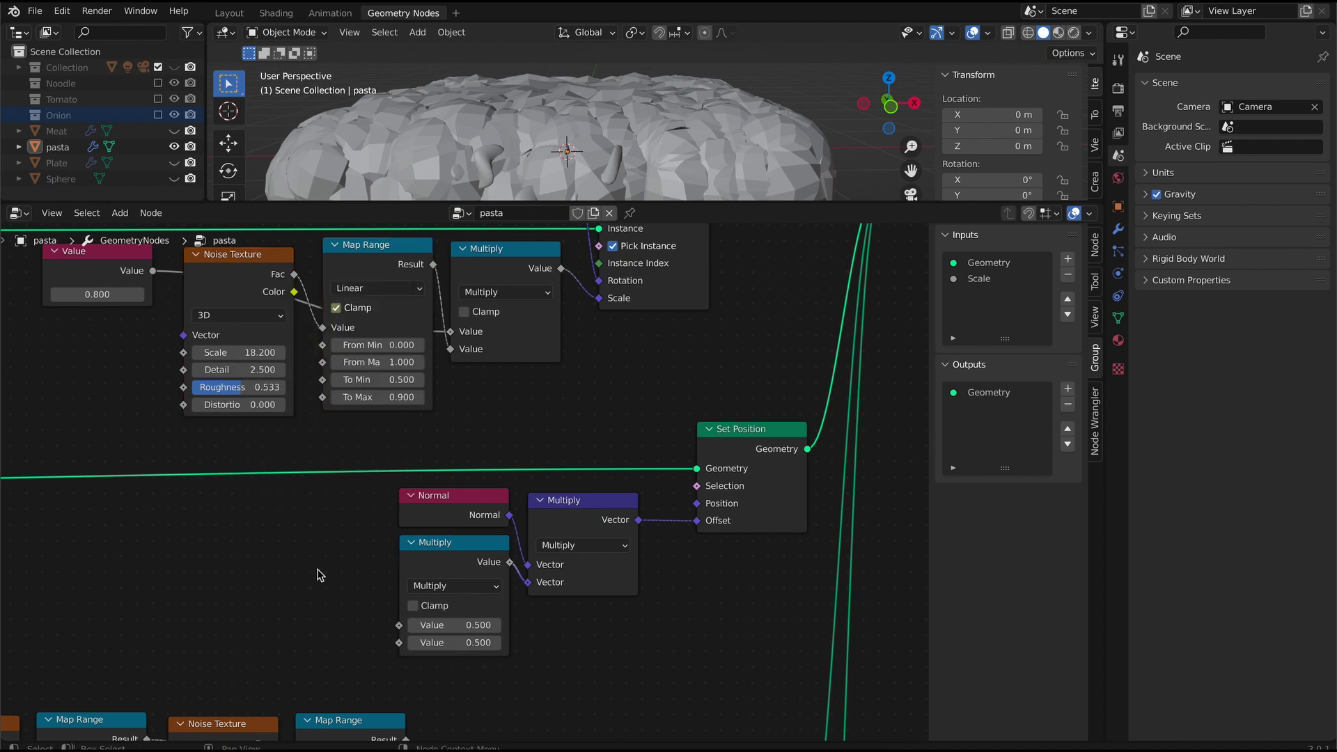
- Add a Map Range and two chained Noise Textures, the second one feeding the Map Range's Value
click(120, 213)
text(m)
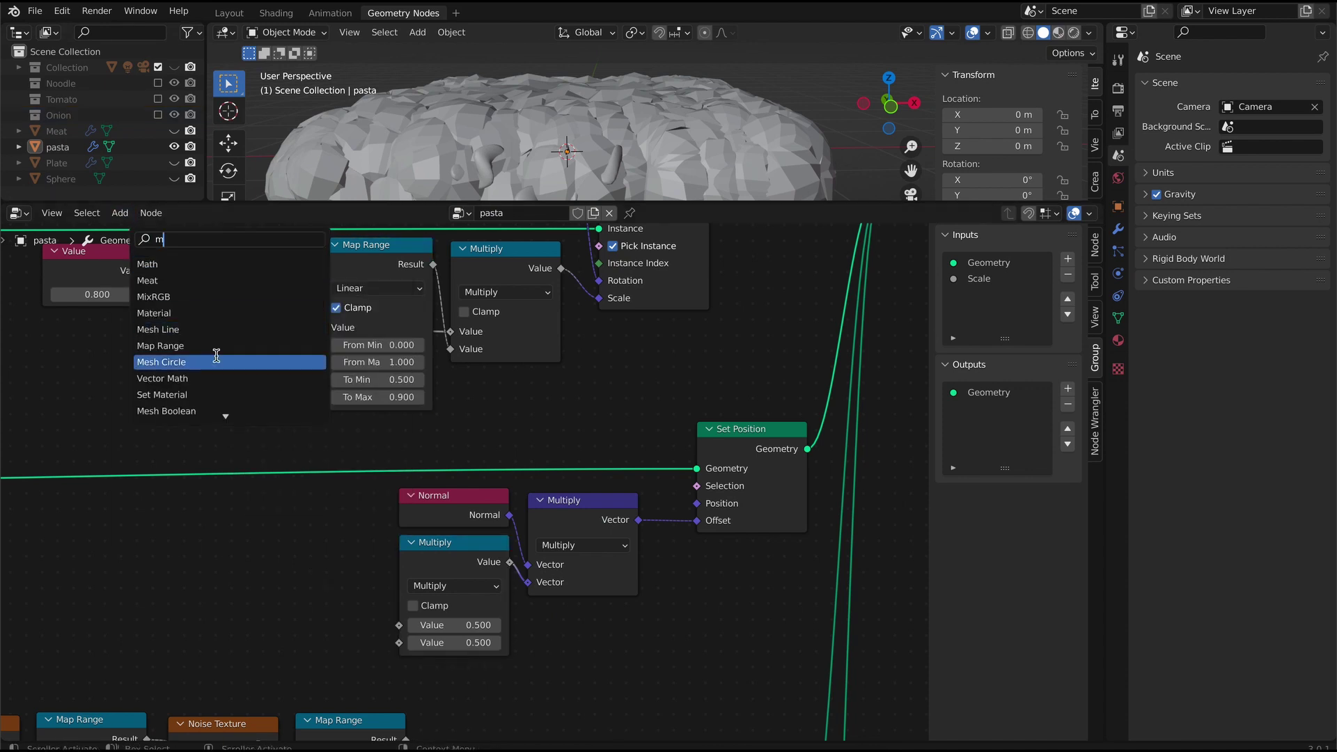
click(215, 346)
click(278, 620)
click(149, 567)
middle_drag(149, 567, 406, 499)
key(shift+d)
click(221, 494)
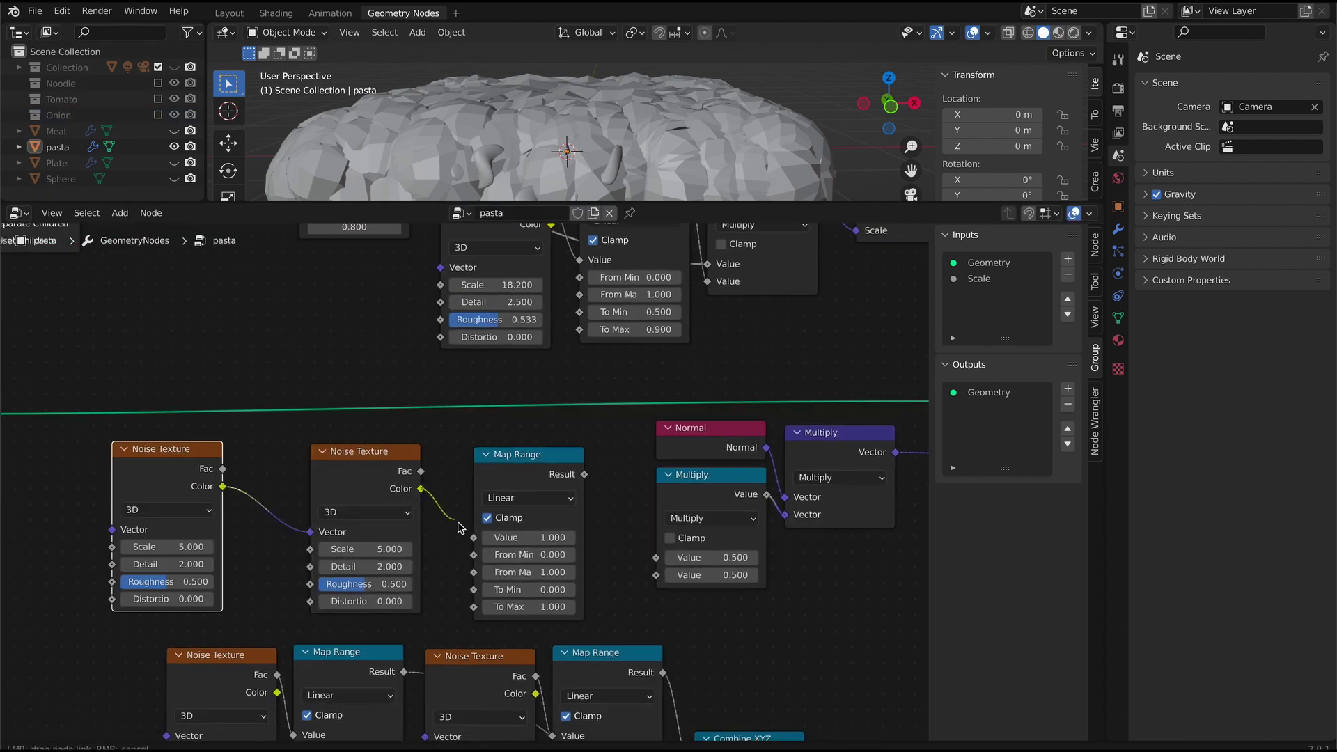
- Connect the Map Range, with To Min -1, to the Multiply of 0.01, and set the second noise to scale 10, detail 1, roughness 0
drag(585, 474, 656, 557)
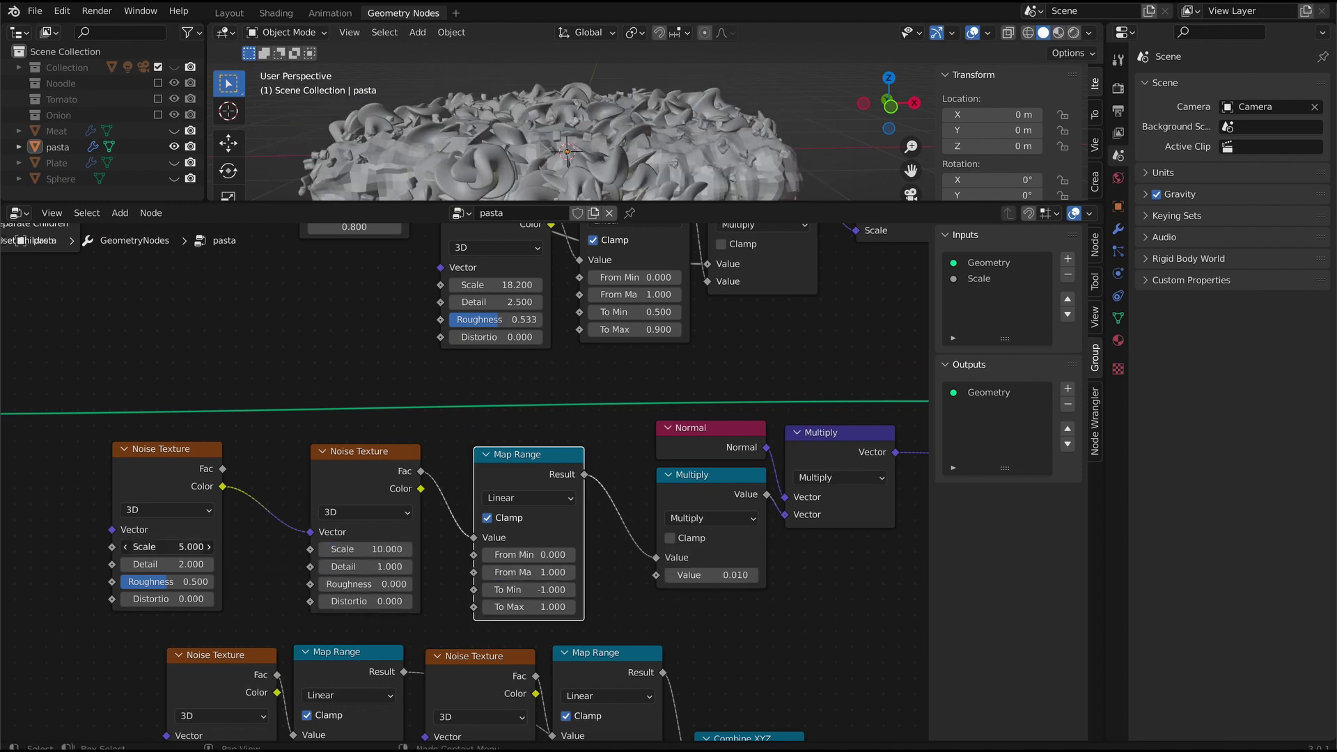
drag(158, 459, 230, 455)
scroll(499, 428, down, 10)
middle_drag(822, 545, 824, 509)
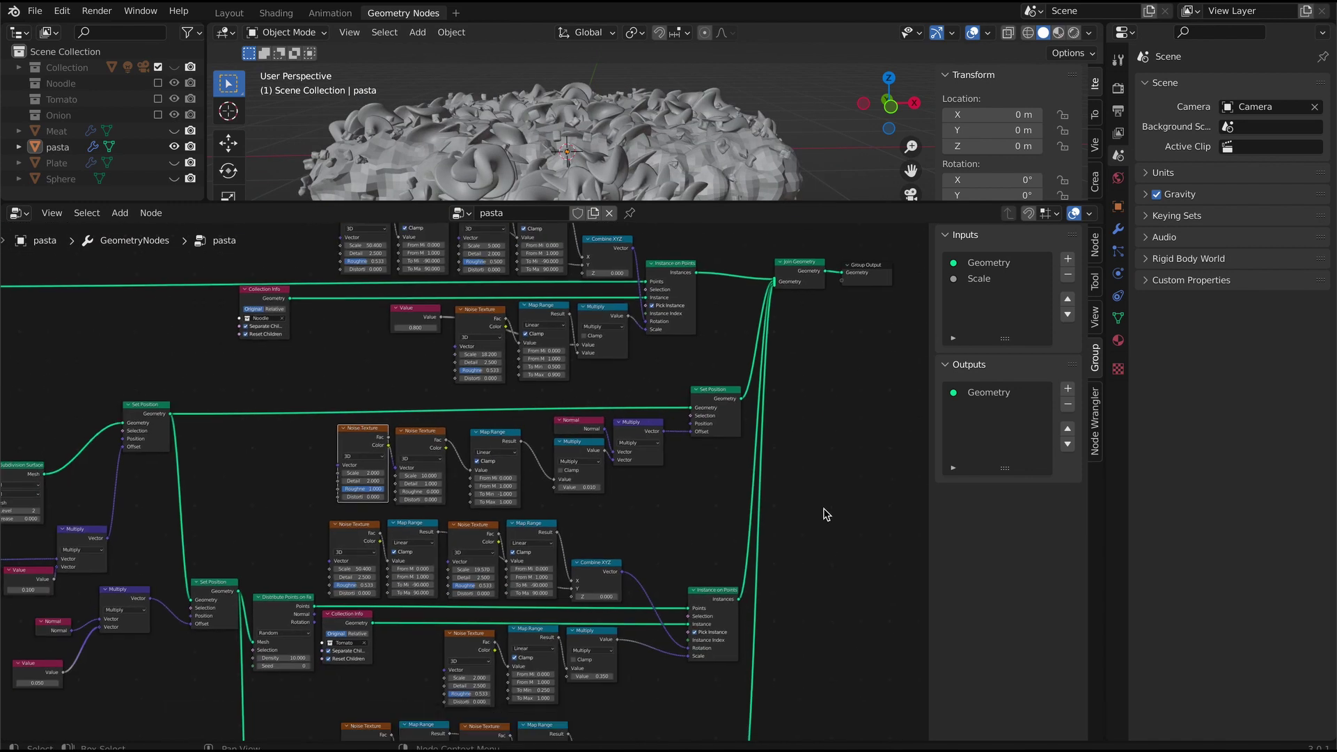
scroll(834, 544, down, 3)
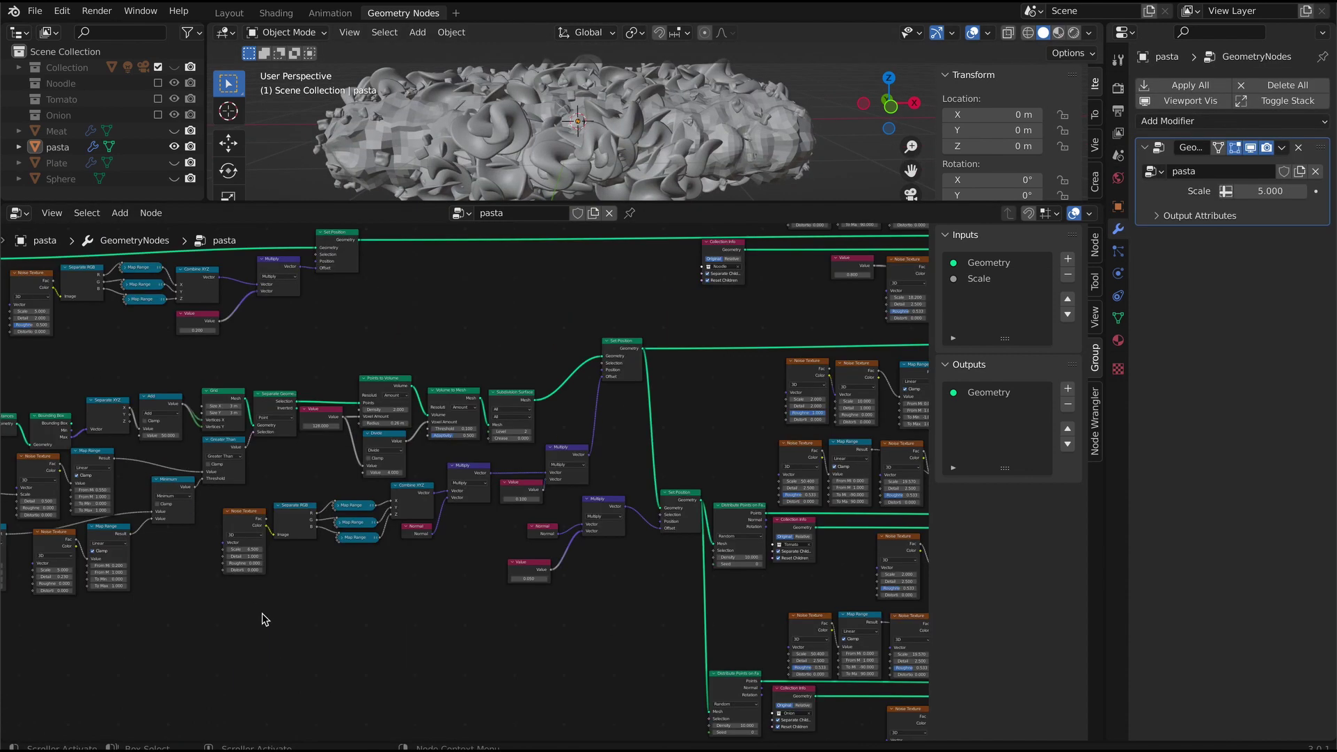
- Expose the Scale of the Noise Texture beside the Sphere's Object Info node as a group input
scroll(343, 404, up, 2)
scroll(351, 374, up, 1)
middle_drag(352, 375, 353, 537)
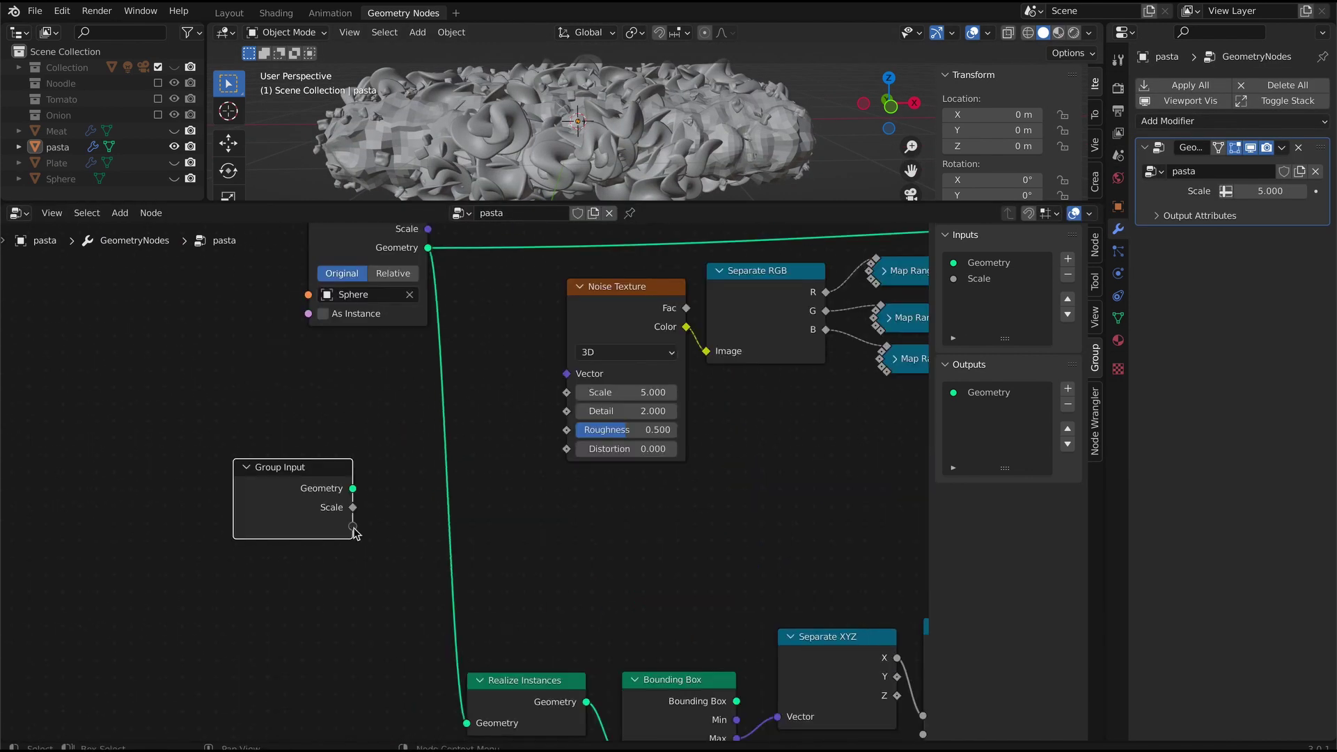
drag(353, 537, 567, 392)
- Place a Group Input node beside the noodle Collection Info node
scroll(480, 488, down, 7)
middle_drag(927, 437, 355, 455)
scroll(603, 443, up, 5)
drag(233, 468, 556, 426)
middle_drag(644, 438, 627, 439)
- Insert a Distribute Points on Faces node into the upper geometry link feeding the noodle instances
click(120, 213)
click(137, 237)
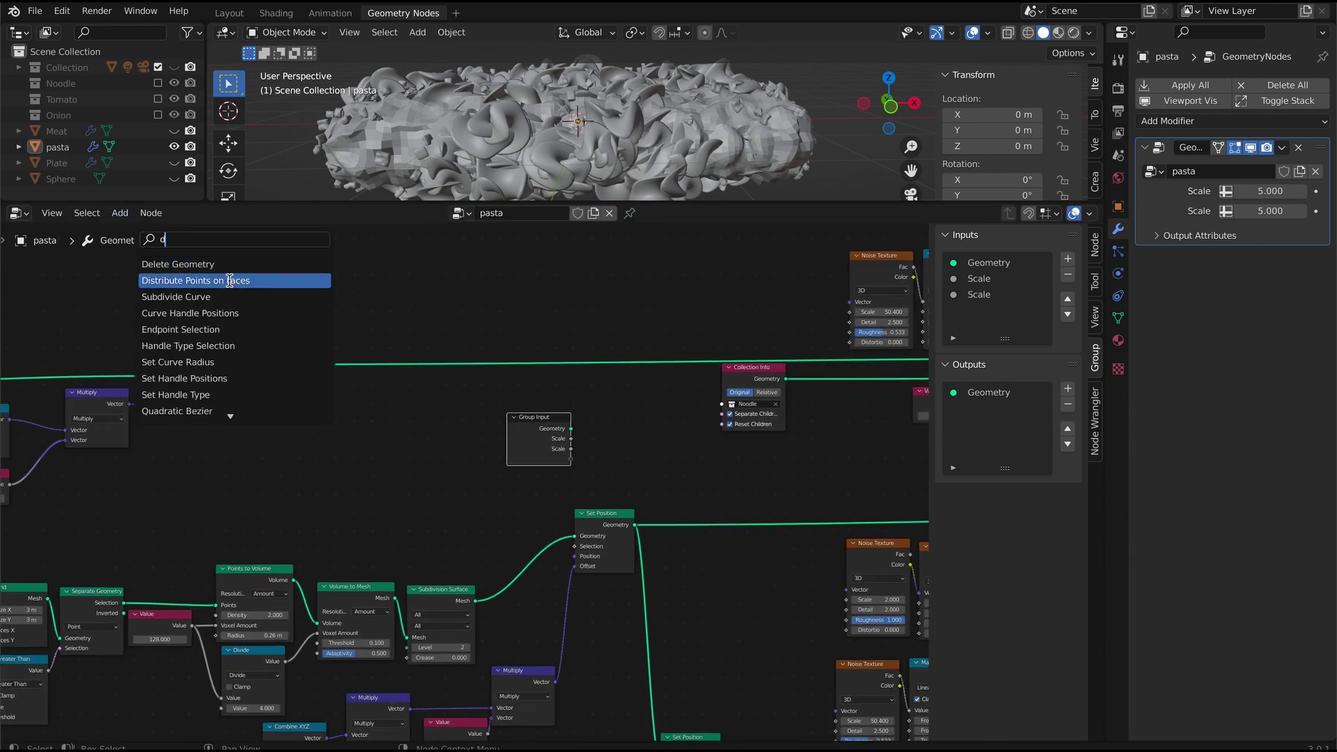
click(230, 280)
click(652, 340)
drag(652, 340, 655, 307)
drag(539, 418, 427, 388)
- Add a Math node set to Add and connect it to the Seed of the noodle Distribute Points on Faces
scroll(516, 400, up, 5)
click(120, 214)
mouse_move(167, 477)
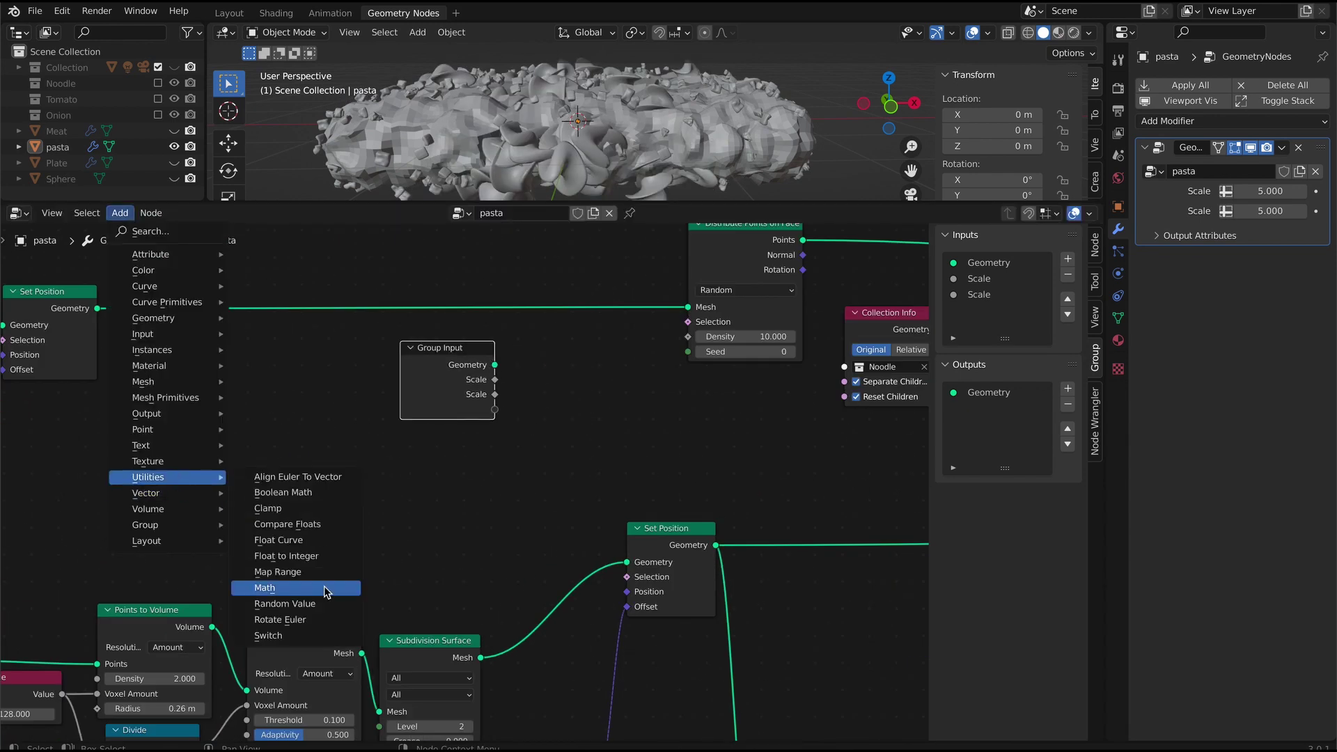
click(265, 588)
drag(686, 359, 688, 352)
- Expose the noodle distribution's Density and name the group inputs Sauce Scale, Distortion Scale and Noodle Density
drag(688, 336, 494, 410)
drag(589, 382, 611, 376)
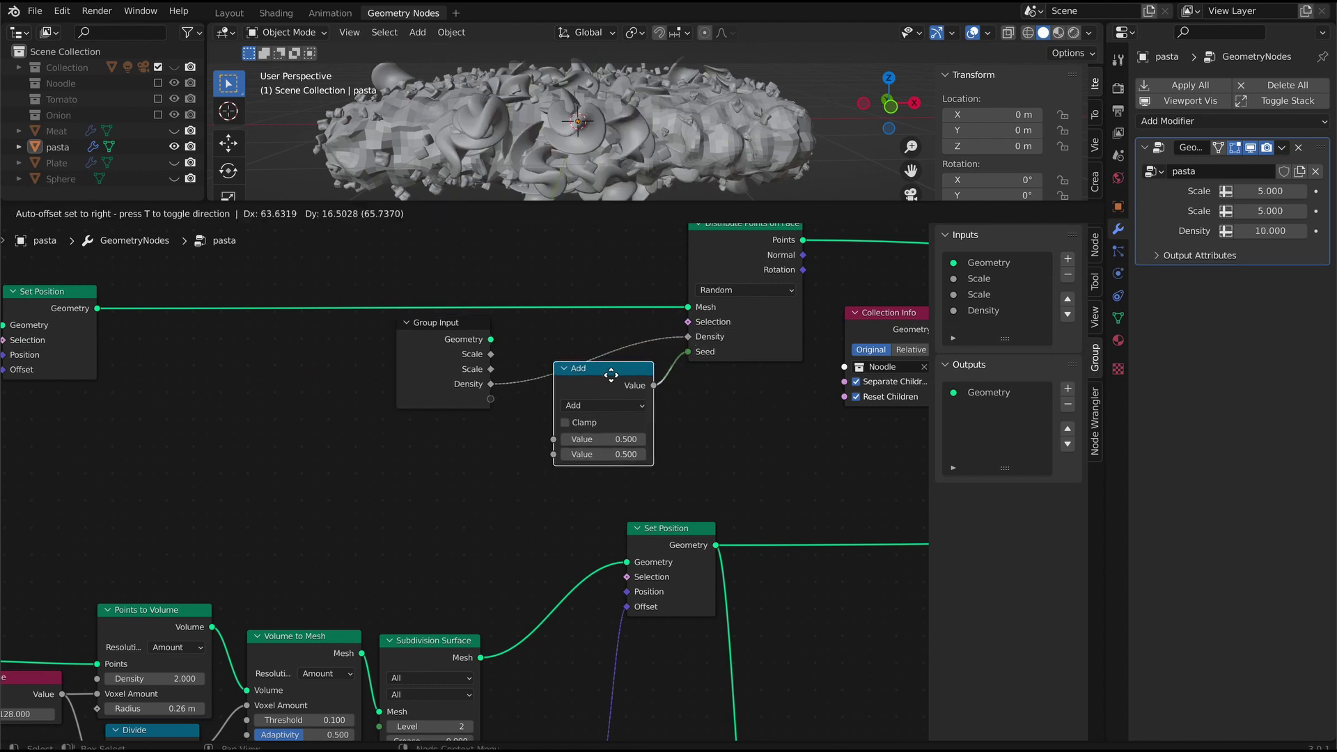
double_click(989, 279)
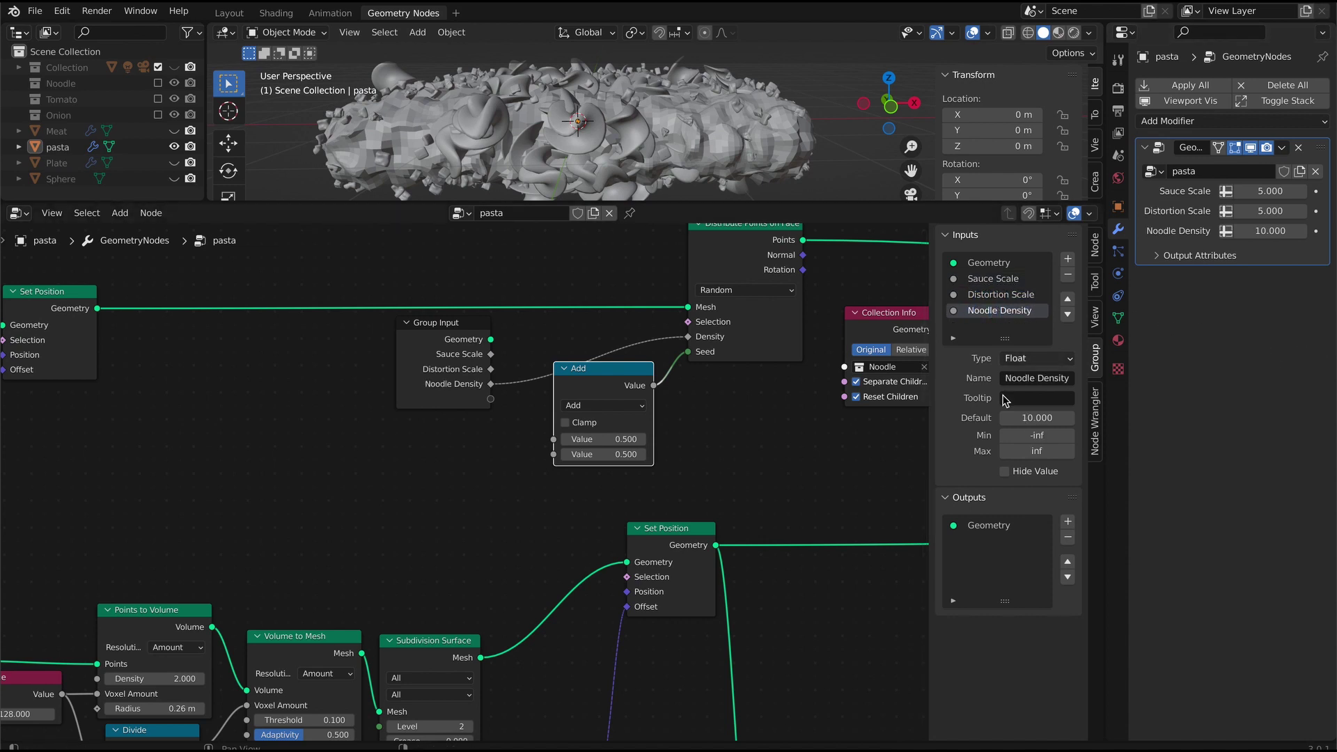
- Paste a copy of the Group Input beside the tomato Distribute Points on Faces and expose that node's Density through it
click(463, 393)
key(ctrl+c)
scroll(467, 422, down, 6)
middle_drag(680, 594, 445, 498)
key(ctrl+v)
scroll(487, 546, up, 3)
scroll(445, 432, down, 8)
key(g)
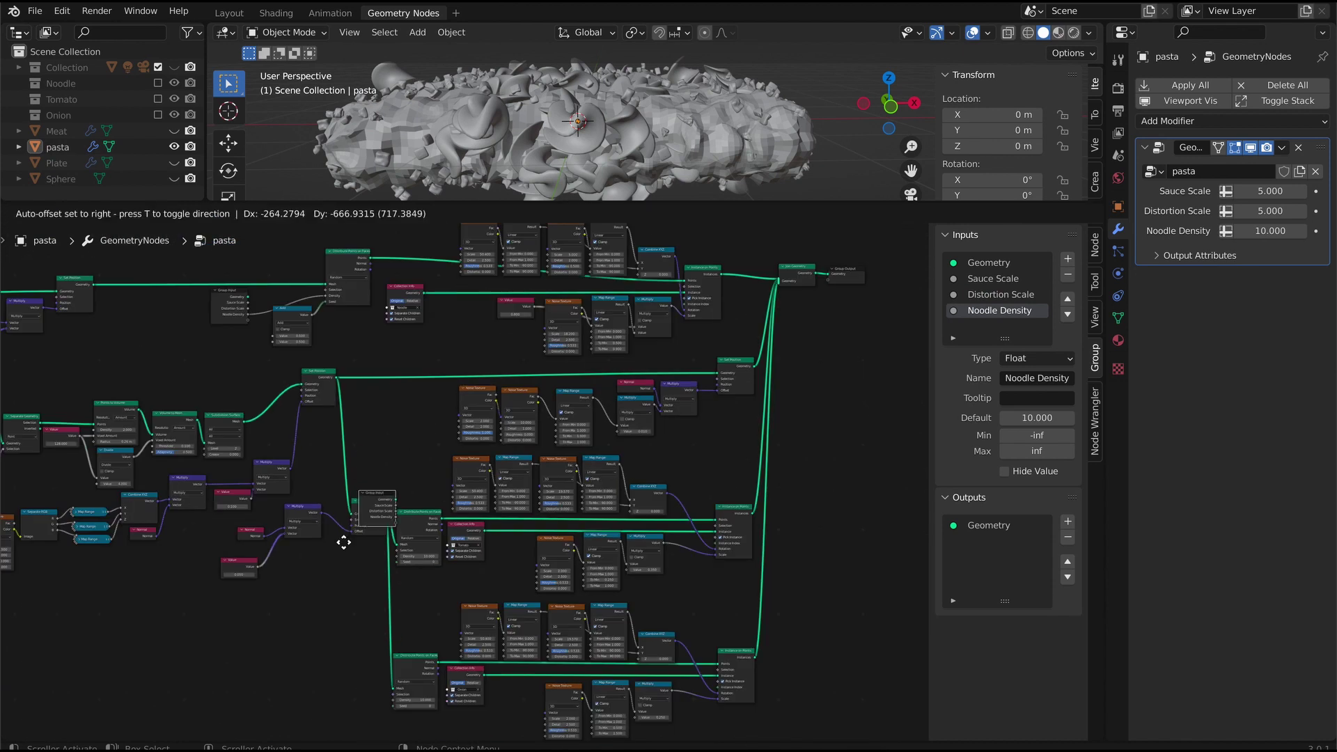
scroll(344, 542, up, 5)
click(272, 551)
drag(304, 494, 383, 419)
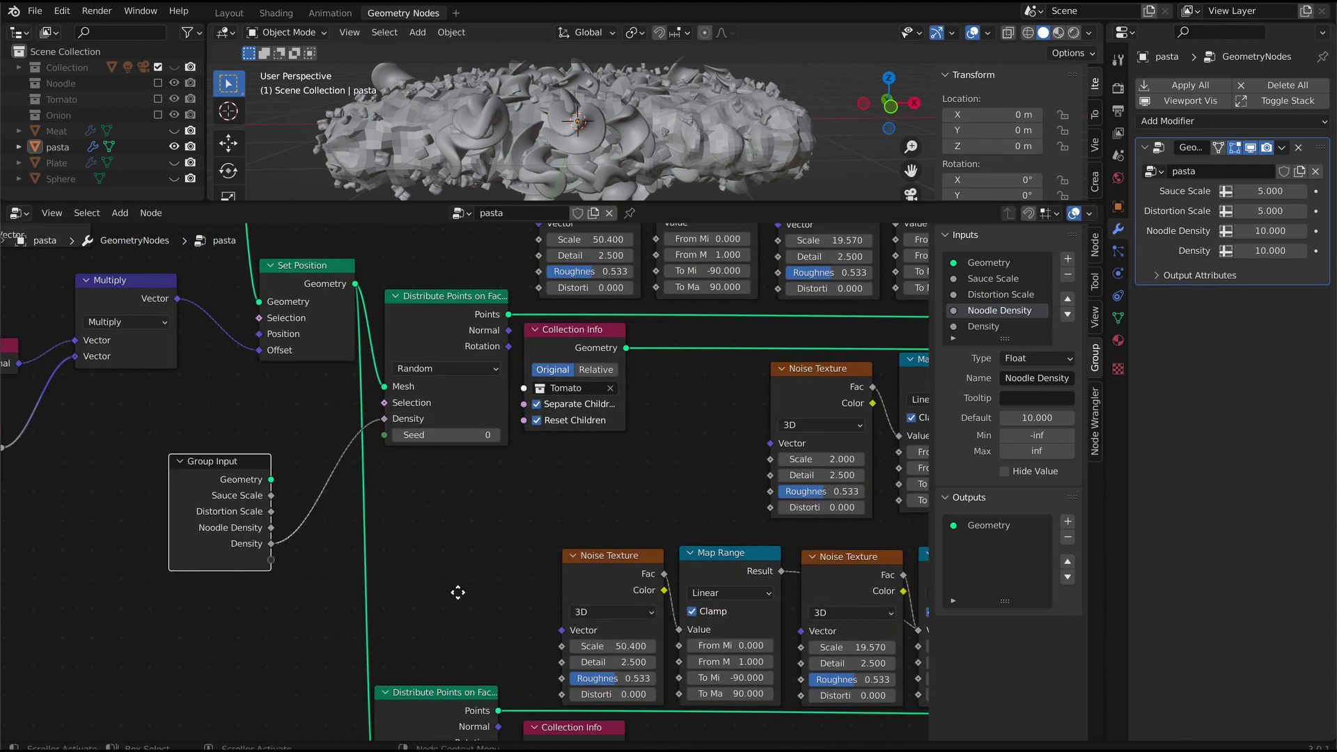
- Expose the onion distribution's Density and the tomato distribution's Seed, naming the density inputs Tomato Density and Onion Density
middle_drag(282, 602, 286, 502)
drag(277, 460, 408, 654)
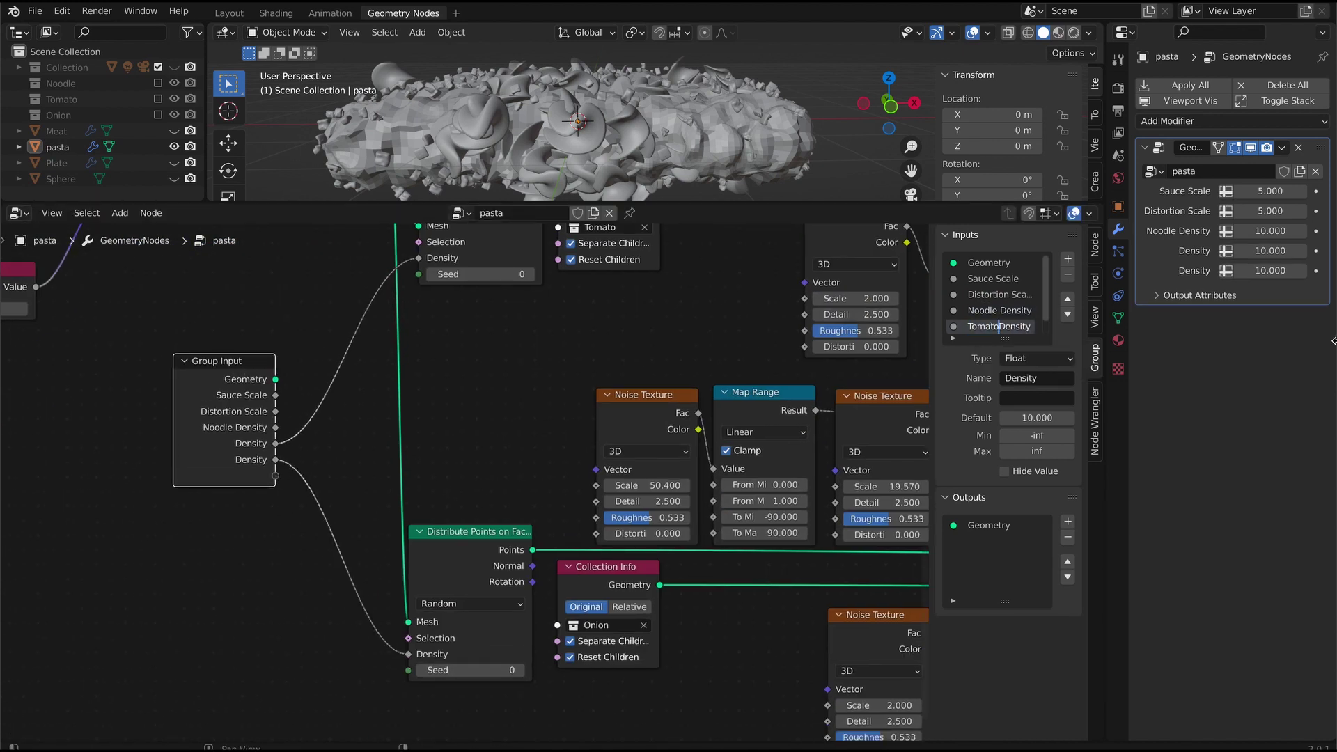
drag(394, 348, 418, 275)
mouse_move(276, 476)
mouse_down()
mouse_move(411, 671)
mouse_move(341, 633)
mouse_up()
- Add a Math node that adds 2 to the group's Seed input and feeds the onion distribution's Seed
middle_drag(335, 627, 420, 518)
click(120, 213)
click(258, 544)
click(335, 550)
drag(392, 554, 497, 566)
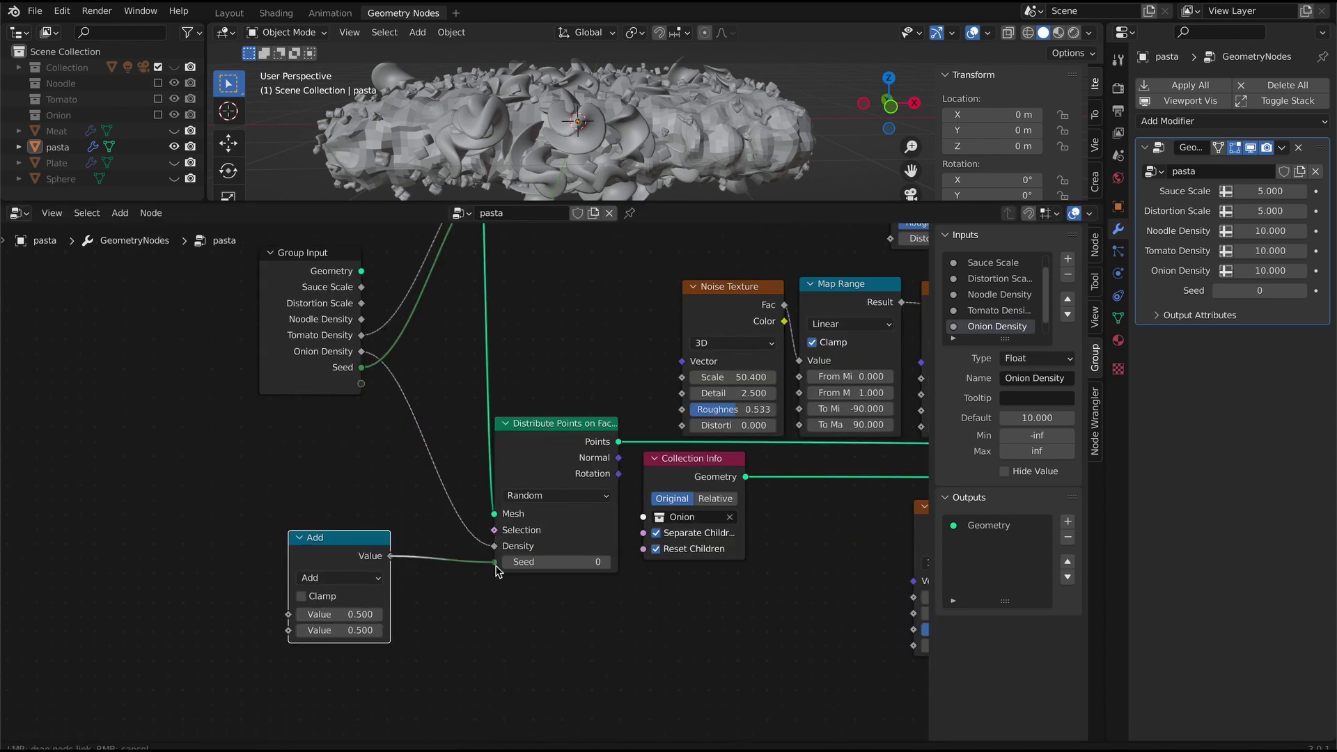
drag(334, 535, 359, 542)
drag(306, 254, 223, 257)
scroll(737, 641, down, 1)
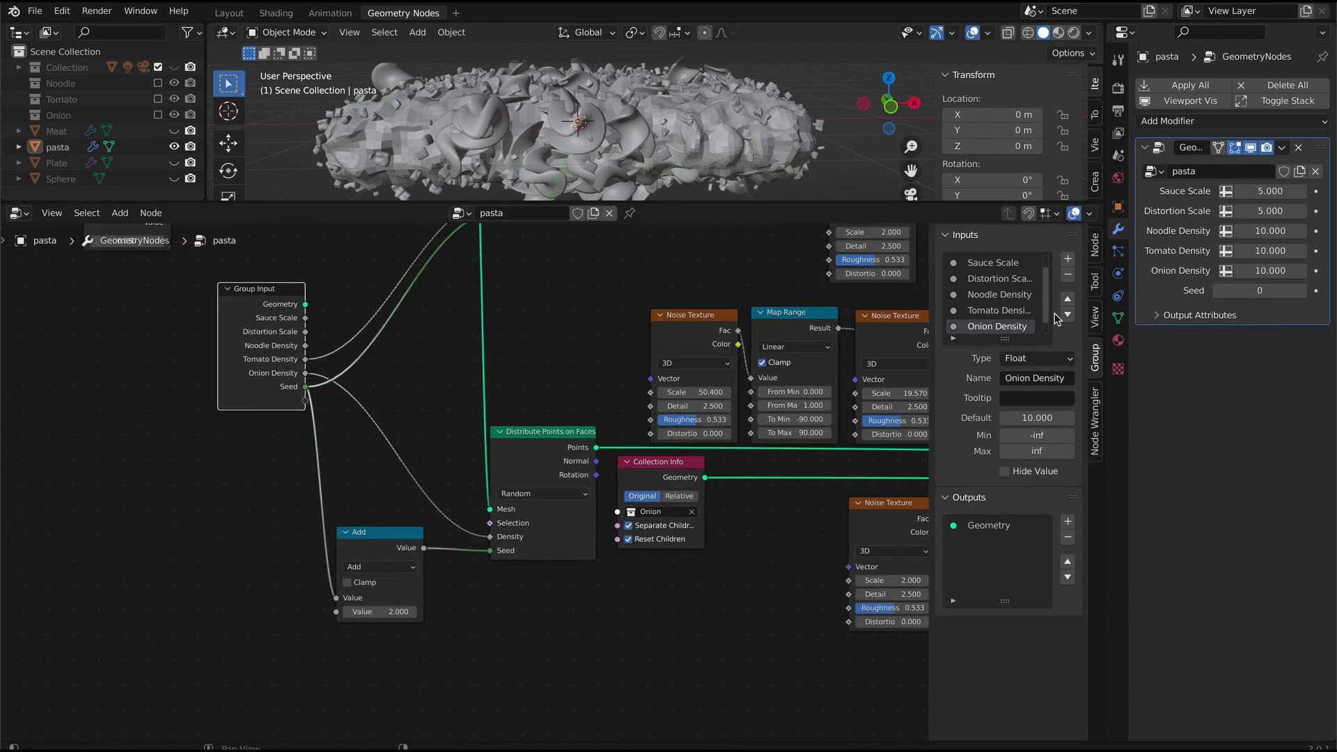
- Set Sauce Scale to 1.3, Distortion Scale to 1, Noodle Density to 20, Tomato Density to 15, Onion Density to 18 and Seed to 2
double_click(1259, 290)
text(2)
key(Return)
double_click(1271, 191)
text(1.3)
key(Tab)
text(1)
key(Tab)
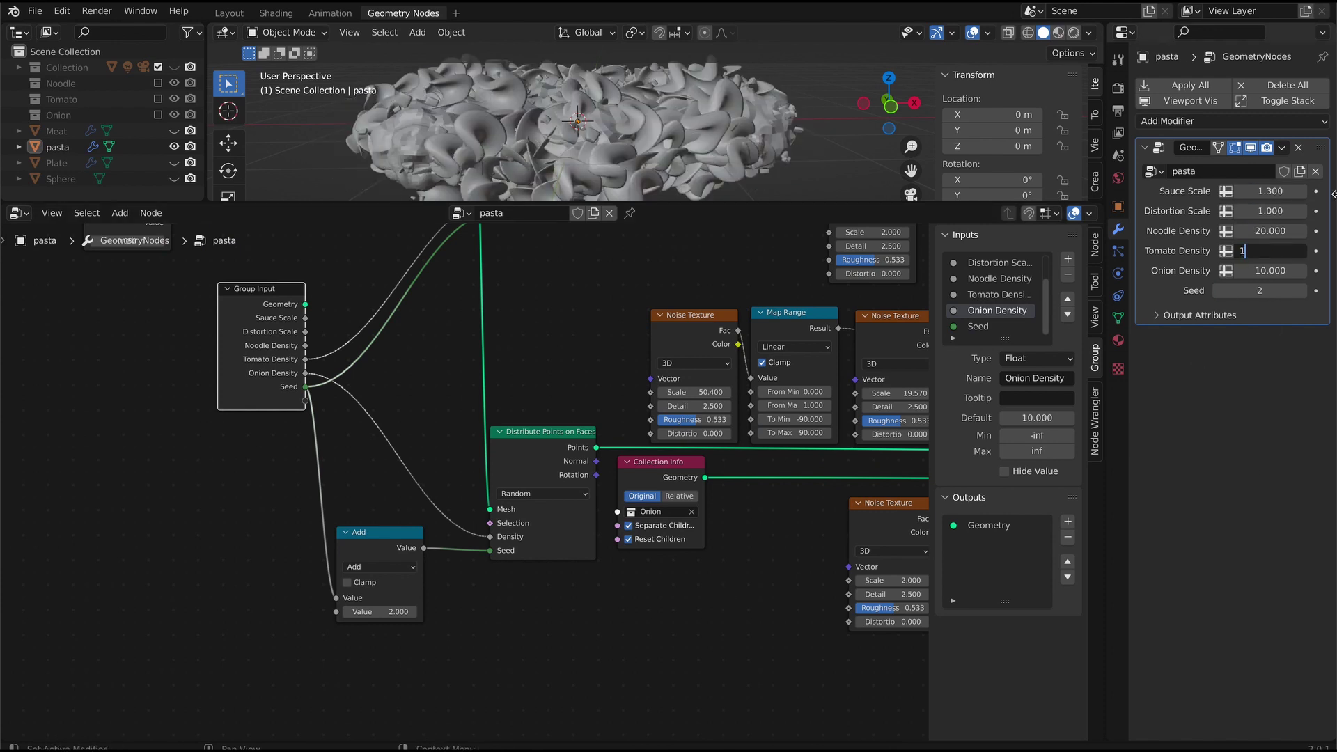
- Move the sauce's final Set Position and its displacement nodes farther away from the Join Geometry node
scroll(627, 132, down, 1)
middle_drag(591, 298, 600, 394)
scroll(599, 394, up, 3)
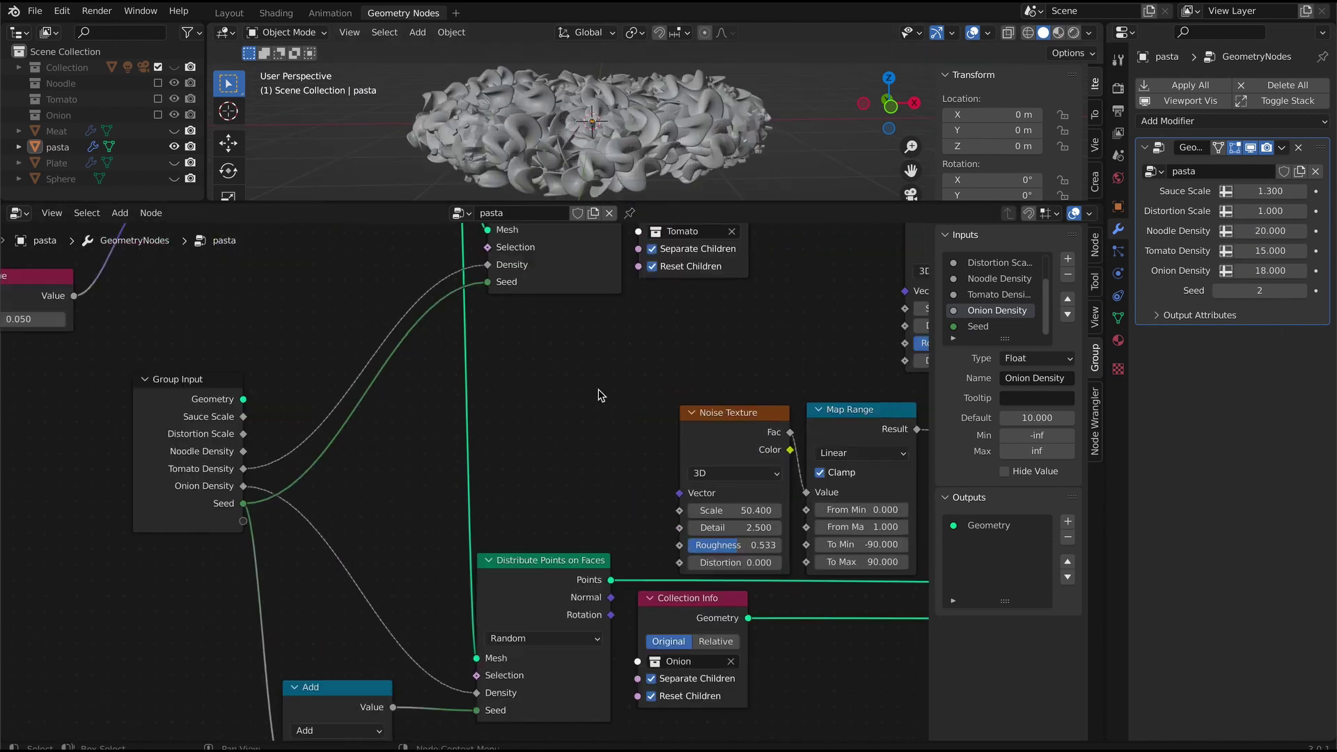
scroll(599, 394, down, 10)
middle_drag(558, 237, 618, 462)
scroll(268, 491, up, 8)
drag(386, 358, 460, 370)
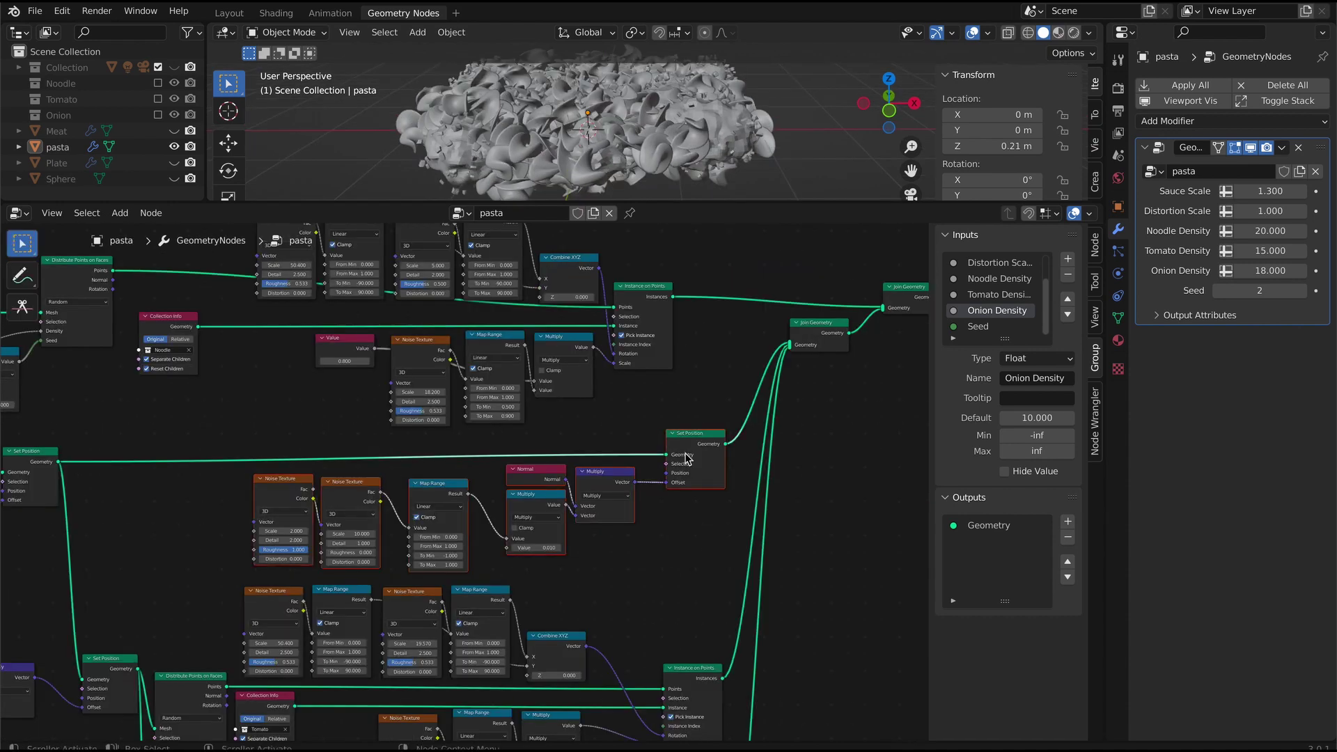
drag(682, 456, 571, 457)
- Insert a Set Shade Smooth node after the sauce's final Set Position
key(shift+a)
click(218, 339)
text(set sh)
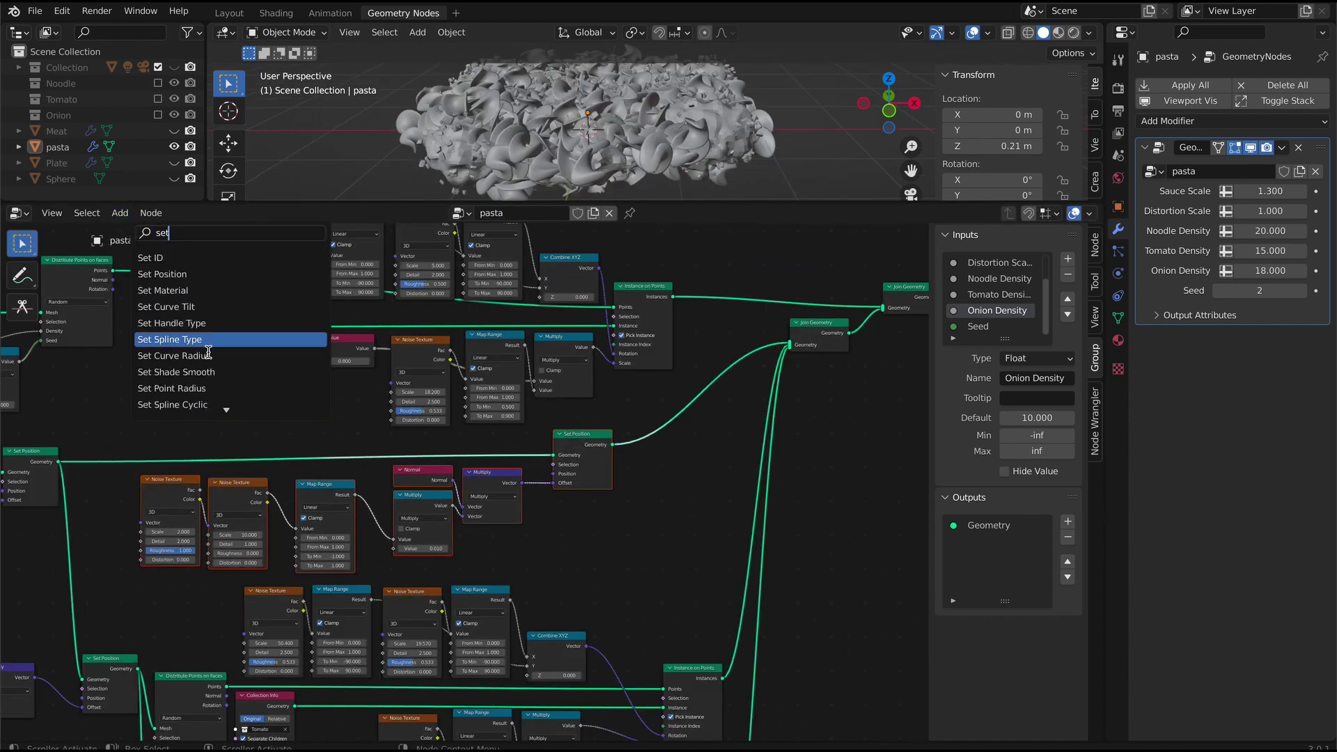
key(Return)
click(638, 440)
- Insert a Set Material node between Set Shade Smooth and Join Geometry
click(119, 213)
click(128, 233)
text(set mat)
key(Return)
click(729, 417)
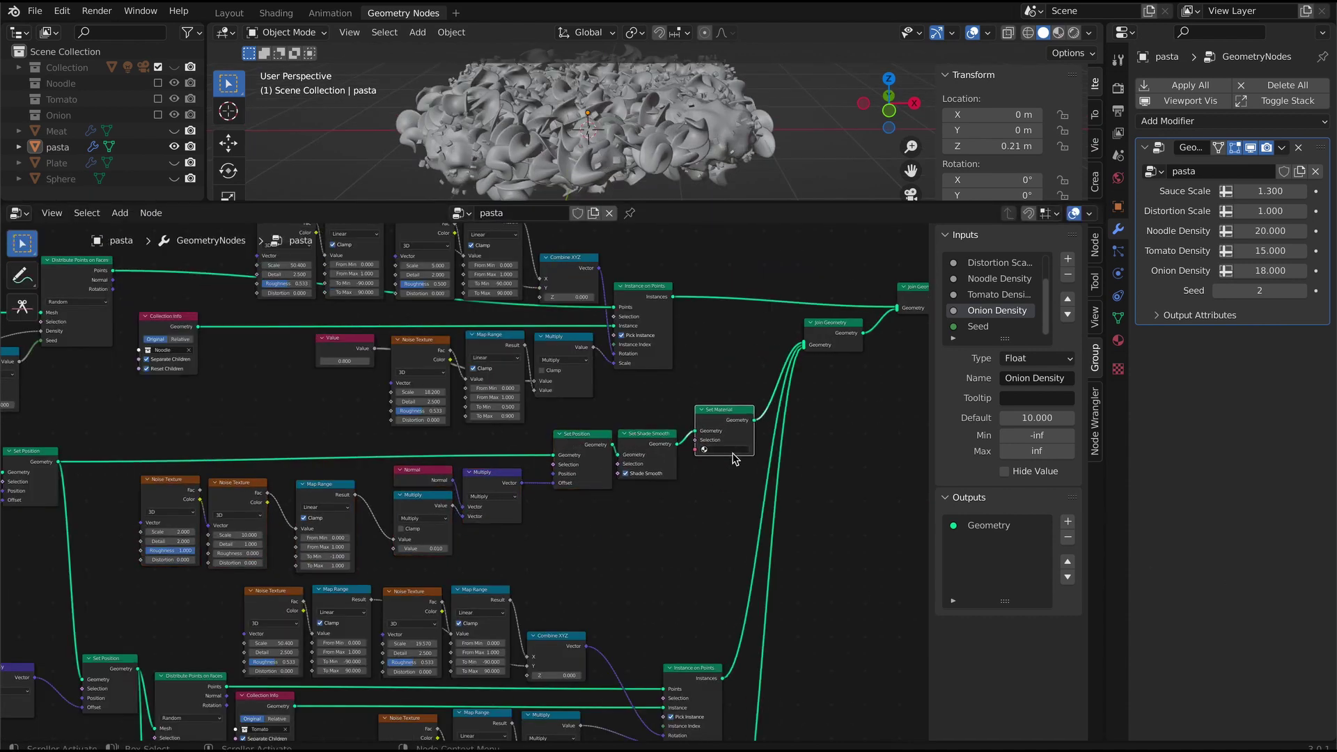
- Set the Roughness of the noodles' second rotation noise to 0.533 and reduce the Value node driving the noodle scale
scroll(847, 515, up, 7)
scroll(725, 557, down, 4)
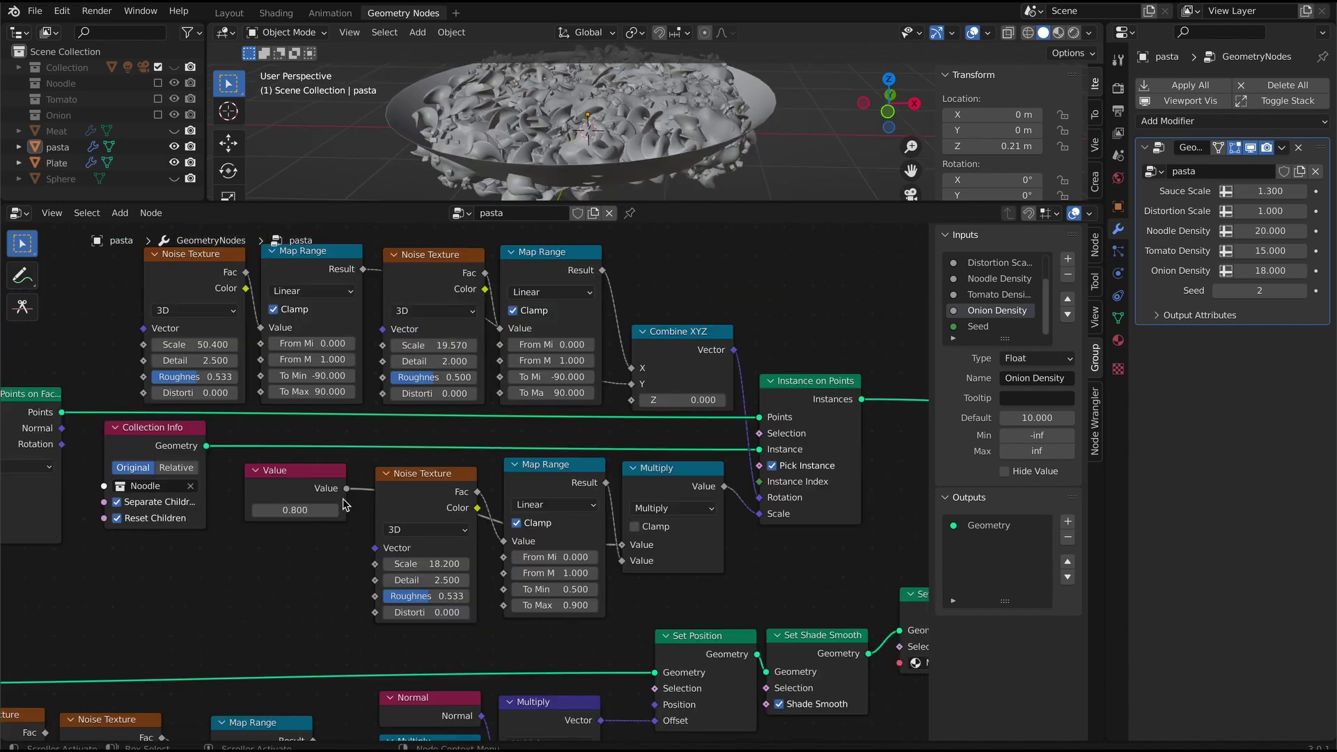
text(0.533)
key(Return)
click(258, 512)
drag(888, 105, 888, 94)
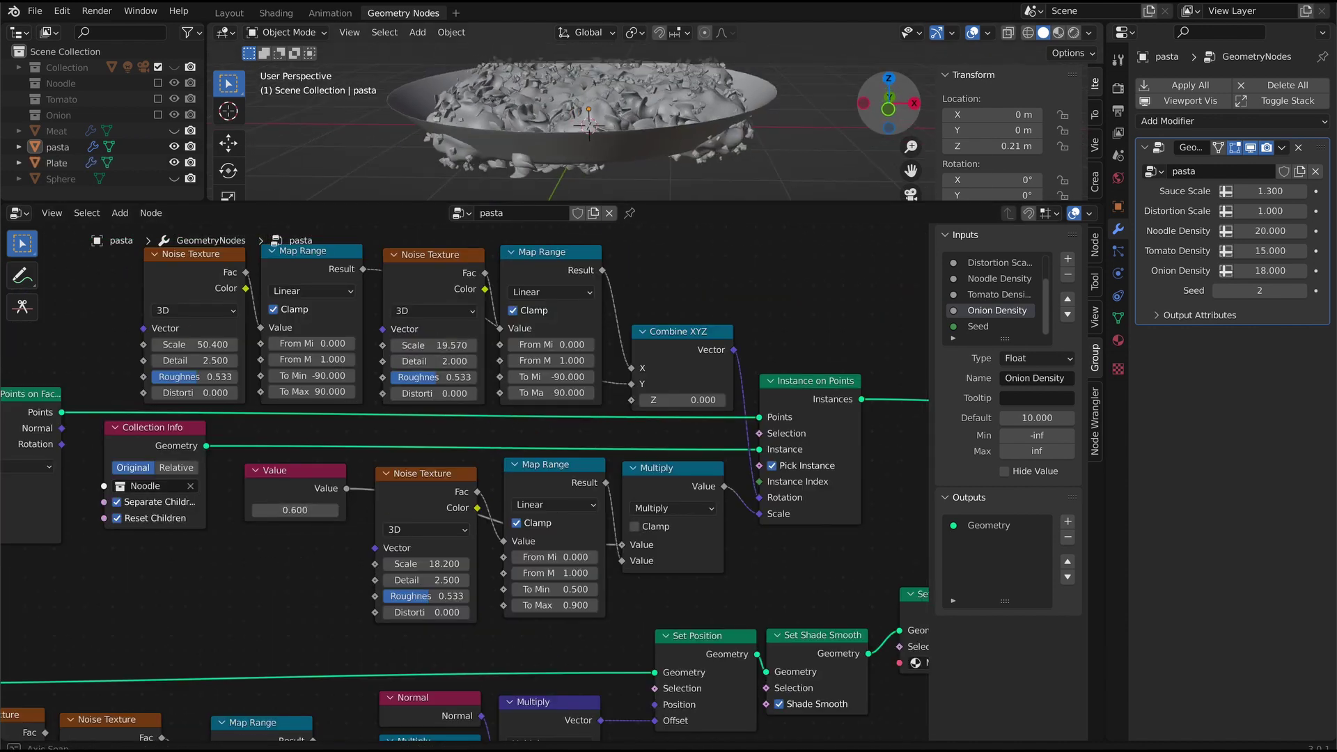
click(258, 512)
click(258, 513)
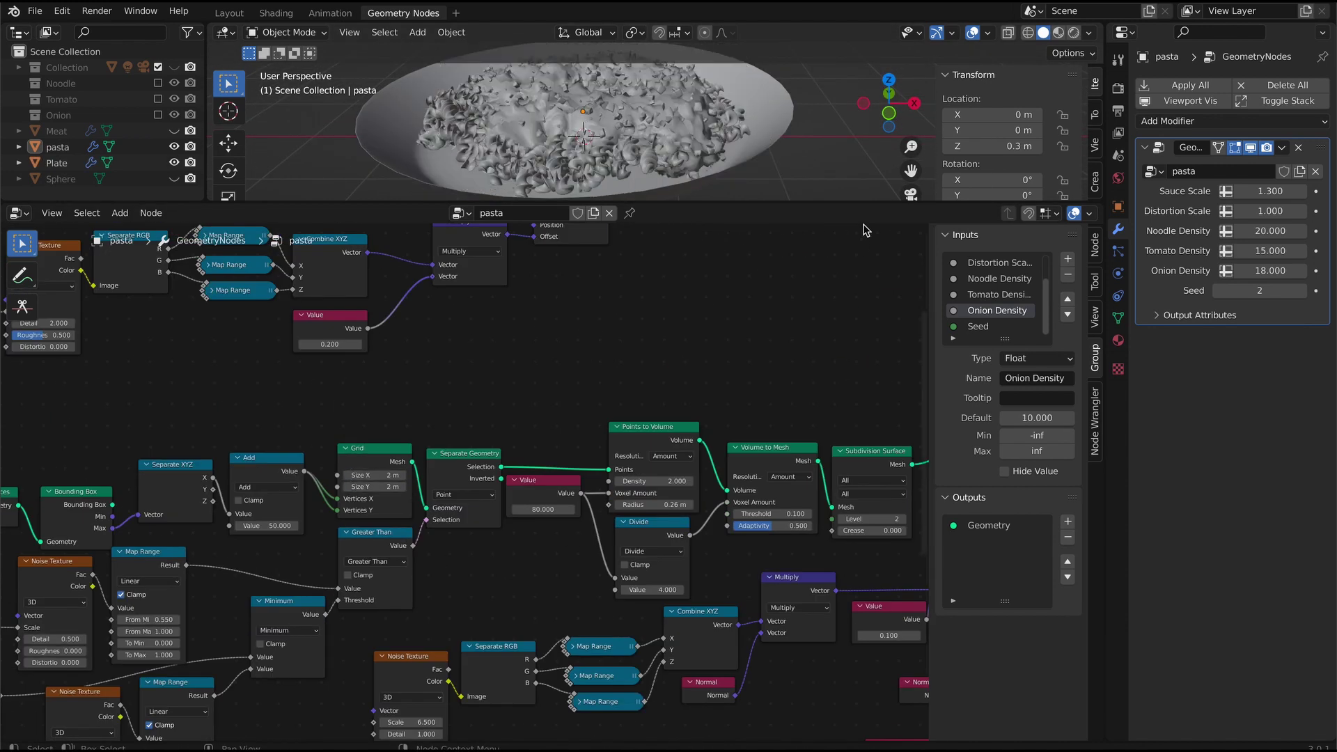
- Lower To Min to -1.9 on the Map Range feeding the Z of the sauce's Combine XYZ
scroll(467, 480, up, 3)
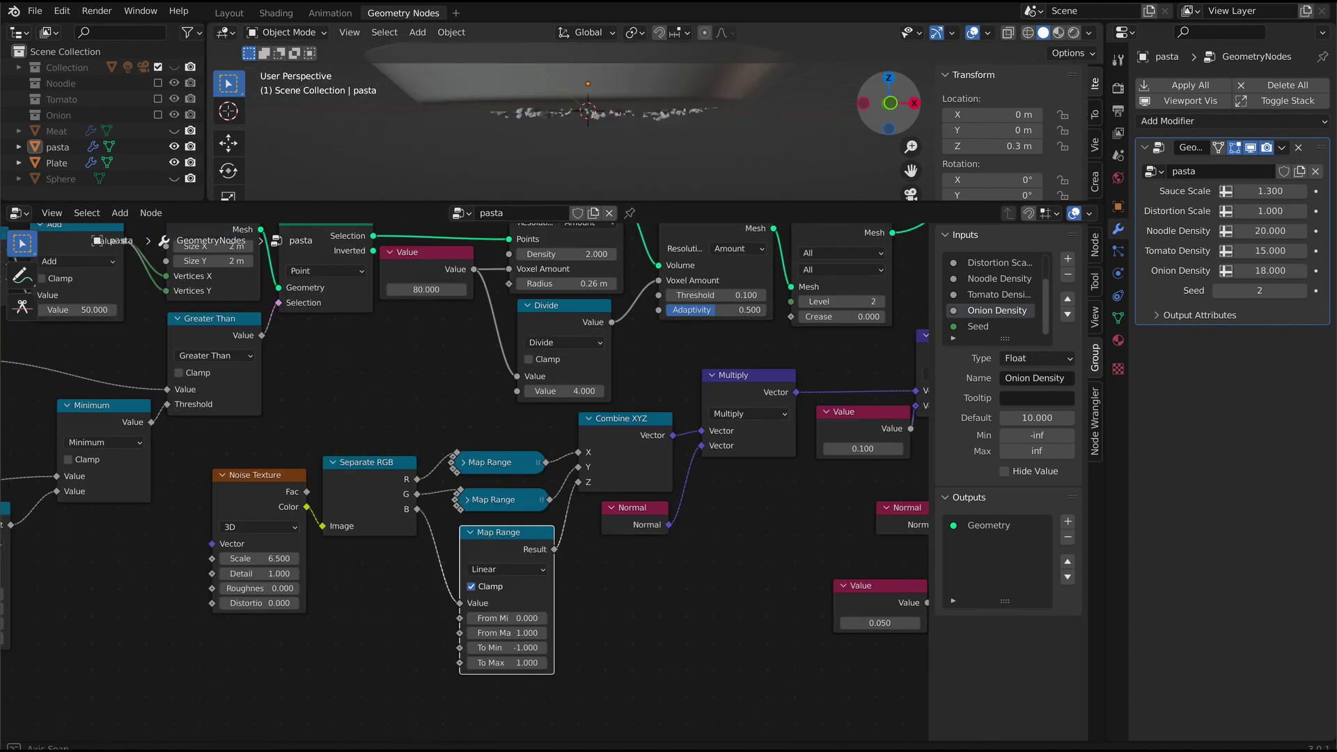
middle_drag(589, 132, 571, 125)
click(543, 649)
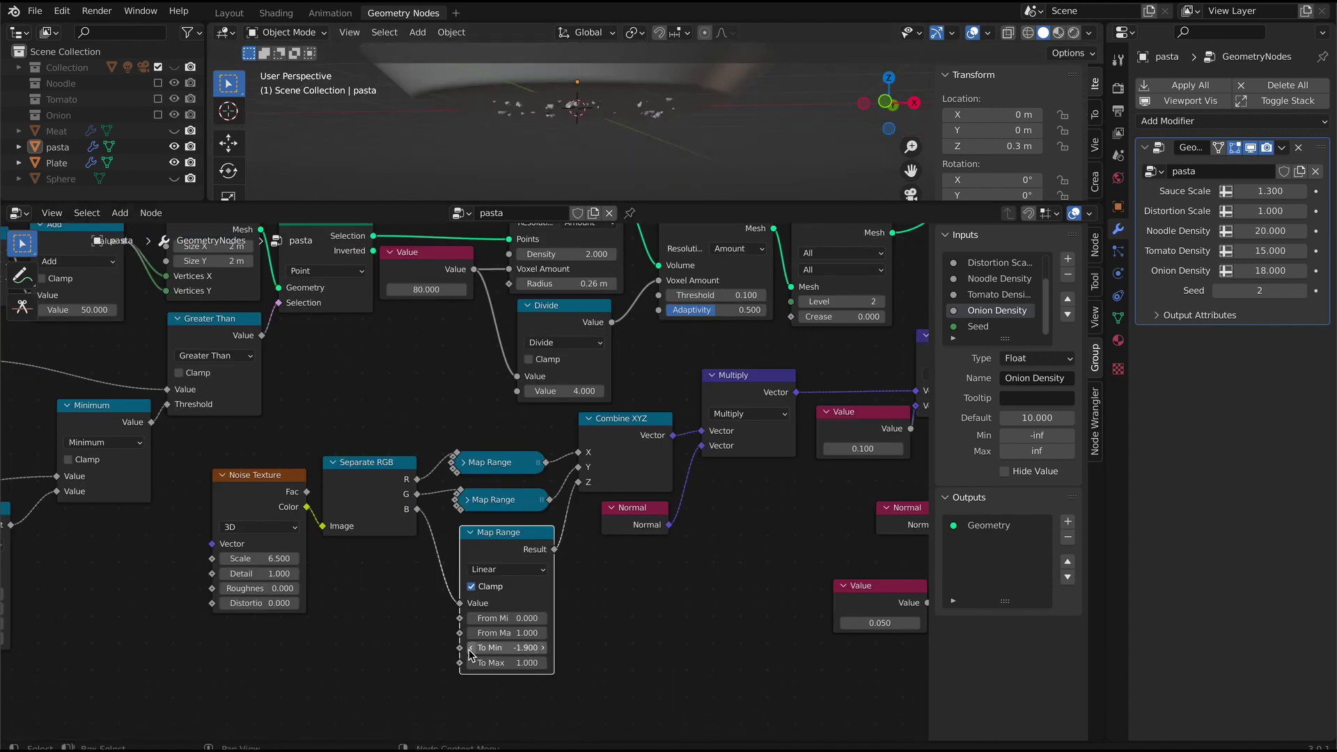
key(Return)
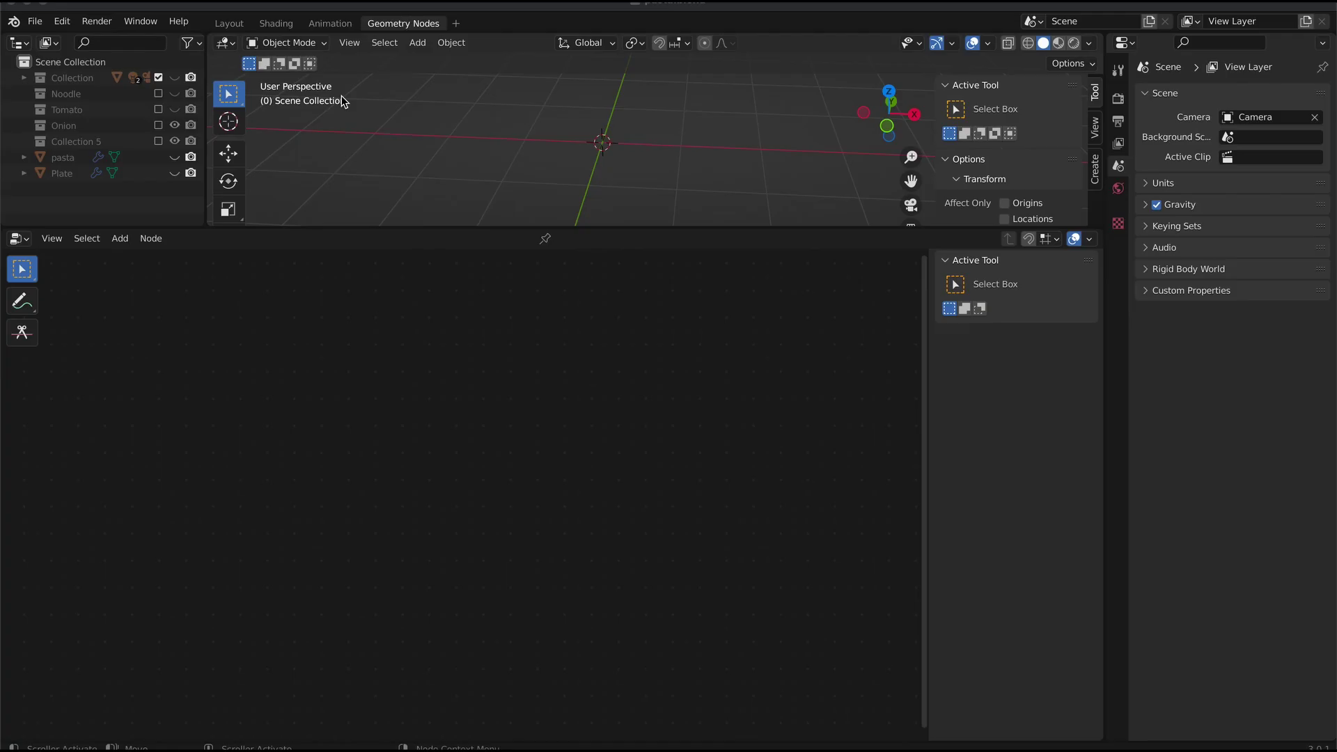
- Add a UV sphere named meat and give it a new geometry node group named 1meat
key(shift+a)
click(600, 124)
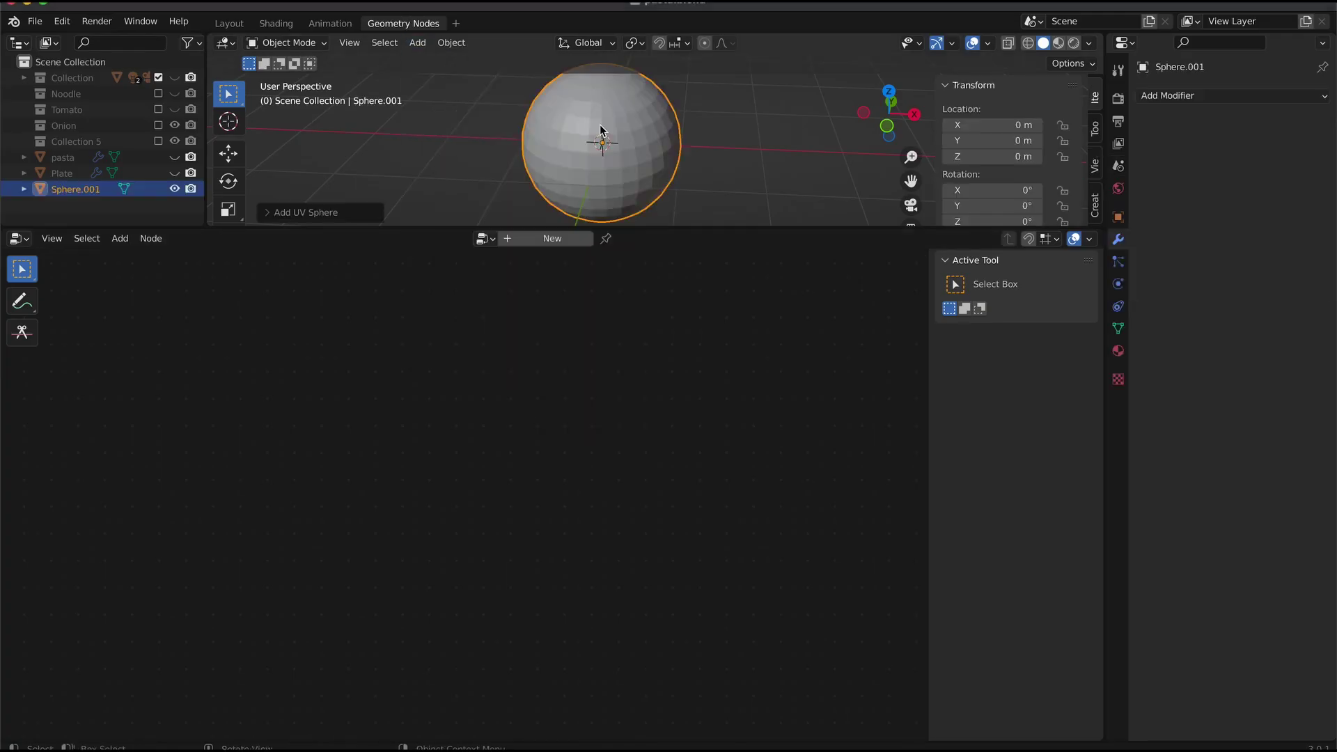
key(Return)
click(527, 240)
double_click(531, 239)
key(BackSpace)
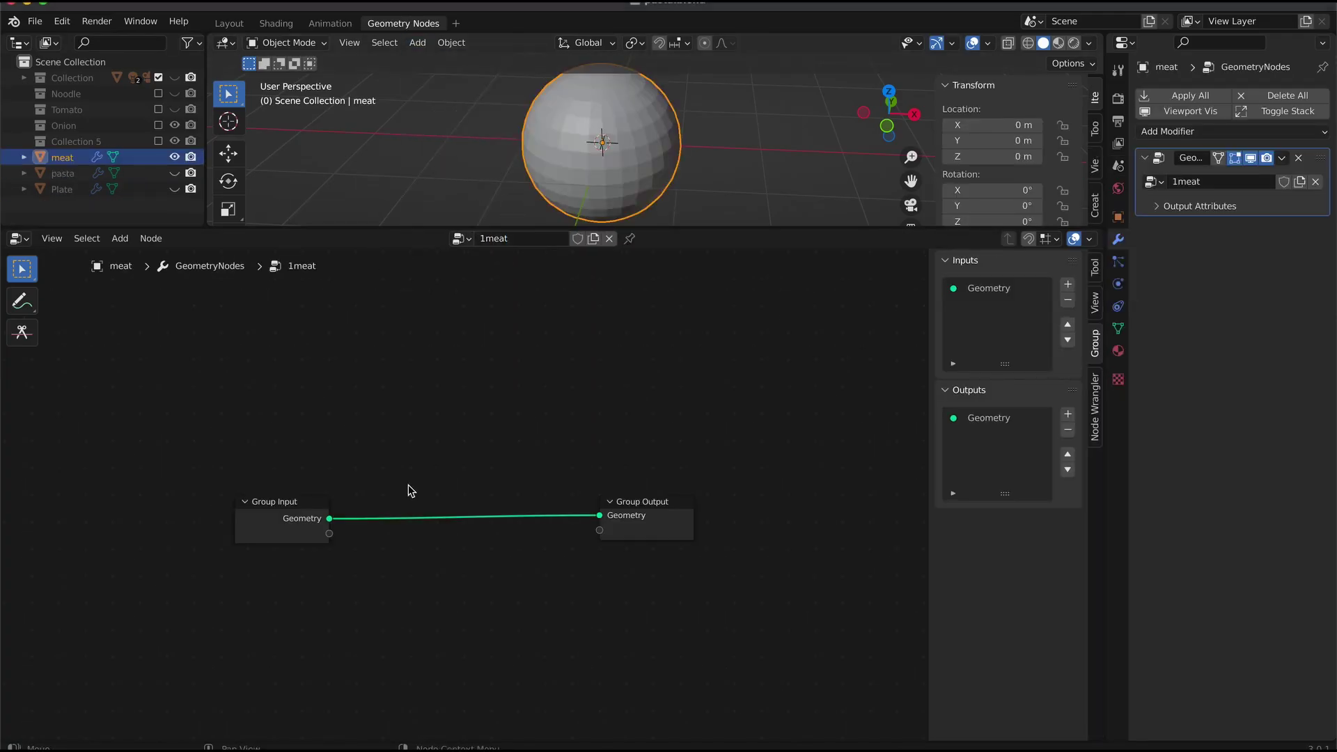
- Add an Ico Sphere node and connect its Mesh to the Group Output in place of the input geometry
scroll(408, 486, up, 2)
middle_drag(408, 485, 413, 333)
click(120, 239)
click(138, 257)
text(i)
click(164, 347)
click(267, 520)
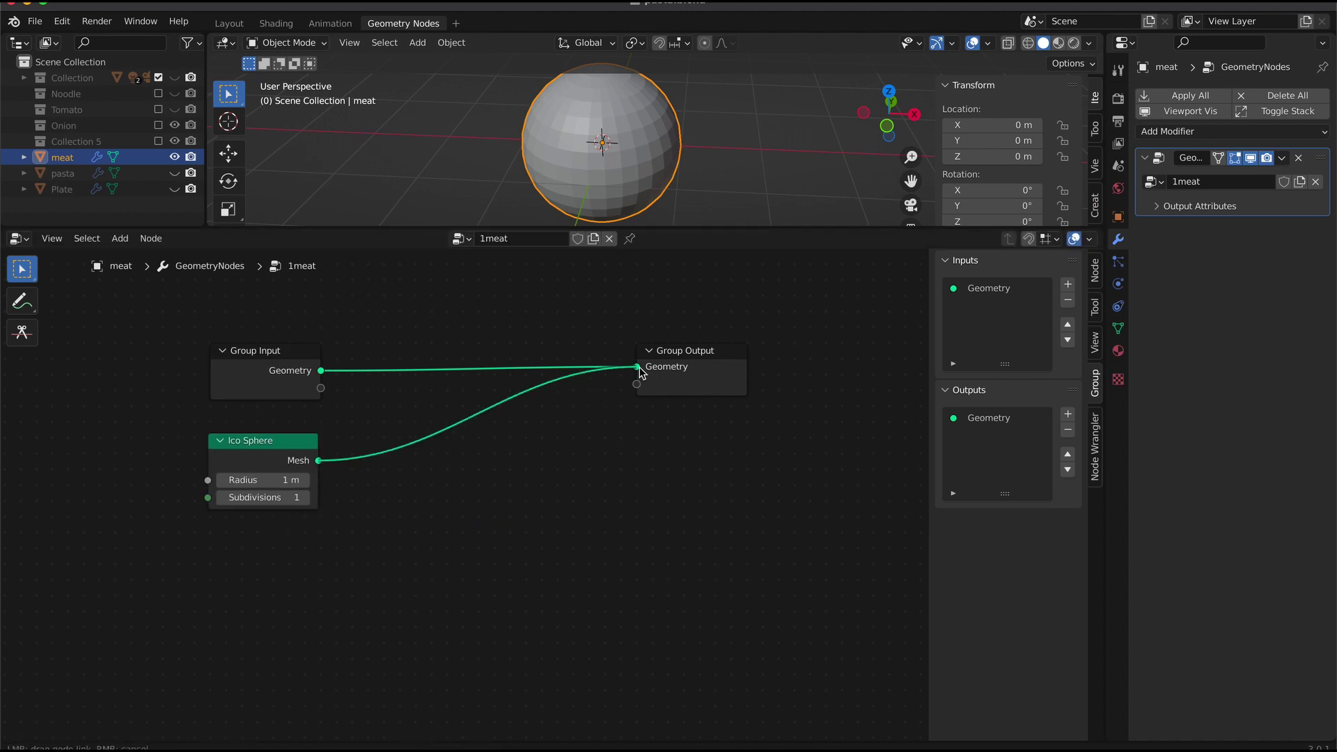
drag(640, 367, 637, 366)
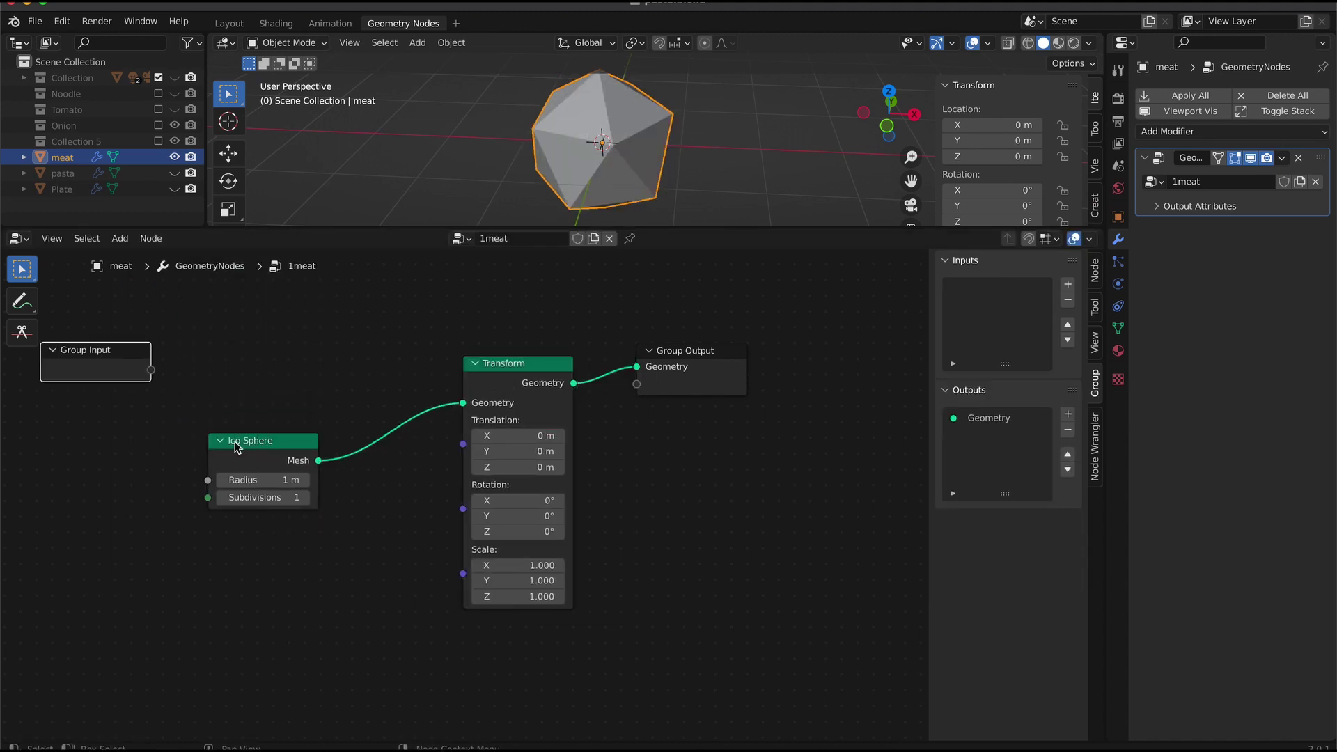
- Add a Combine XYZ node below the Ico Sphere and connect it to the Transform node's Translation
drag(263, 440, 222, 361)
click(130, 238)
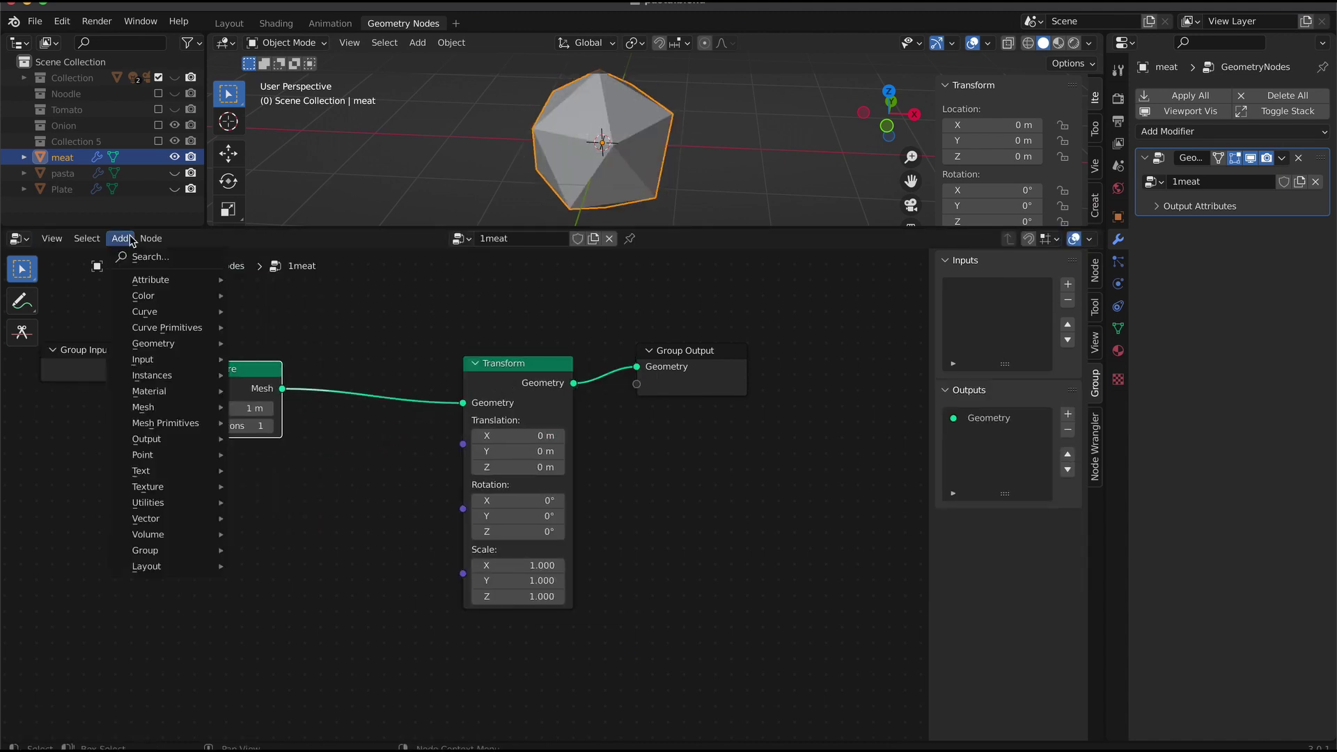
click(142, 257)
text(com)
click(167, 303)
click(269, 573)
drag(269, 550, 463, 444)
drag(242, 532, 284, 486)
- Expose the Combine XYZ's X as a group input, spread the nodes apart and set X to 2
click(150, 372)
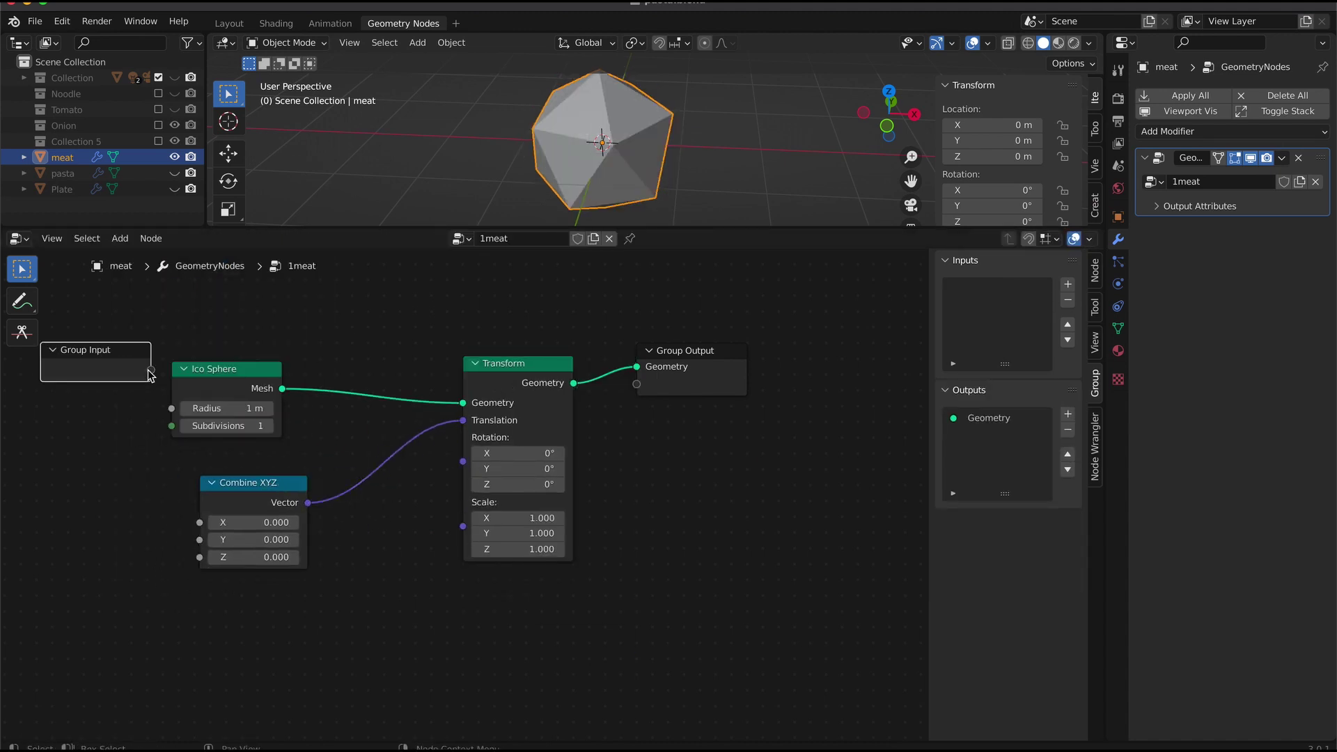
drag(151, 370, 200, 522)
drag(253, 483, 372, 291)
drag(91, 350, 76, 348)
drag(766, 313, 530, 432)
drag(523, 363, 714, 346)
double_click(1259, 202)
text(2)
key(Return)
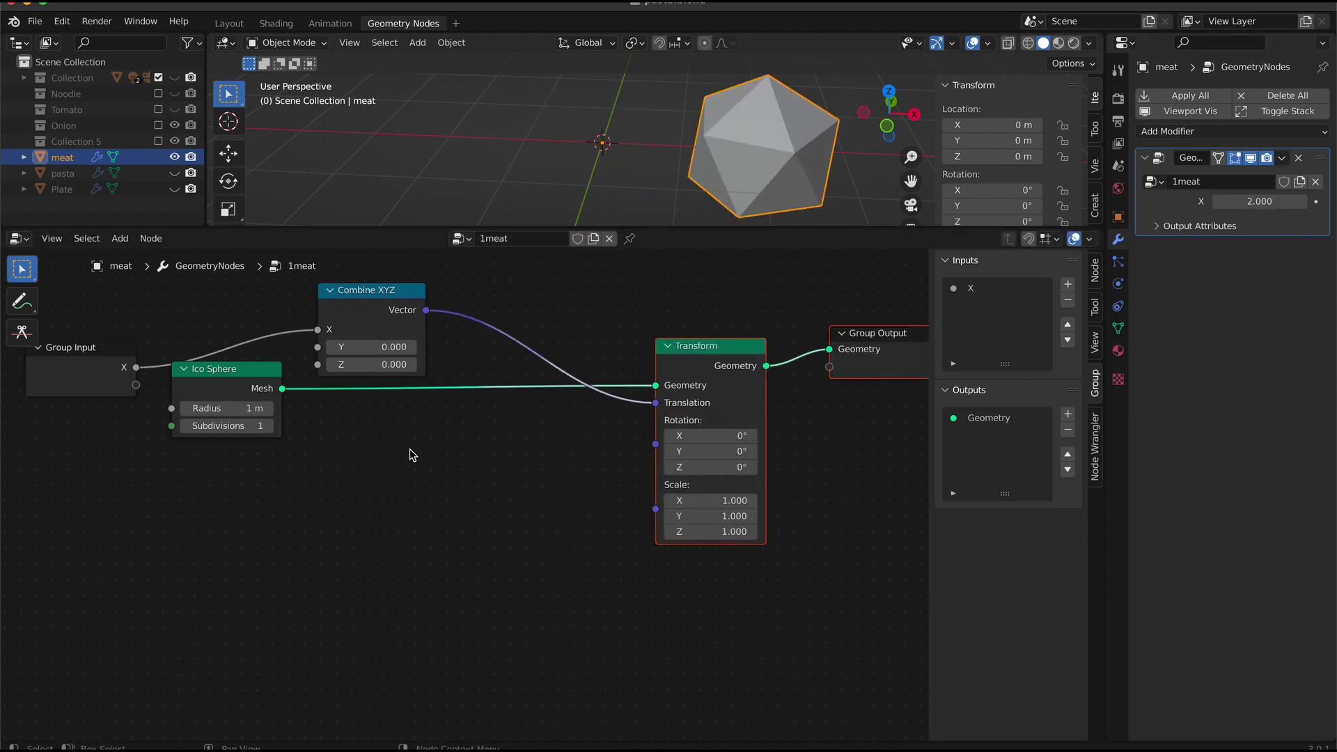
- Expose the Ico Sphere's Radius as a group input set to 0.3 m, and set its Subdivisions to 7
drag(140, 389, 171, 409)
double_click(1258, 221)
text(0.3)
key(Return)
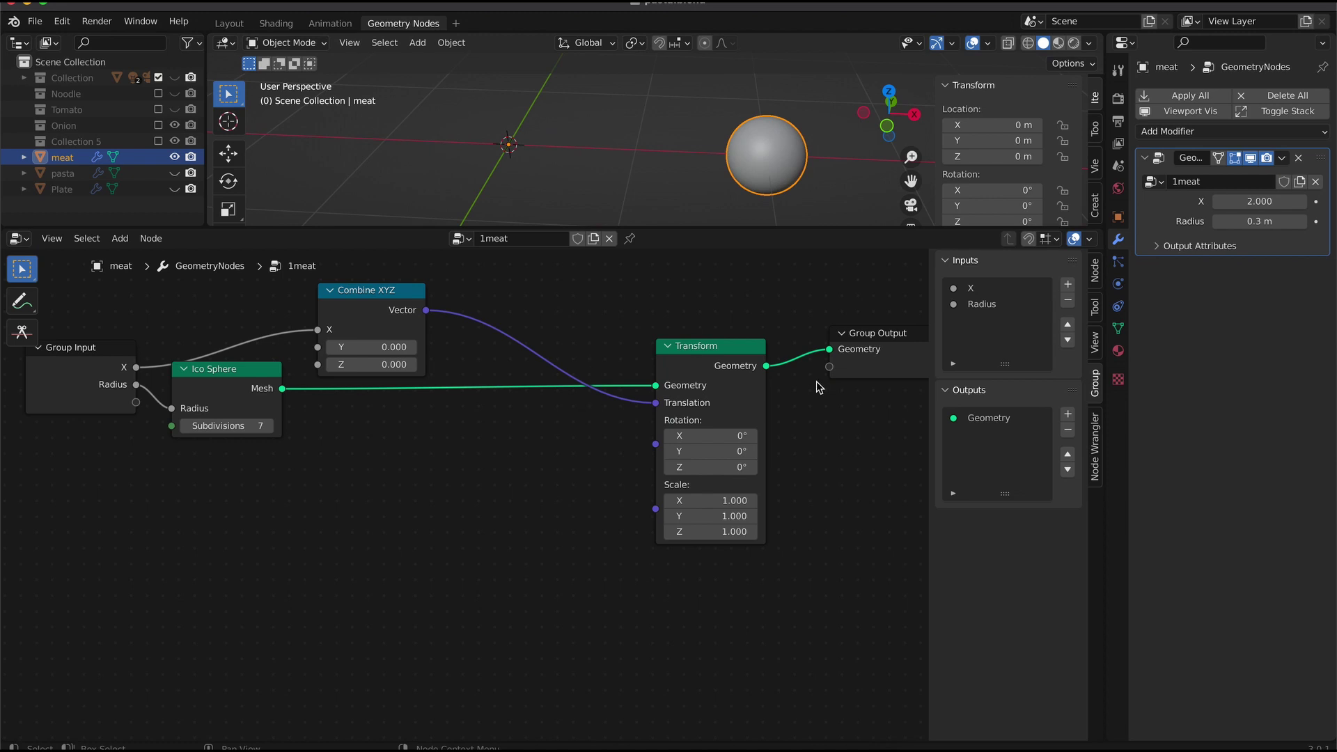
- Insert a Set Position node between the Ico Sphere and the Transform node
key(shift+a)
text(set p)
click(359, 421)
drag(255, 400, 253, 418)
scroll(253, 418, down, 3)
middle_drag(258, 432, 490, 462)
drag(461, 427, 449, 386)
- Add a Vector Math node and connect its result to the Set Position's Offset
key(shift+a)
click(279, 550)
click(313, 508)
click(361, 548)
click(373, 511)
drag(401, 527, 473, 473)
- Set the Vector Math node to Multiply and feed its first vector from a new Combine XYZ node
right_click(588, 353)
click(588, 353)
click(287, 498)
drag(321, 508, 407, 532)
middle_drag(406, 531, 524, 495)
drag(393, 455, 471, 425)
- Add a Value node of 0.2 and connect it to the Multiply node's second vector
click(120, 239)
drag(424, 545, 525, 526)
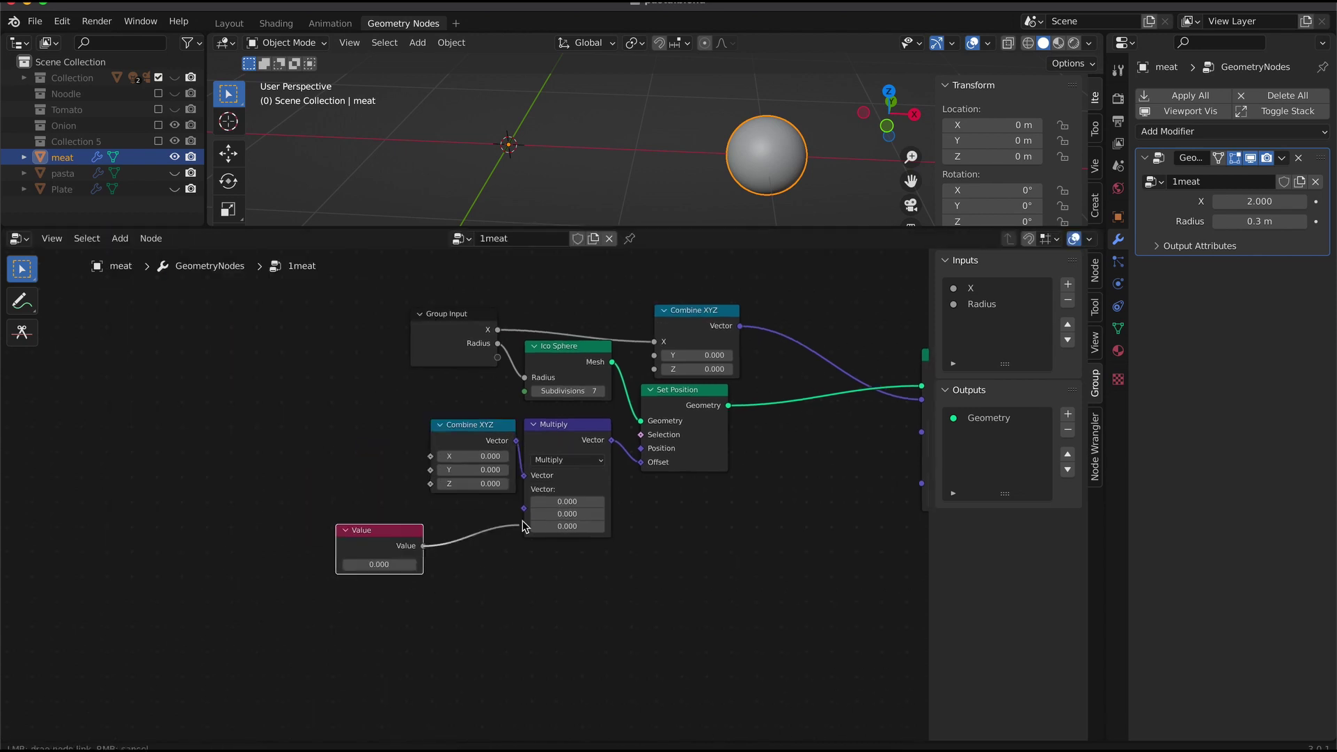
drag(376, 532, 464, 514)
double_click(465, 549)
text(0.2)
- Add three Map Range nodes and connect their results to the X, Y and Z of the offset's Combine XYZ
click(119, 239)
text(m)
click(206, 370)
drag(442, 373, 543, 406)
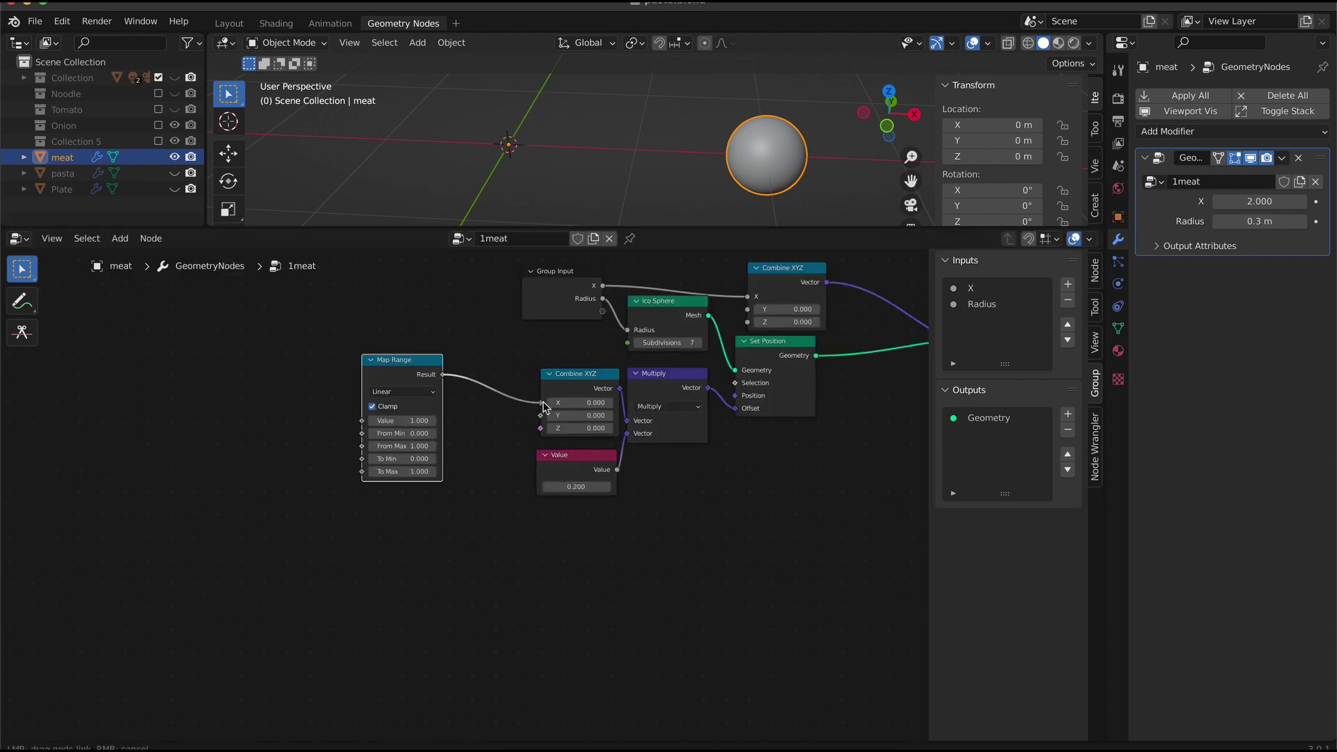
key(shift+d)
drag(481, 501, 541, 416)
drag(453, 354, 312, 360)
drag(441, 490, 403, 400)
key(shift+d)
drag(443, 565, 542, 430)
- Add a Noise Texture and a Separate RGB node, connecting the noise's Color to the Separate RGB's Image
click(119, 239)
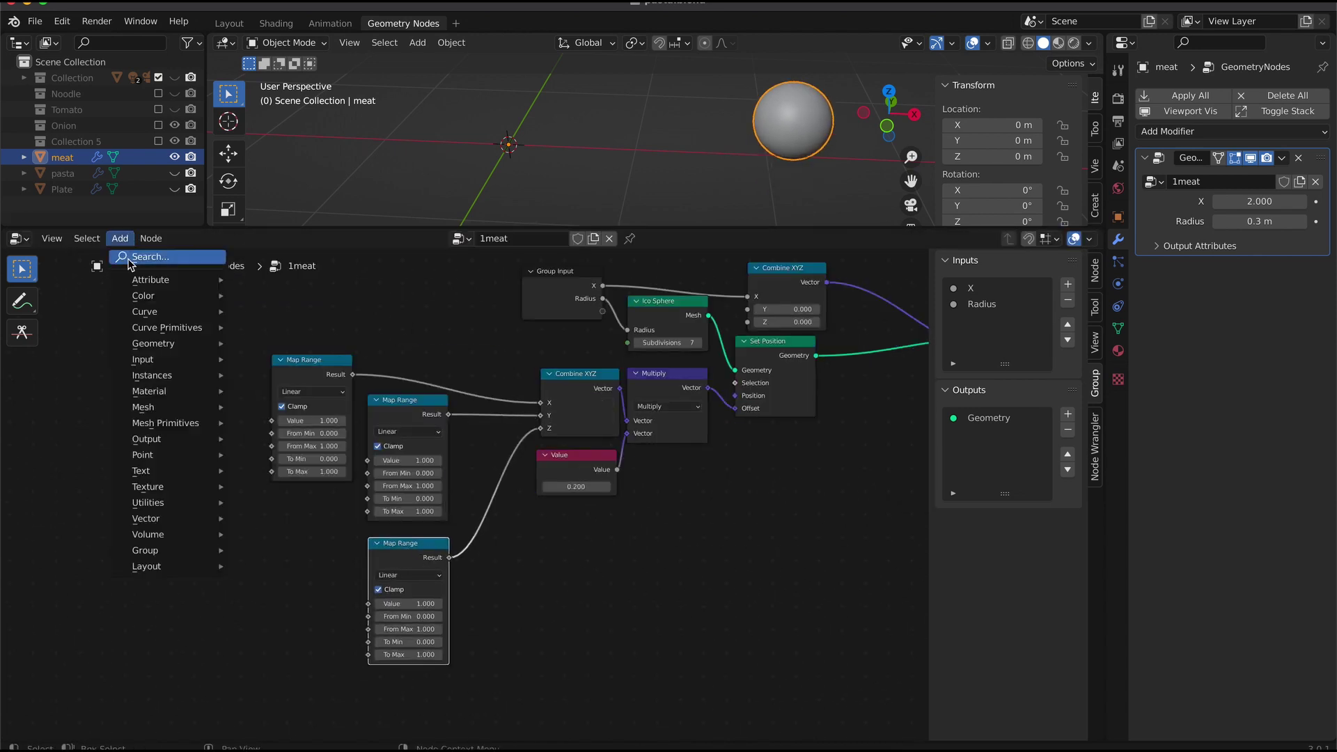
click(128, 261)
text(noi)
click(120, 239)
drag(187, 424, 91, 388)
click(148, 312)
drag(112, 406, 146, 370)
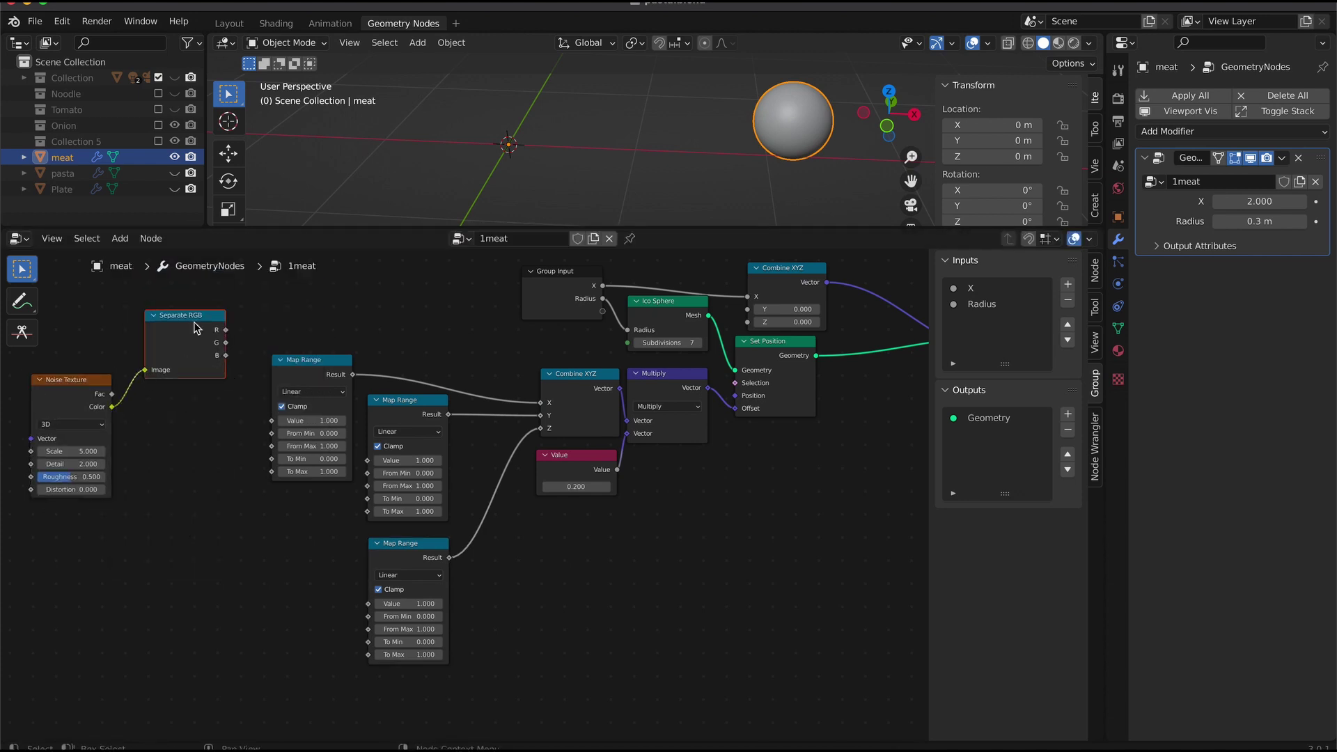
- Connect the Separate RGB's R, G and B to the three Map Range values and set each To Min to -1
drag(195, 323, 185, 365)
drag(216, 372, 272, 420)
drag(217, 385, 367, 461)
drag(216, 397, 368, 604)
drag(174, 358, 191, 409)
drag(414, 554, 496, 440)
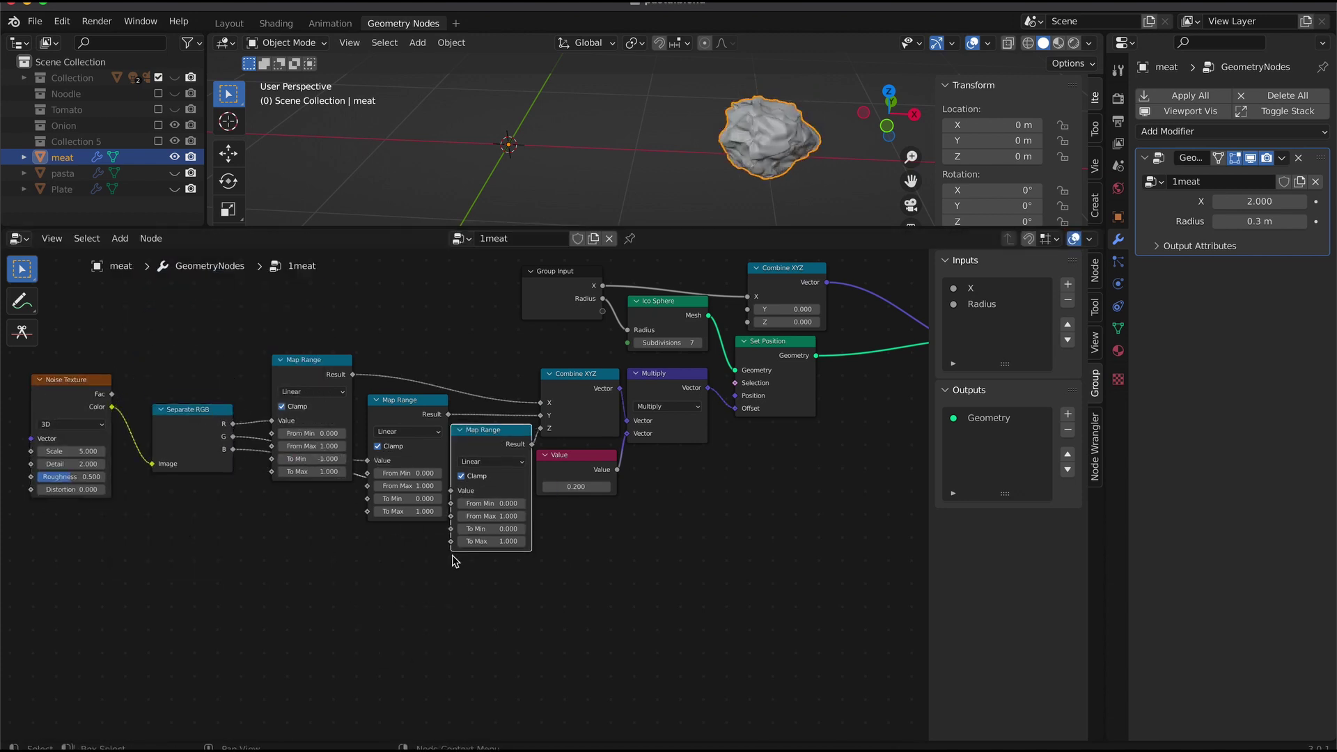
- Set the Noise Texture's Scale to 0.5 and Detail to 5
middle_drag(209, 568, 613, 561)
scroll(487, 481, up, 5)
click(165, 441)
text(0.5)
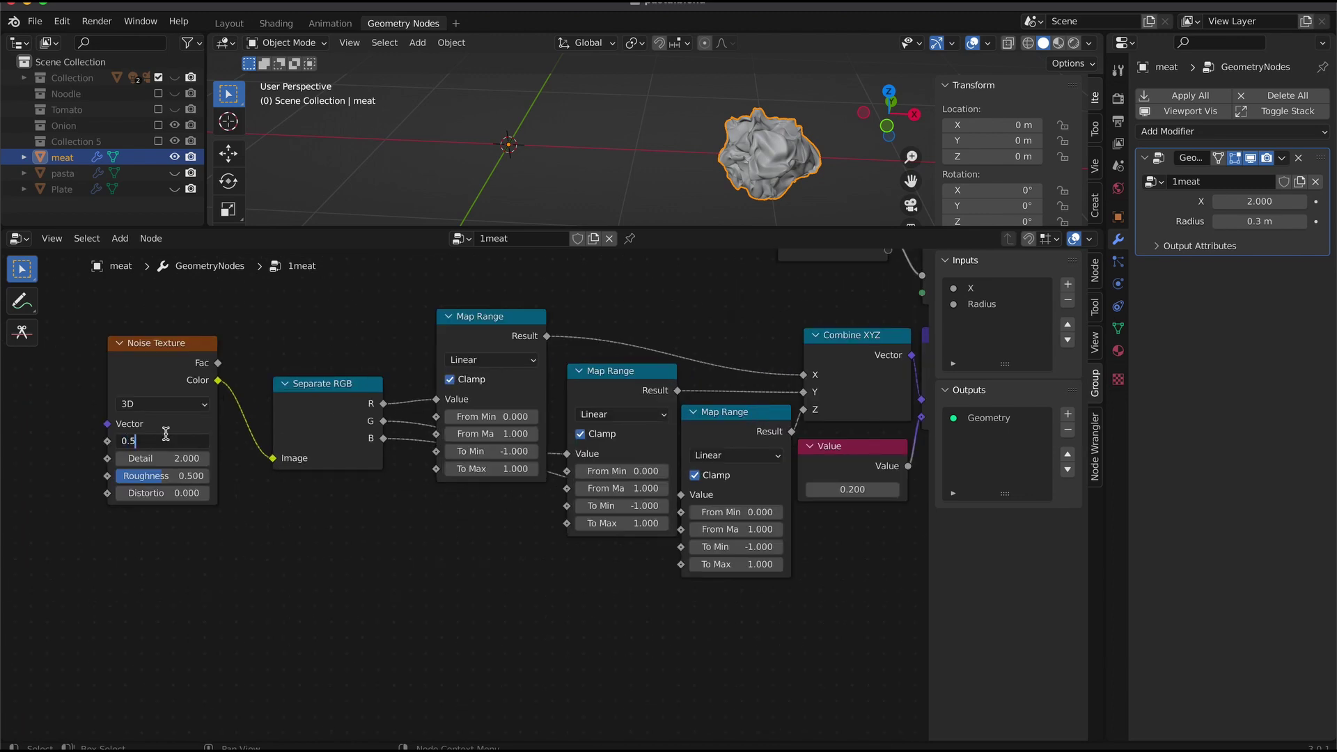
key(Tab)
text(5)
key(Tab)
key(Return)
- Duplicate the Set Position node, insert the copy before Transform, and make room by moving Transform and Group Output
scroll(467, 508, down, 6)
middle_drag(776, 639, 365, 635)
right_click(478, 366)
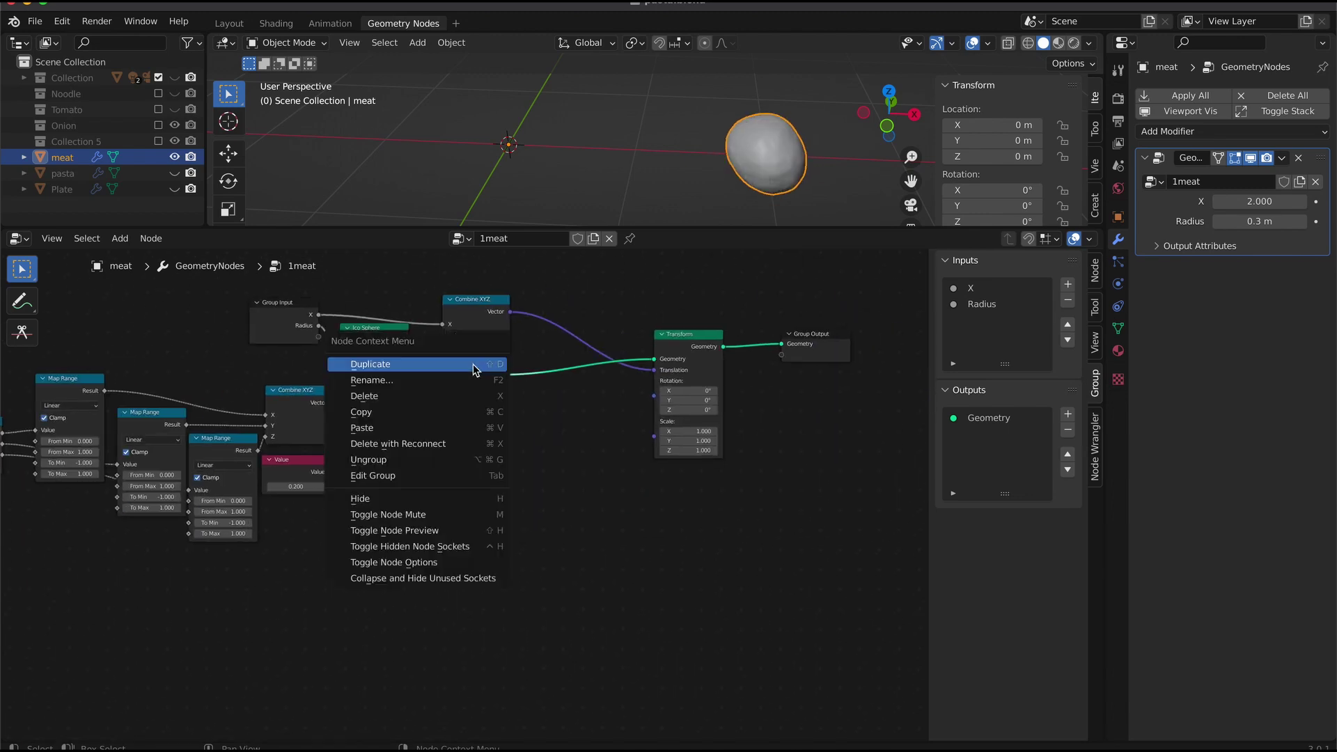
click(478, 367)
click(591, 381)
shift+click(695, 331)
drag(695, 331, 897, 304)
- Duplicate the vector Multiply node and connect its result to the second Set Position's Offset
click(376, 390)
key(shift+d)
click(755, 430)
scroll(780, 426, up, 2)
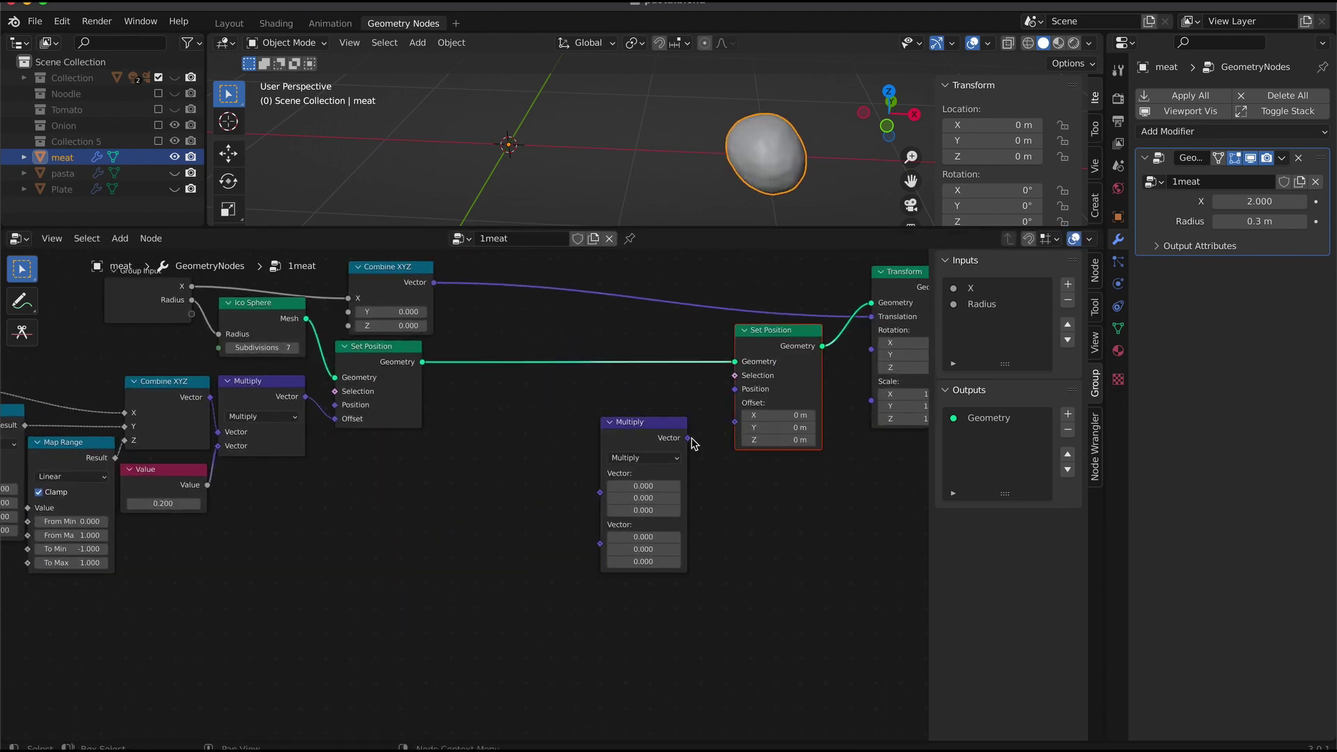
drag(693, 438, 735, 421)
drag(661, 421, 690, 383)
- Add a Normal node and a Math node below the first Set Position
click(126, 241)
click(133, 255)
click(455, 555)
click(121, 240)
mouse_move(140, 503)
click(259, 629)
click(391, 608)
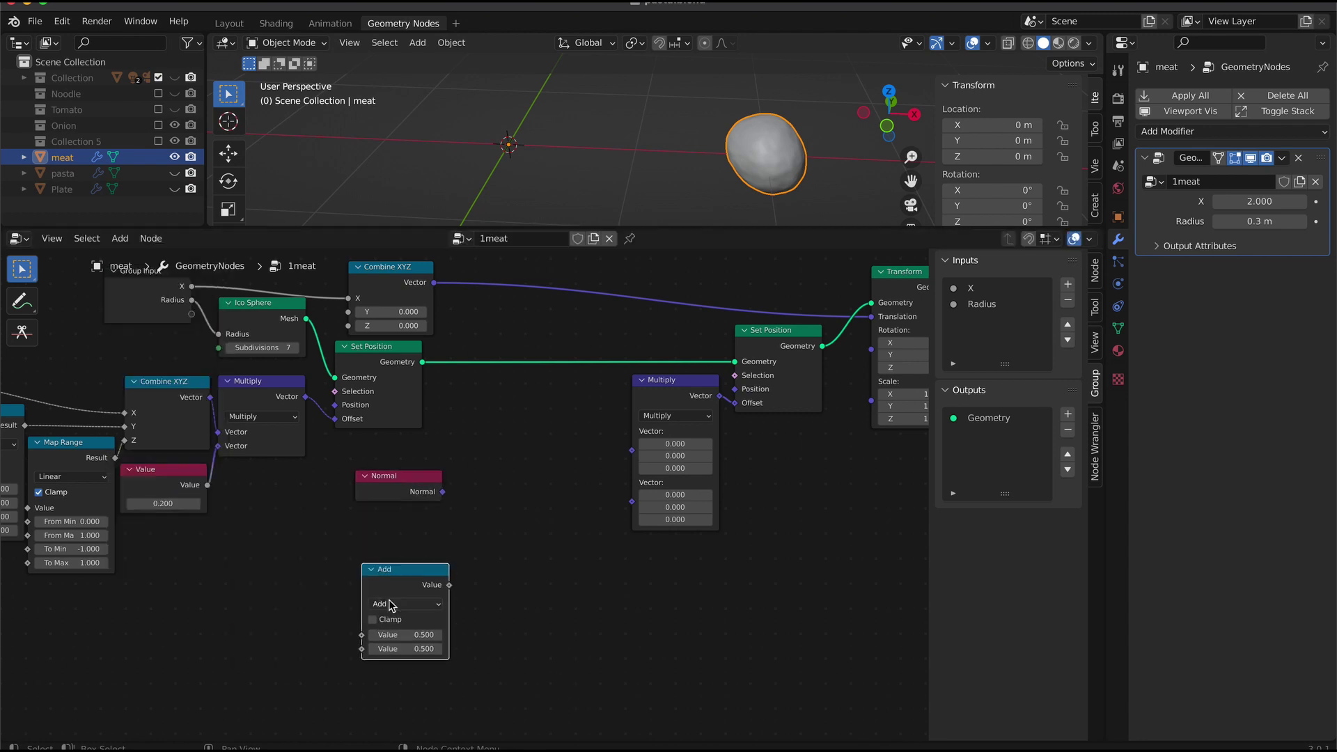
- Set the Math node to Multiply and connect its Value and the Normal to the duplicated vector Multiply's two inputs
click(392, 605)
click(398, 542)
drag(449, 587, 632, 450)
drag(443, 492, 629, 528)
drag(408, 570, 549, 393)
drag(578, 521, 550, 502)
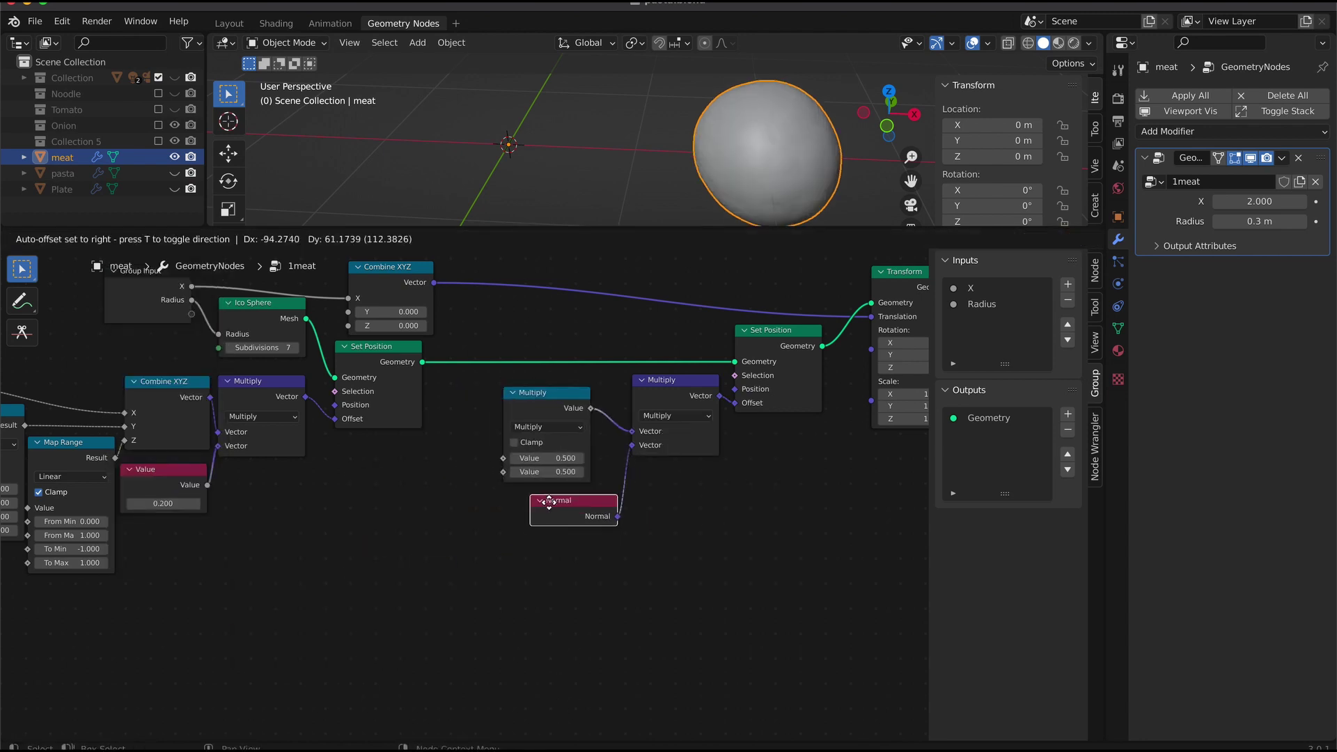
- Add a Map Range node, connect its Result to the Math Multiply's first value, and set the second value to 0.03
click(120, 239)
click(132, 258)
click(168, 372)
drag(425, 475, 504, 458)
double_click(548, 472)
text(0.03)
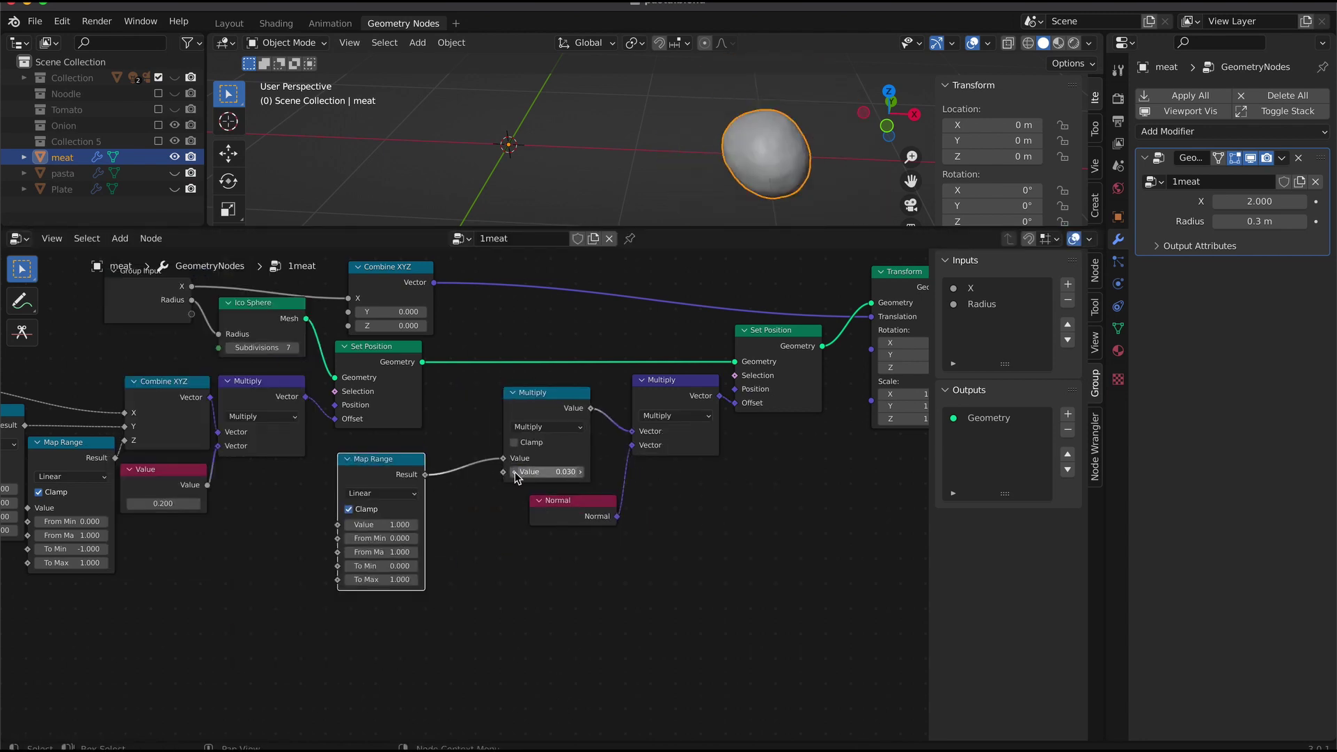
- Add a Noise Texture with Scale 12.2, Detail 1.5 and Roughness 1, connecting its Fac to the new Map Range's Value
click(121, 239)
click(131, 260)
text(noise)
click(201, 372)
click(316, 680)
drag(314, 553, 387, 523)
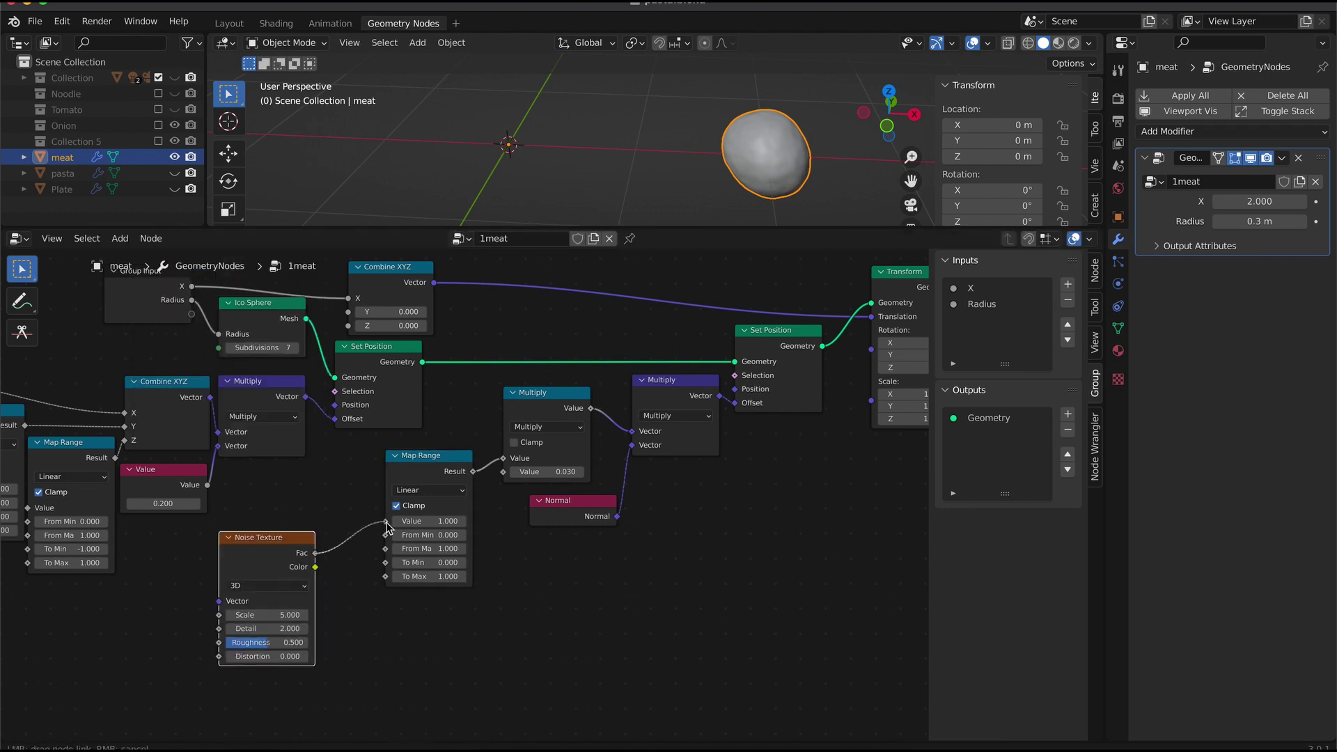
scroll(412, 556, up, 4)
drag(202, 530, 272, 469)
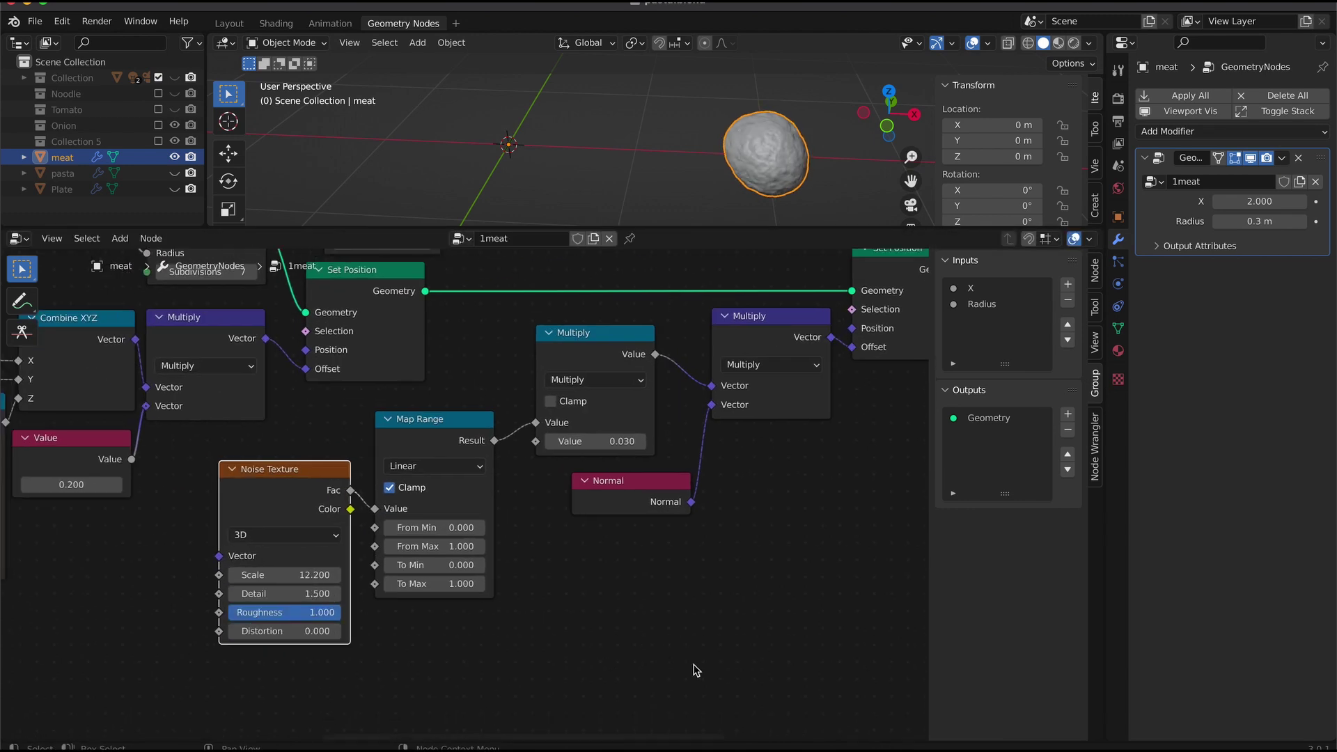
- Duplicate the second Set Position node and insert the copy between it and the Transform node
scroll(696, 671, right, 10)
drag(687, 632, 877, 327)
drag(871, 345, 926, 304)
drag(760, 272, 841, 282)
click(502, 389)
key(shift+d)
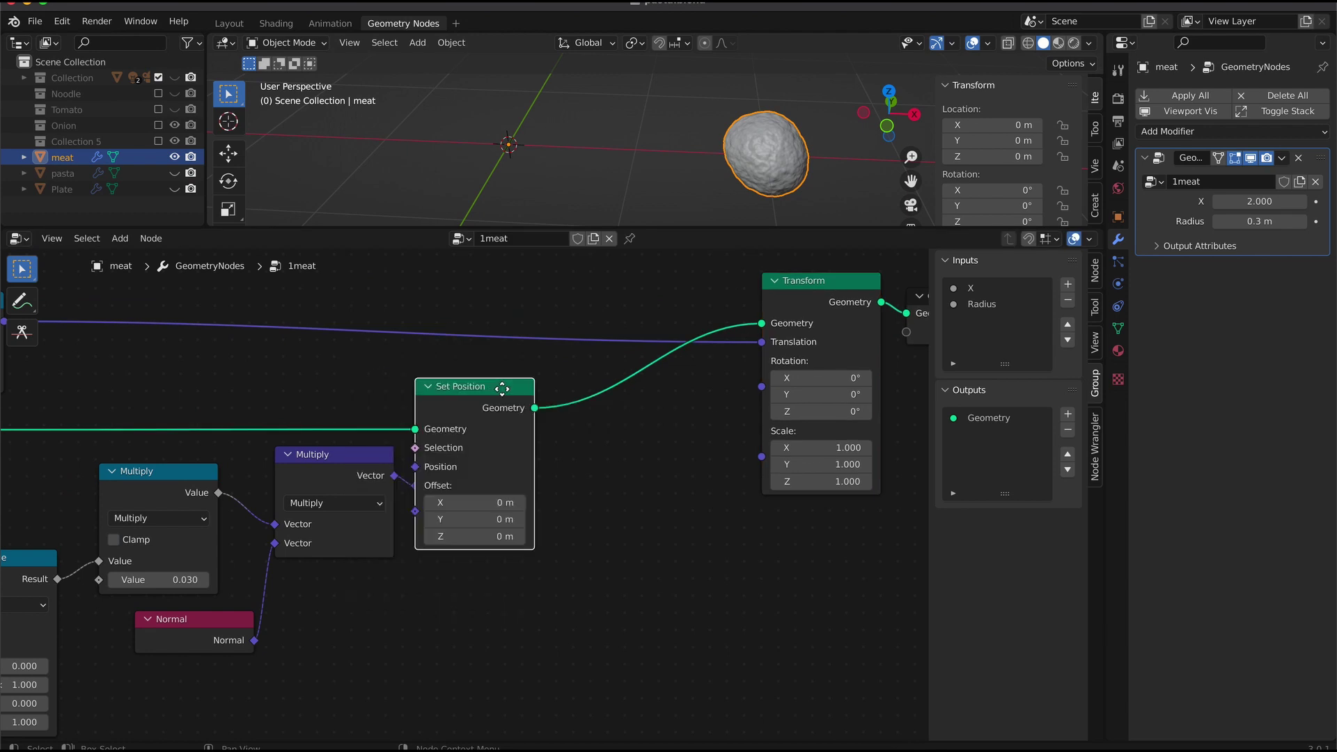
click(719, 374)
- Duplicate the vector Multiply node, feed it the Normal, and connect its result to the third Set Position's Offset
click(334, 454)
key(shift+d)
click(486, 518)
drag(254, 640, 435, 588)
drag(553, 539, 631, 471)
middle_drag(339, 668, 541, 555)
drag(390, 508, 388, 479)
middle_drag(382, 614, 484, 575)
- Duplicate the Math Multiply node and connect its Value to the newest vector Multiply's second input
click(480, 305)
key(shift+d)
click(607, 522)
drag(679, 549, 739, 481)
drag(627, 528, 668, 495)
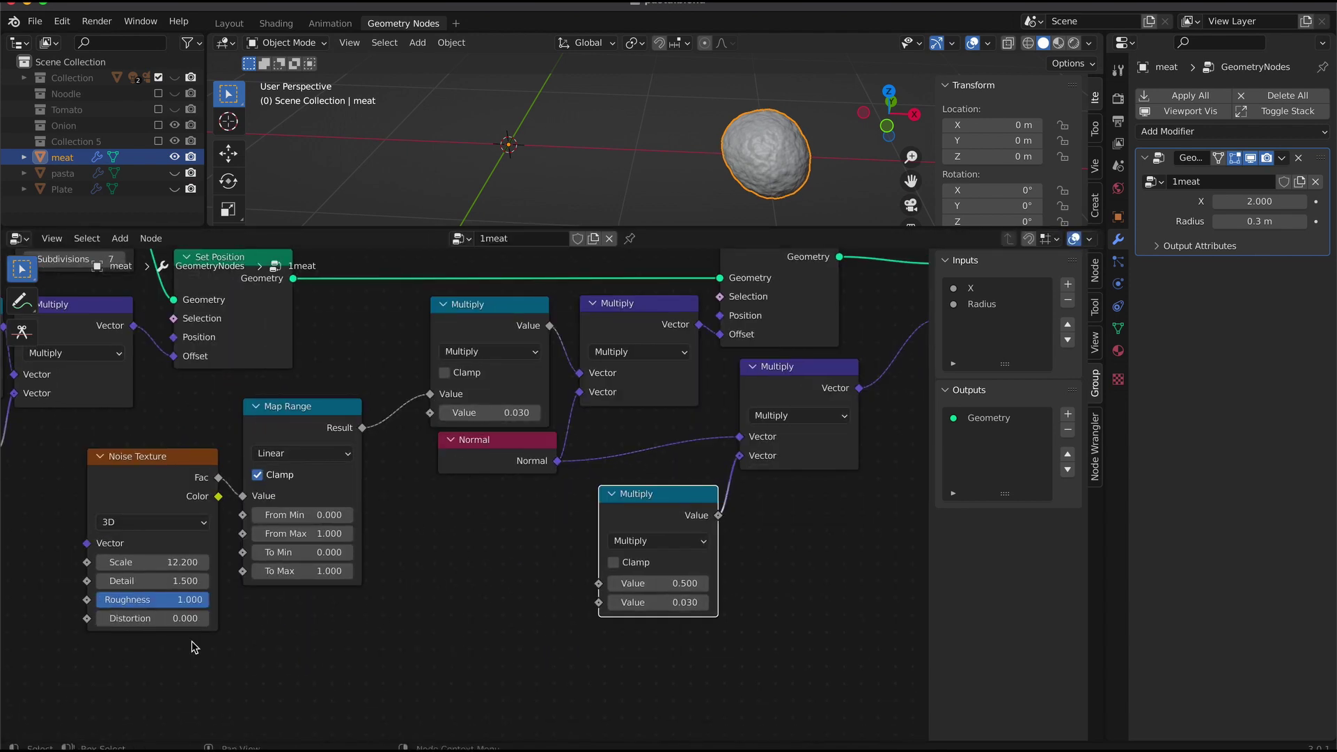
- Duplicate the linked Noise Texture and Map Range pair and arrange the copies beside the second Math Multiply
drag(191, 647, 279, 543)
key(shift+d)
click(443, 705)
drag(311, 427, 251, 407)
drag(167, 473, 107, 448)
drag(317, 634, 288, 598)
drag(430, 588, 483, 526)
drag(300, 602, 377, 528)
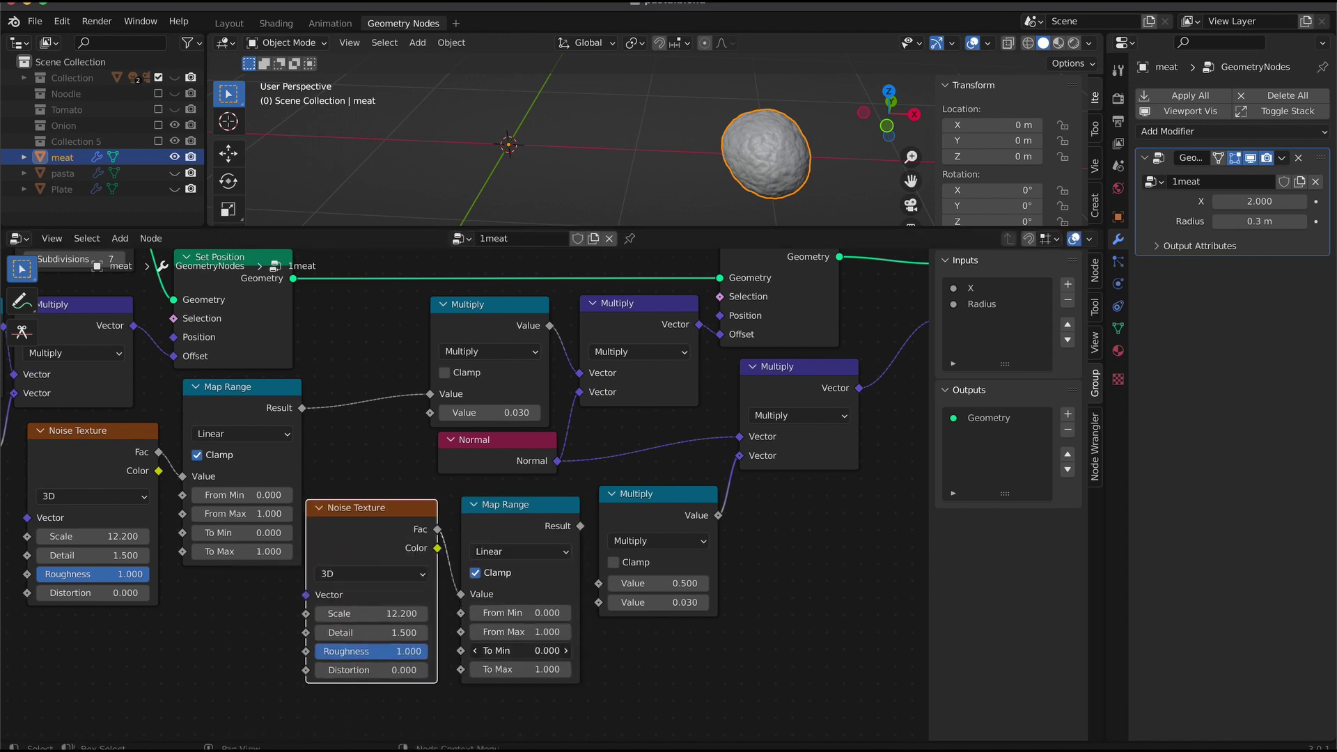
- Duplicate the copied Noise Texture again and connect the new one's Color to the copied noise's Vector
middle_drag(566, 635, 675, 537)
key(shift+d)
click(307, 553)
drag(378, 593, 416, 497)
drag(350, 553, 374, 512)
- Set the copied noise to Scale 5, Detail 3, Roughness 0, and the noise feeding it to Scale 0.33, Detail 4.9, Distortion 1
double_click(494, 513)
text(5)
key(Tab)
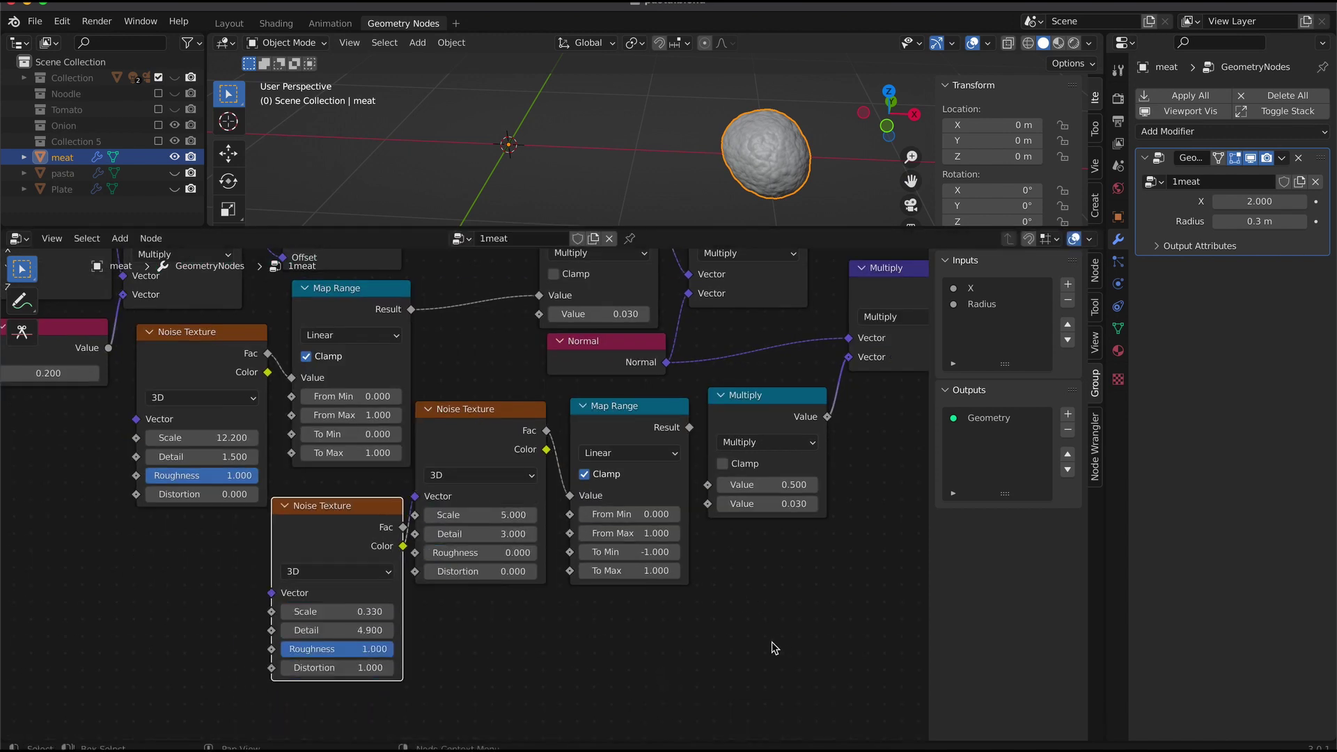
- Connect the second Map Range's Result to the first value of the second Math Multiply
drag(768, 395, 828, 395)
drag(690, 428, 766, 484)
drag(827, 400, 768, 395)
- Add a Set Shade Smooth node between the last Set Position and the Transform node
middle_drag(829, 446, 363, 691)
drag(581, 307, 718, 280)
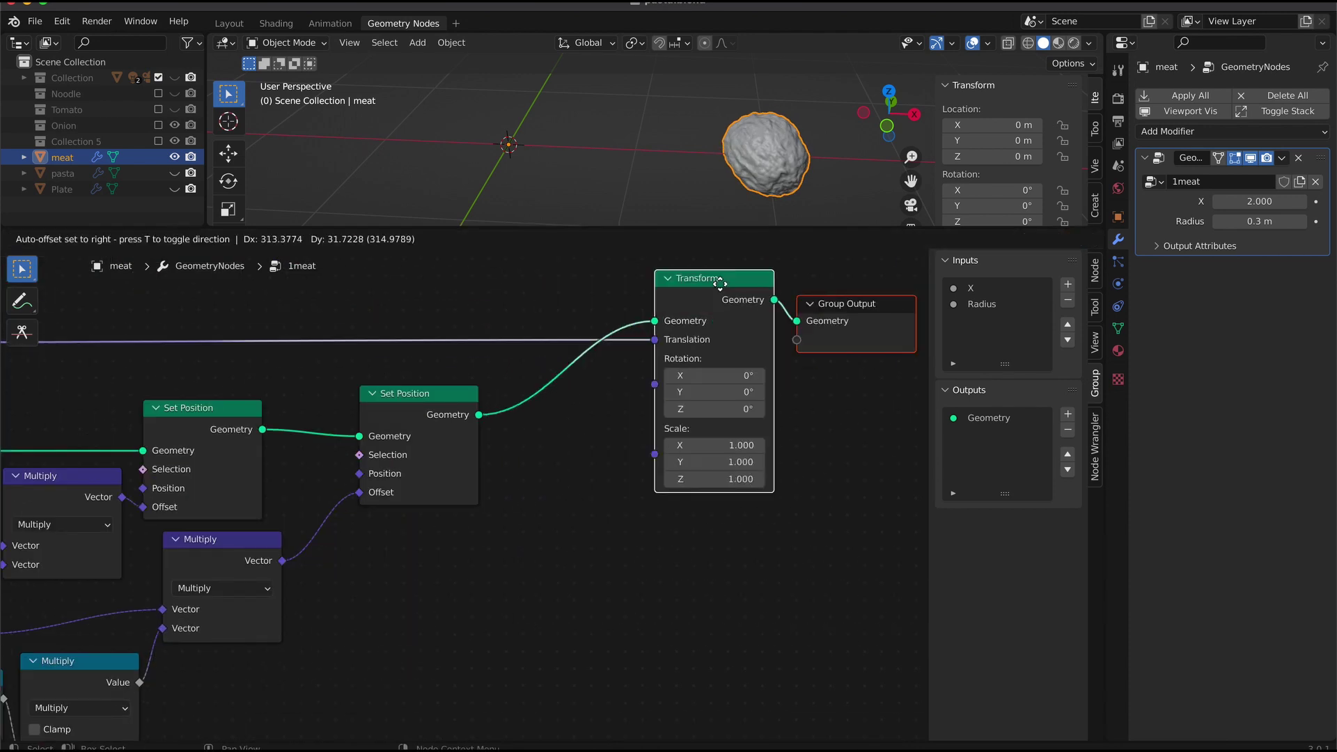
click(120, 239)
click(135, 257)
click(225, 399)
click(627, 507)
drag(609, 368, 562, 367)
- Insert a Set Material node after Set Shade Smooth and assign it the material Mat_meat
drag(923, 590, 813, 320)
middle_drag(713, 576, 539, 605)
drag(543, 308, 760, 306)
click(120, 239)
click(135, 257)
text(mat)
click(210, 329)
click(591, 452)
click(581, 470)
click(613, 557)
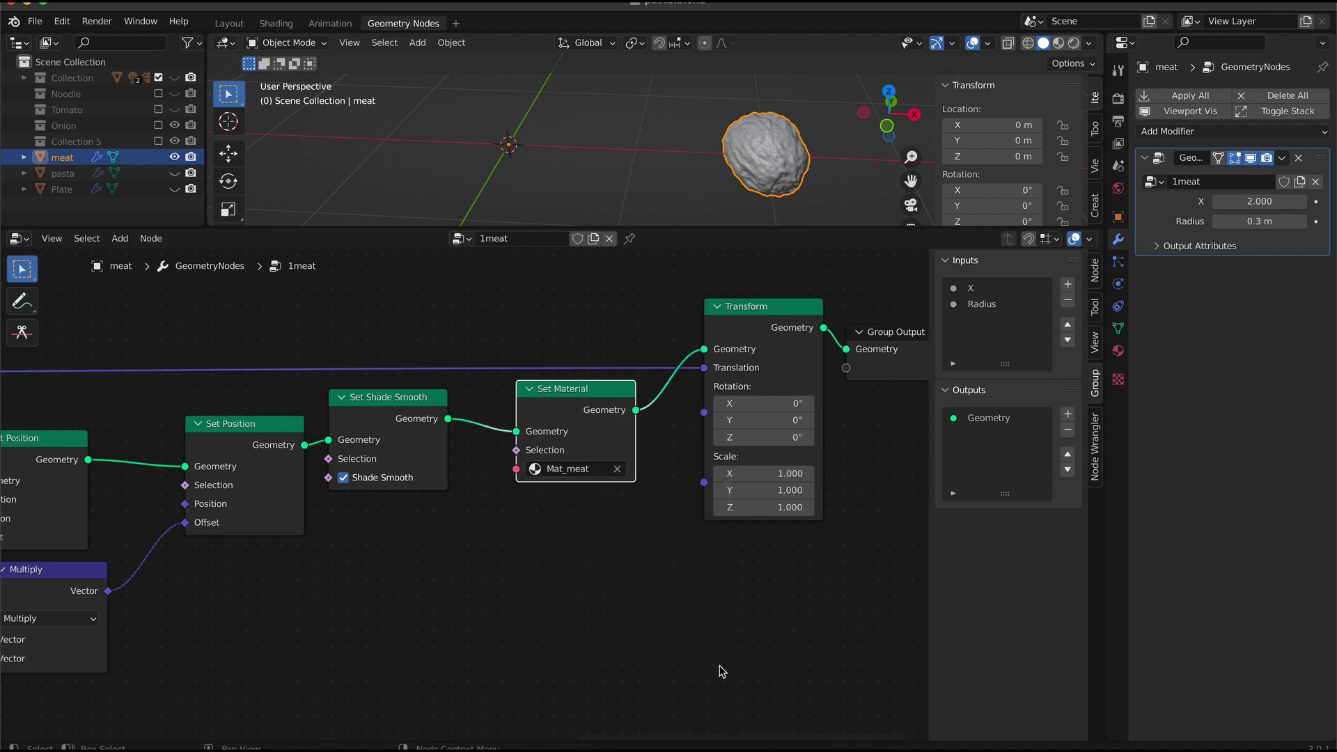
- Add a torus object named meat1 and give it a new geometry node tree
click(417, 42)
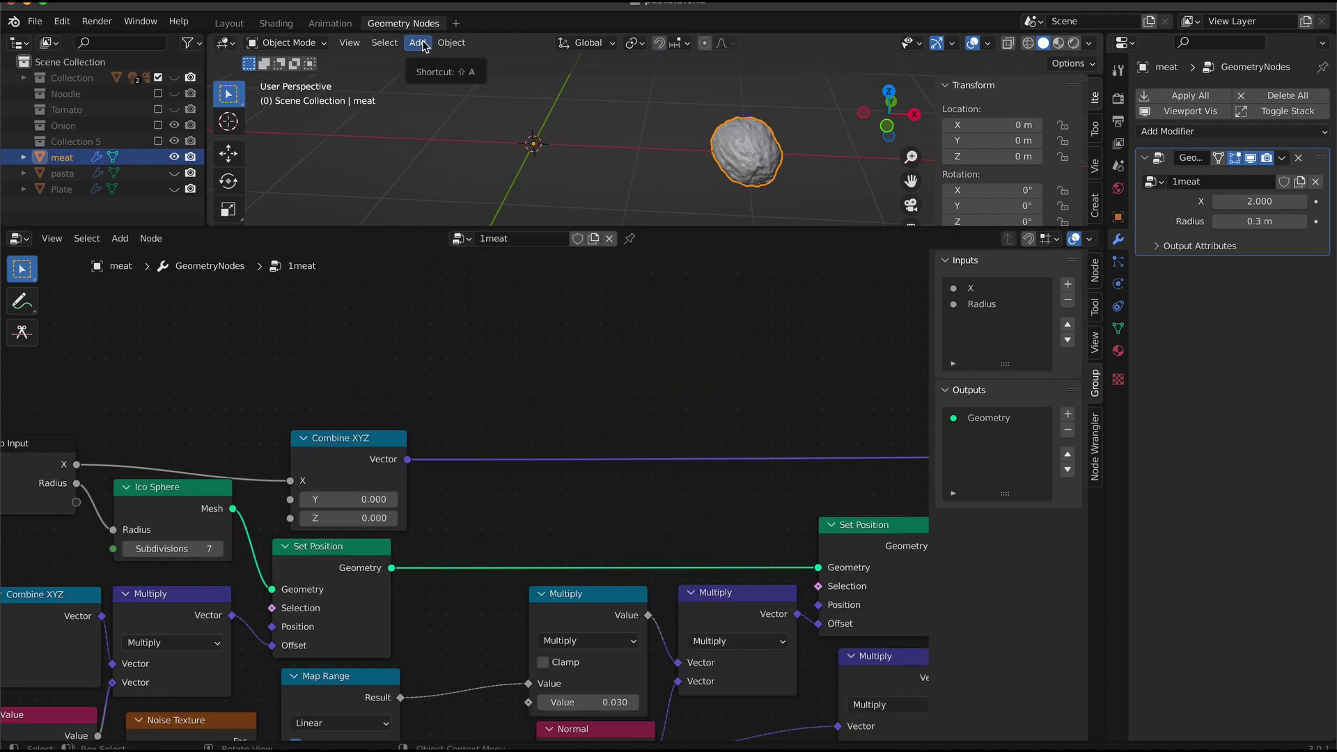
click(418, 42)
mouse_move(445, 55)
click(599, 176)
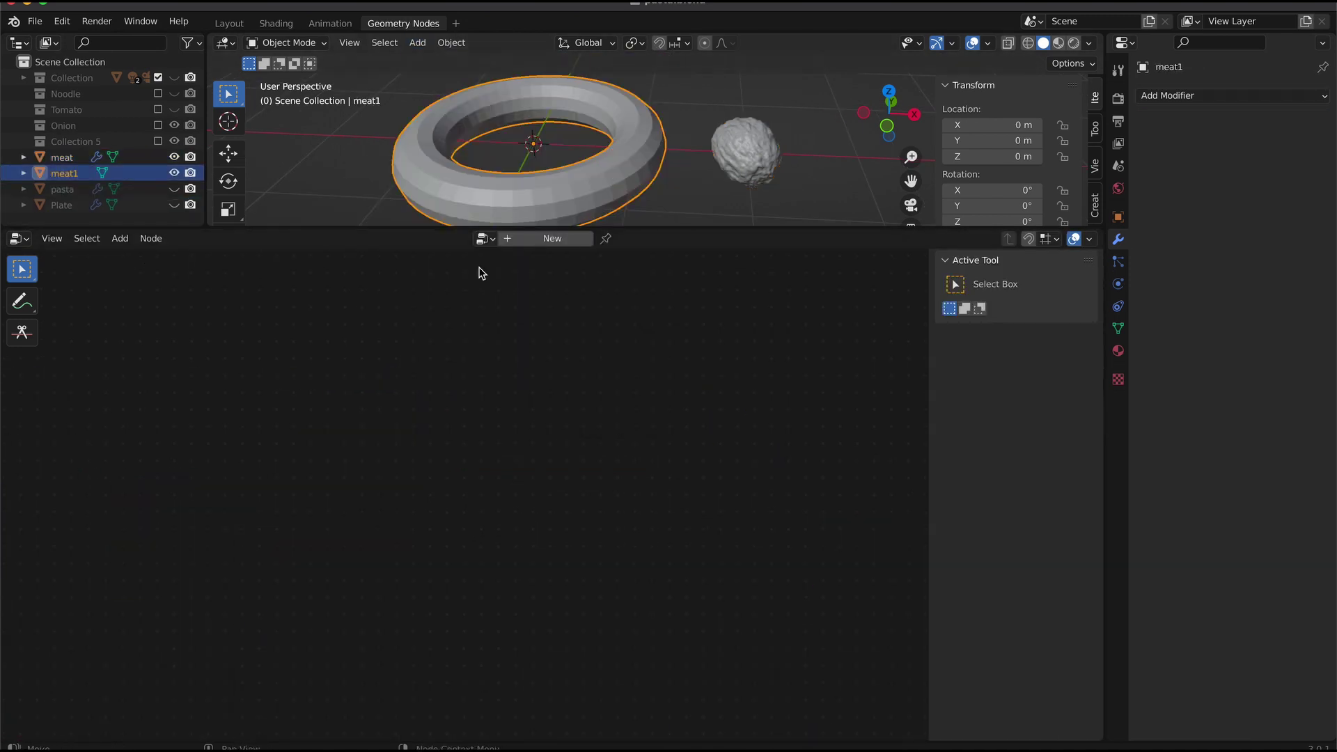
click(543, 238)
- Bring the meat object into the tree as an Object Info node, and connect a new Mesh Circle to the Group Output
drag(62, 158, 328, 592)
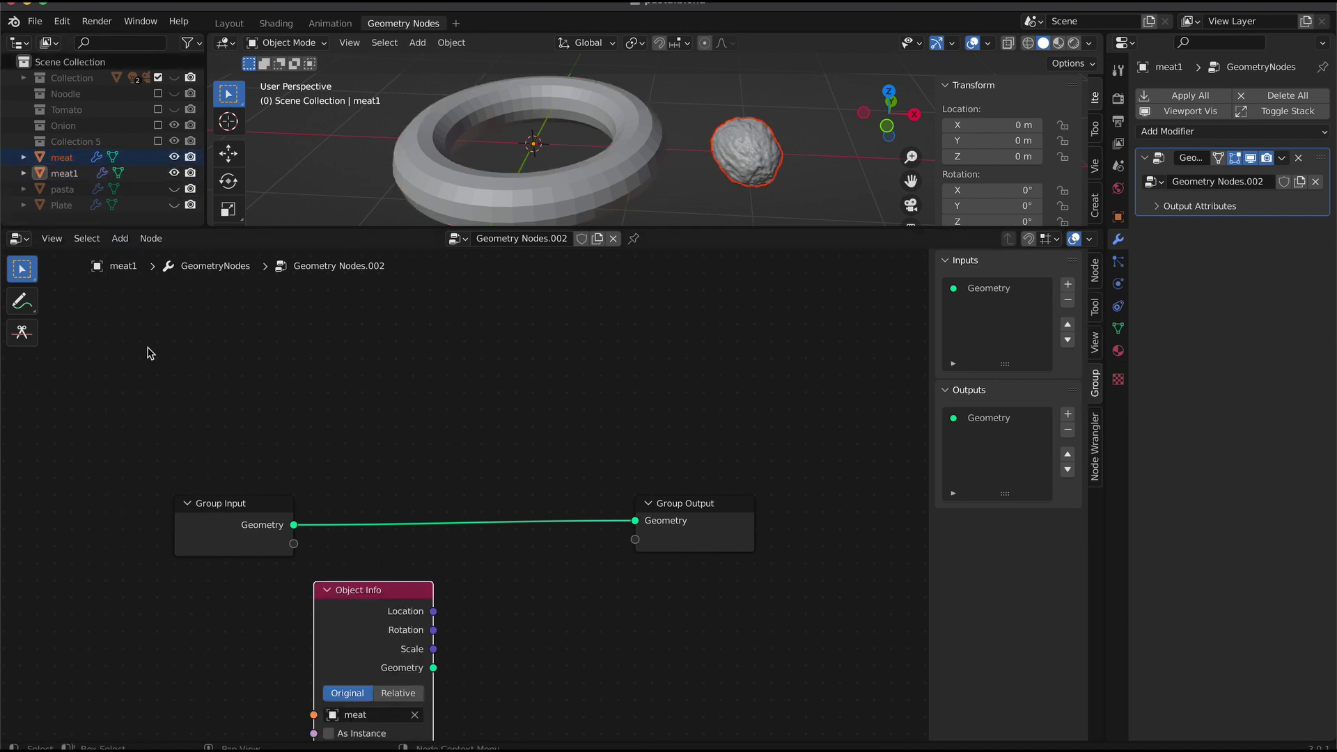
click(119, 239)
click(125, 256)
click(157, 299)
click(206, 382)
drag(247, 362, 748, 378)
- Insert an Instance on Points node between Mesh Circle and Group Output and arrange Group Input and Object Info around it
click(120, 239)
mouse_move(164, 377)
click(292, 377)
click(580, 369)
drag(233, 504, 104, 507)
drag(346, 594, 327, 434)
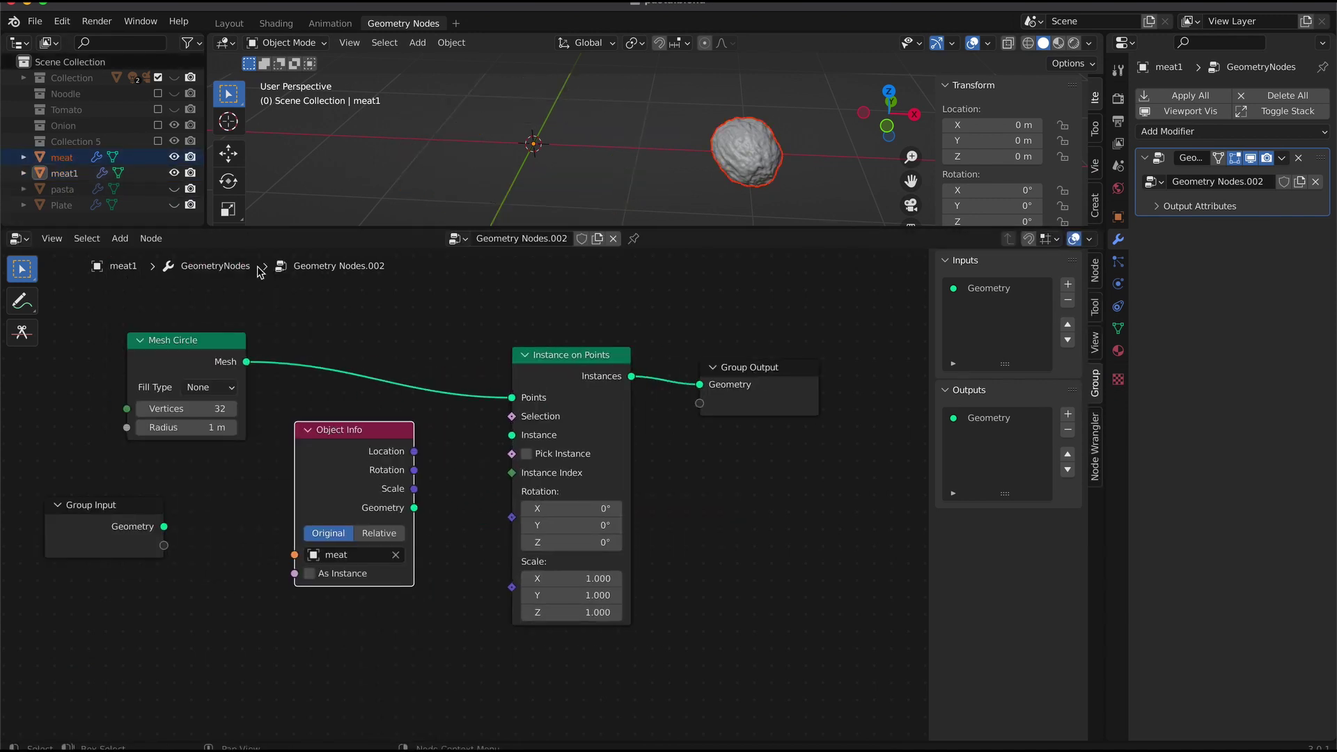
- Hide the meat object in the viewport and connect the Object Info's Geometry to the Instance input
click(175, 157)
drag(413, 509, 512, 435)
- Set the Mesh Circle to 10 vertices with a radius of 1.3 m
text(10)
key(Tab)
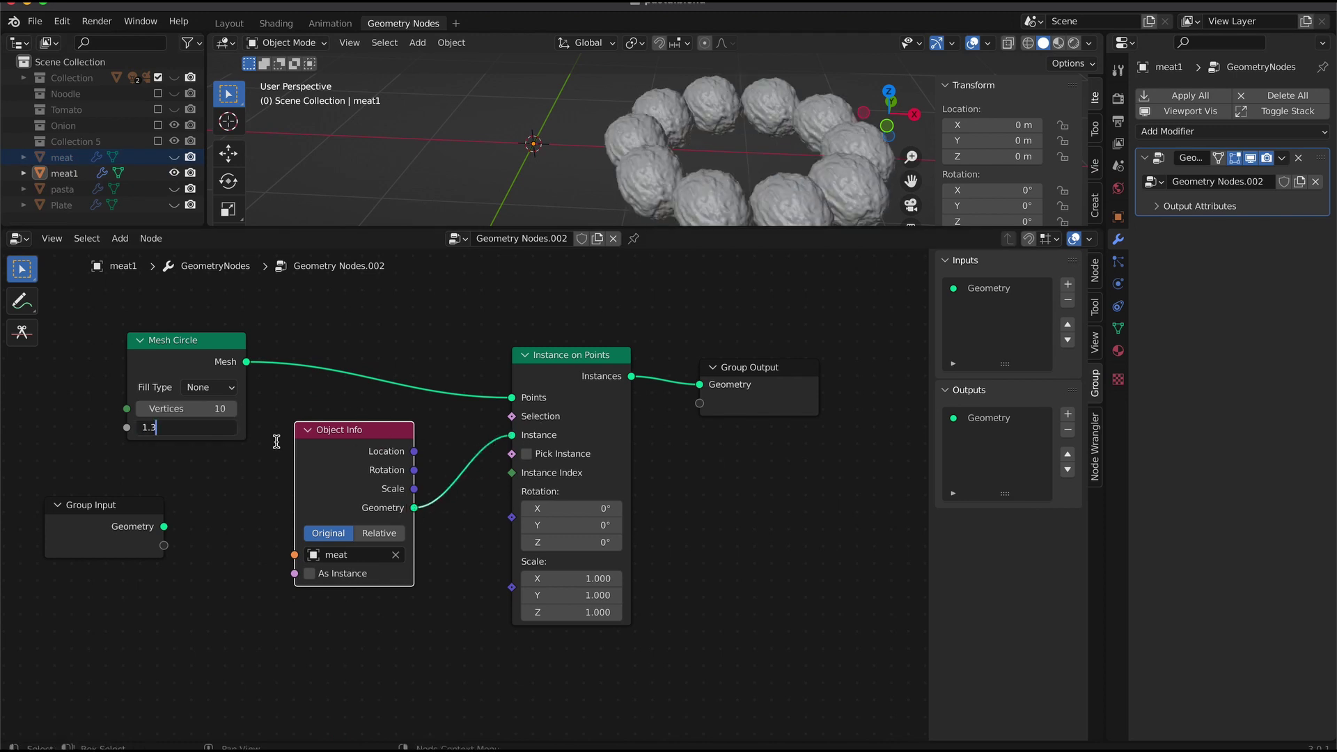
text(1.3)
key(Return)
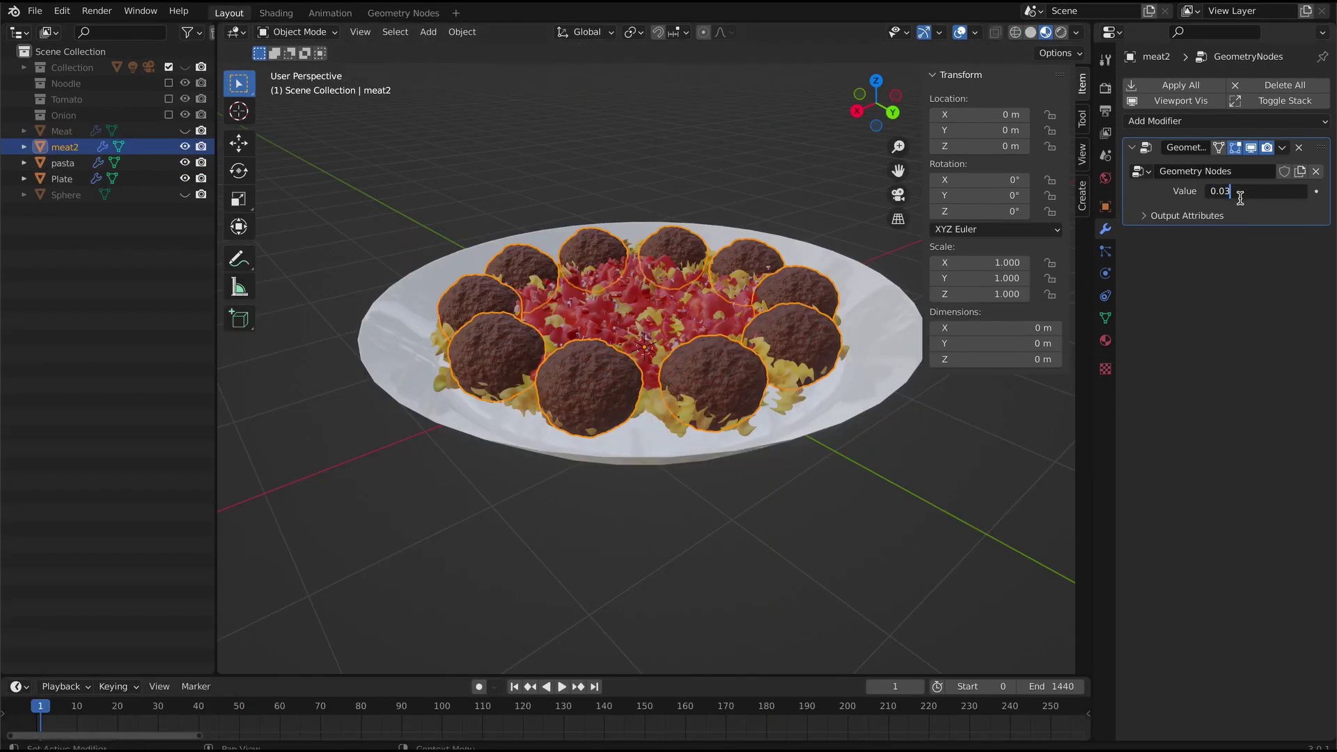
- Set the Value of meat2's Geometry Nodes modifier to 0.03
click(958, 513)
middle_drag(958, 513, 964, 627)
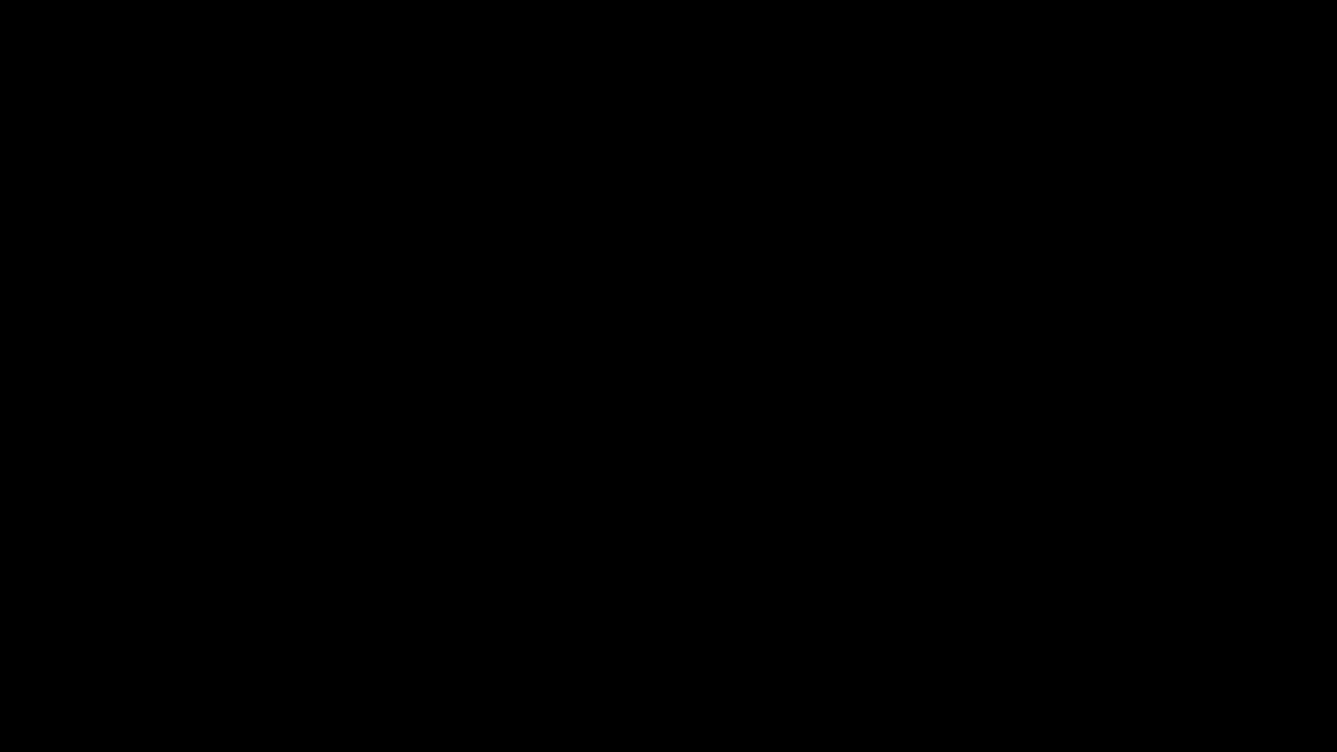